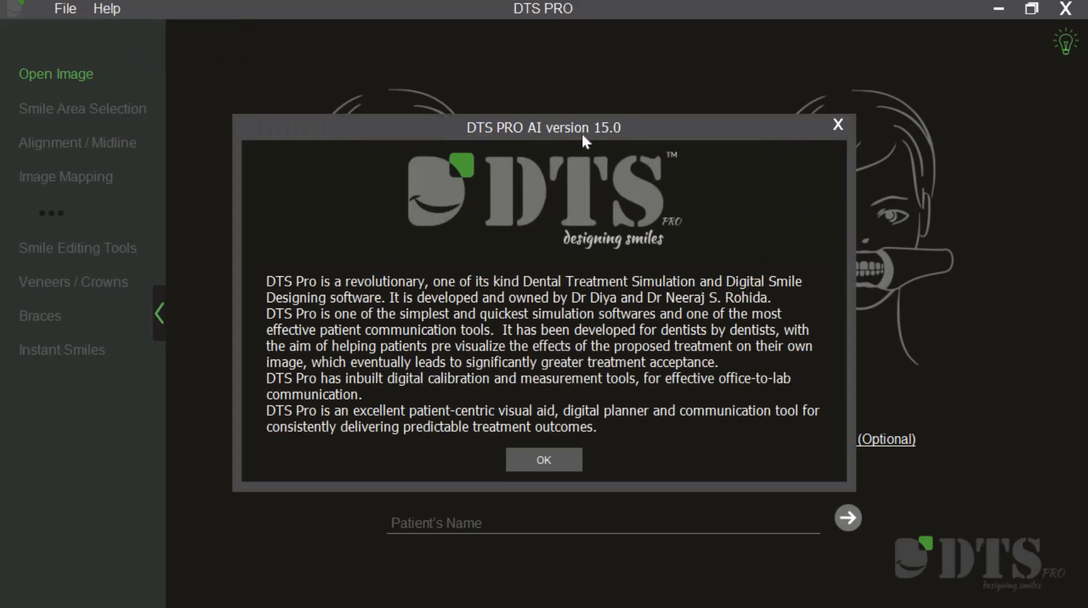
Dismiss the version information and look through the program settings, including automation, email and smile template options
left_click(838, 125)
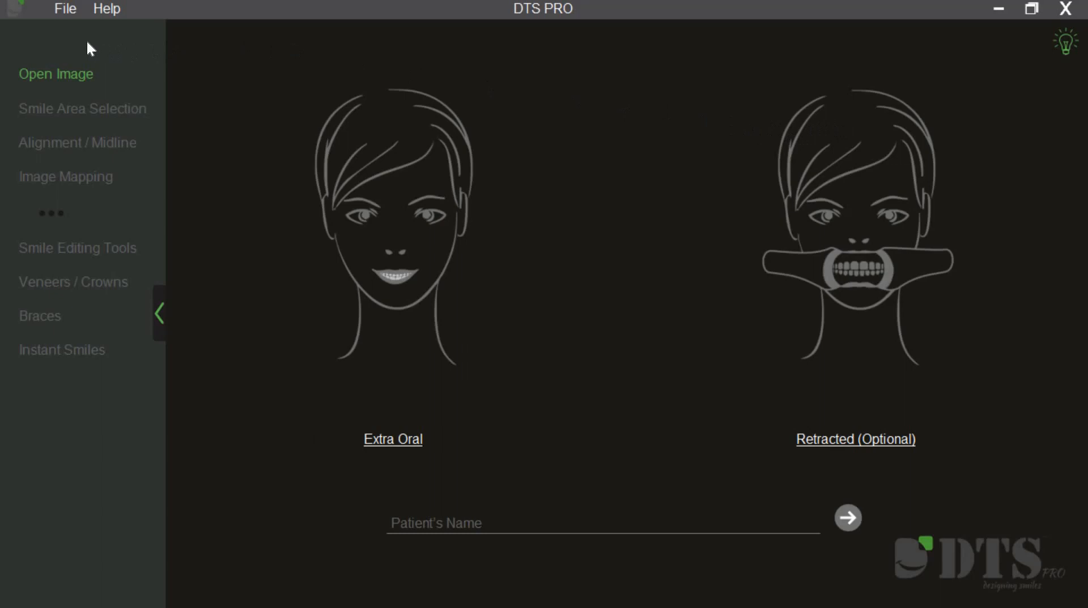
left_click(65, 12)
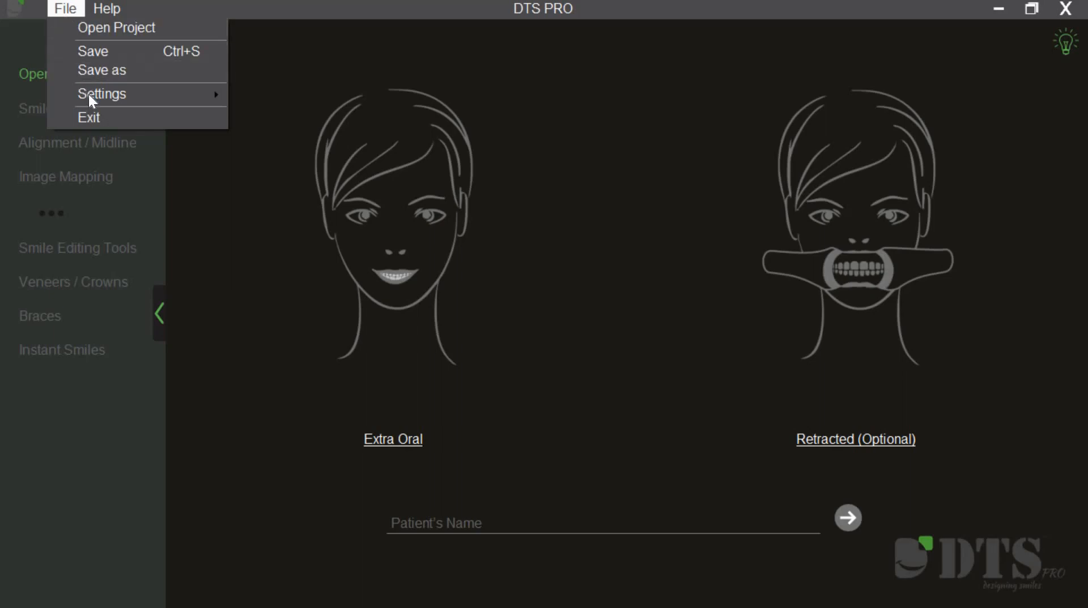
mouse_move(90, 95)
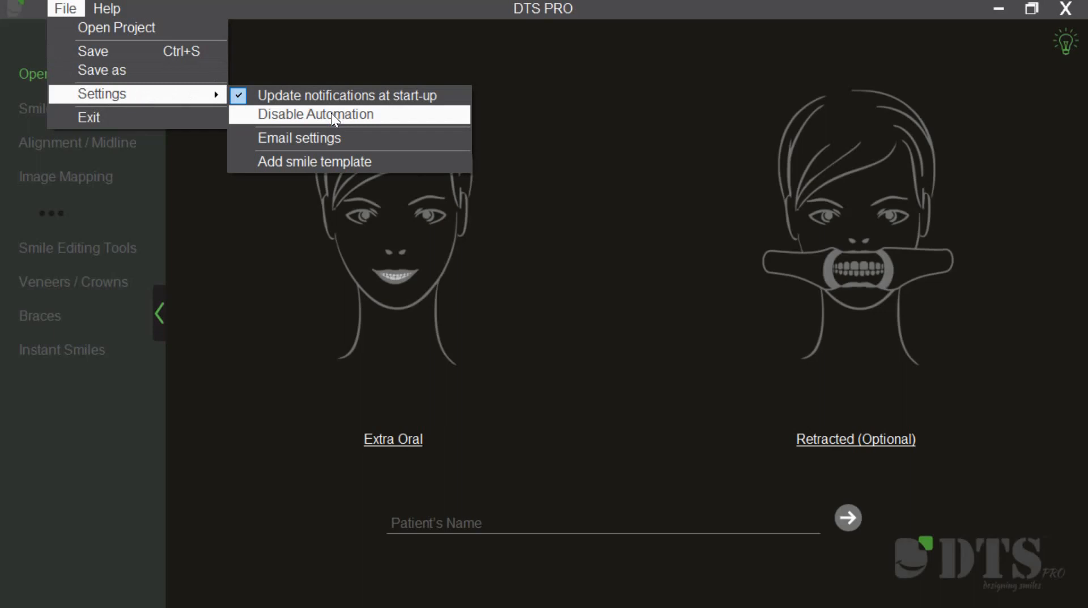
left_click(522, 118)
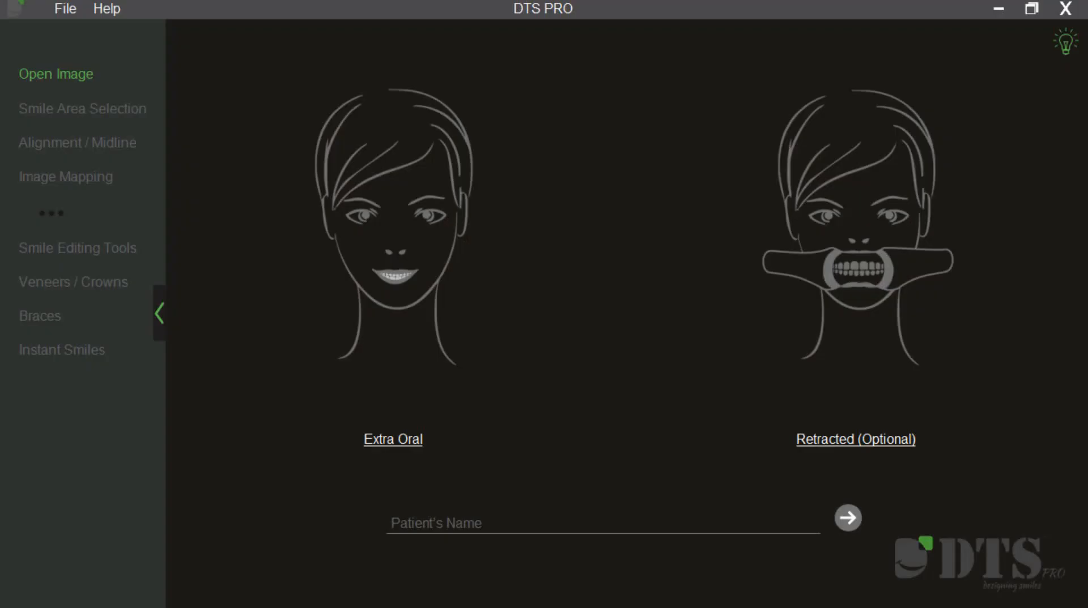
Show the guidance tips on extraoral and retracted images, and hide them again
left_click(1066, 56)
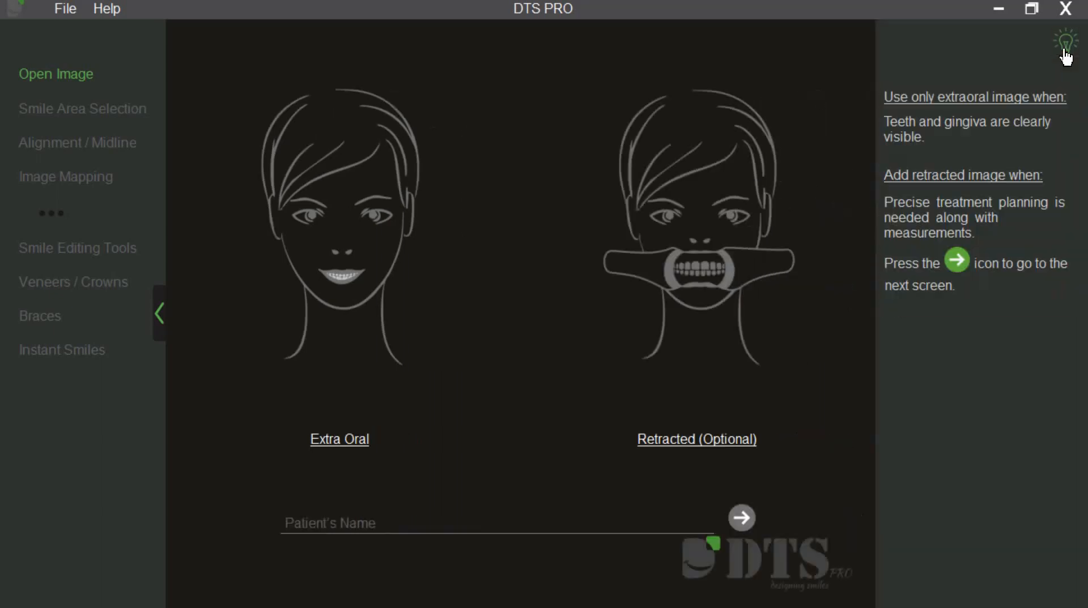
left_click(1066, 55)
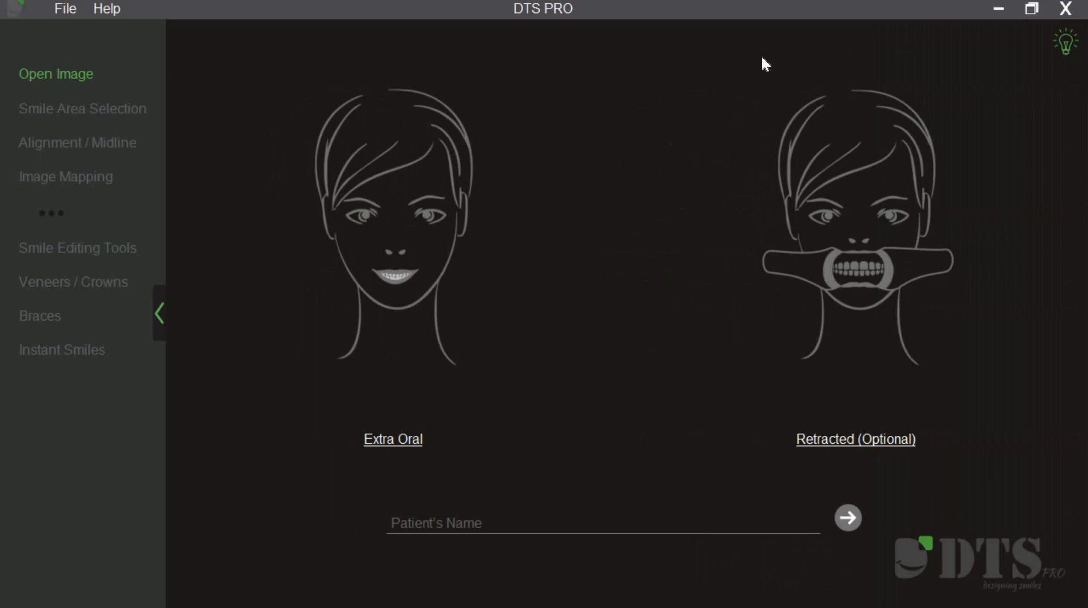
Load the "SMile template" picture as the extraoral image
left_click(413, 442)
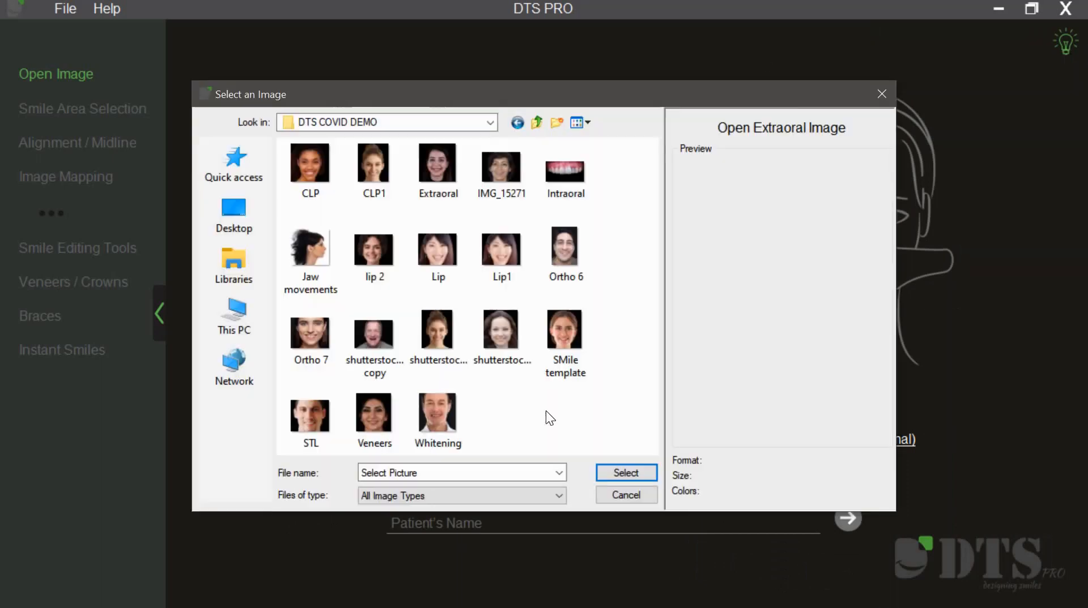
left_click(576, 332)
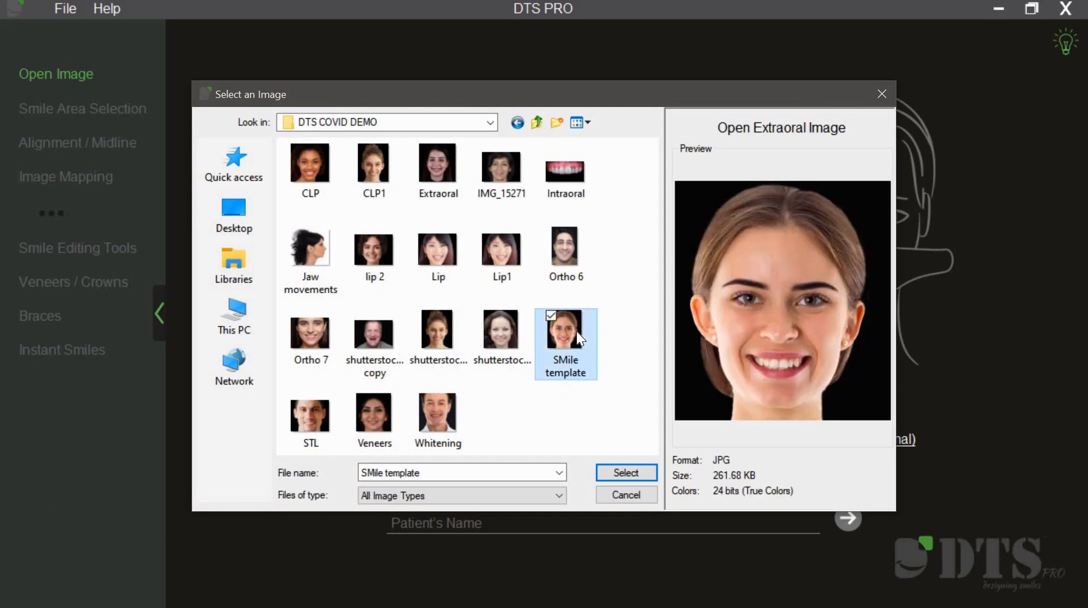
left_click(614, 469)
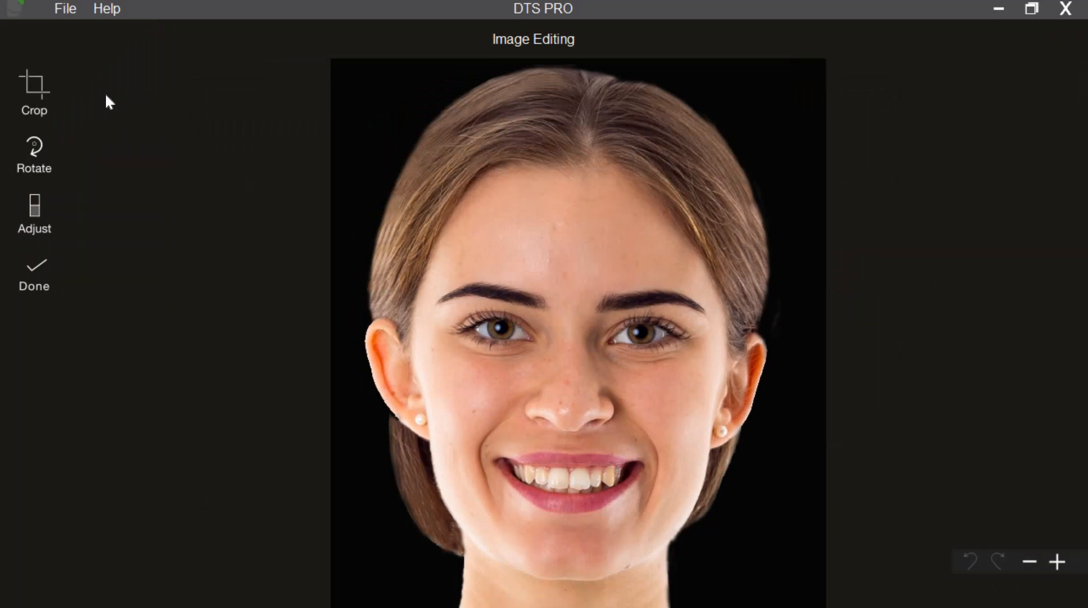
View the Crop and Adjust tools for the photo, including brightness, contrast and shininess, without changing the image
left_click(49, 100)
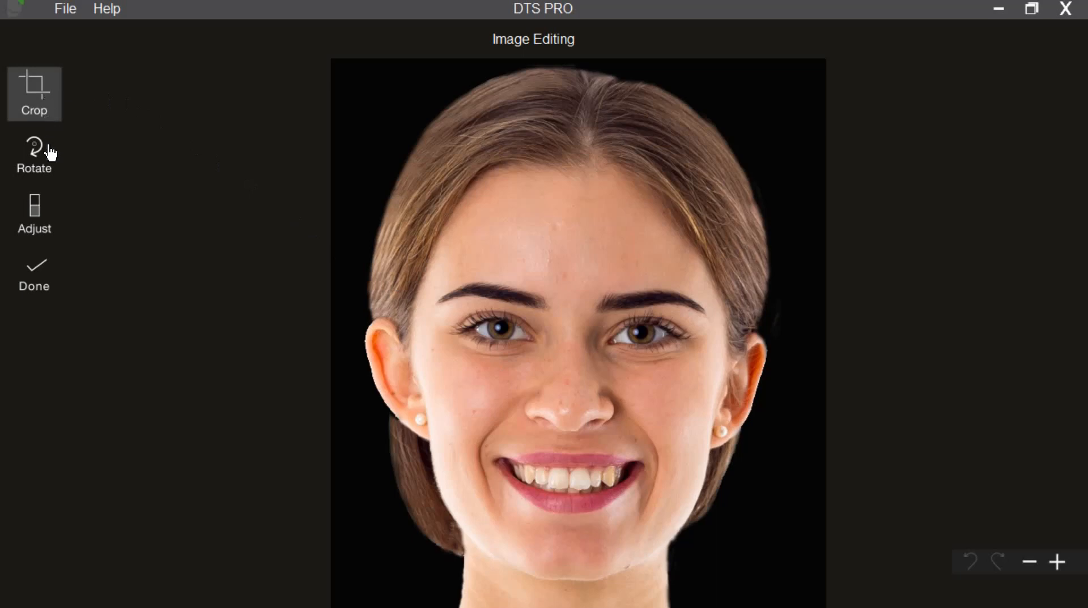
left_click(44, 220)
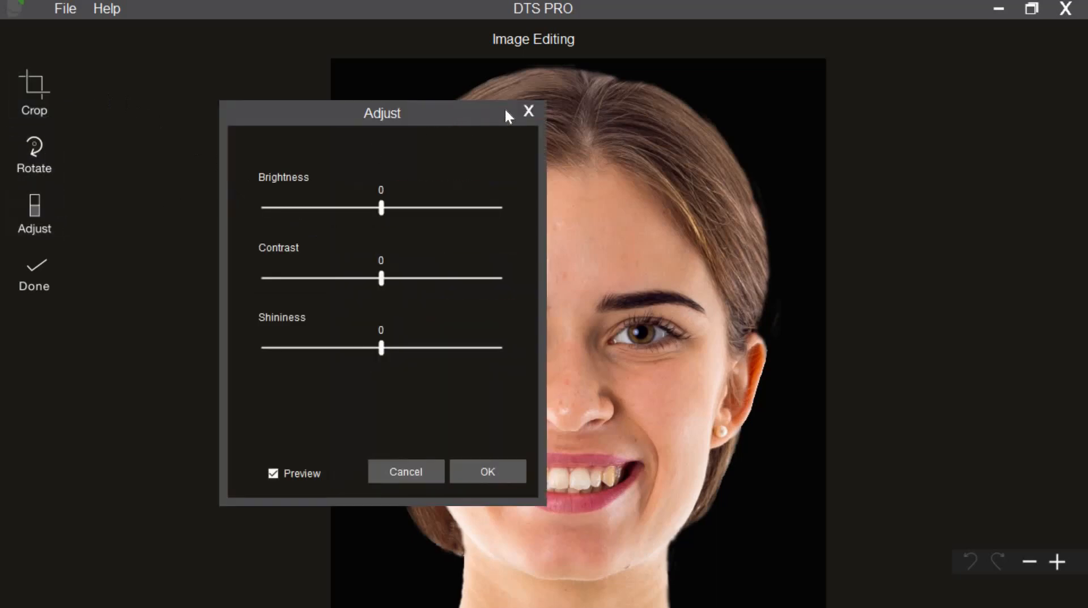
left_click(526, 110)
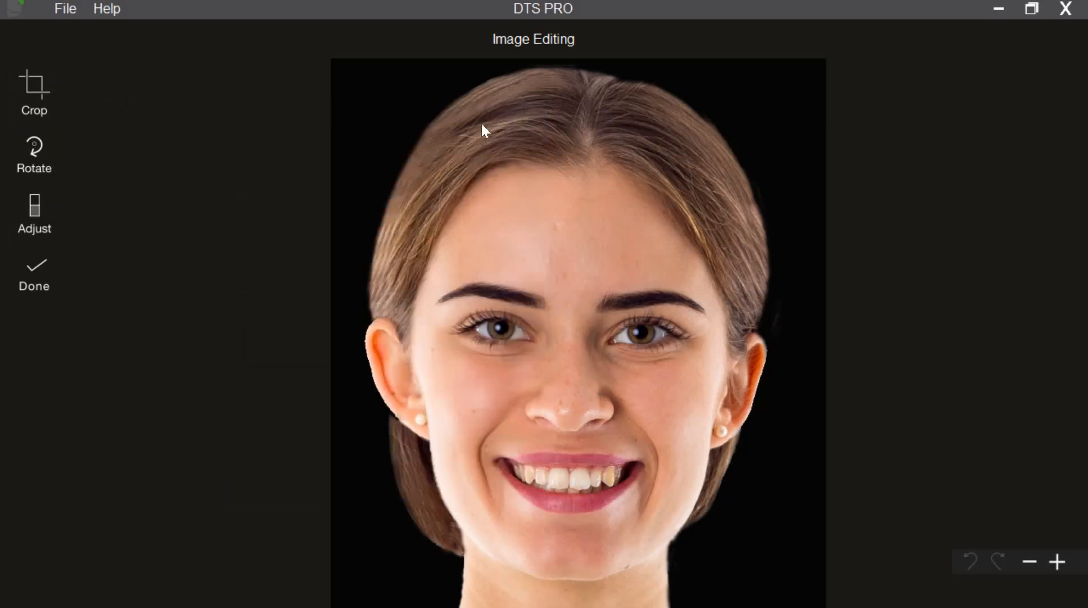
Finish image editing and proceed to smile area selection using only the extraoral image
left_click(52, 270)
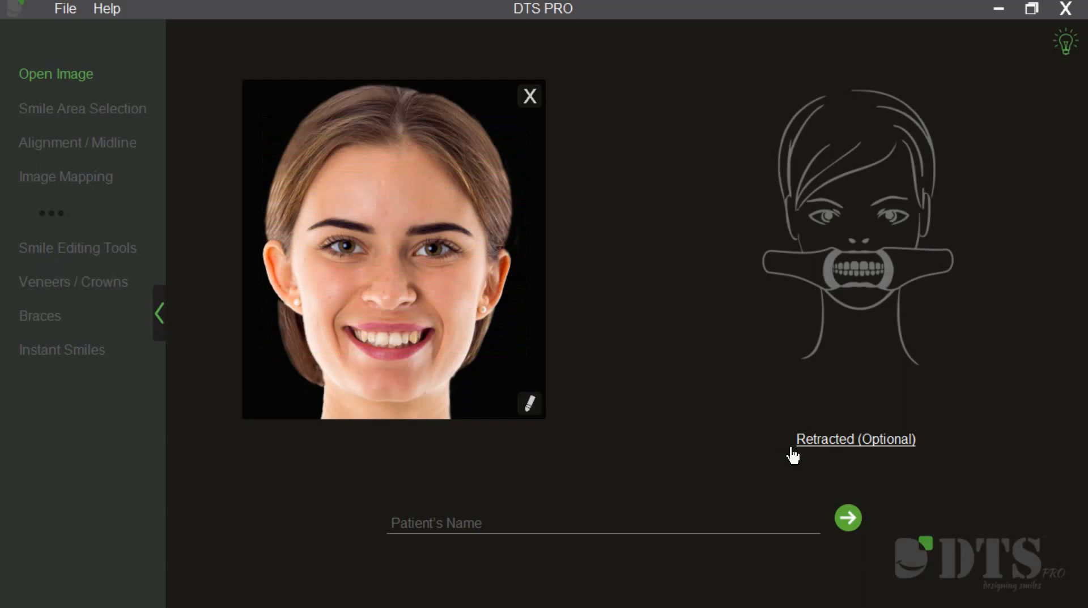
left_click(844, 519)
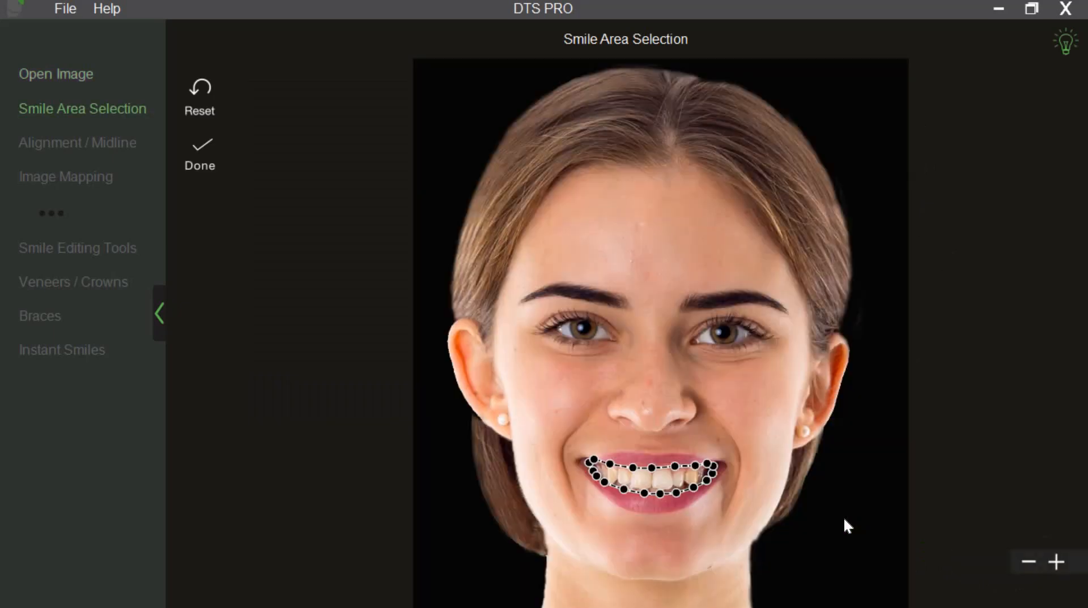
Examine the smile area outline around the teeth and lips up close
scroll(838, 531, "up", 5)
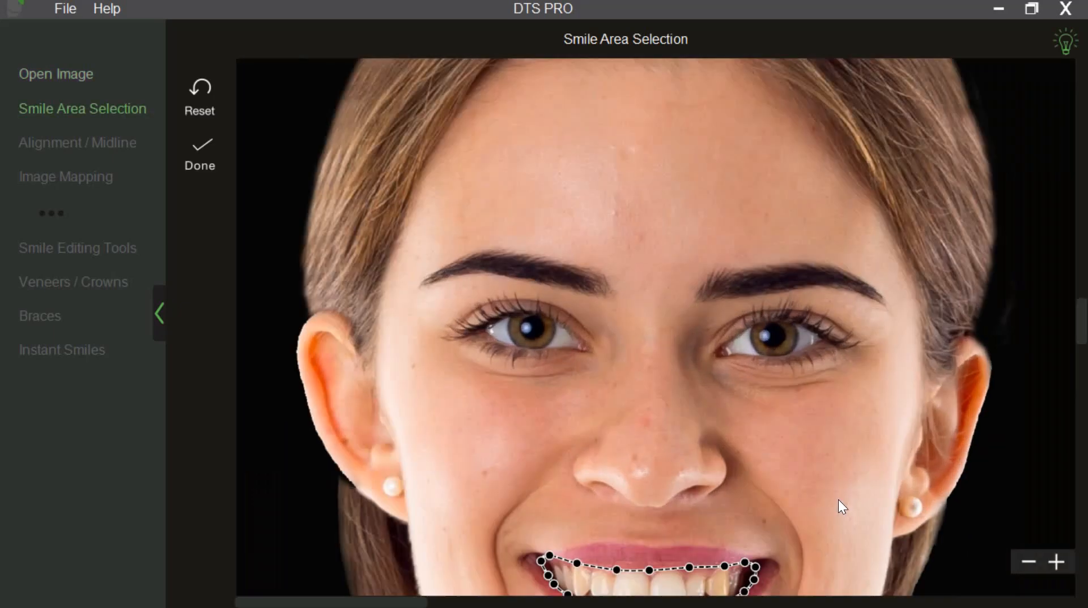
left_click_drag(839, 465, 834, 270)
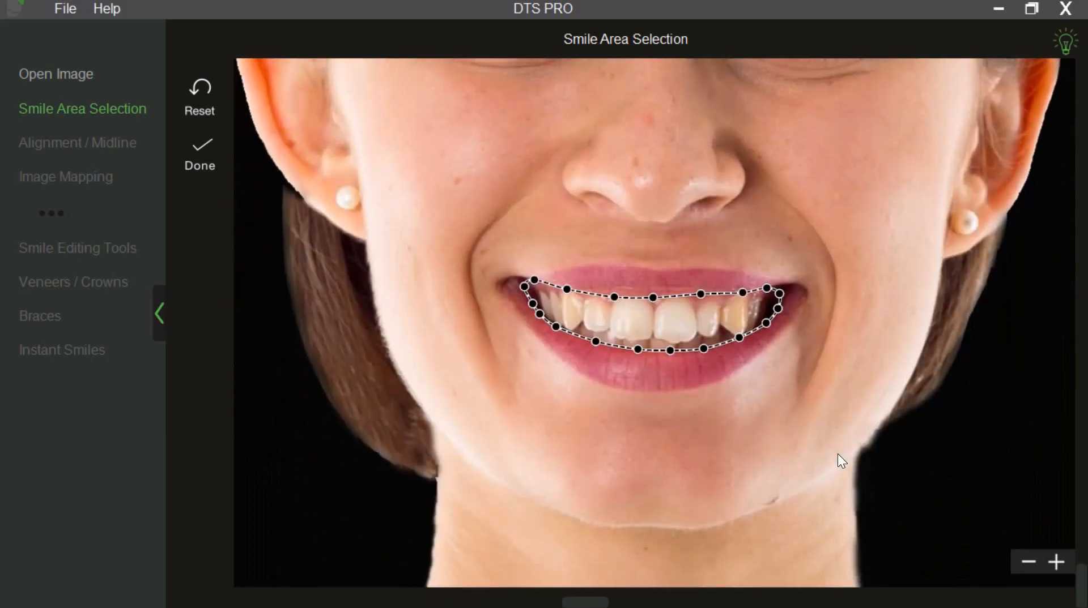
scroll(838, 454, "up", 3)
scroll(837, 454, "down", 5)
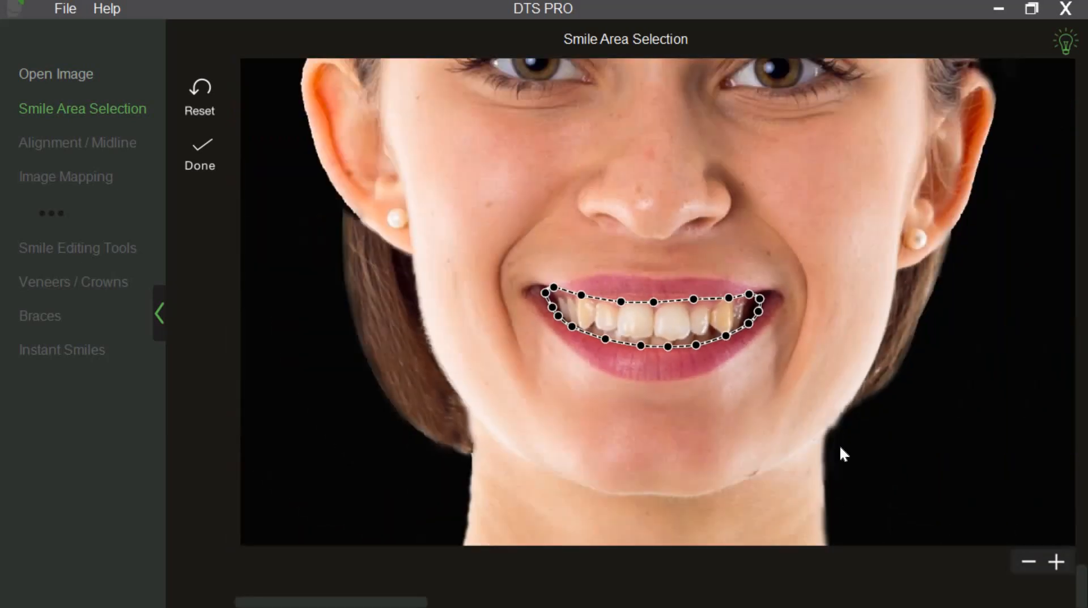
scroll(841, 447, "up", 1)
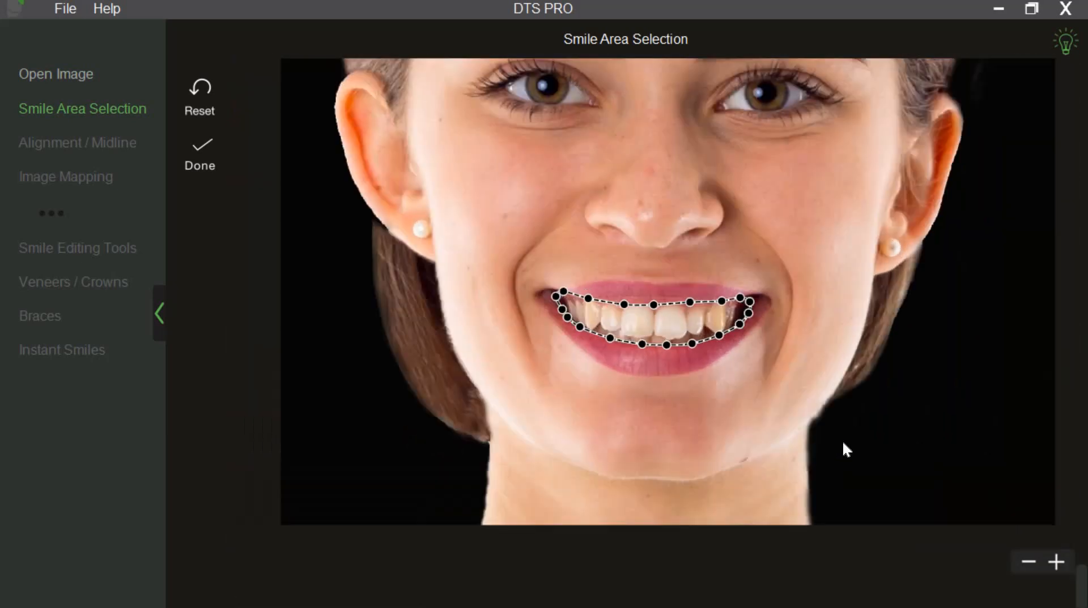
scroll(845, 455, "up", 3)
scroll(843, 454, "up", 3)
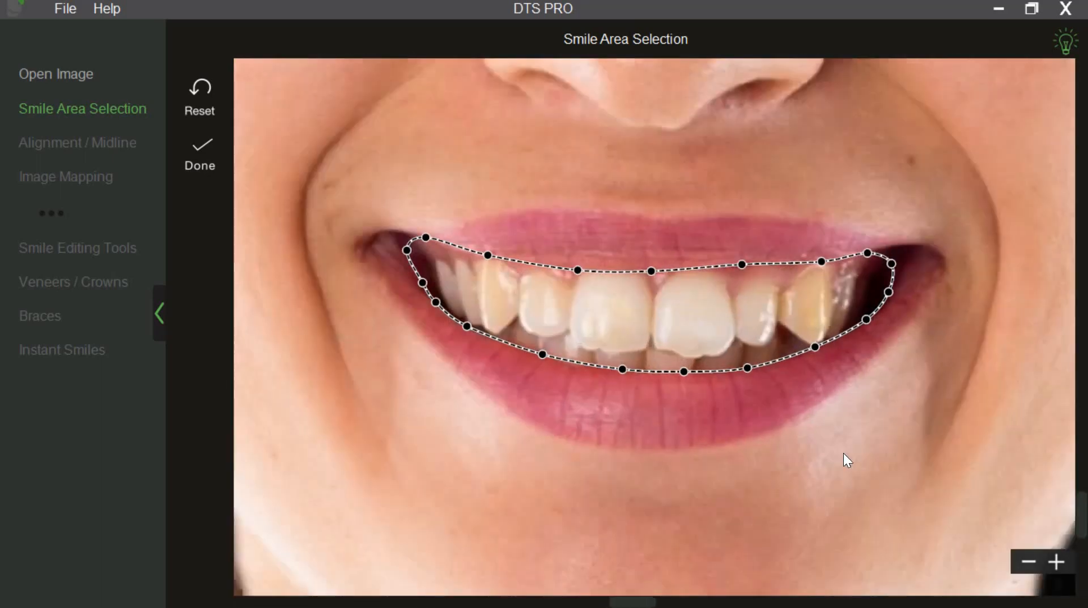
scroll(843, 455, "down", 4)
left_click_drag(843, 454, 818, 503)
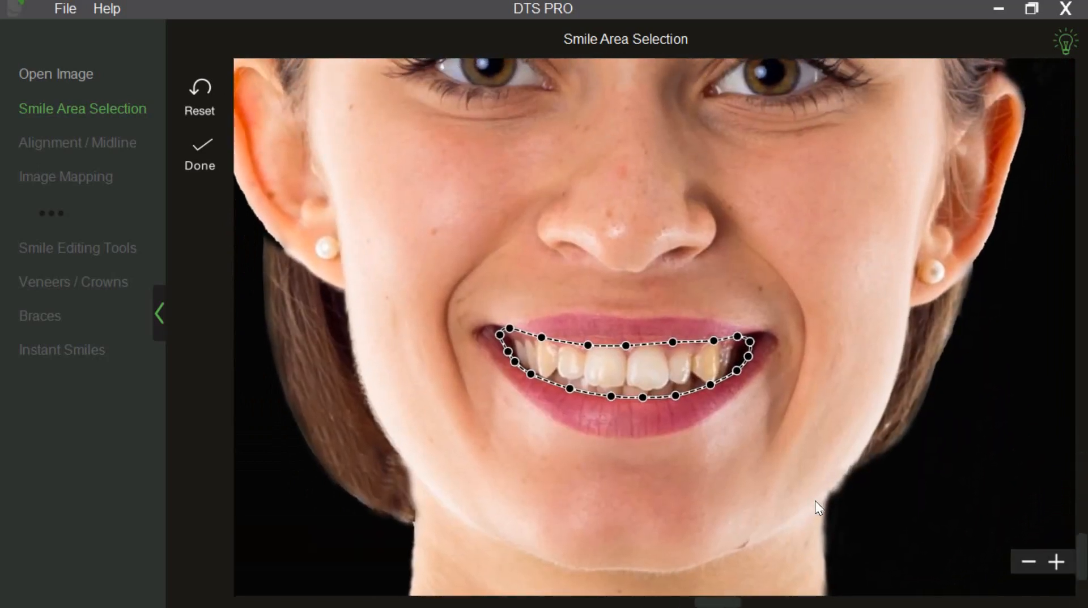
Adjust two outline points near the mouth corner on the image's right side to fit the inner lip edge
scroll(814, 500, "up", 3)
mouse_move(820, 353)
left_mouse_down()
mouse_move(833, 340)
mouse_move(822, 374)
left_mouse_up()
left_click(794, 402)
Add three extra control points along the upper edge of the smile outline and remove them again
left_click(720, 354)
left_click(633, 358)
left_click(566, 359)
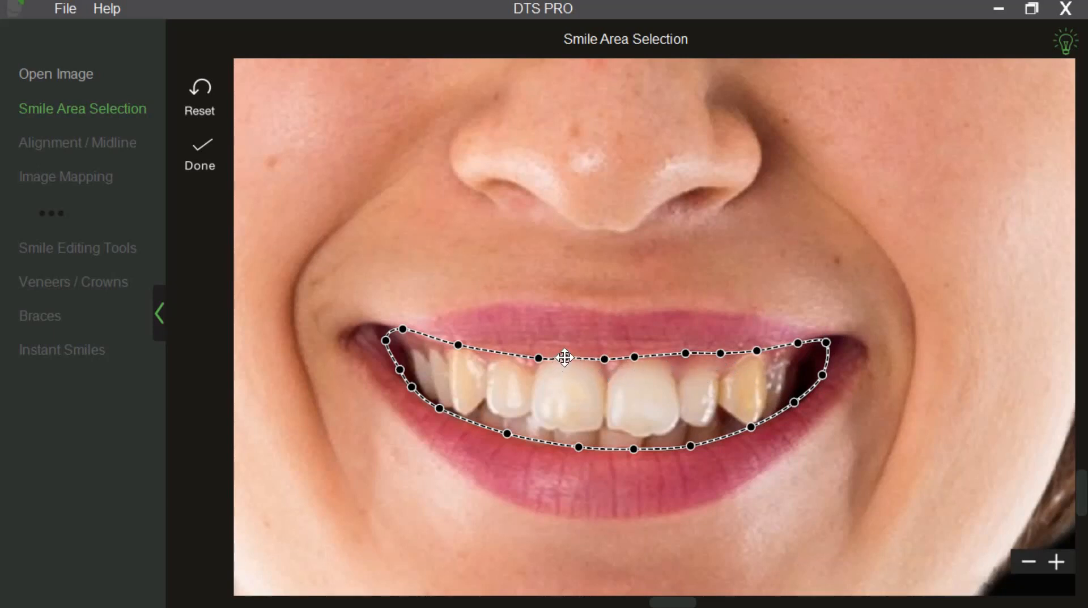
right_click(567, 361)
right_click(635, 358)
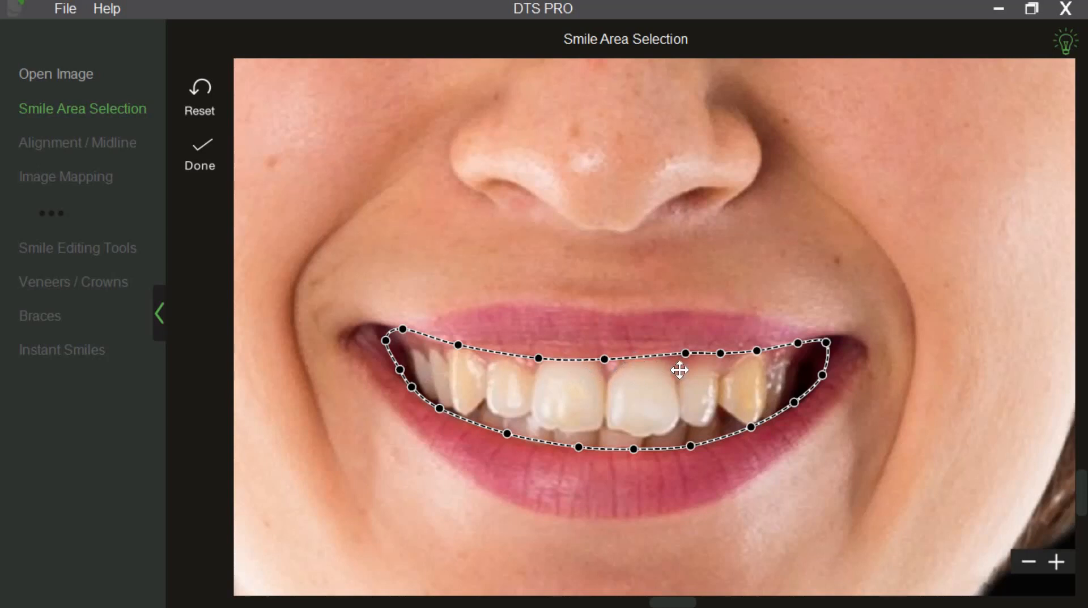
right_click(720, 354)
Accept the smile area outline and proceed to the extraoral image alignment
scroll(516, 239, "down", 1)
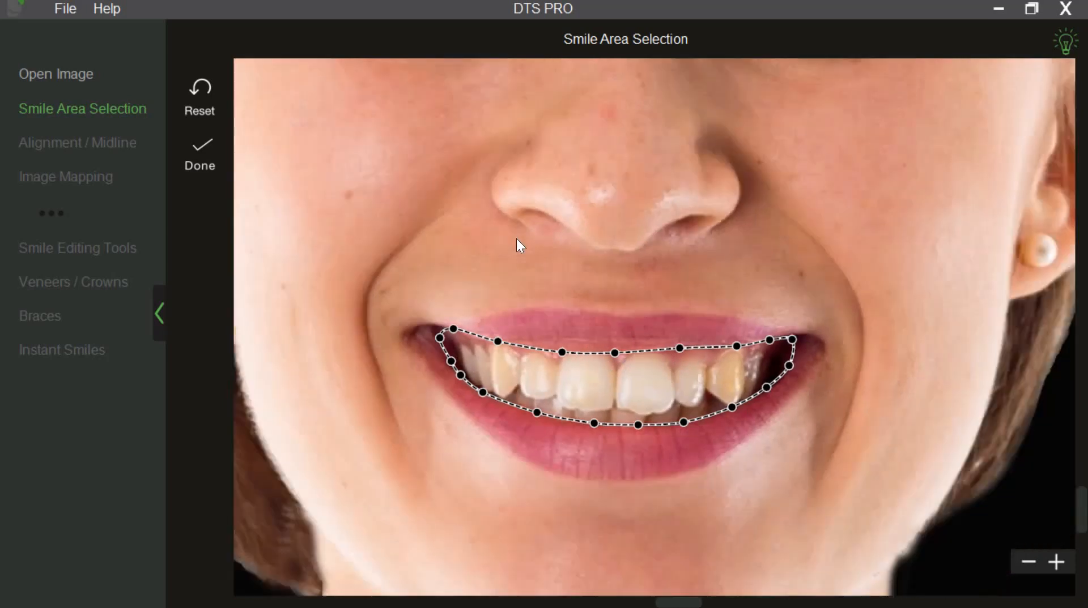
scroll(518, 240, "down", 3)
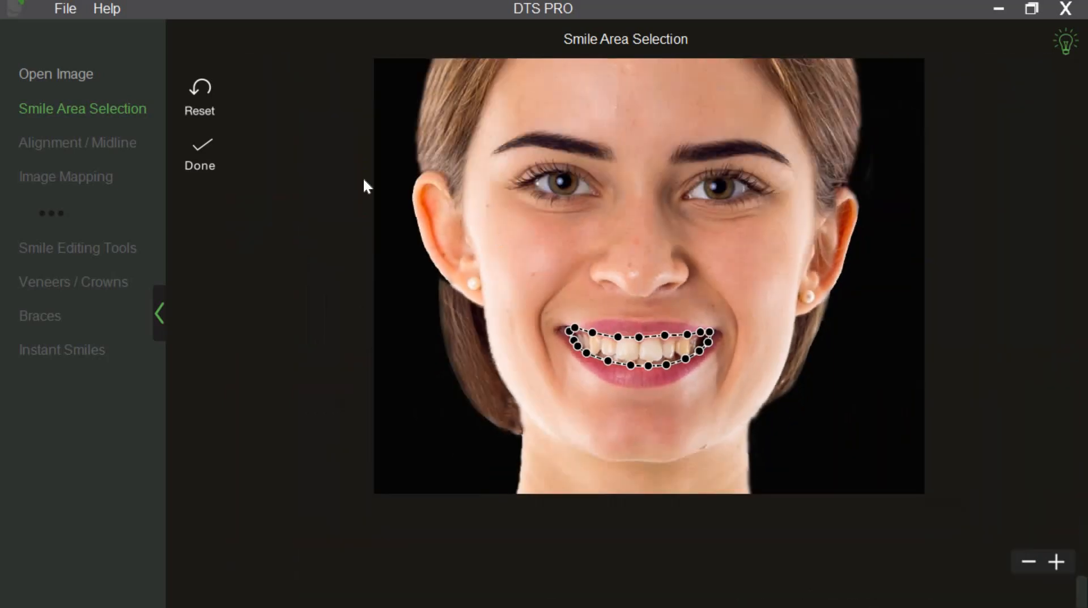
left_click(212, 165)
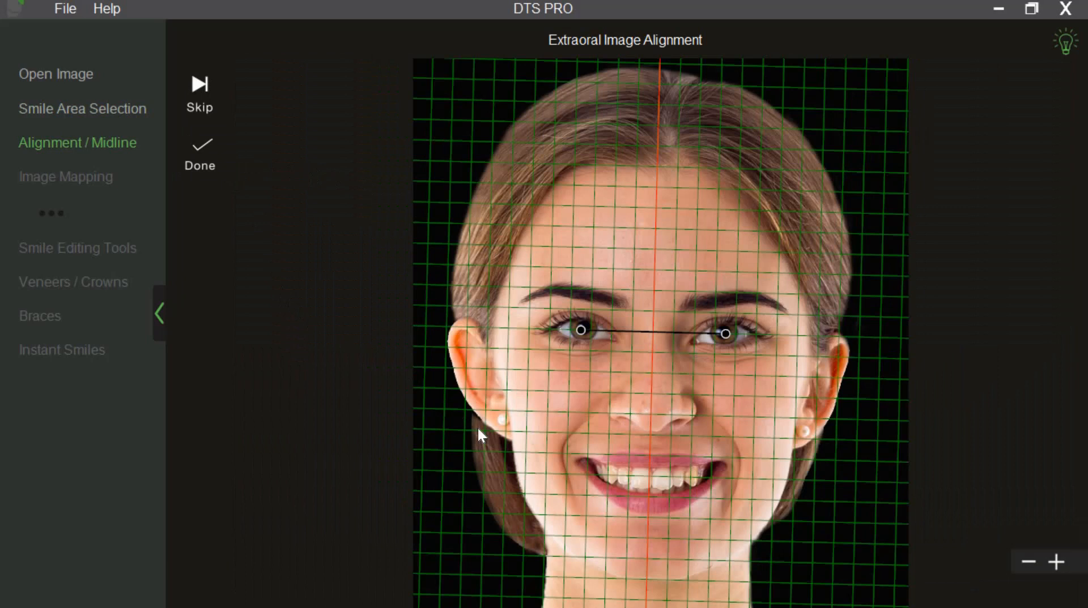
Shift the facial midline slightly to the image's right so it passes between the two front teeth, and accept the alignment
scroll(515, 468, "up", 2)
scroll(535, 386, "up", 1)
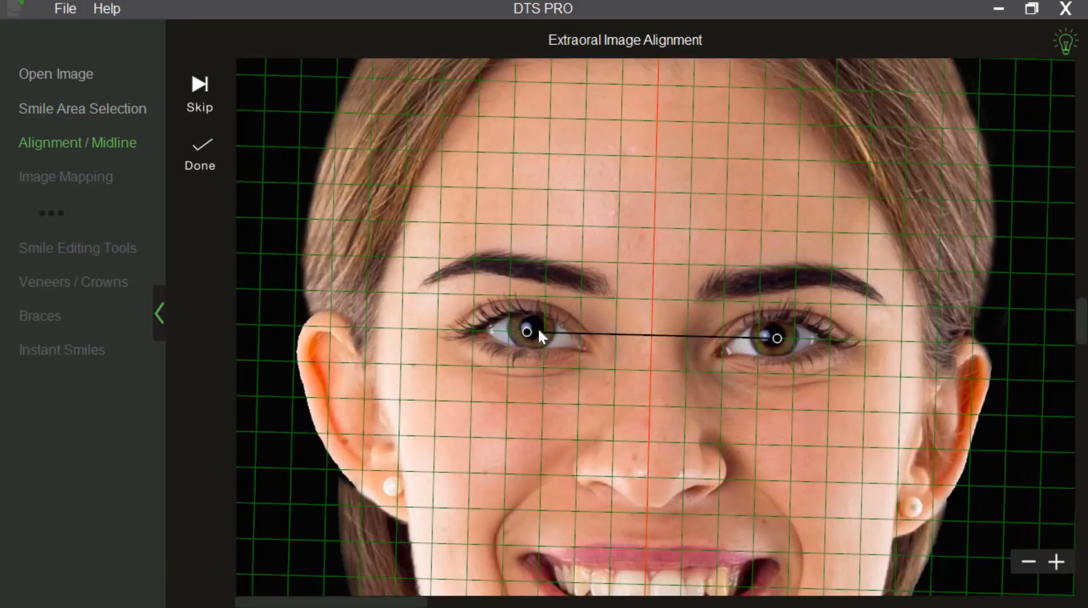
scroll(699, 296, "down", 5)
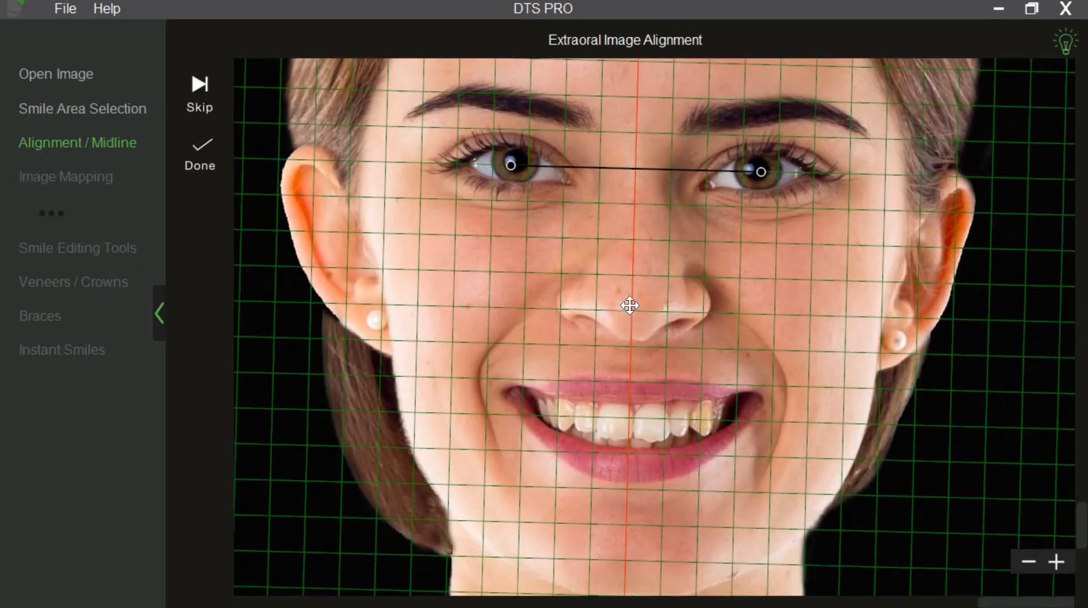
left_click_drag(630, 304, 635, 296)
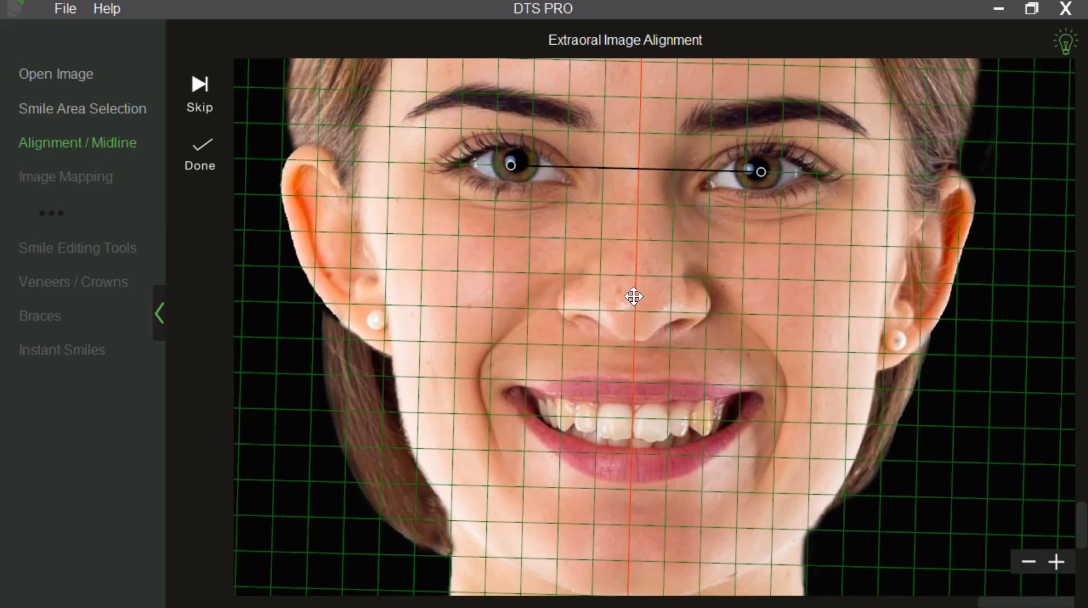
scroll(589, 338, "down", 3)
scroll(586, 341, "up", 4)
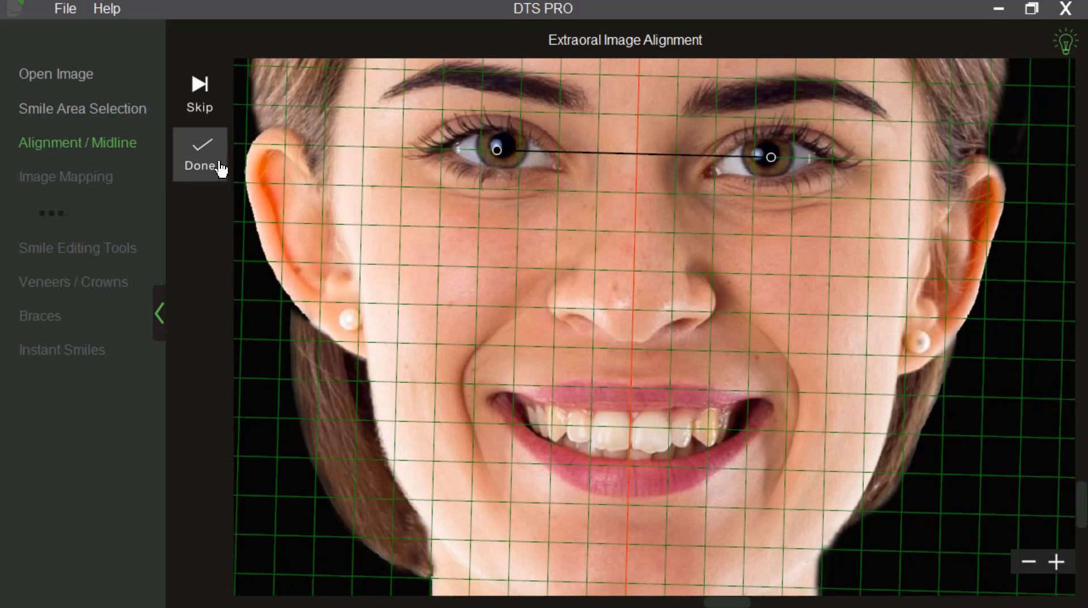
left_click(220, 164)
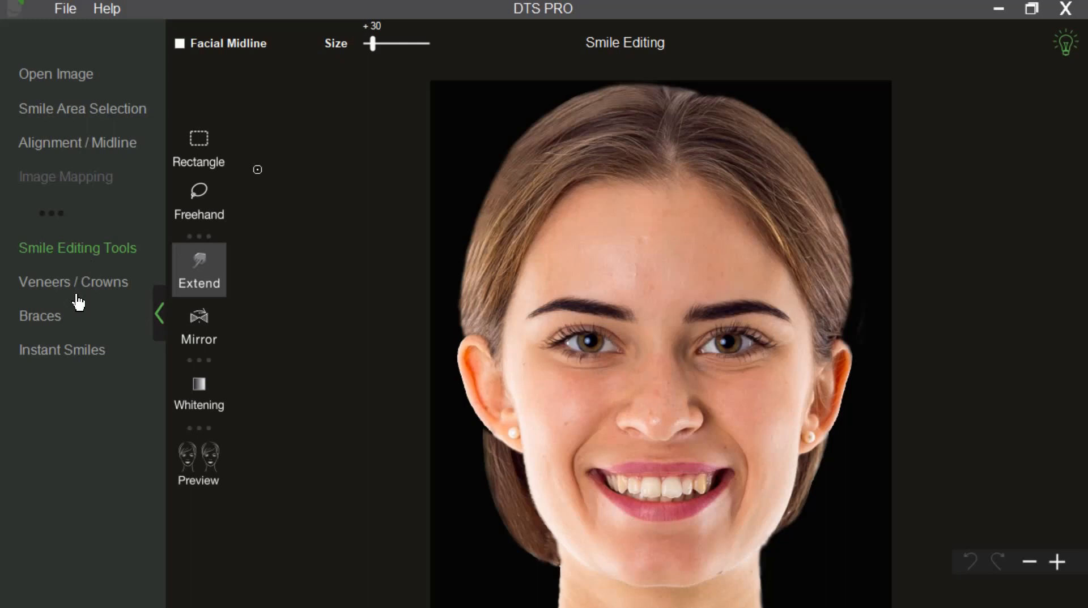
Open Instant Smiles and raise both control points of the Oval 1 template slightly on the teeth
left_click(73, 356)
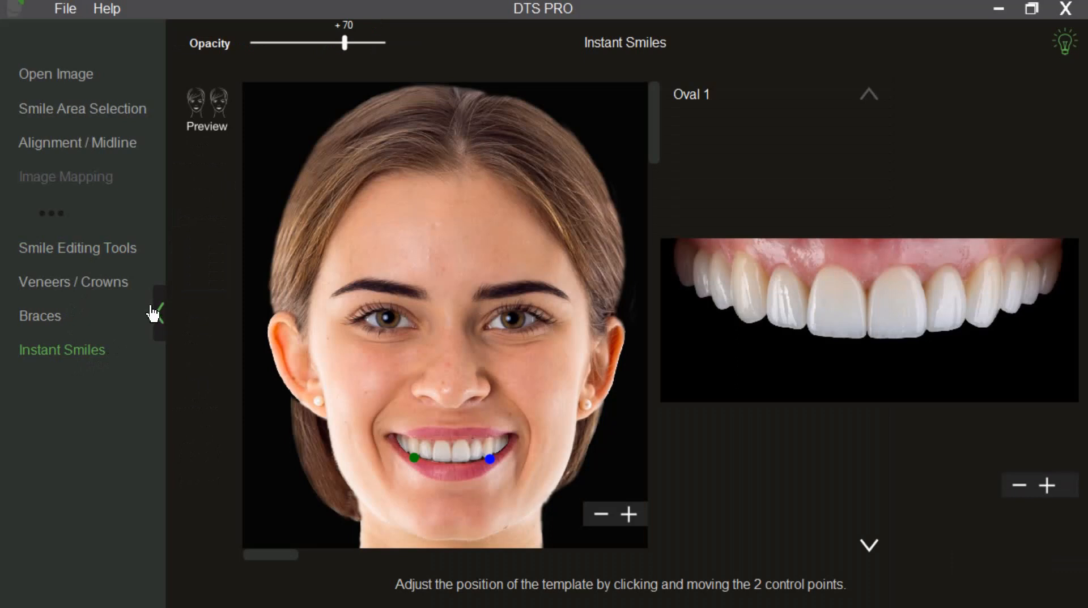
scroll(422, 408, "up", 3)
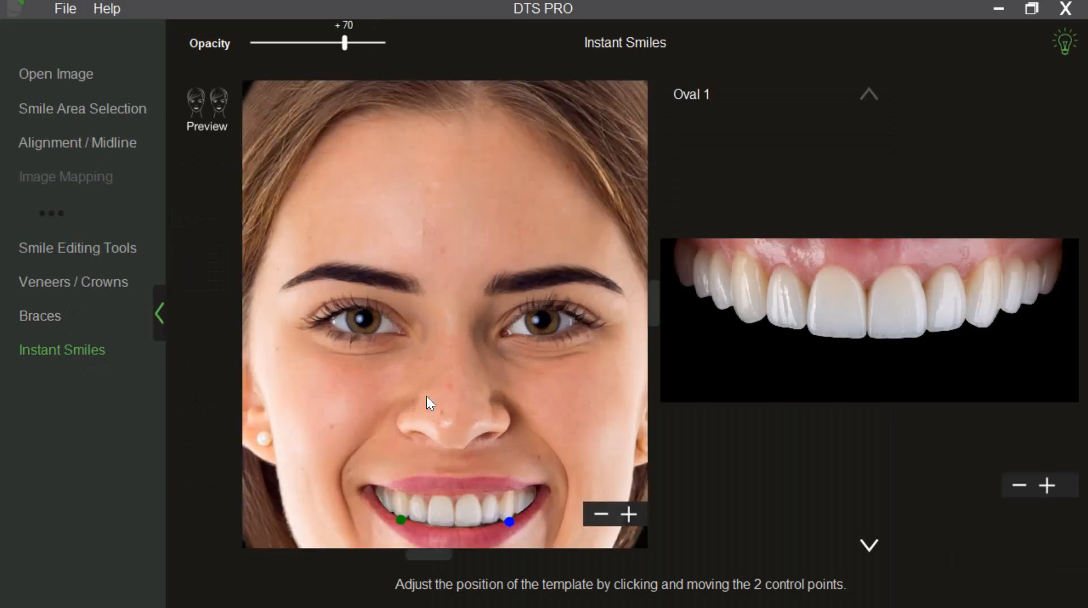
scroll(436, 364, "up", 3)
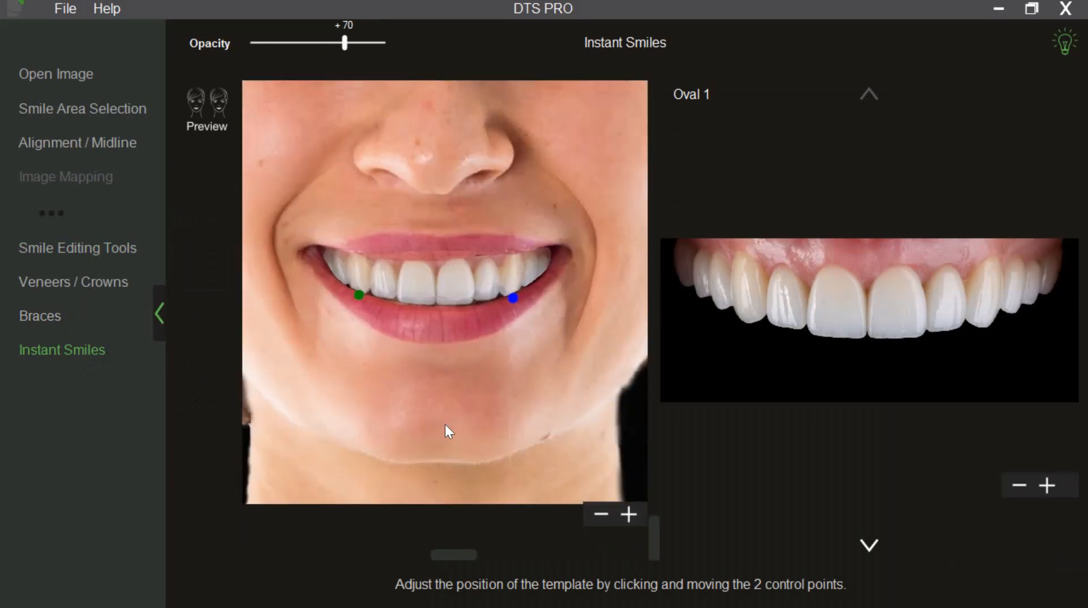
left_click_drag(444, 423, 447, 437)
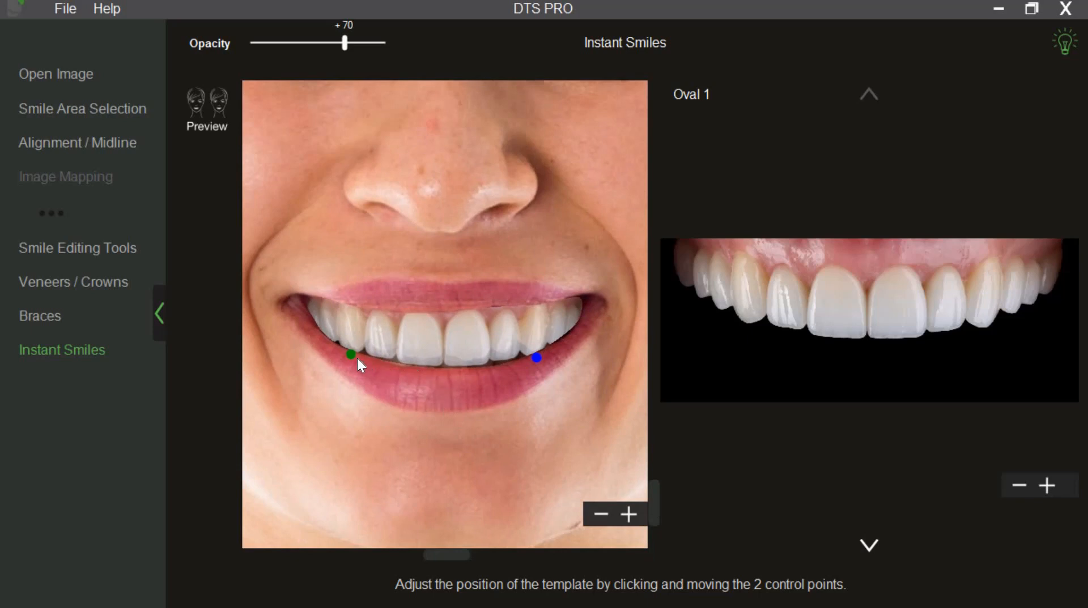
left_click_drag(350, 357, 351, 347)
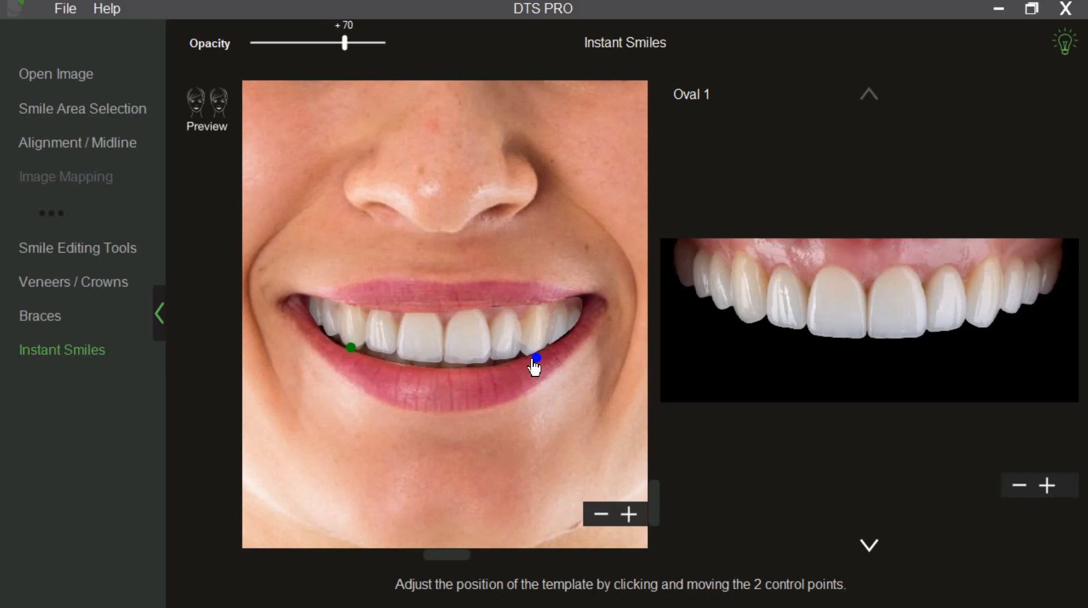
left_click_drag(536, 358, 535, 349)
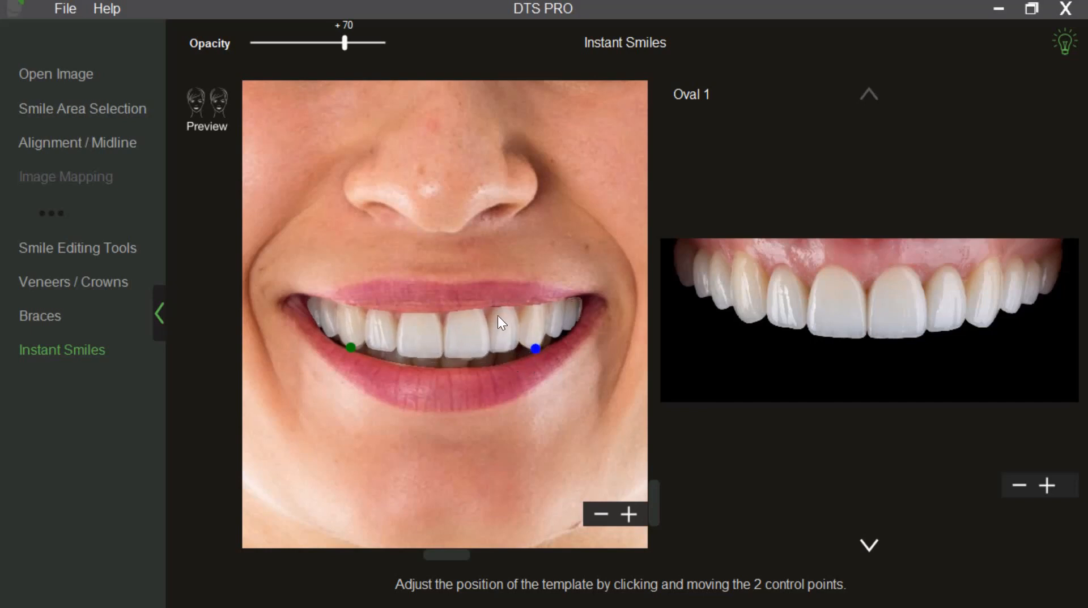
Lower the template opacity to 38 and move both control points slightly inward to match the underlying teeth
mouse_move(349, 45)
left_mouse_down()
mouse_move(272, 40)
mouse_move(348, 43)
mouse_move(309, 43)
mouse_move(333, 43)
left_mouse_up()
scroll(406, 155, "up", 2)
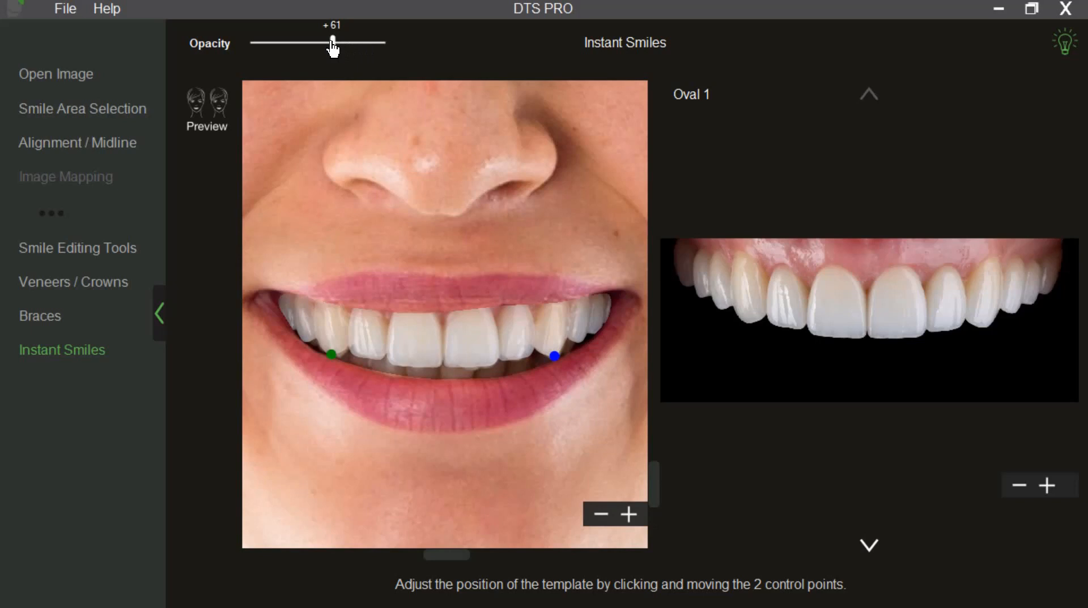
left_click_drag(333, 43, 302, 44)
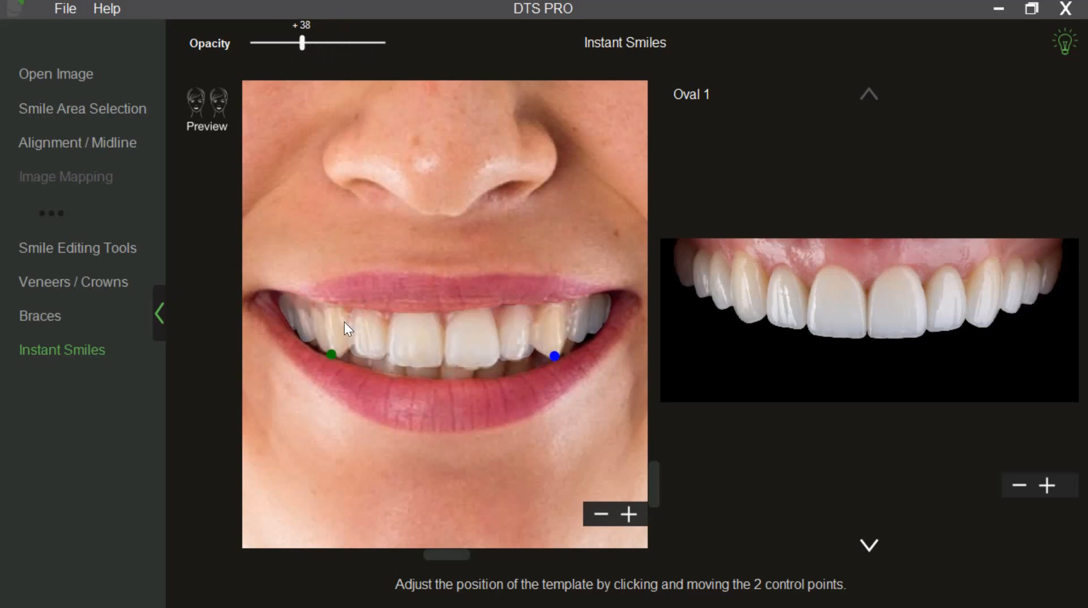
left_click_drag(328, 350, 334, 357)
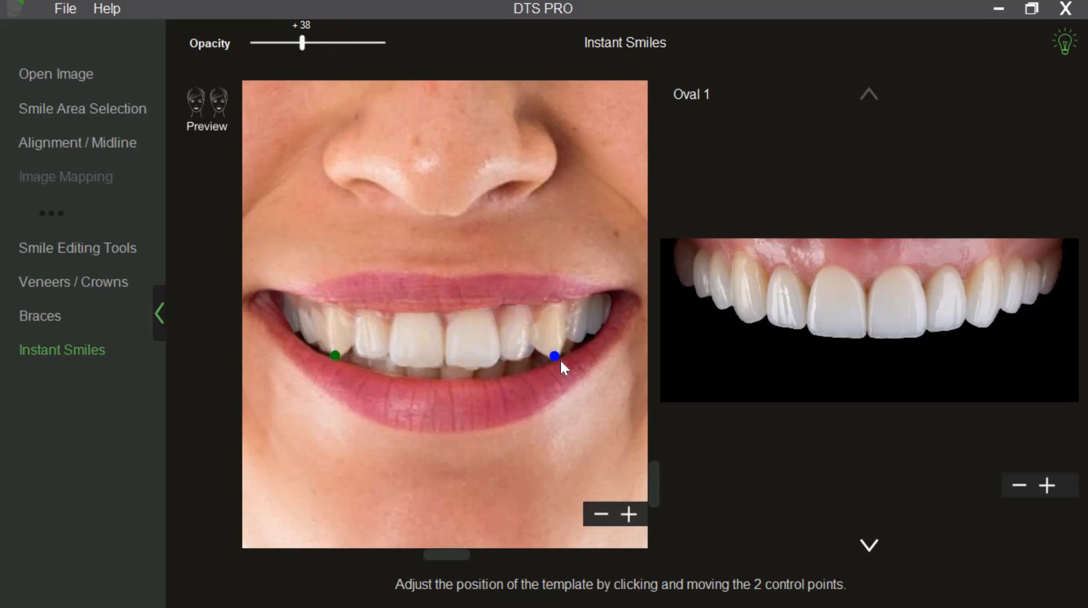
mouse_move(555, 360)
left_mouse_down()
mouse_move(552, 343)
mouse_move(555, 365)
left_mouse_up()
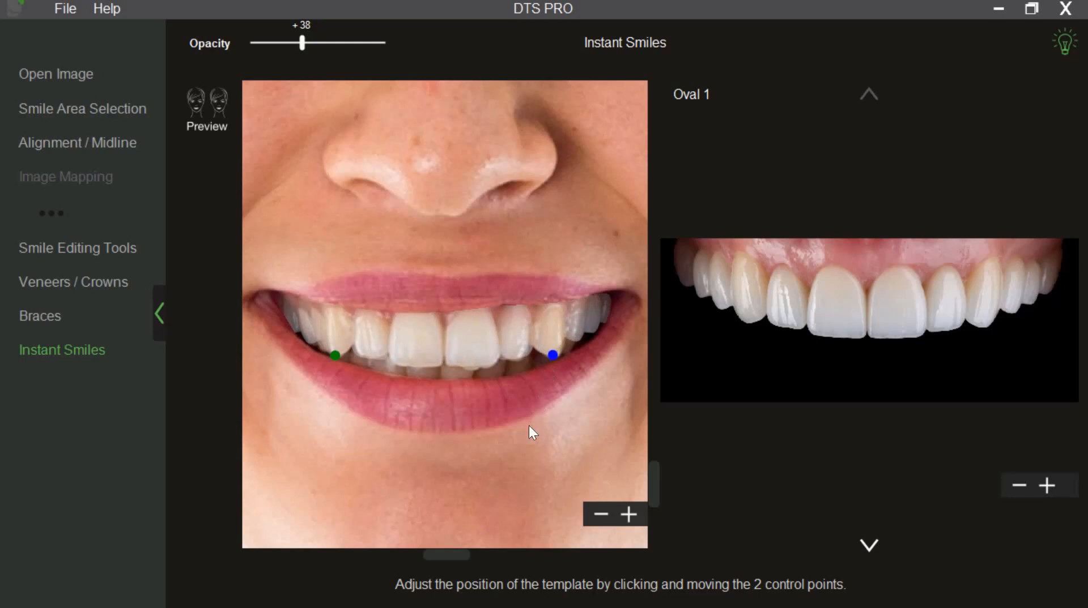
Raise the Oval 1 template's opacity to 98 and view the simulated smile on the face
scroll(492, 416, "down", 2)
scroll(453, 271, "up", 3)
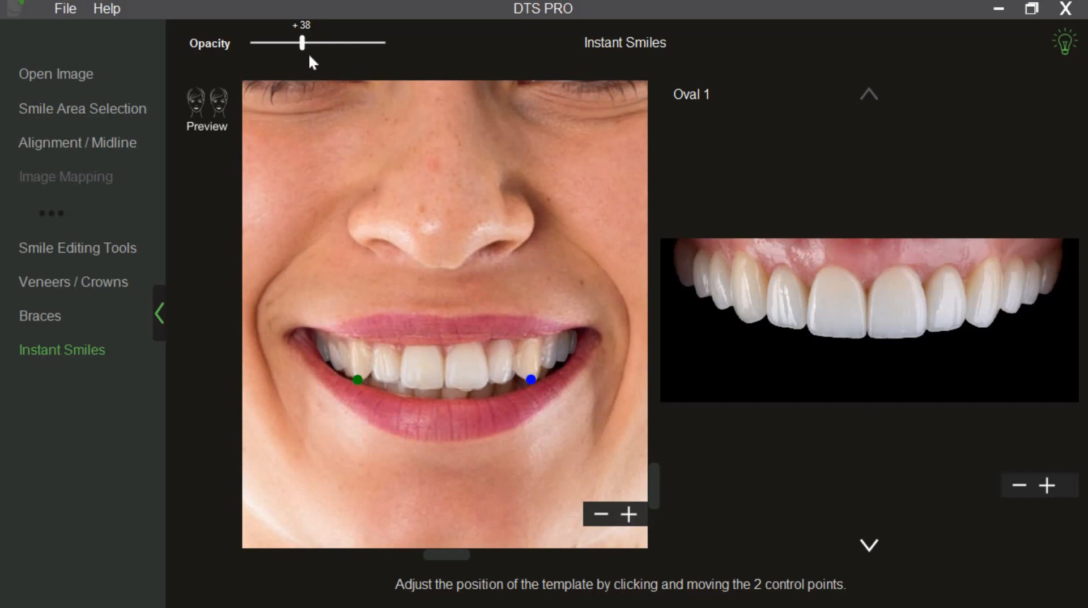
left_click_drag(303, 44, 385, 47)
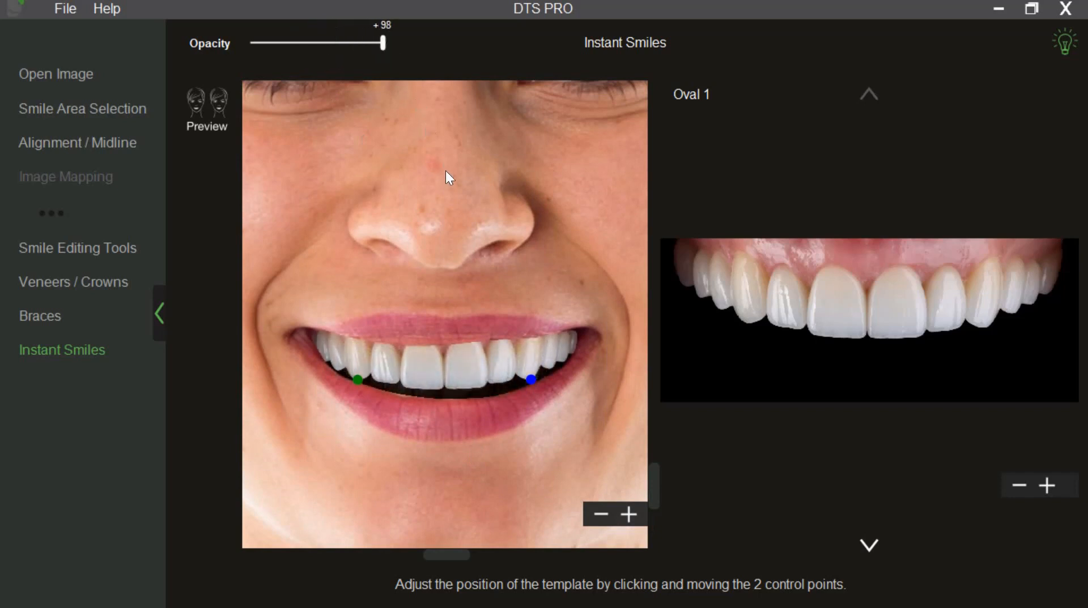
scroll(445, 172, "down", 2)
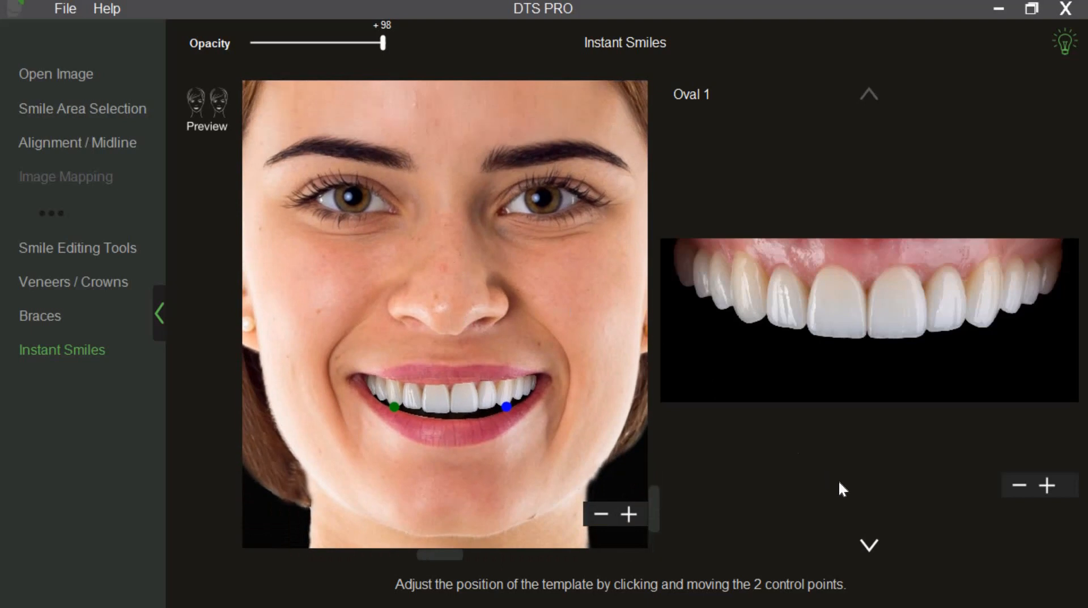
Go through the oval smile templates and apply Triangular 2
left_click(873, 551)
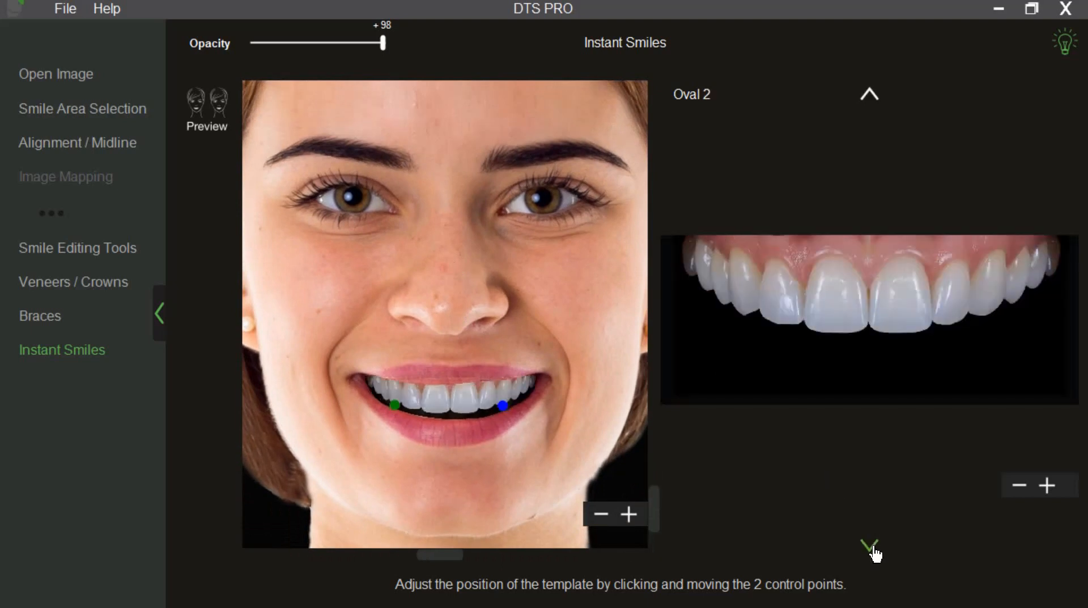
left_click(873, 551)
left_click(873, 551)
left_click(873, 551)
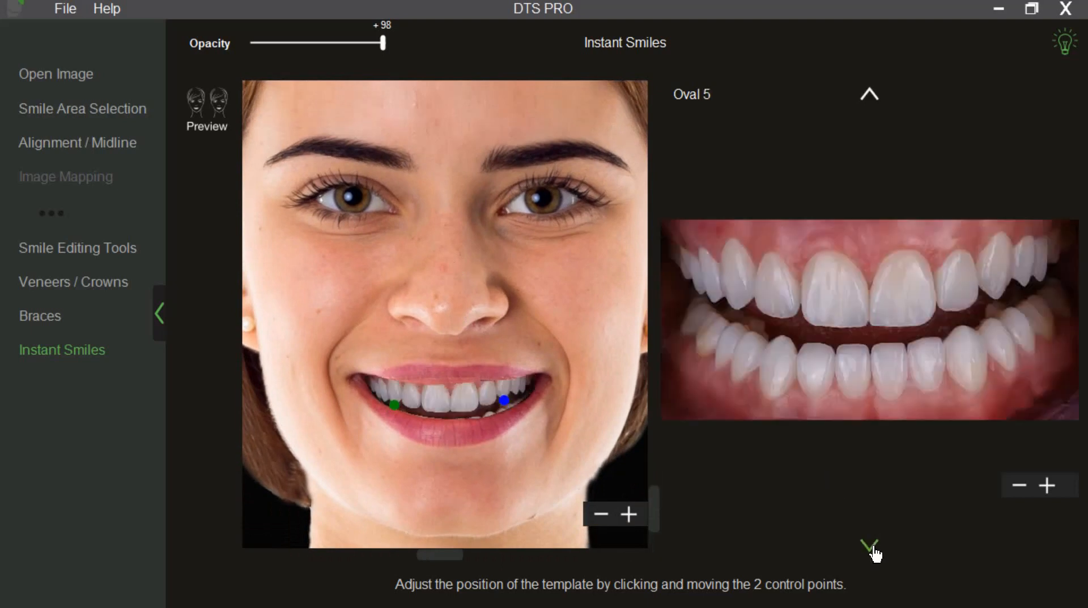
left_click(873, 551)
left_click(873, 550)
left_click(873, 550)
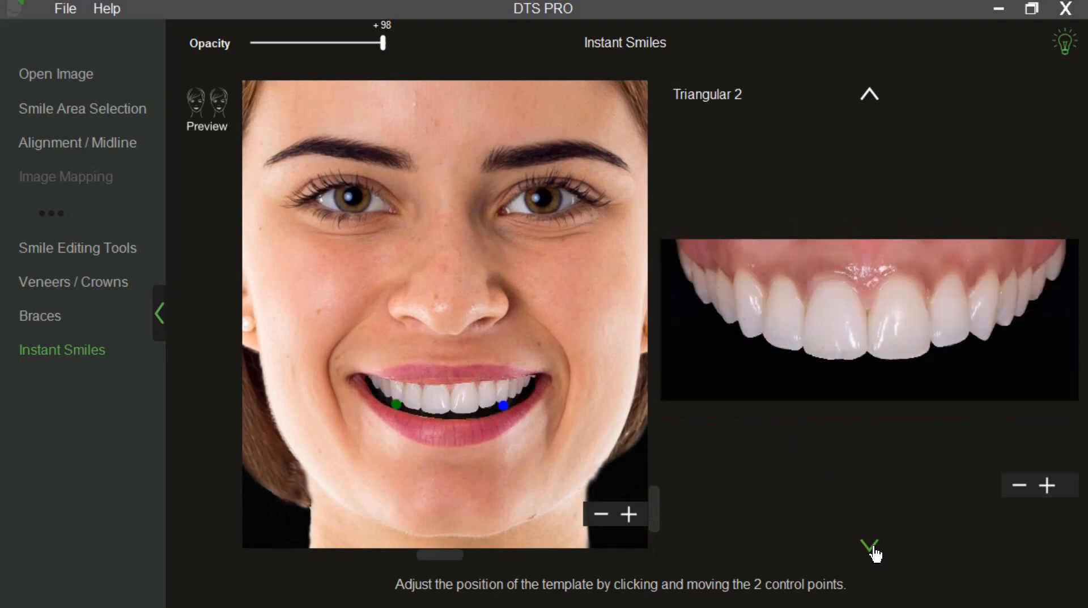
Reposition the control points of the Triangular 2 template and set its opacity to 76
scroll(551, 357, "up", 2)
scroll(540, 261, "down", 3)
left_click_drag(533, 327, 539, 321)
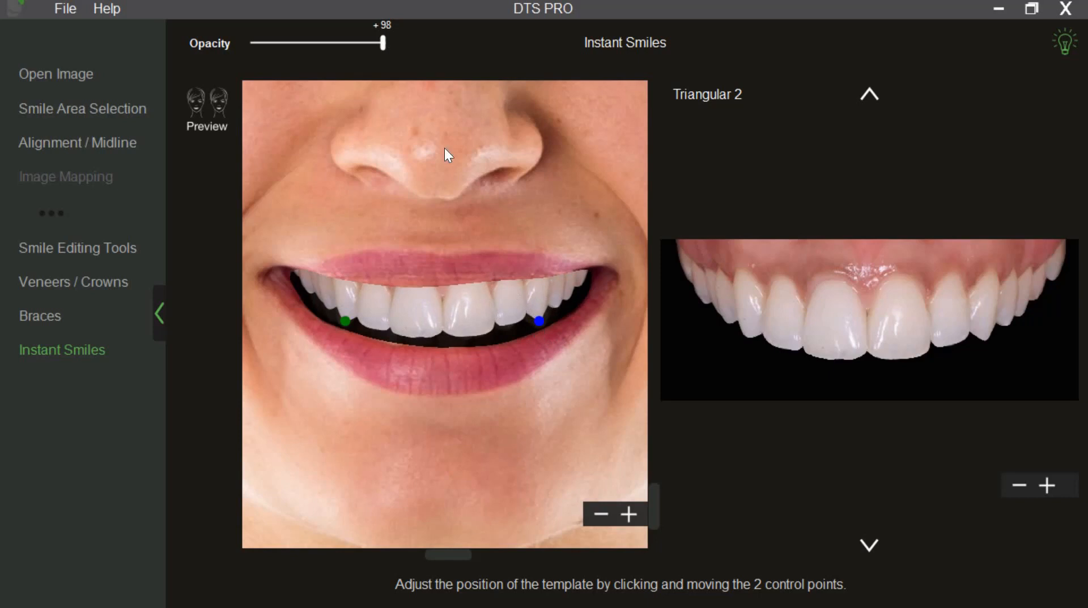
left_click_drag(382, 47, 353, 46)
left_click_drag(346, 322, 344, 324)
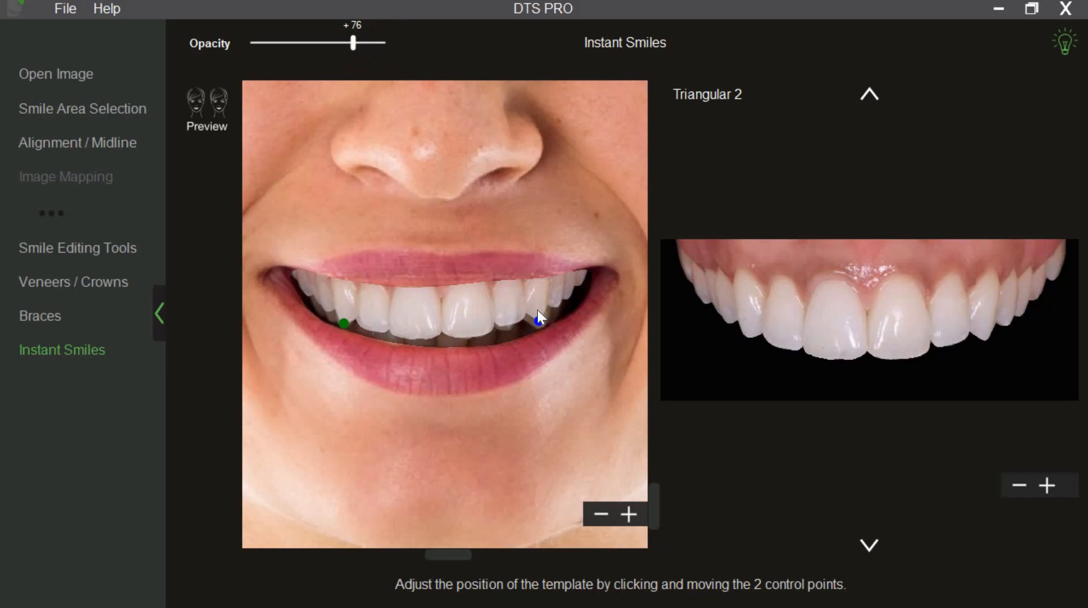
Switch to the Triangular 6 template and lower both control points, bringing them slightly inward
left_click(871, 547)
left_click(871, 547)
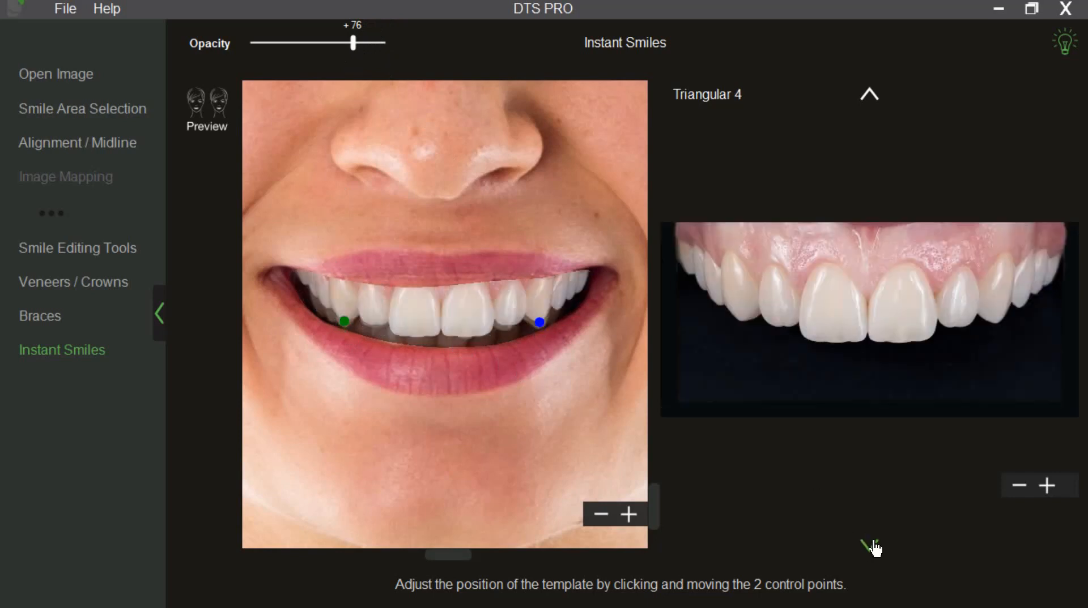
left_click(871, 548)
left_click(871, 548)
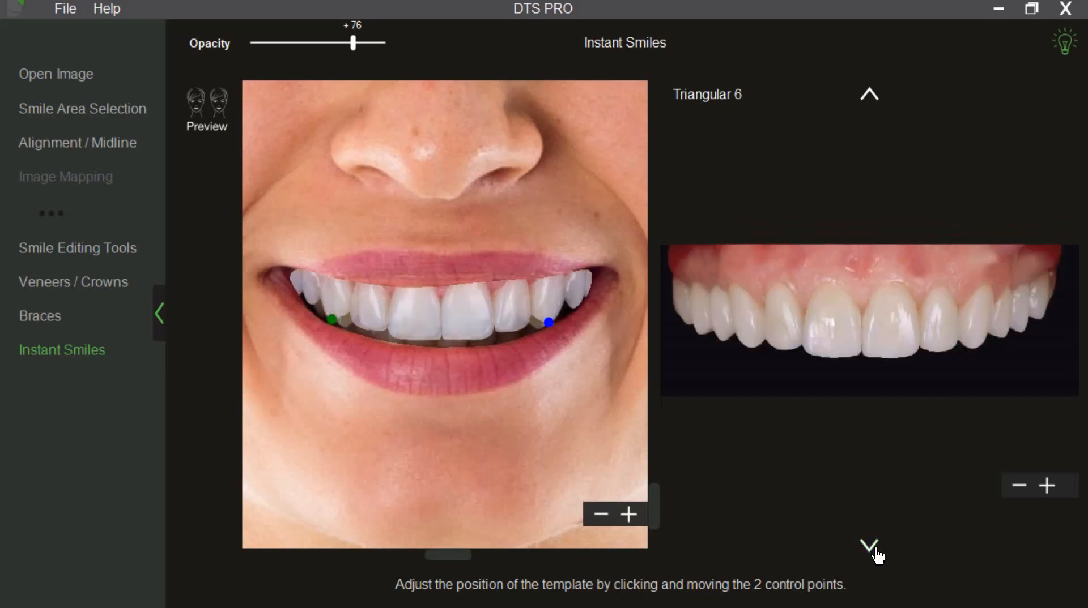
left_click_drag(341, 330, 343, 326)
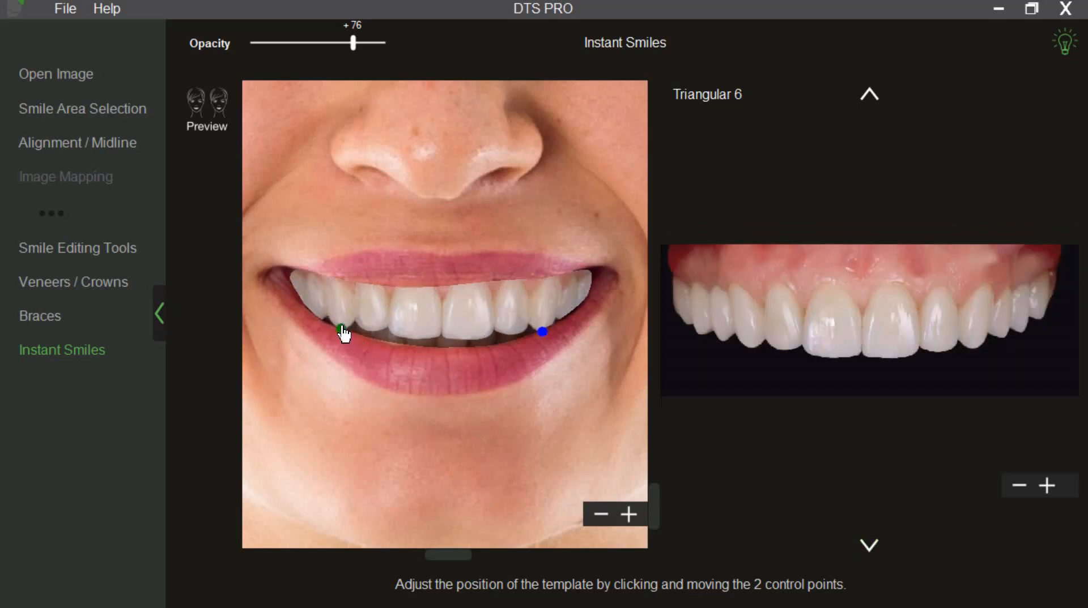
left_click_drag(543, 332, 542, 329)
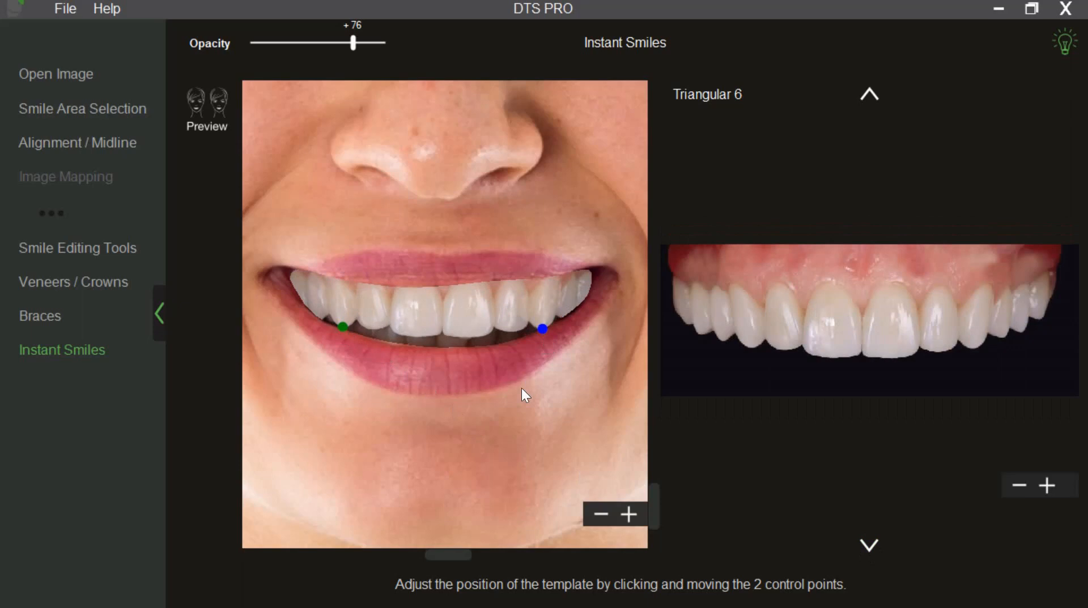
Go through the rectangular templates to Rectangular 5 and lower both of its control points slightly
scroll(515, 450, "down", 3)
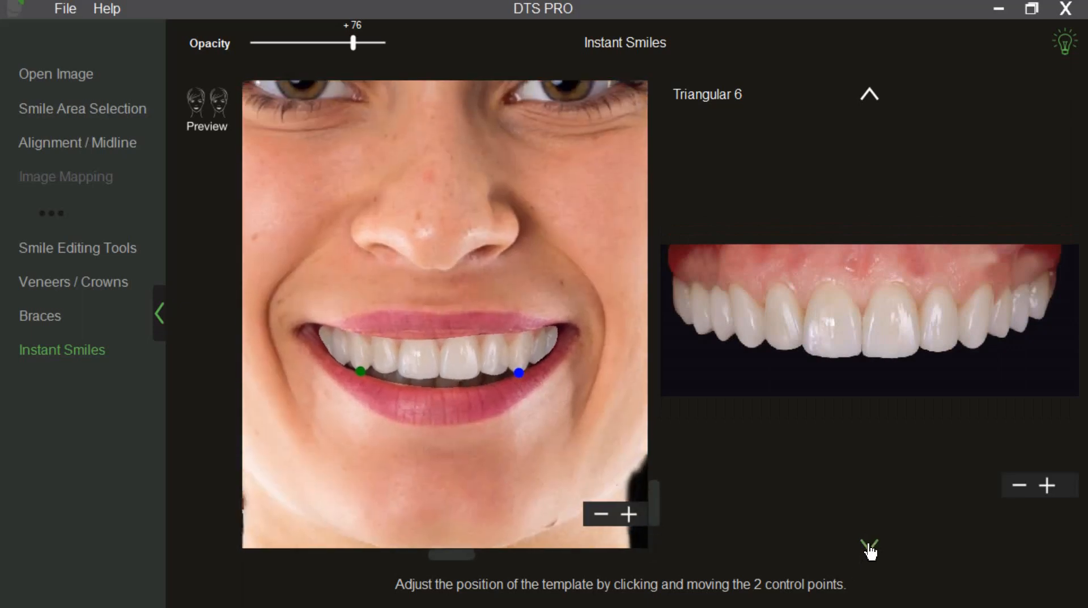
left_click(869, 548)
left_click(869, 547)
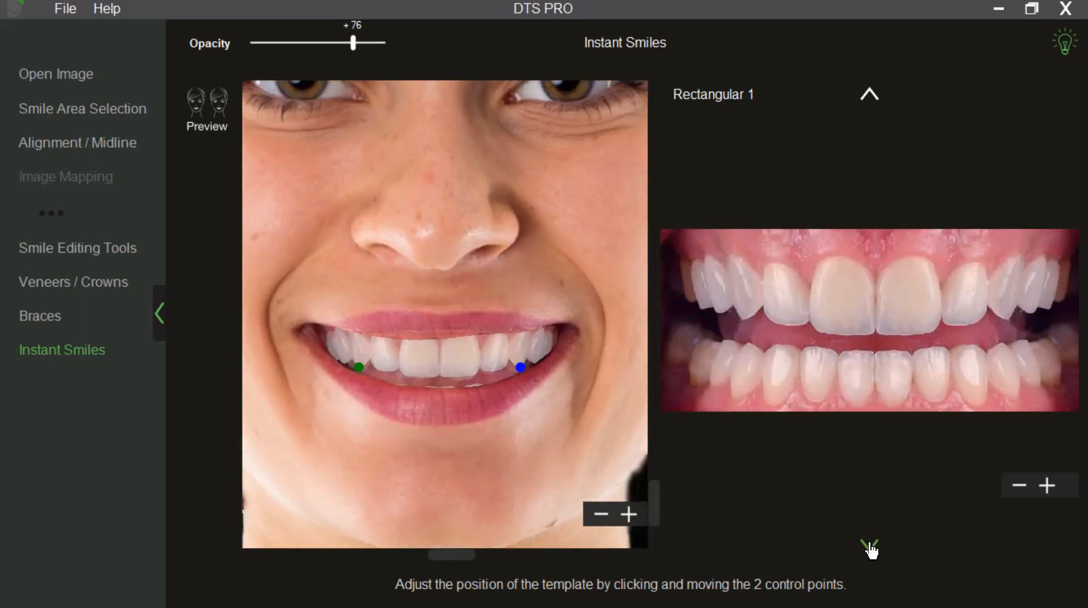
left_click(869, 547)
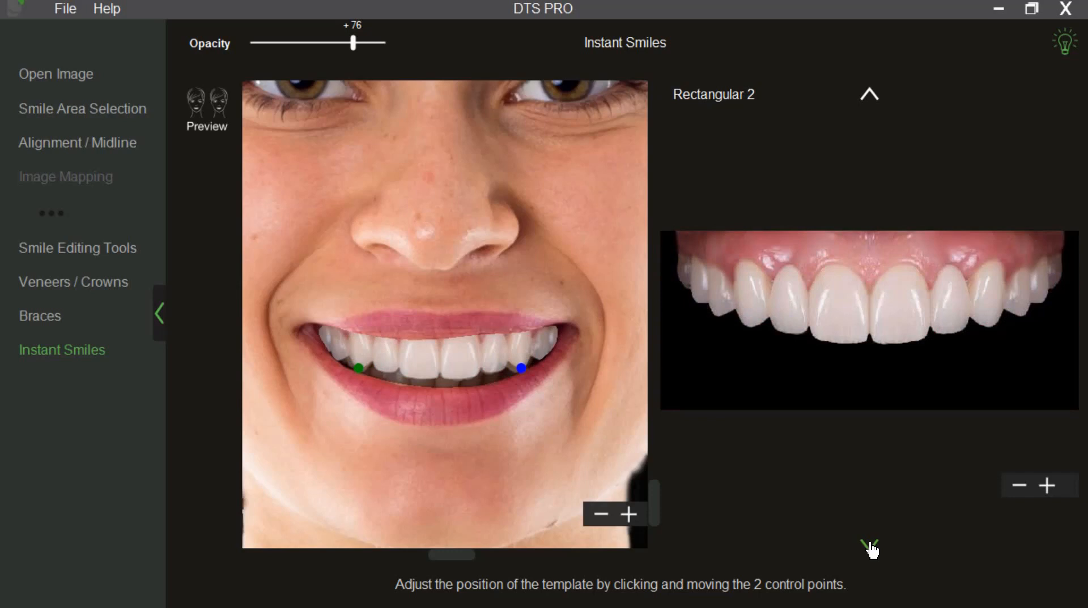
left_click(869, 547)
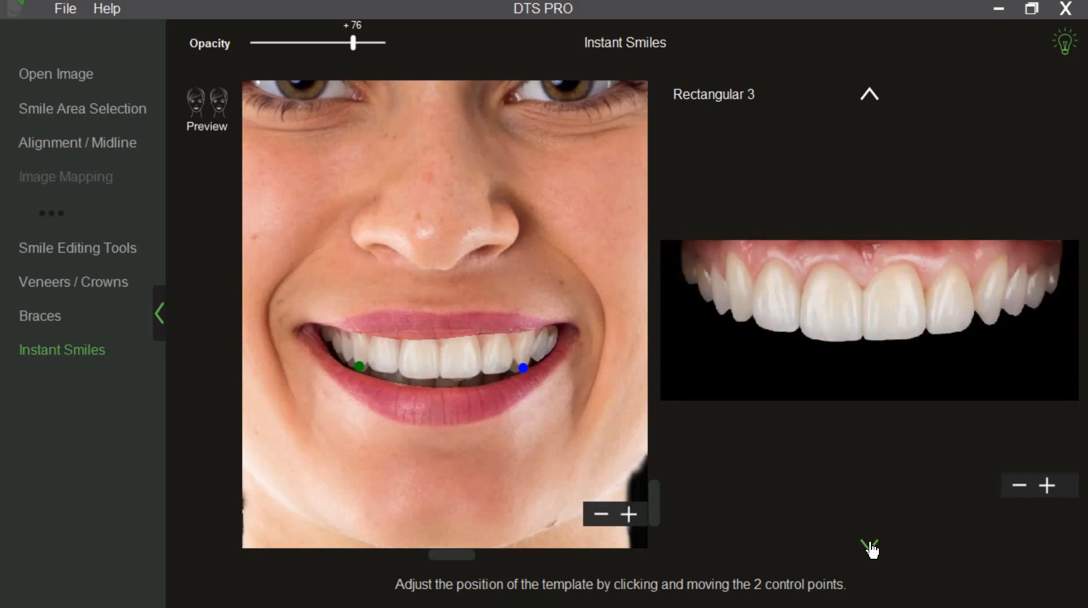
left_click(870, 547)
left_click(869, 547)
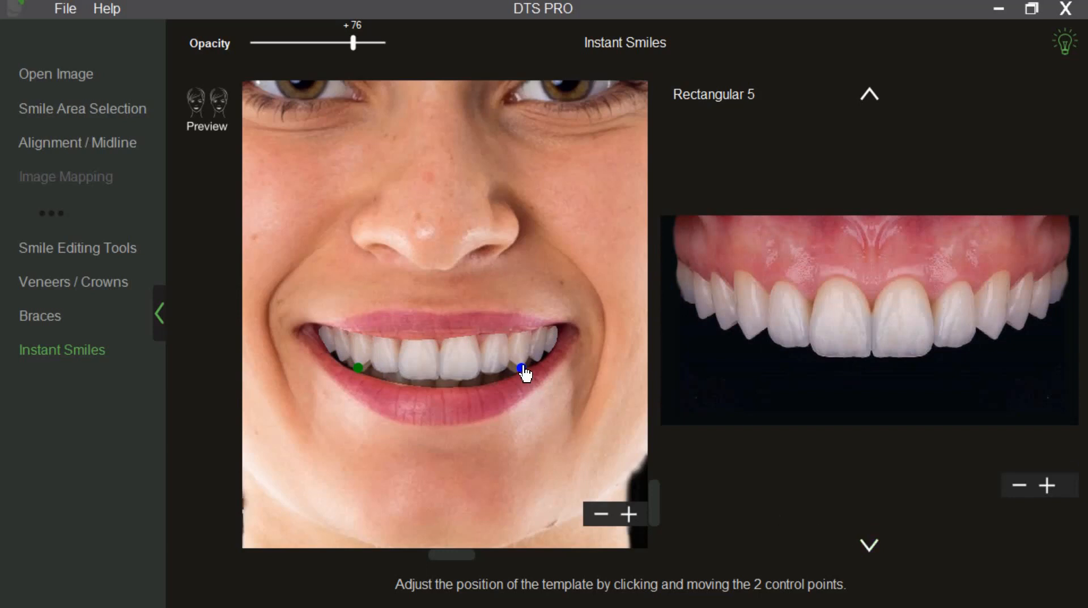
left_click_drag(522, 368, 521, 369)
left_click_drag(358, 368, 358, 369)
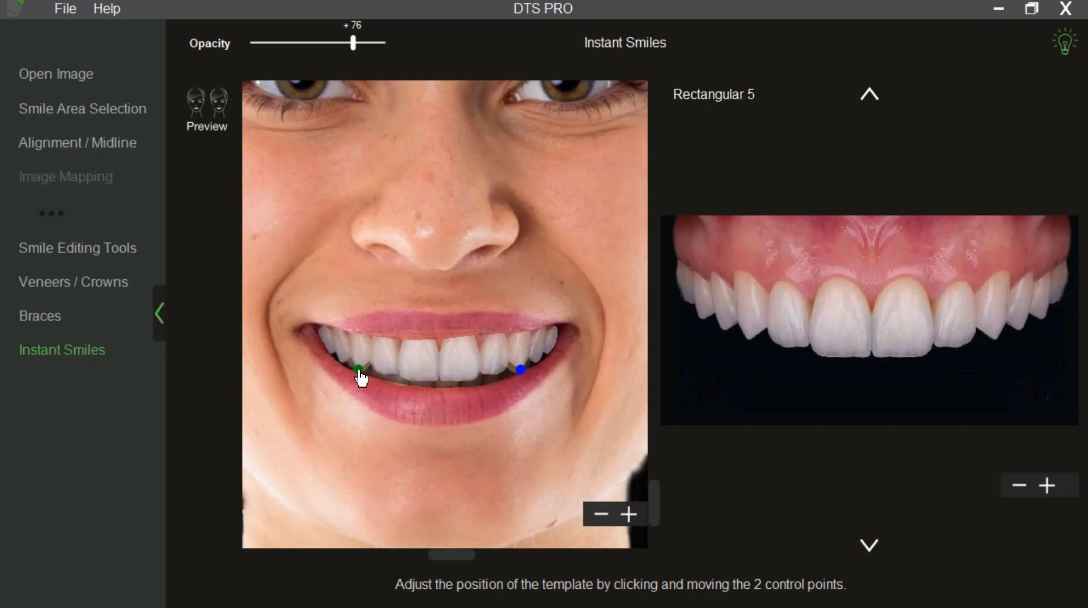
Open the Instant Smiles preview, collapse the workflow sidebar and enlarge the face for a closer look
left_click(207, 134)
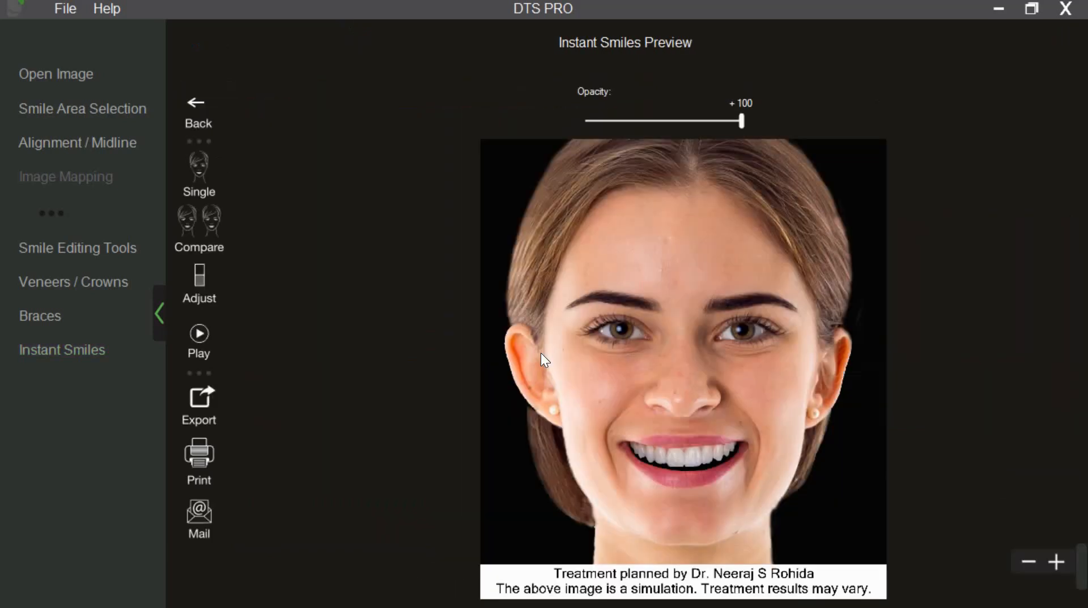
left_click(159, 309)
scroll(476, 375, "up", 3)
left_click_drag(500, 378, 813, 348)
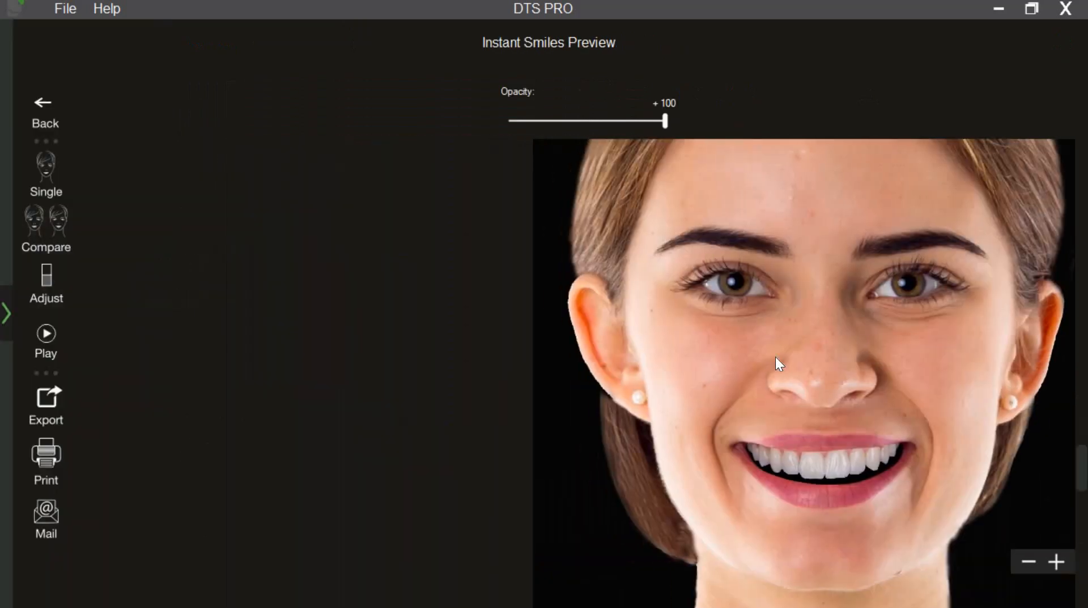
Adjust the simulated teeth by setting brightness to +8 and increasing whiteness slightly, and apply the changes
left_click(60, 287)
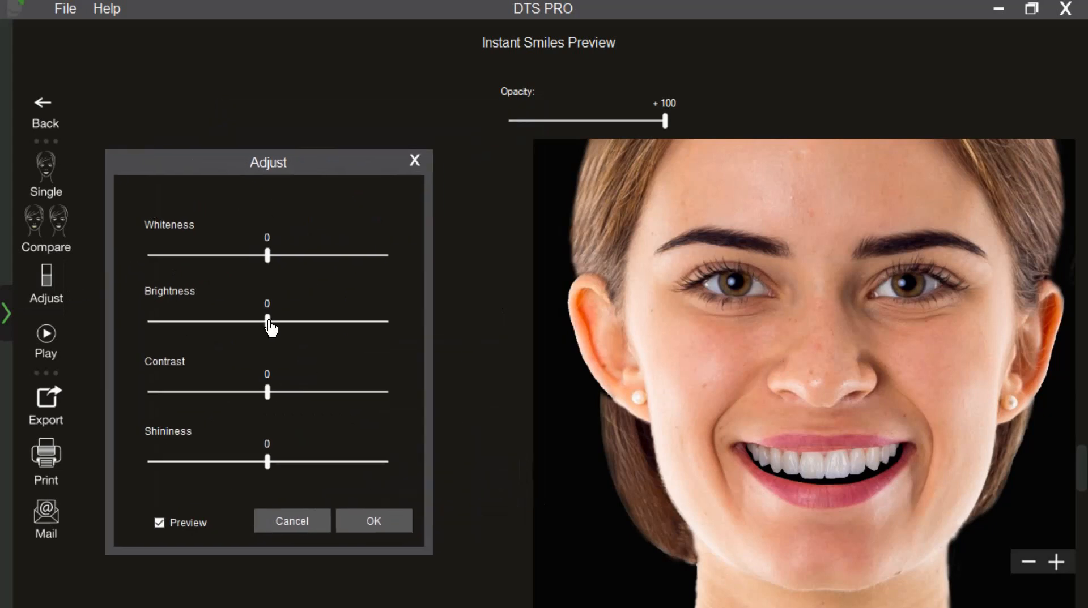
mouse_move(274, 319)
left_mouse_down()
mouse_move(284, 318)
mouse_move(279, 334)
left_mouse_up()
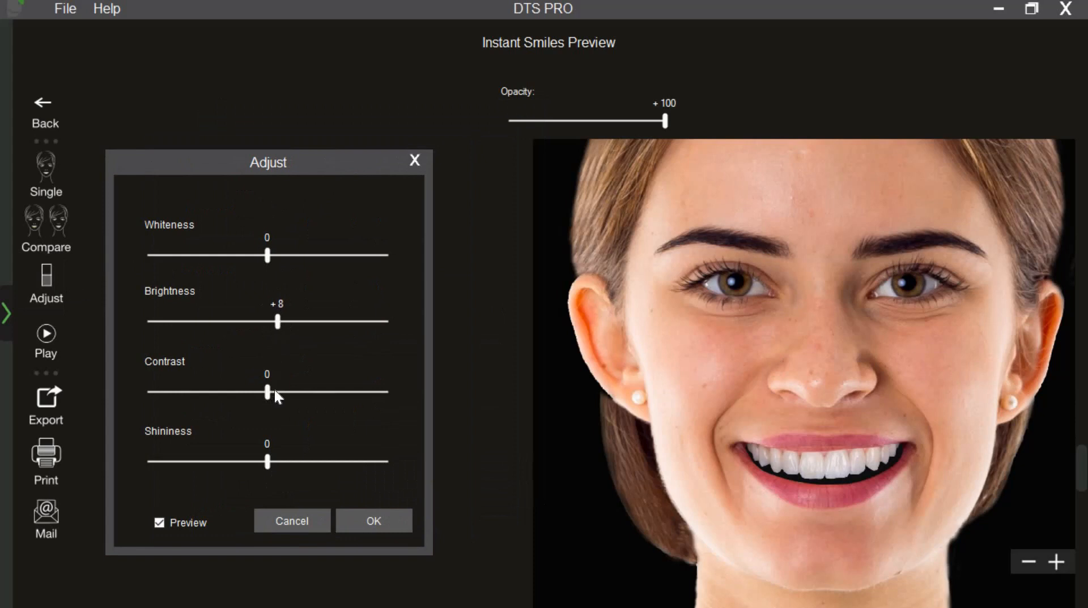
left_click_drag(267, 256, 282, 257)
left_click(379, 514)
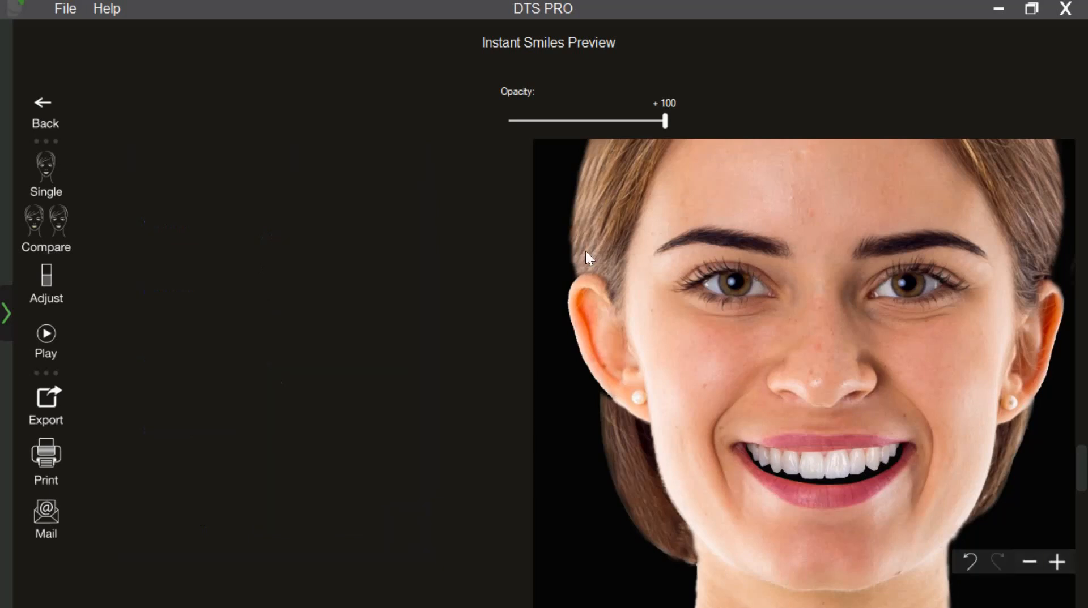
Set the preview opacity to 86 and open the before-and-after comparison
left_click_drag(666, 124, 645, 127)
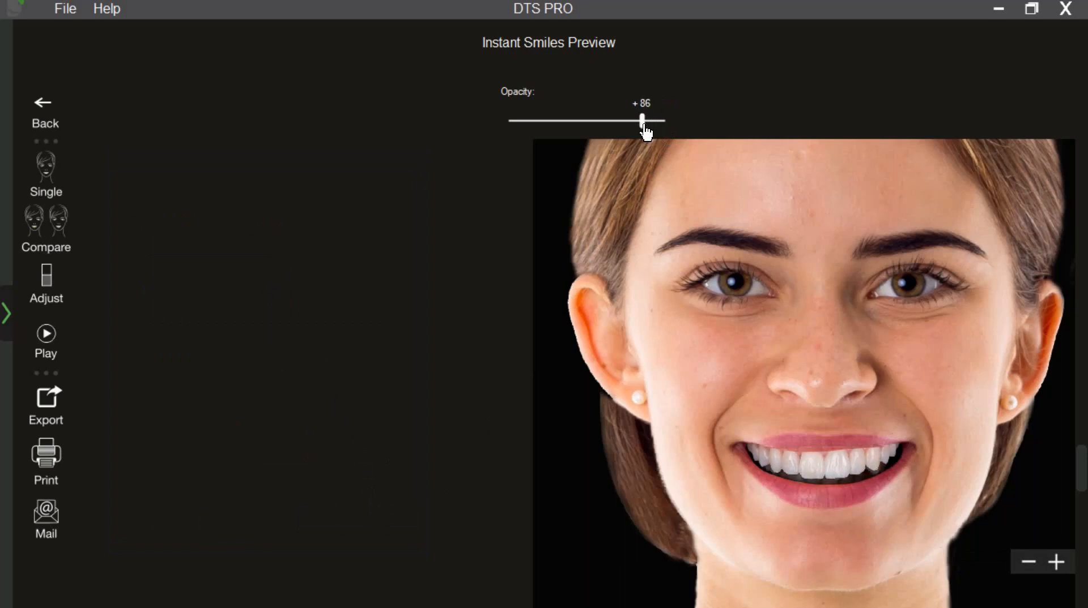
left_click(73, 233)
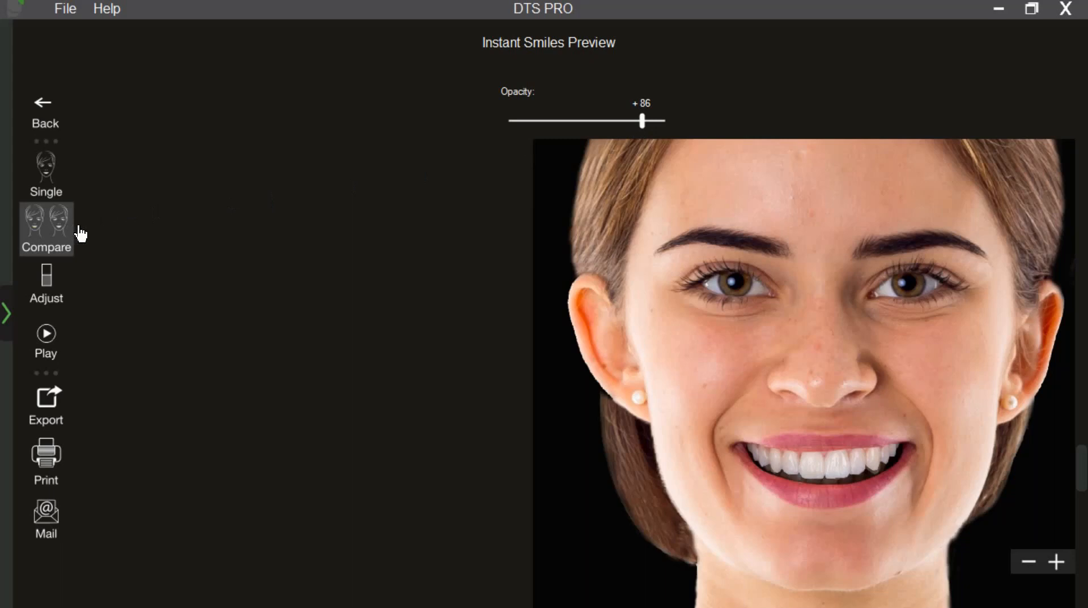
Examine the original and simulated smiles side by side up close and play the animated opacity transition
left_click(139, 217)
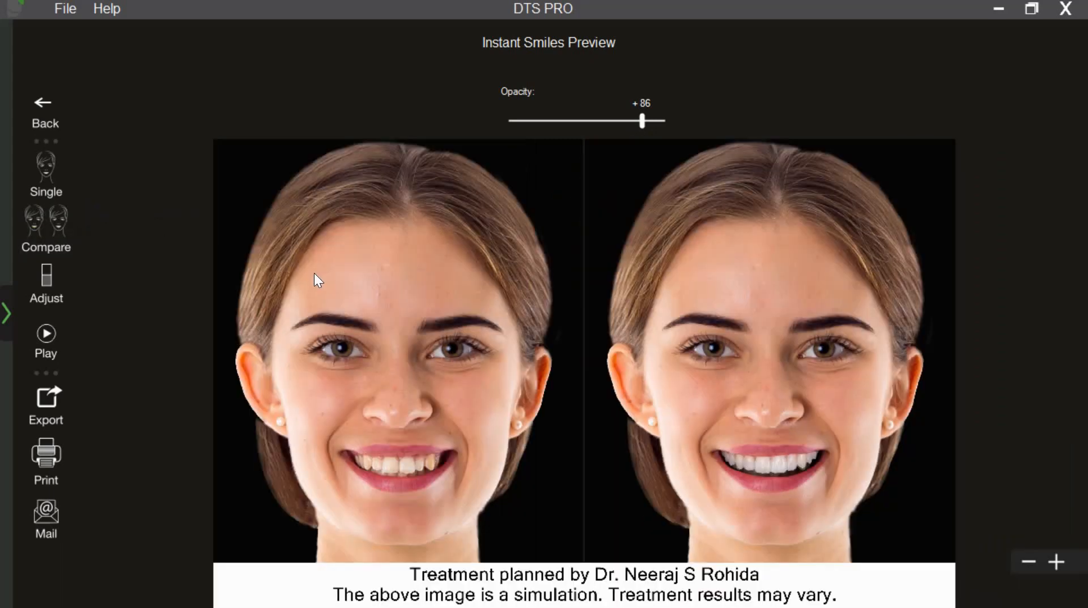
scroll(335, 291, "up", 2)
scroll(372, 249, "up", 3)
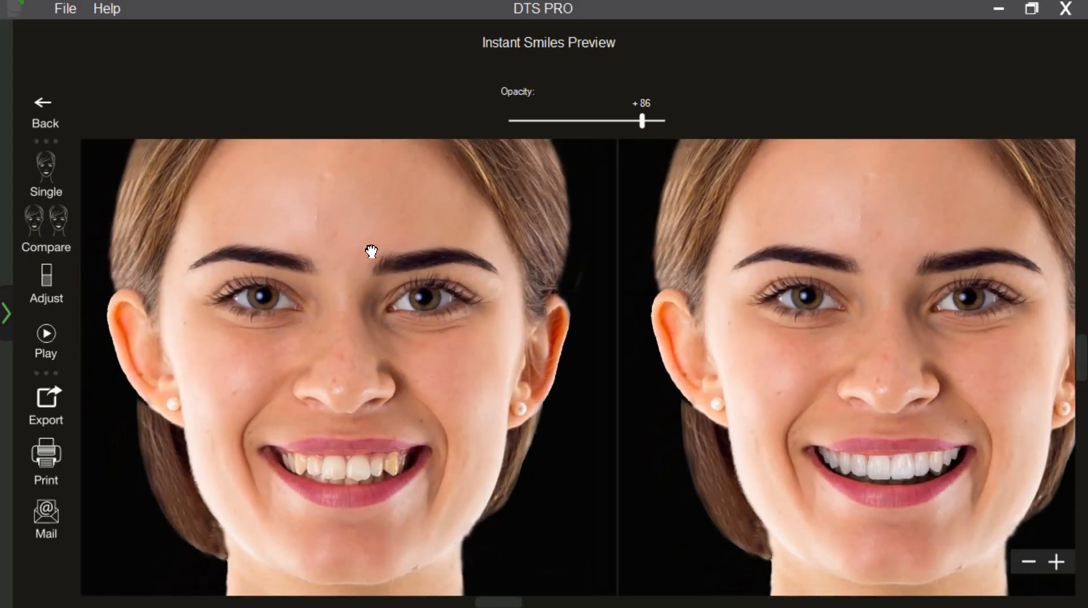
left_click_drag(371, 251, 345, 249)
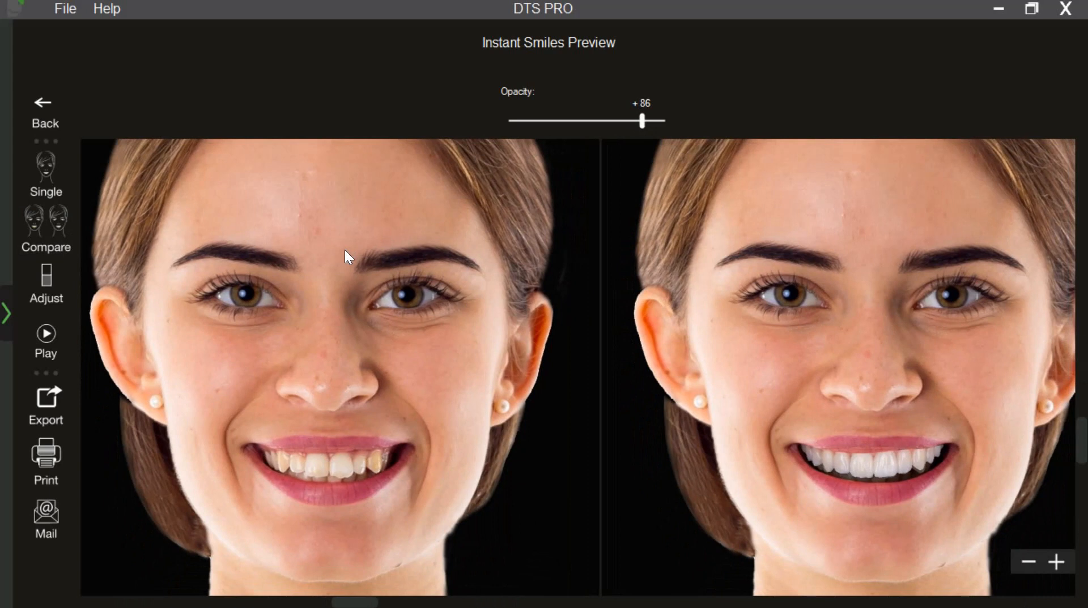
left_click(54, 335)
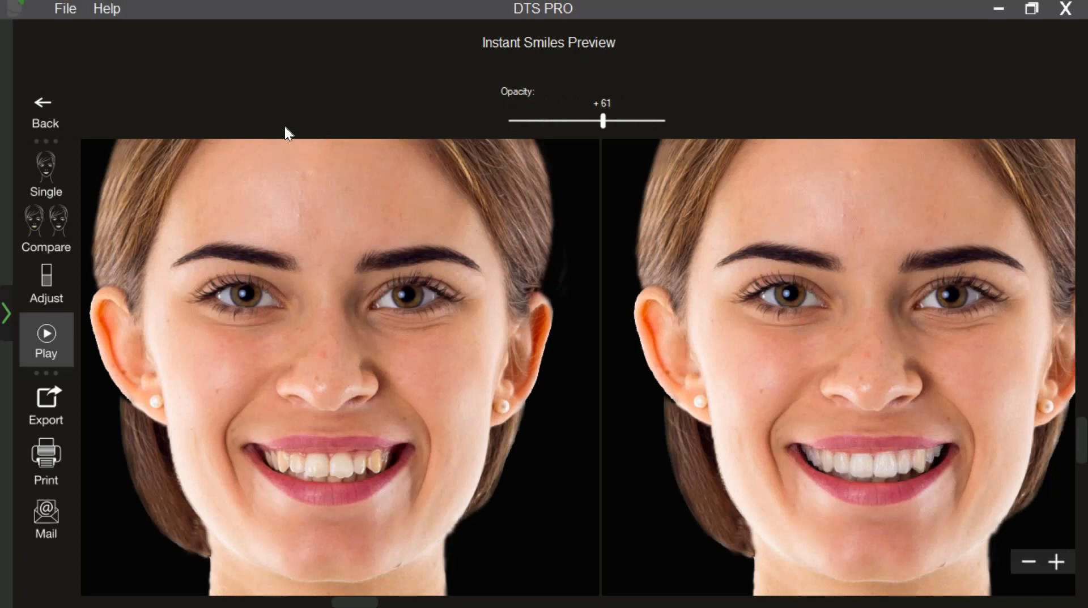
Leave the preview, expand the workflow sidebar and return to Open Image to start a new case
left_click(83, 120)
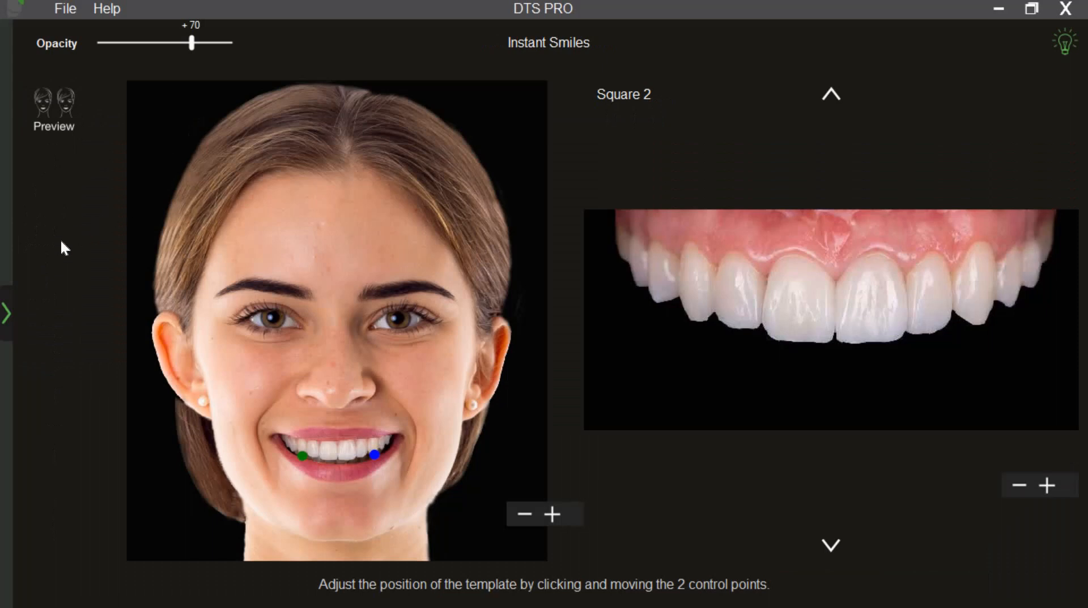
left_click(8, 314)
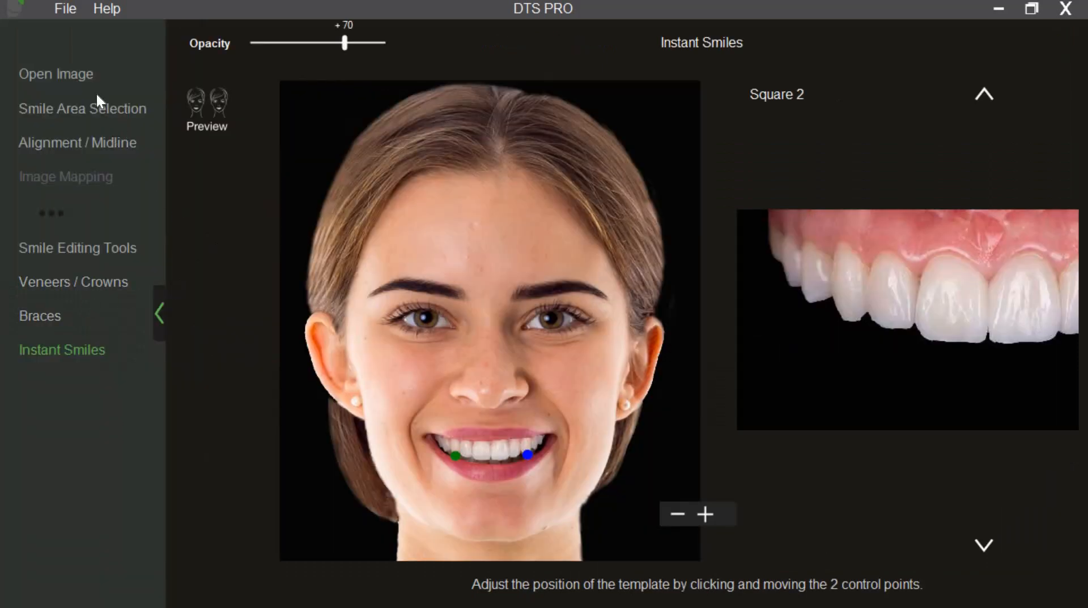
left_click(85, 82)
left_click(528, 98)
left_click(775, 387)
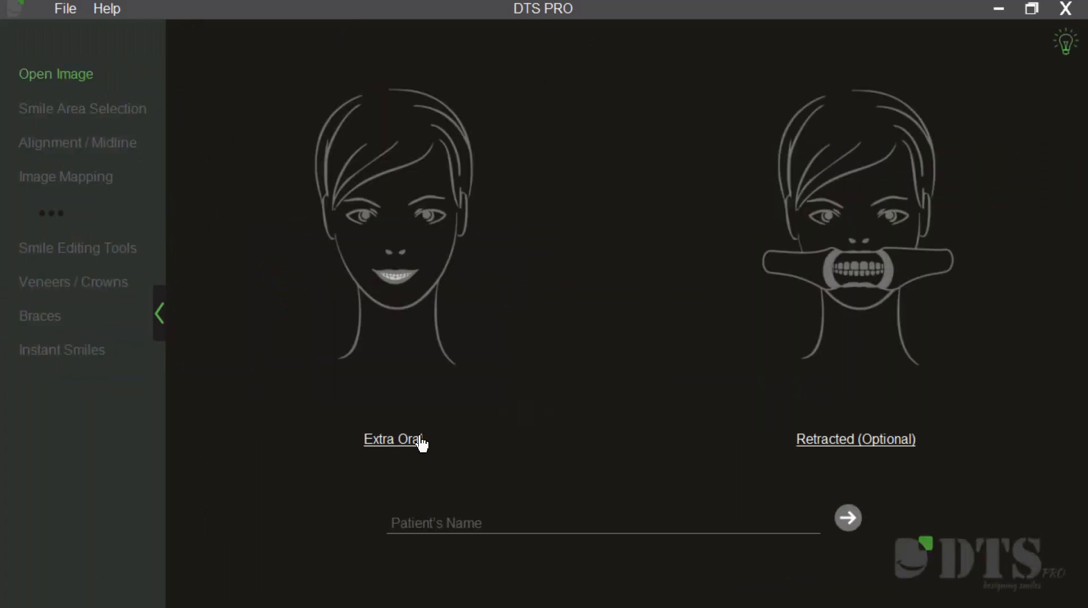
Load the "shutterstoc... copy" photo of the toothless man as the extraoral image, accept it unedited and proceed to smile area selection
left_click(472, 430)
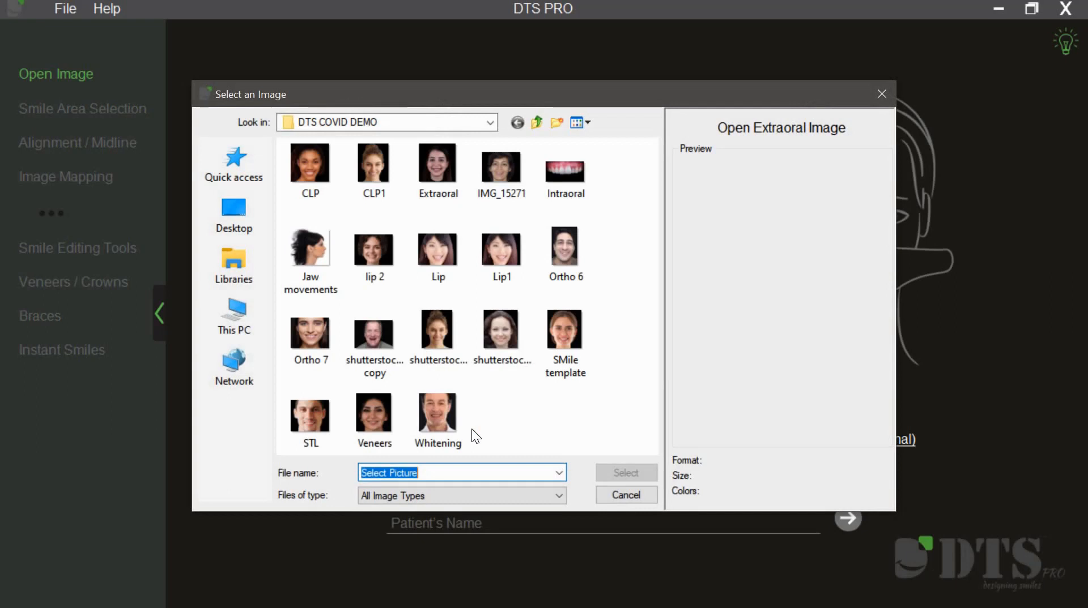
left_click(406, 342)
left_click(627, 470)
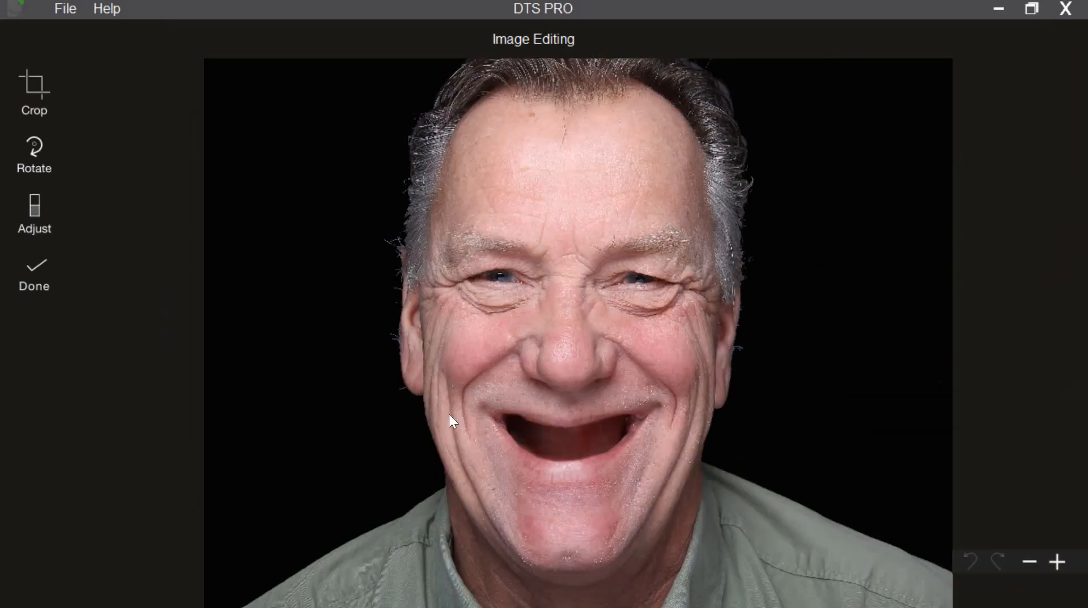
left_click(46, 286)
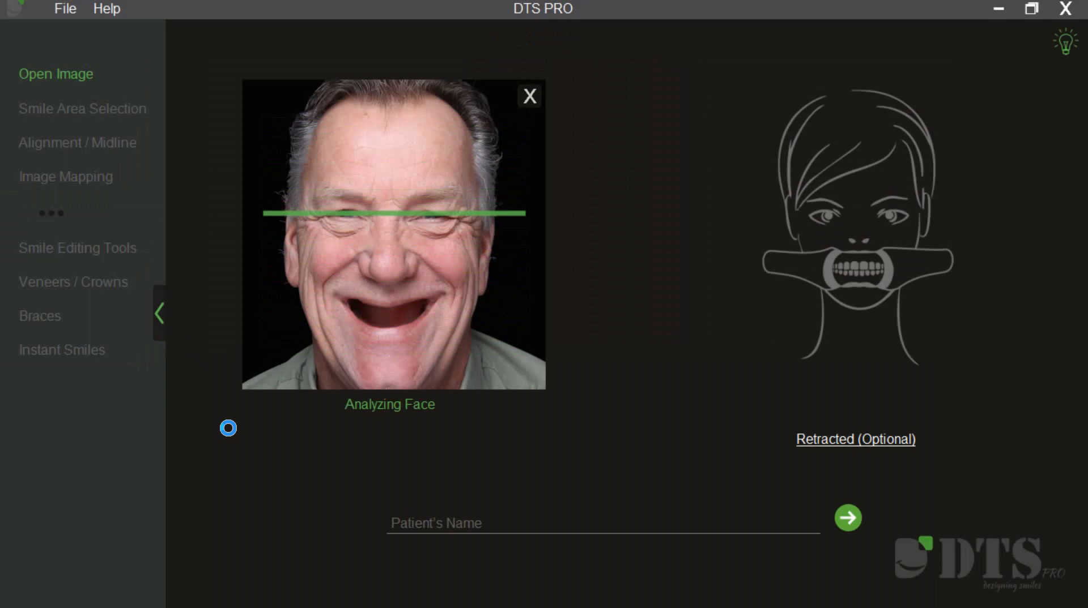
left_click(846, 518)
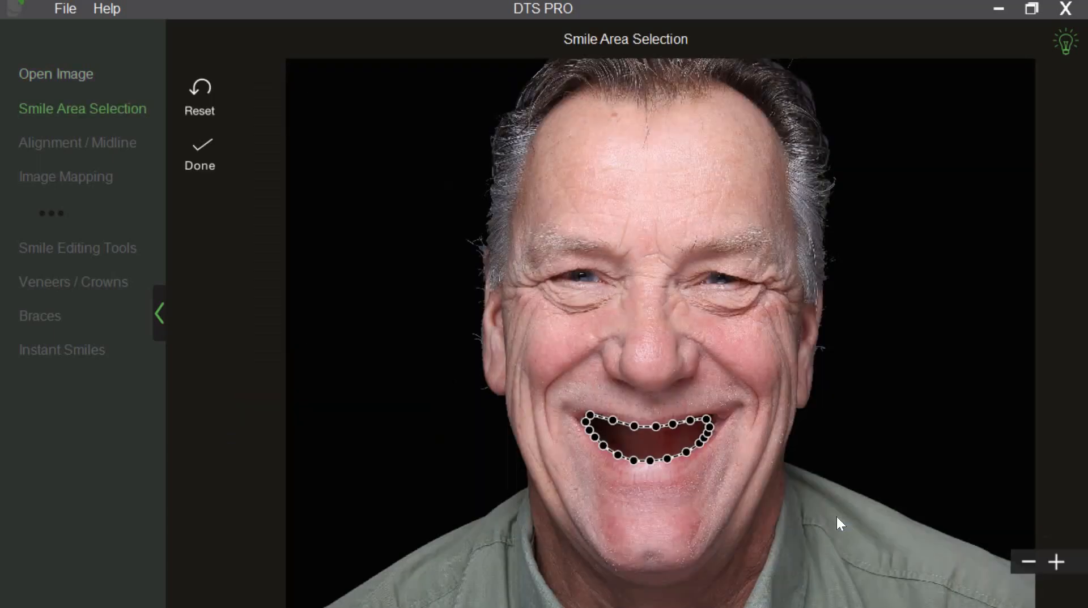
Move the two outline points at the mouth corner on the photo's right side outward to fit the lip opening
scroll(822, 508, "up", 3)
left_click_drag(794, 401, 798, 228)
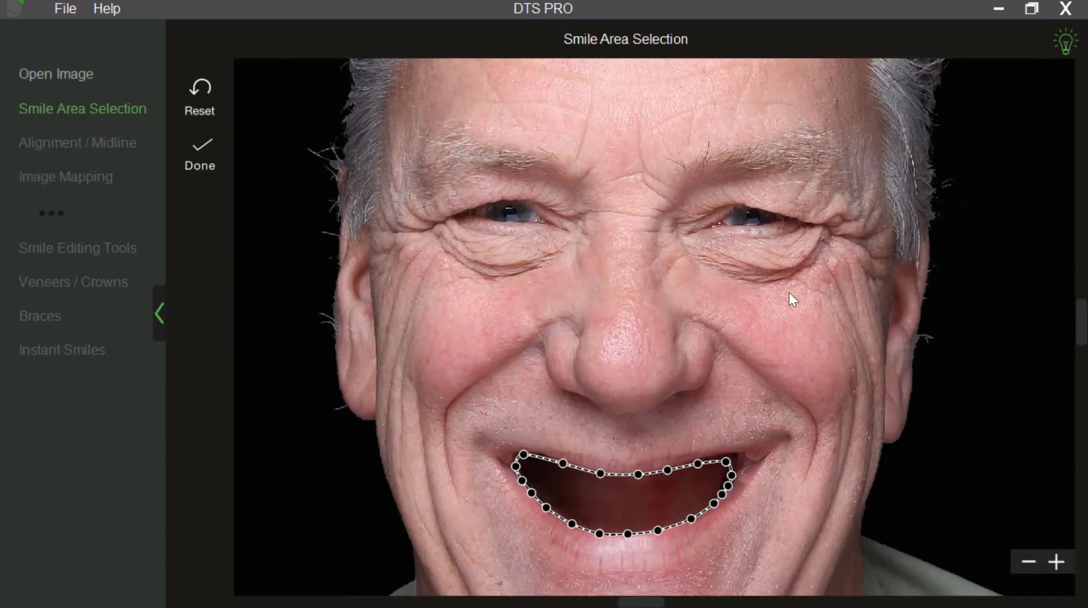
scroll(798, 351, "up", 3)
left_click_drag(790, 277, 803, 259)
left_click_drag(802, 297, 810, 292)
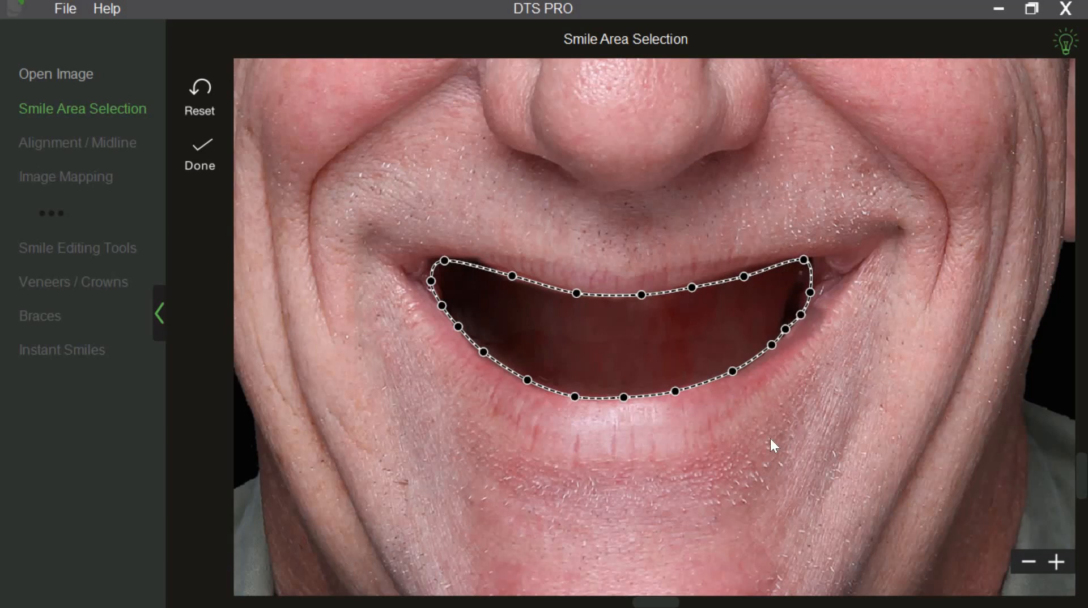
Accept the smile area and the suggested facial alignment, and open Instant Smiles
left_click(201, 152)
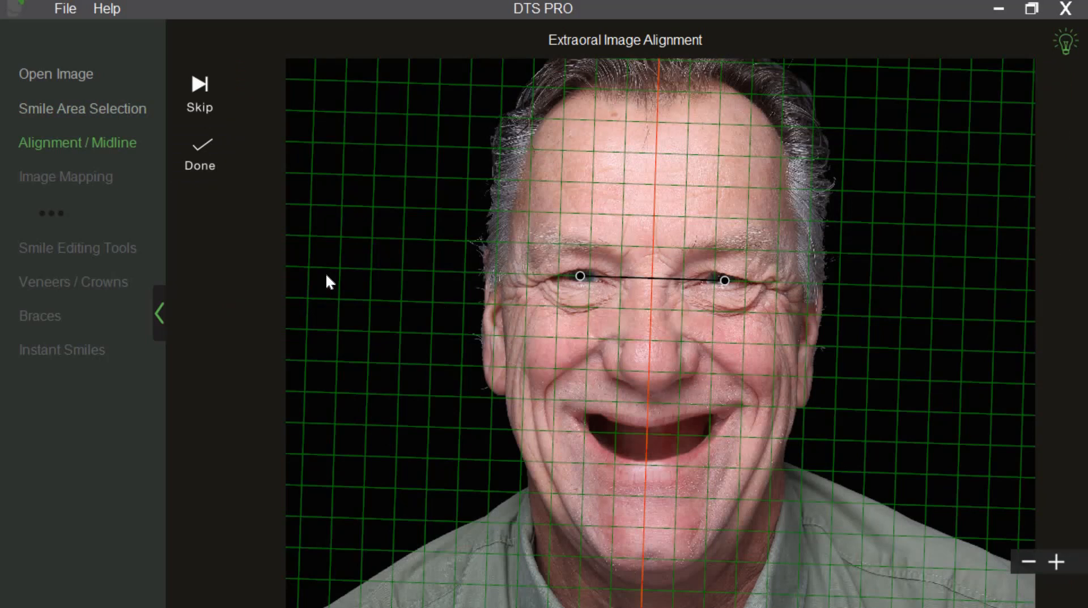
left_click(213, 156)
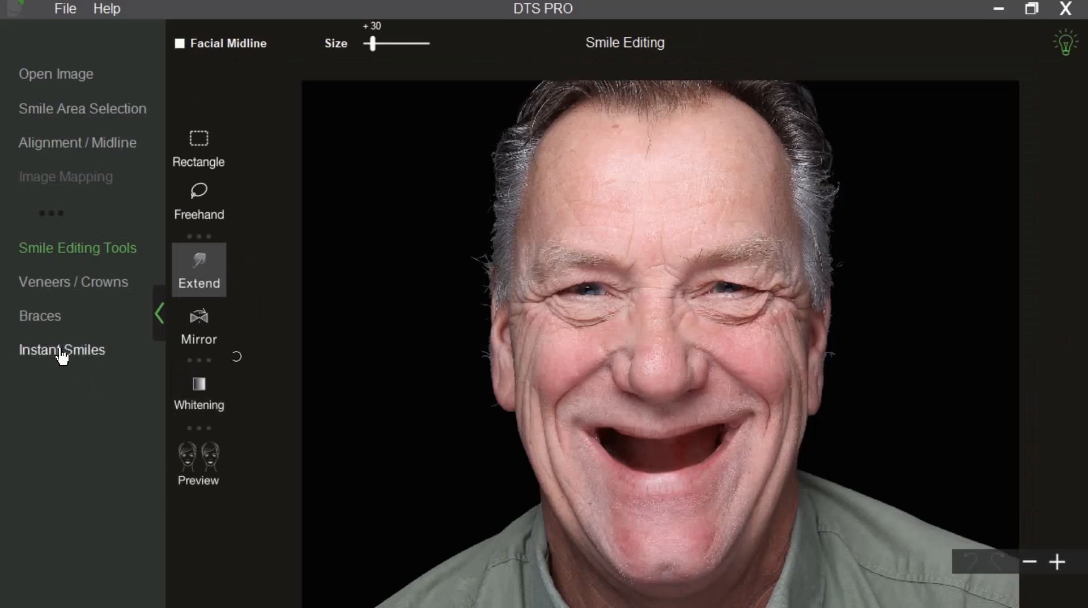
left_click(63, 354)
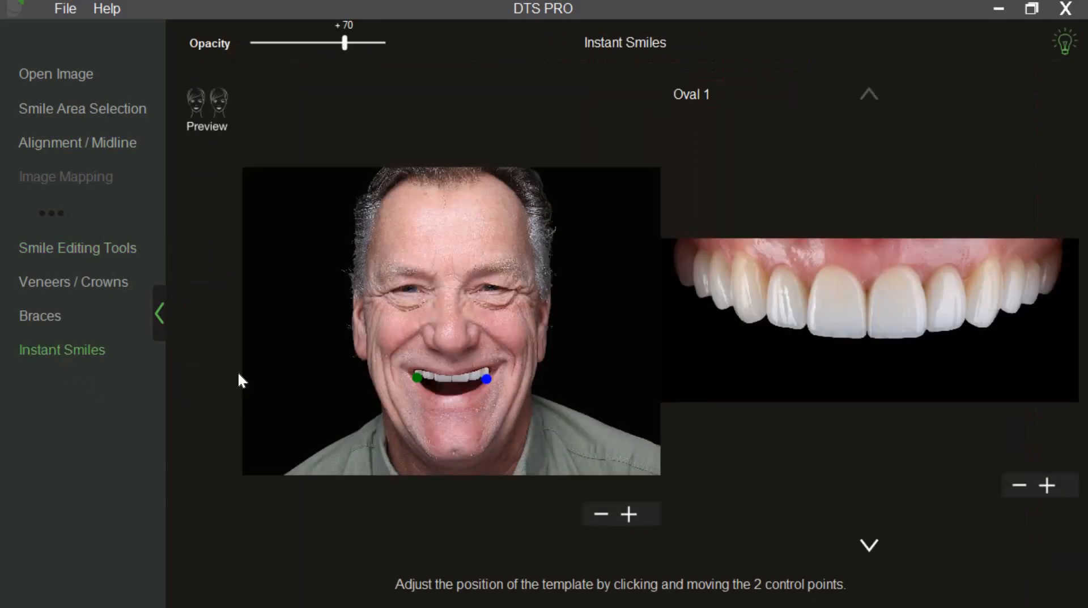
Show the Instant Smiles help, watch part of its tutorial video in a smaller, repositioned player, and close the video
left_click(1062, 43)
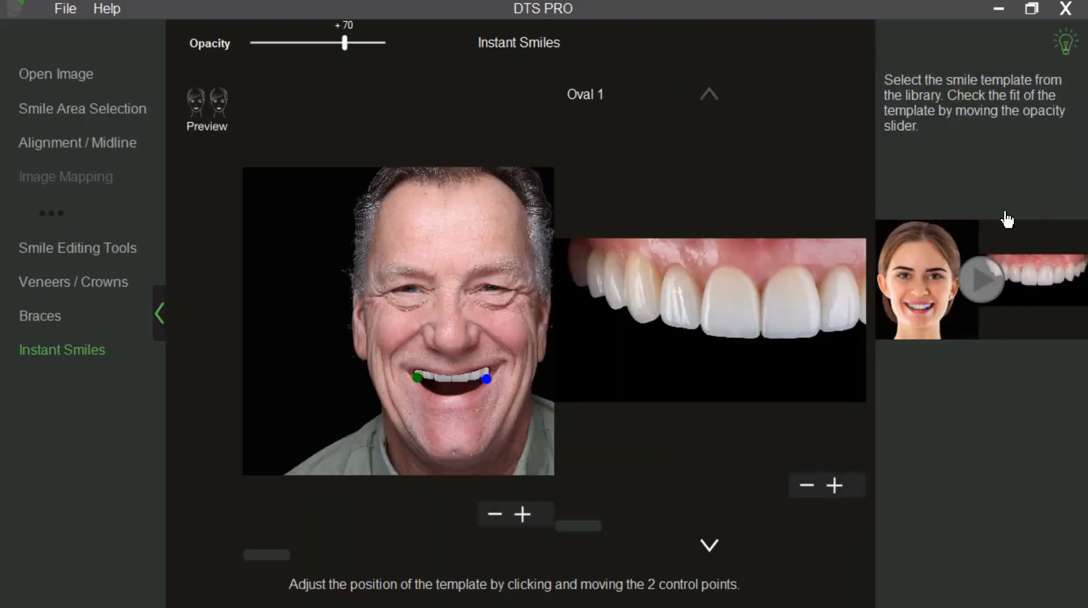
left_click(985, 274)
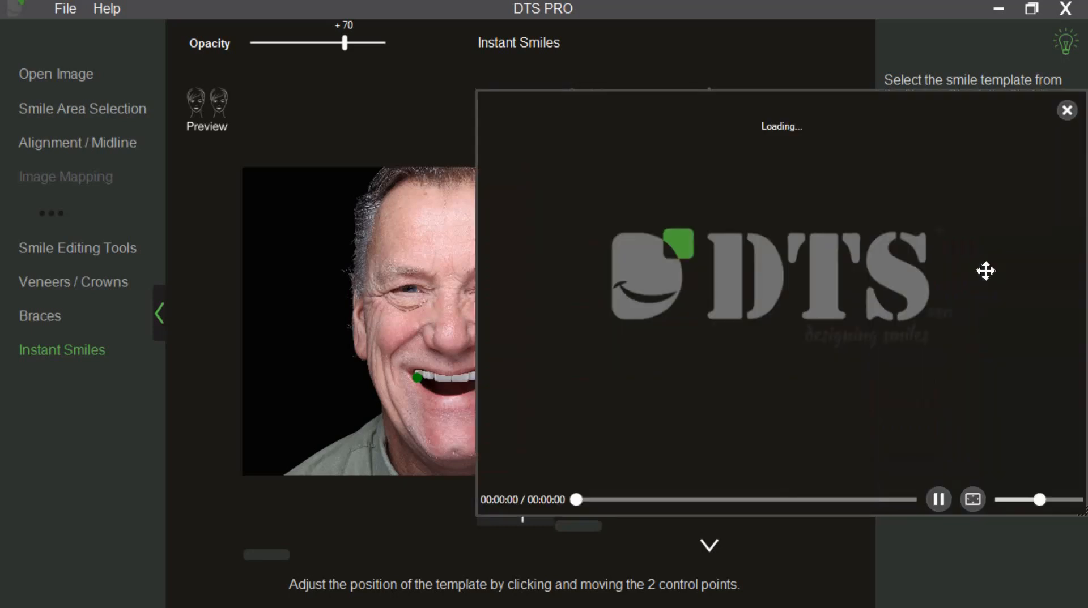
left_click_drag(965, 282, 875, 272)
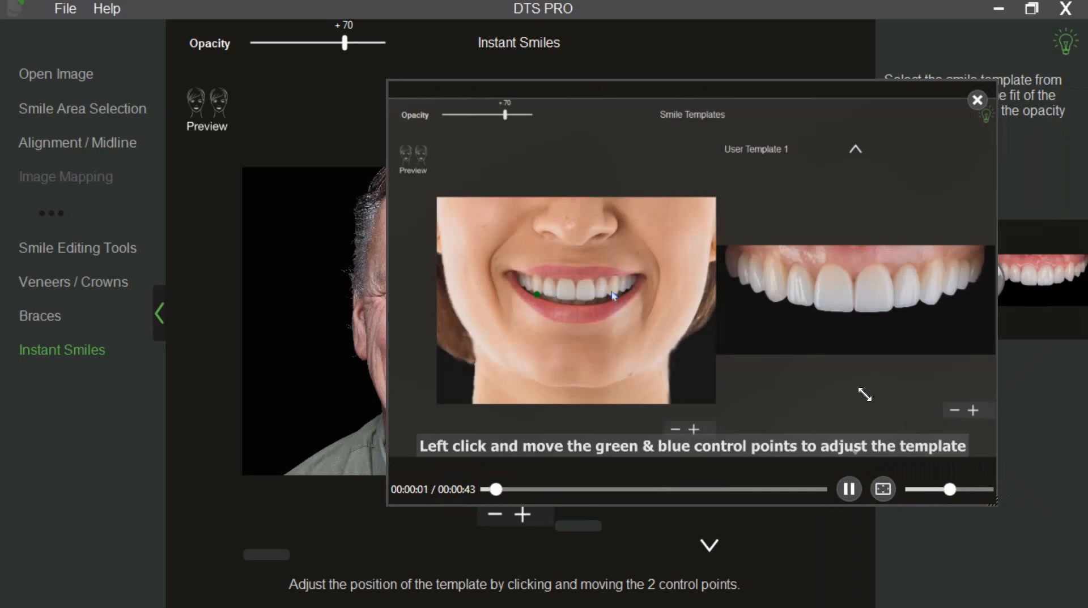
left_click_drag(994, 502, 865, 395)
left_click_drag(721, 136, 341, 356)
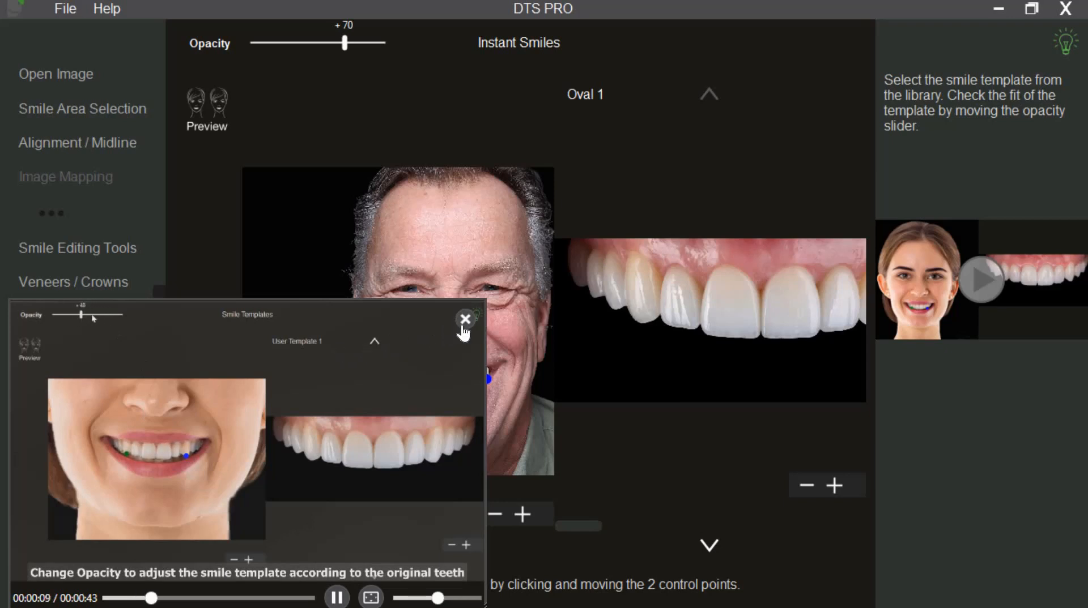
left_click(464, 320)
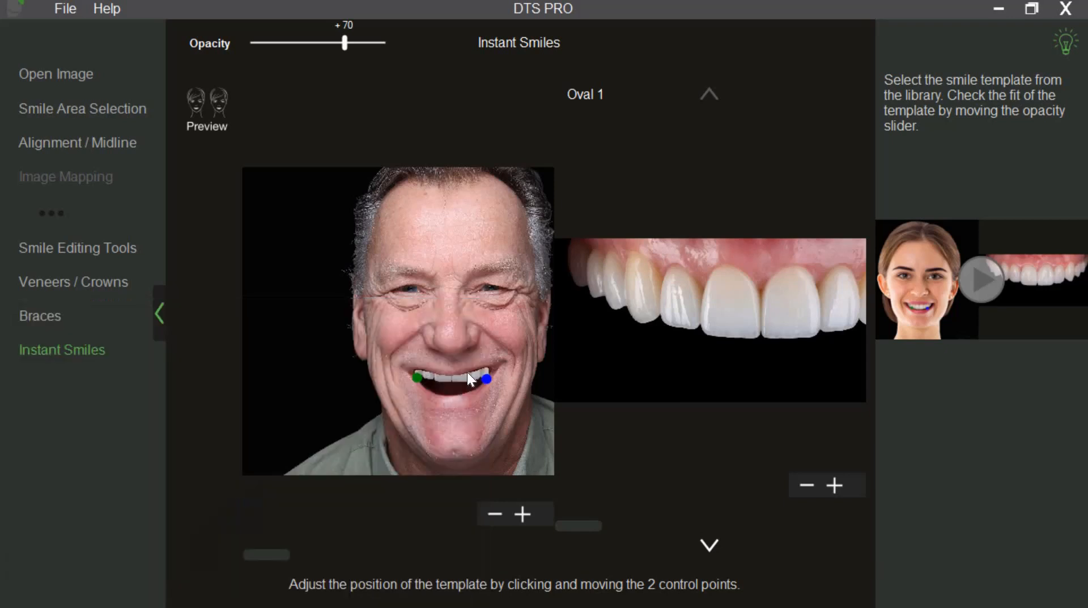
Fit the Oval 1 template to the mouth by moving the green and blue control points inward and downward
scroll(459, 396, "up", 5)
scroll(349, 270, "down", 3)
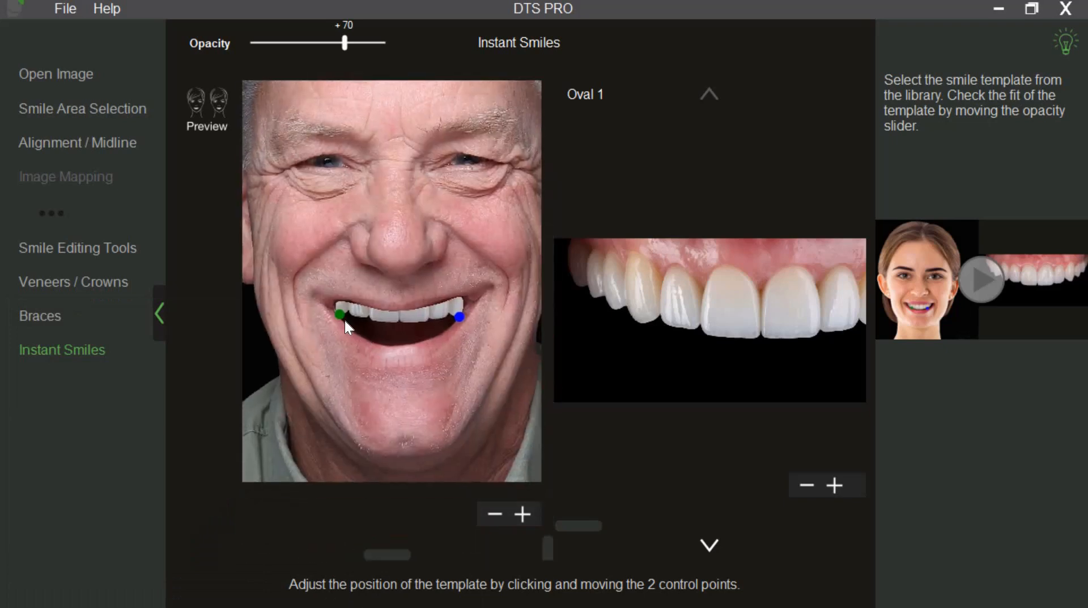
left_click_drag(340, 318, 353, 324)
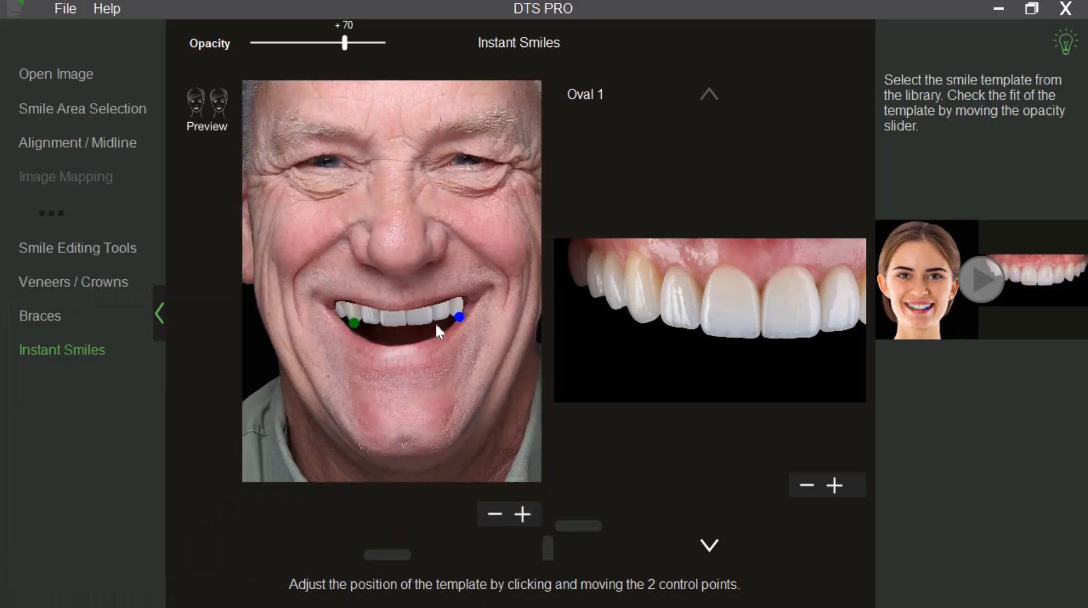
left_click_drag(459, 318, 445, 325)
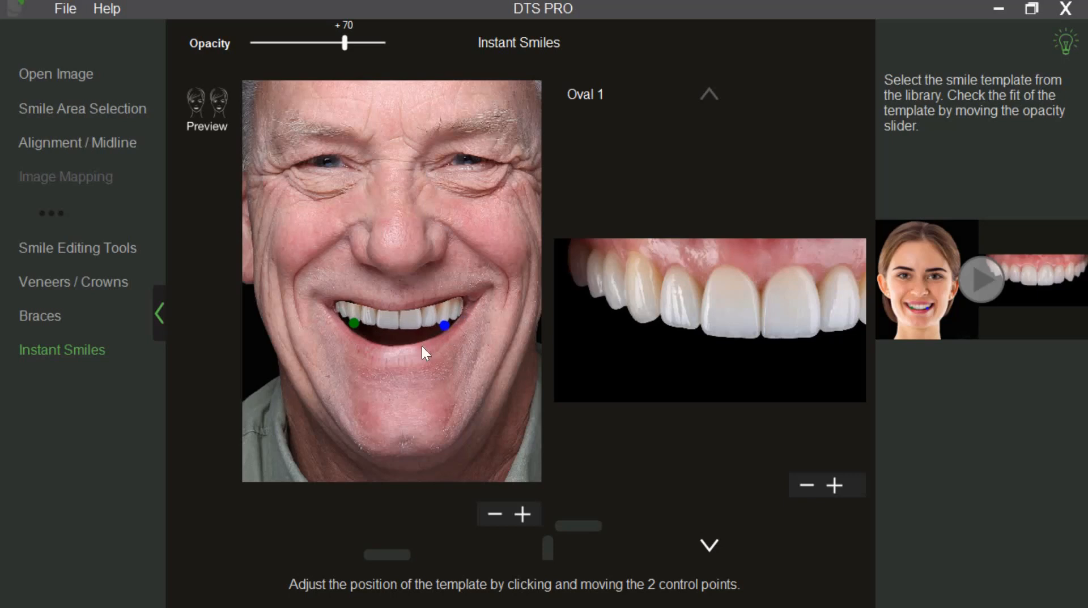
scroll(406, 382, "up", 2)
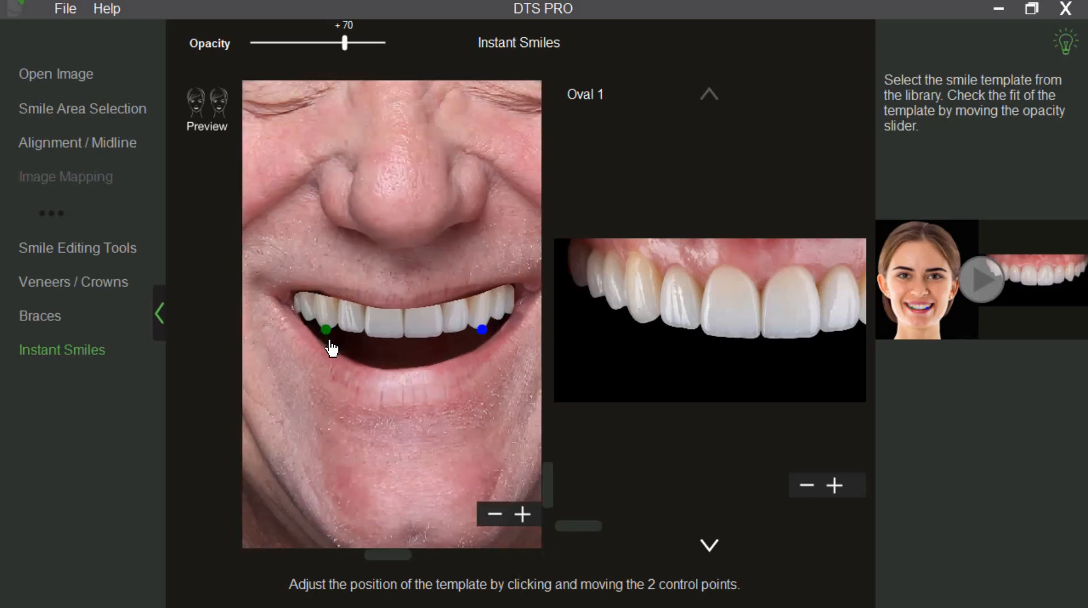
left_click_drag(331, 342, 336, 352)
left_click_drag(481, 331, 477, 338)
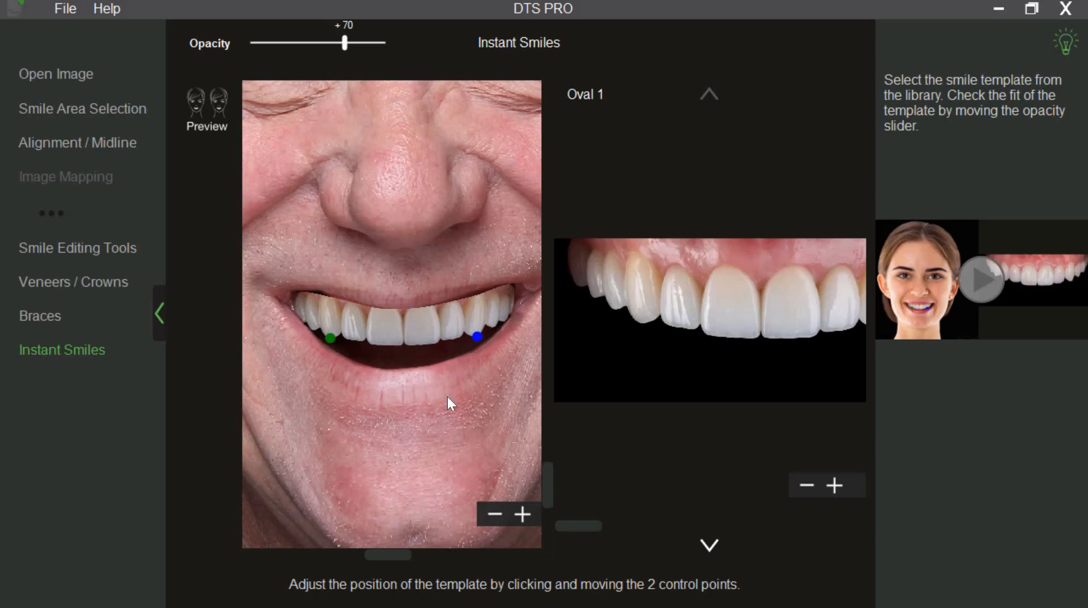
scroll(440, 403, "down", 1)
left_click_drag(345, 342, 346, 343)
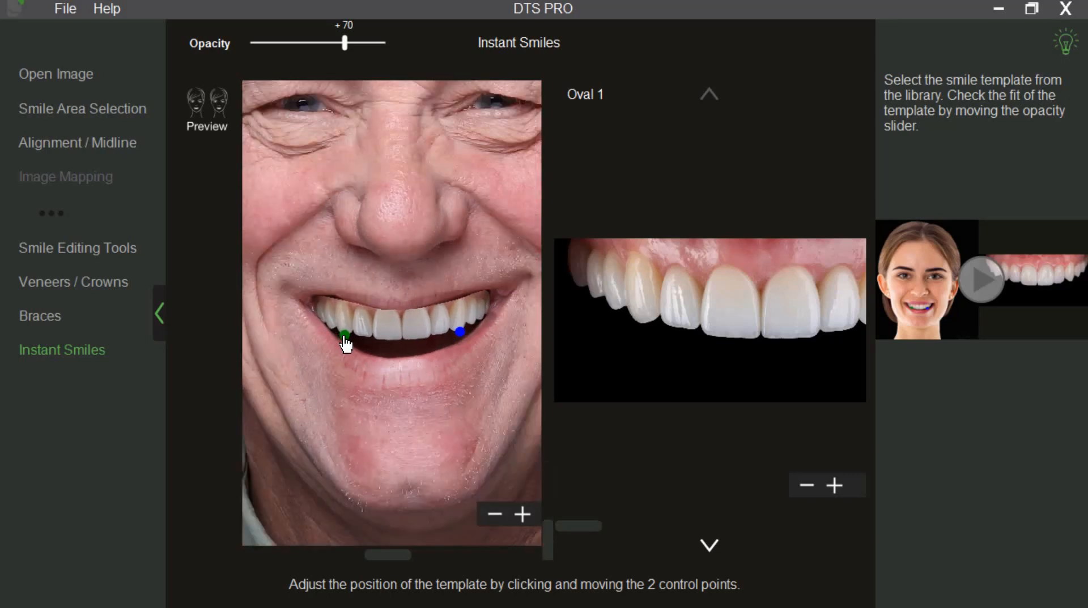
Hide the help text and go through the oval templates to Oval 5
left_click(1064, 51)
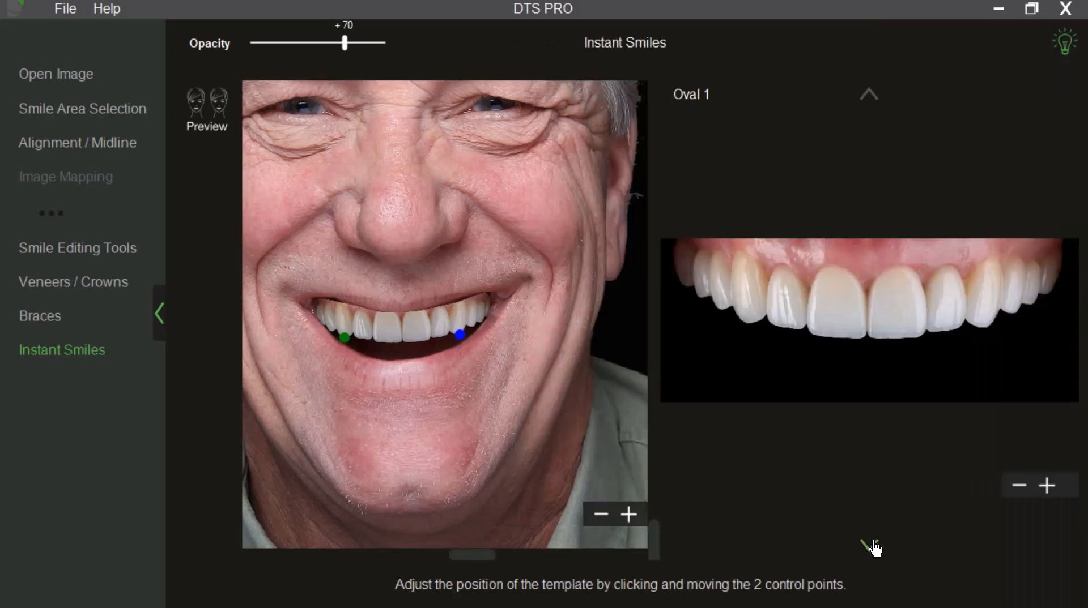
left_click(872, 547)
left_click(873, 547)
left_click(873, 547)
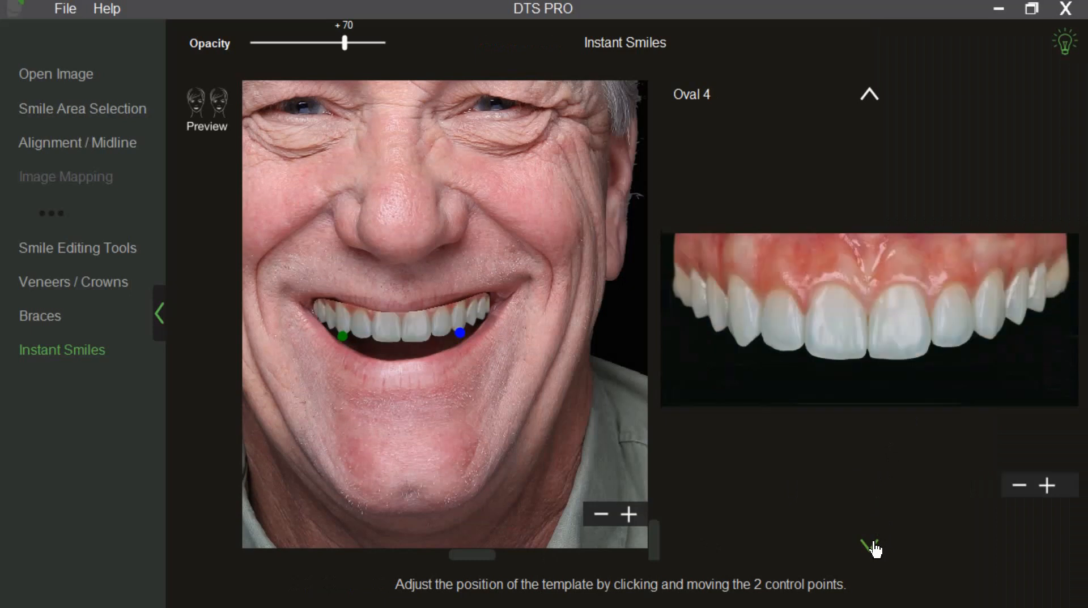
left_click(873, 547)
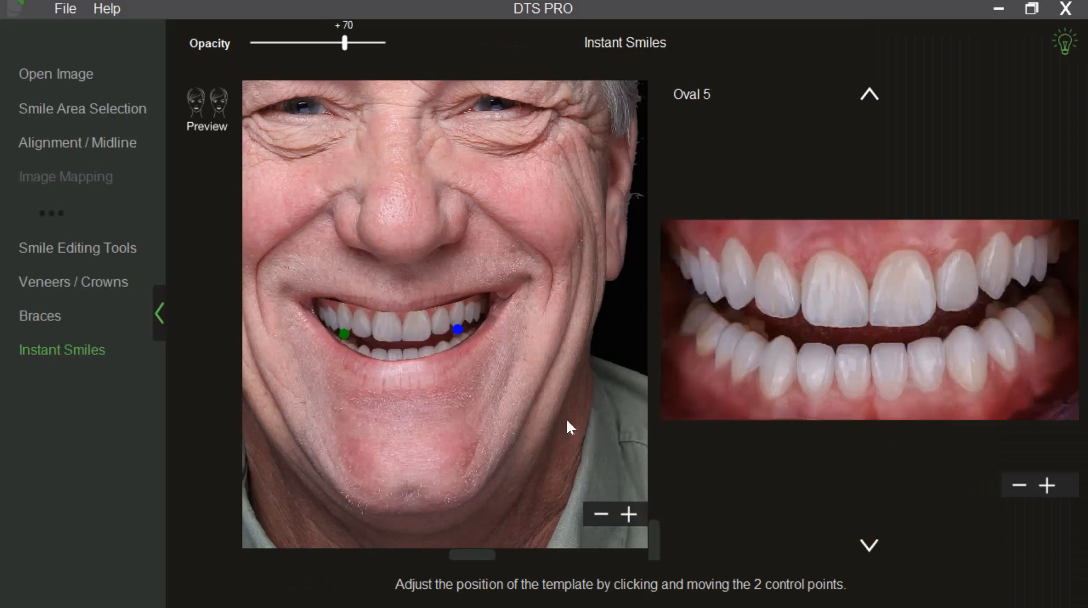
Nudge the two control points of the Oval 5 template to fit both tooth rows within the lips
scroll(457, 338, "up", 1)
left_click_drag(460, 333, 457, 333)
left_click_drag(324, 344, 327, 346)
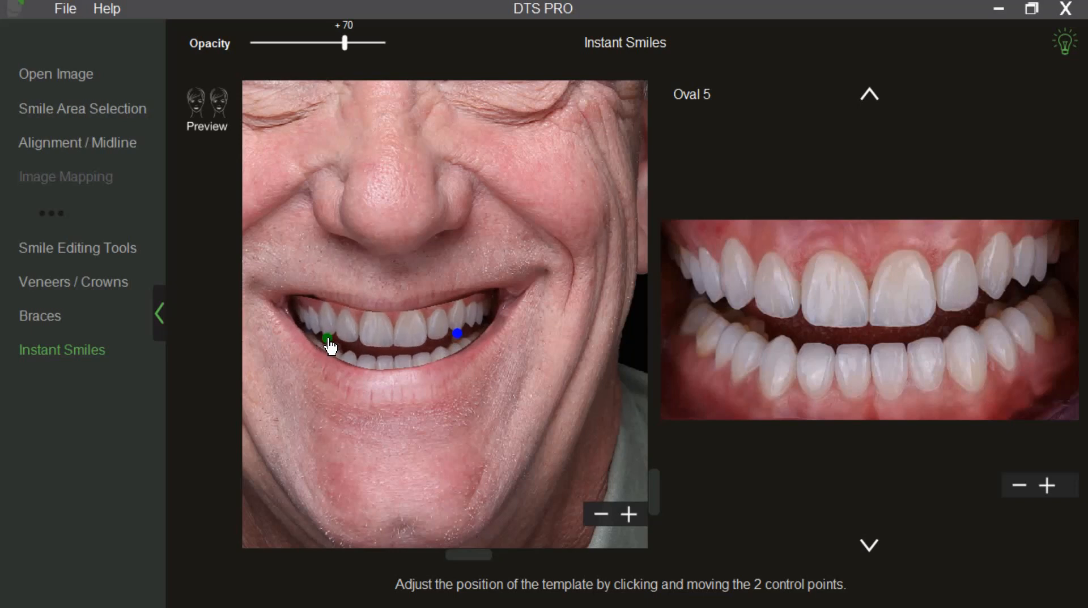
Open the Instant Smiles preview and enlarge the simulated face for a closer look
left_click(212, 119)
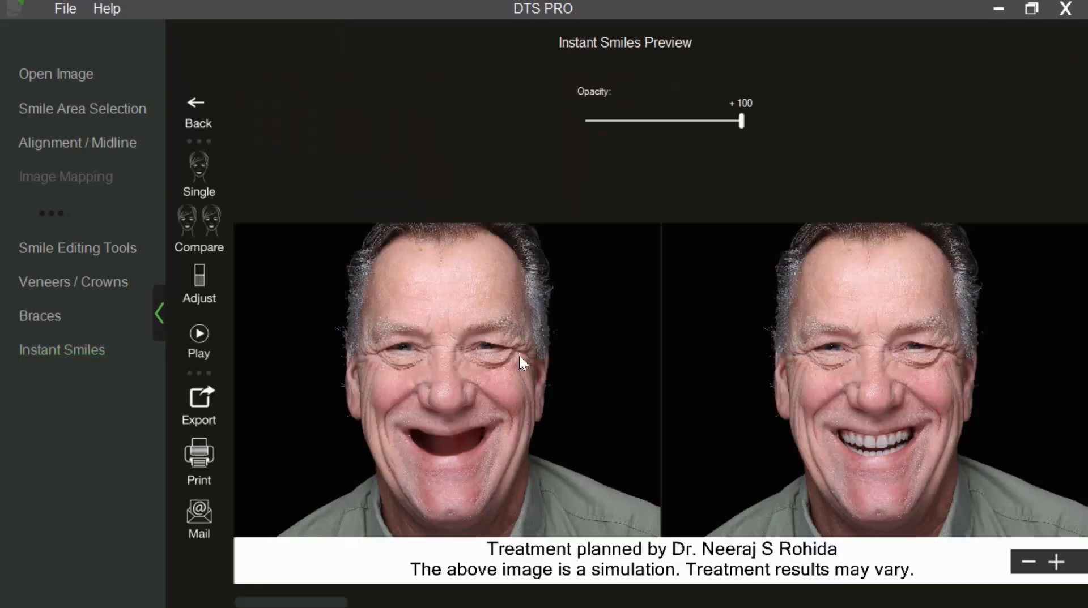
scroll(573, 391, "up", 5)
scroll(478, 355, "down", 1)
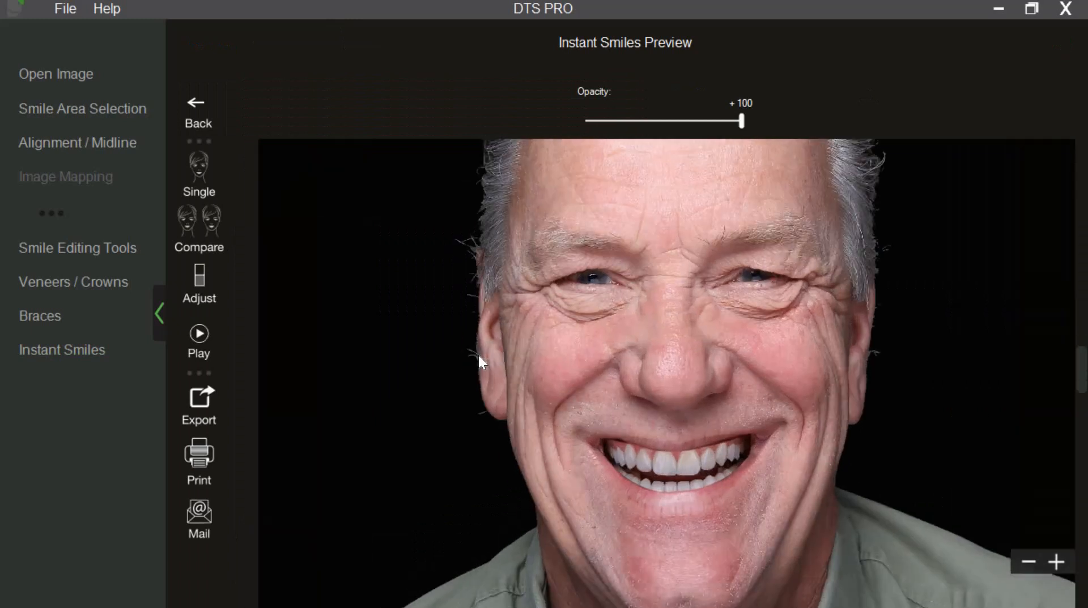
Set the simulated teeth's brightness to +9 and lower the smile's opacity to +94
left_click(223, 283)
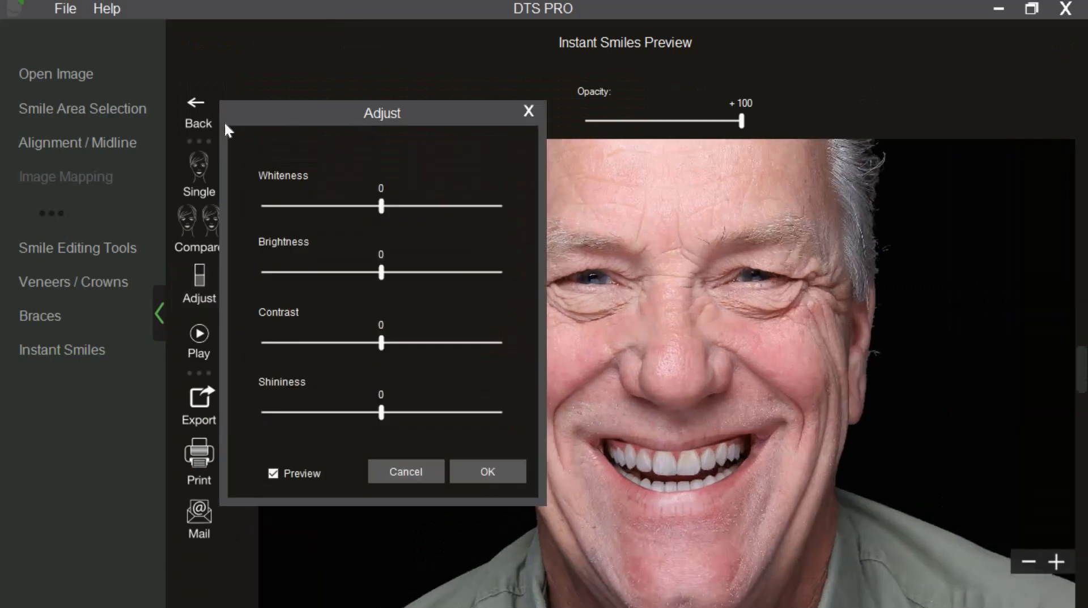
left_click_drag(225, 123, 83, 123)
left_click_drag(240, 271, 252, 272)
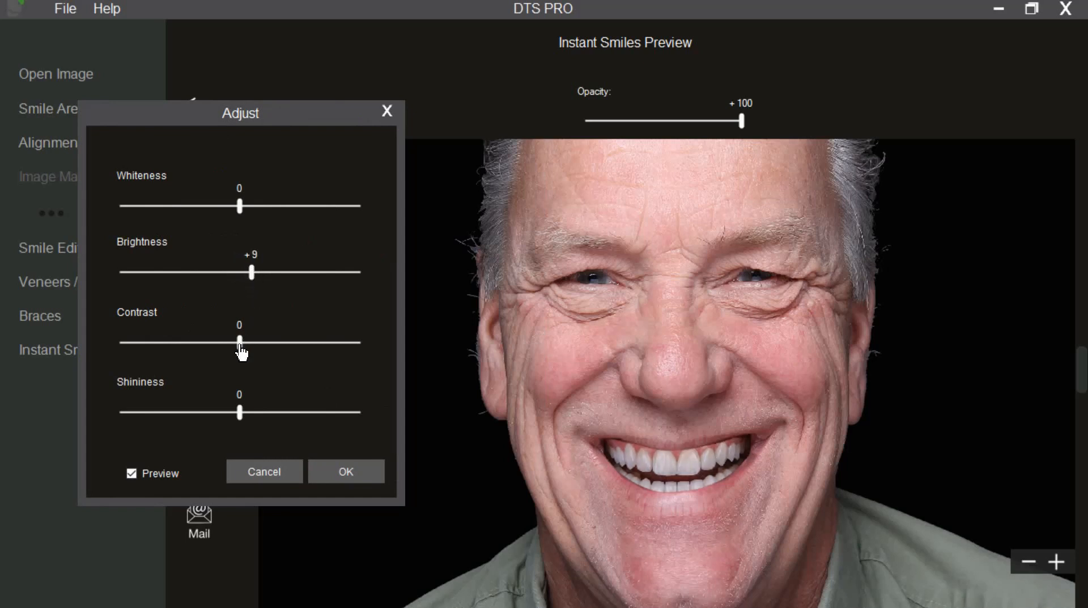
left_click(344, 472)
left_click_drag(741, 129, 733, 128)
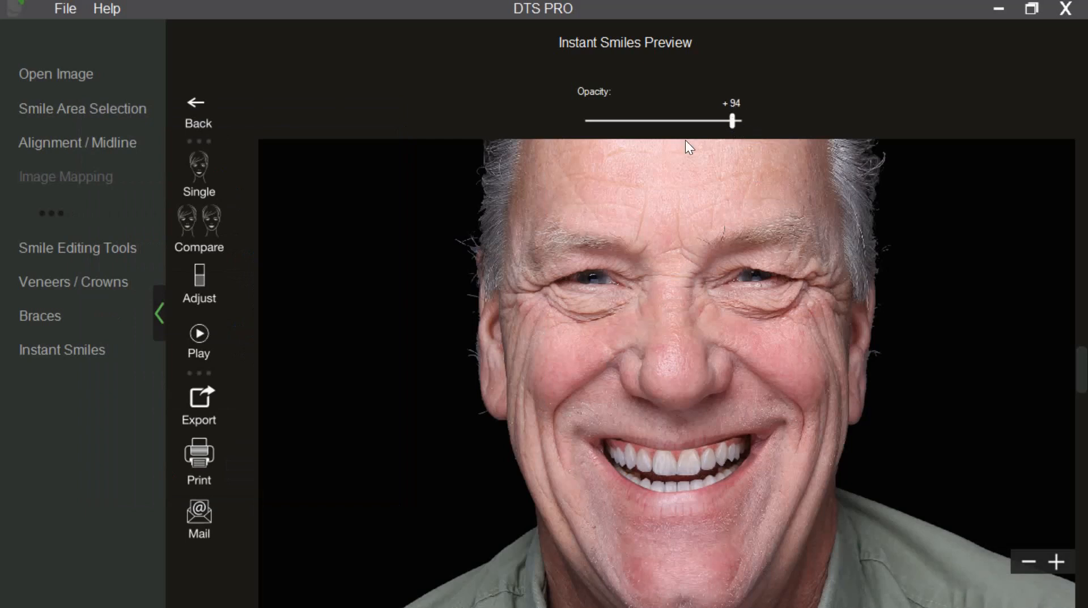
Compare the toothless original with the simulated smile side by side, enlarge both faces and play the transition
left_click(224, 227)
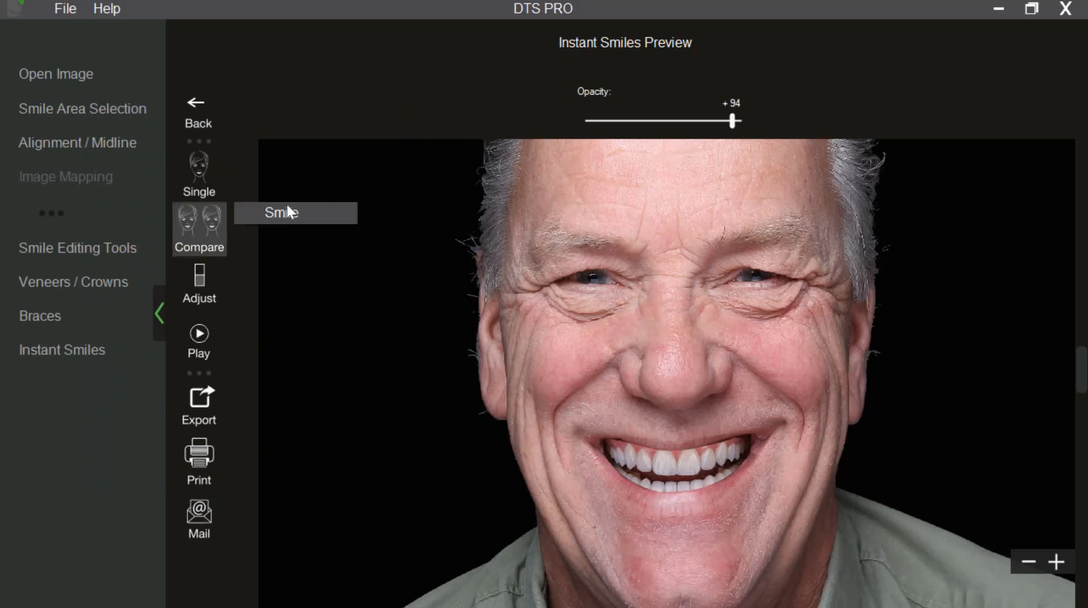
left_click(328, 223)
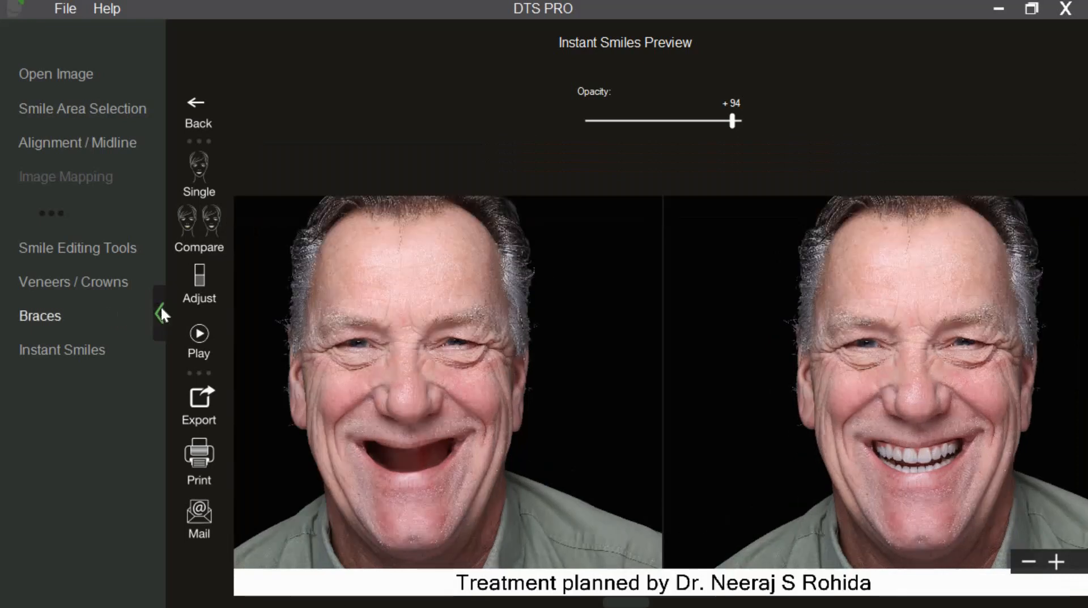
left_click(160, 313)
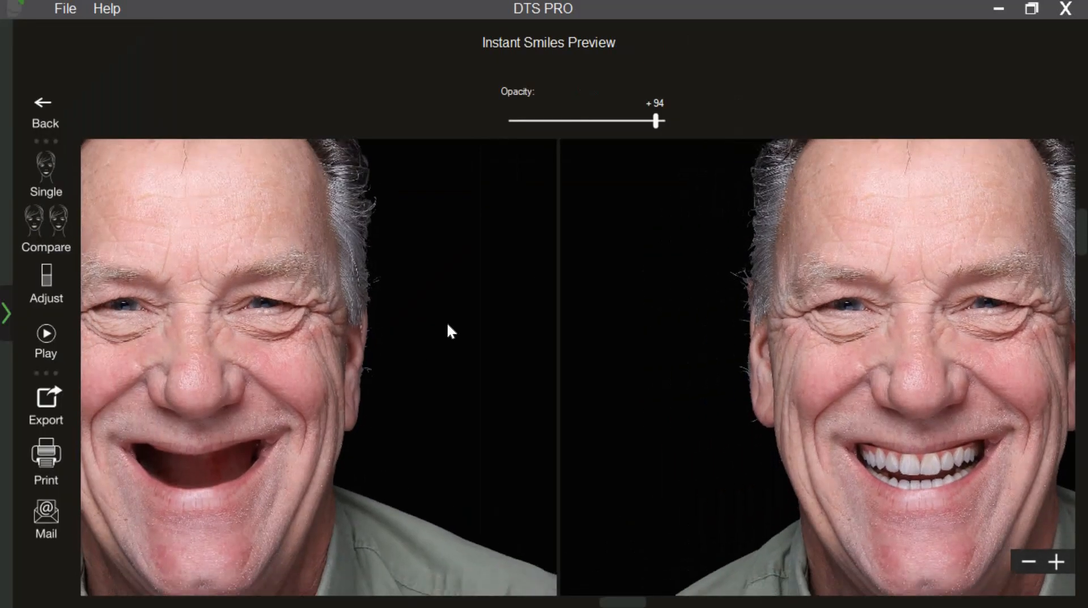
scroll(447, 324, "down", 2)
left_click_drag(447, 323, 450, 396)
left_click(66, 354)
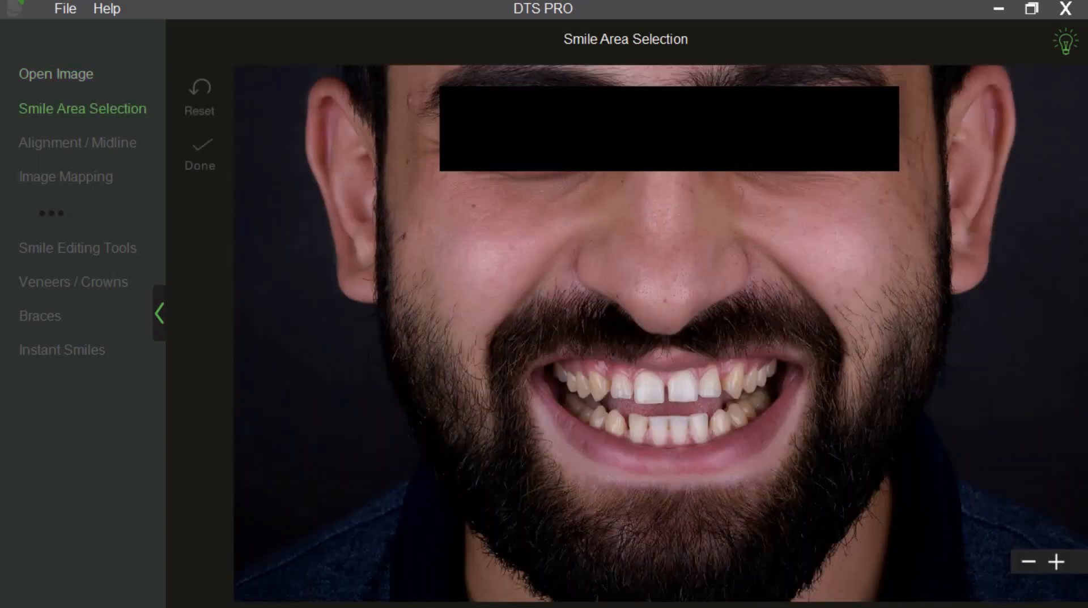
Outline the bearded patient's smile area from one mouth corner to the other and fit its upper edge to the upper lip
scroll(660, 333, "down", 2)
scroll(656, 326, "up", 2)
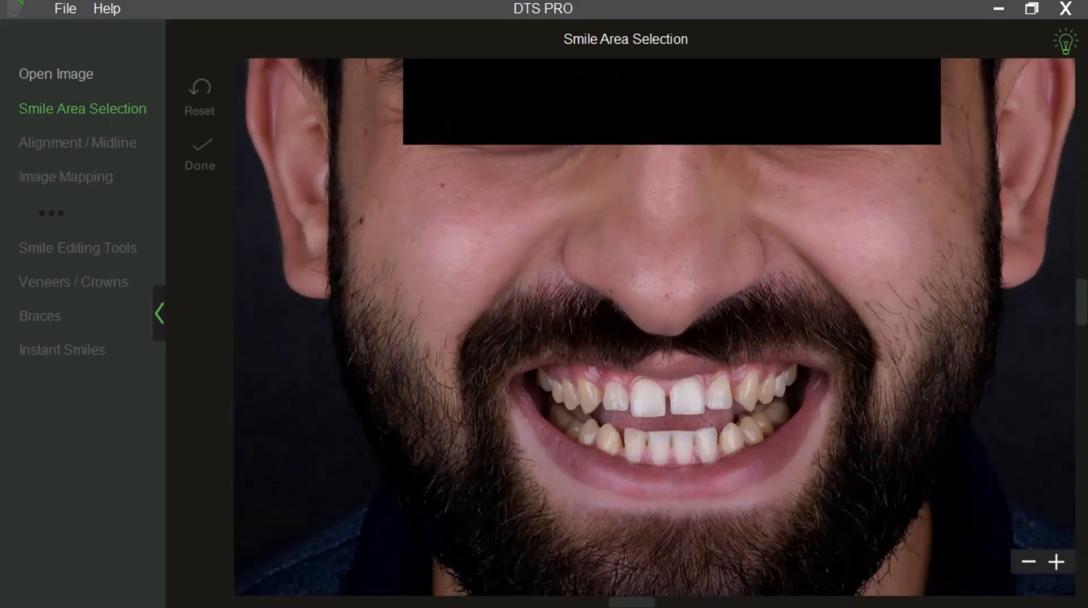
scroll(580, 486, "up", 2)
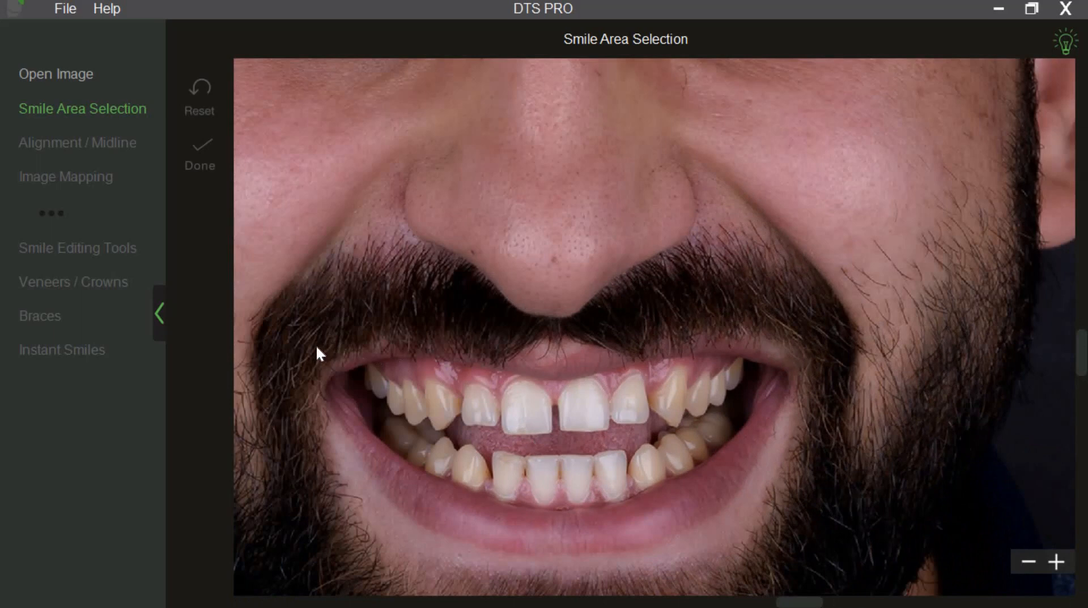
left_click_drag(342, 365, 767, 505)
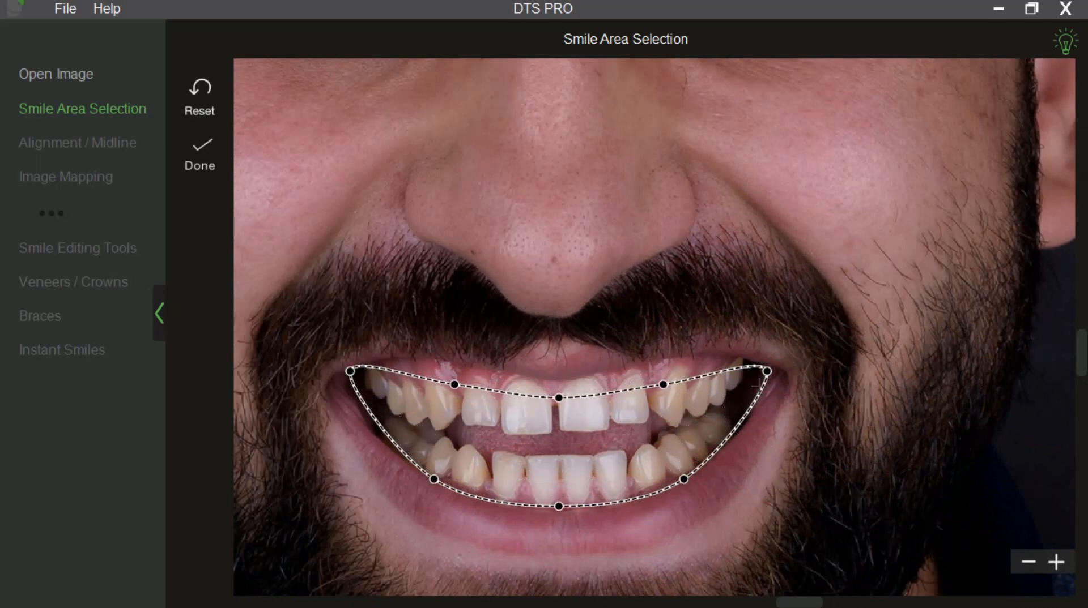
left_click_drag(765, 371, 771, 369)
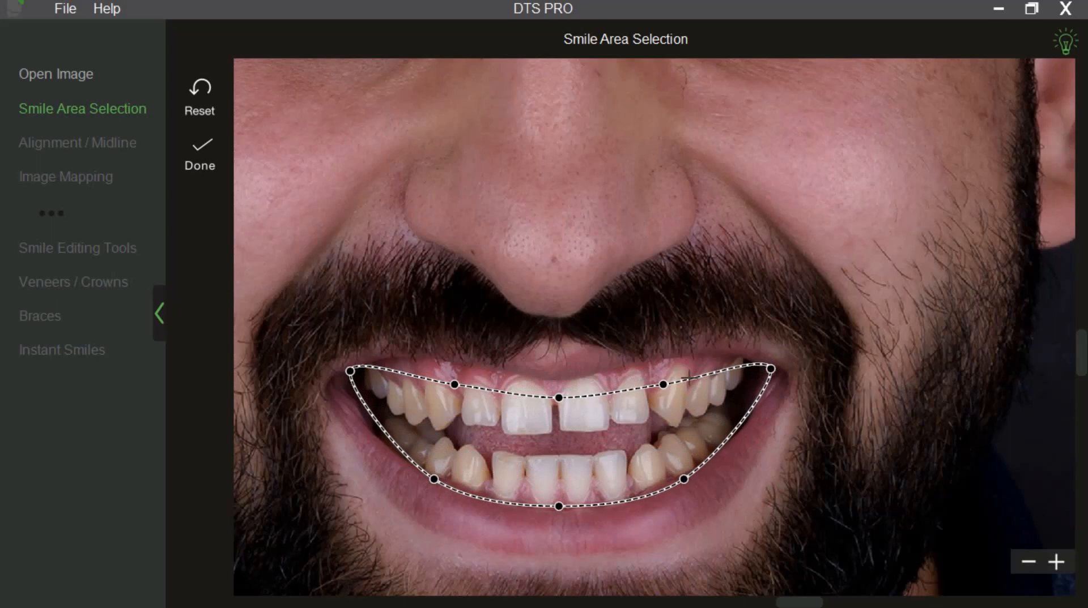
left_click_drag(663, 385, 668, 361)
left_click_drag(559, 404, 568, 381)
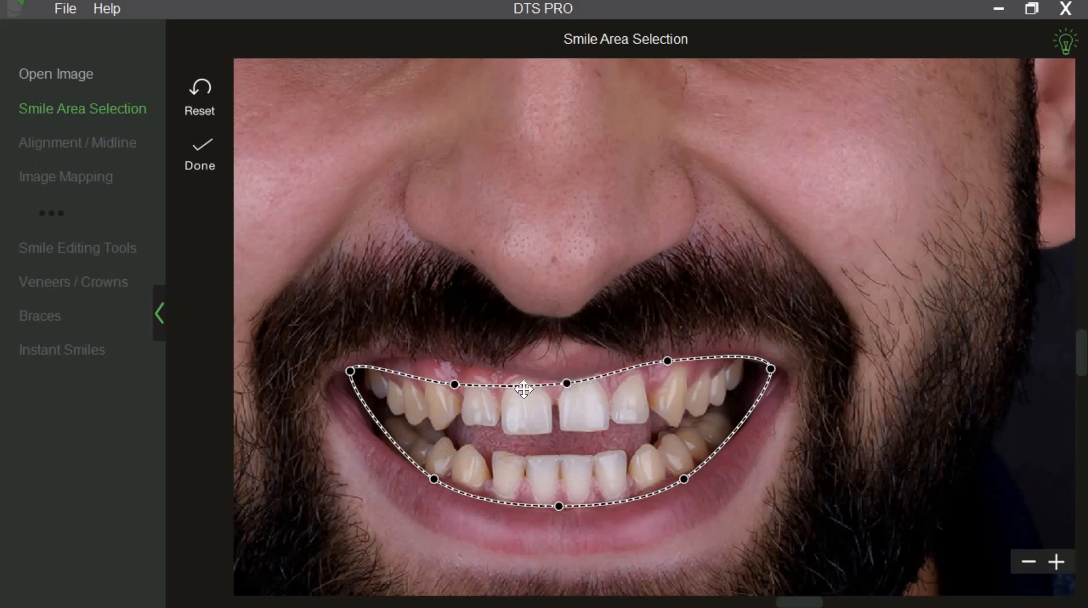
left_click_drag(455, 384, 454, 367)
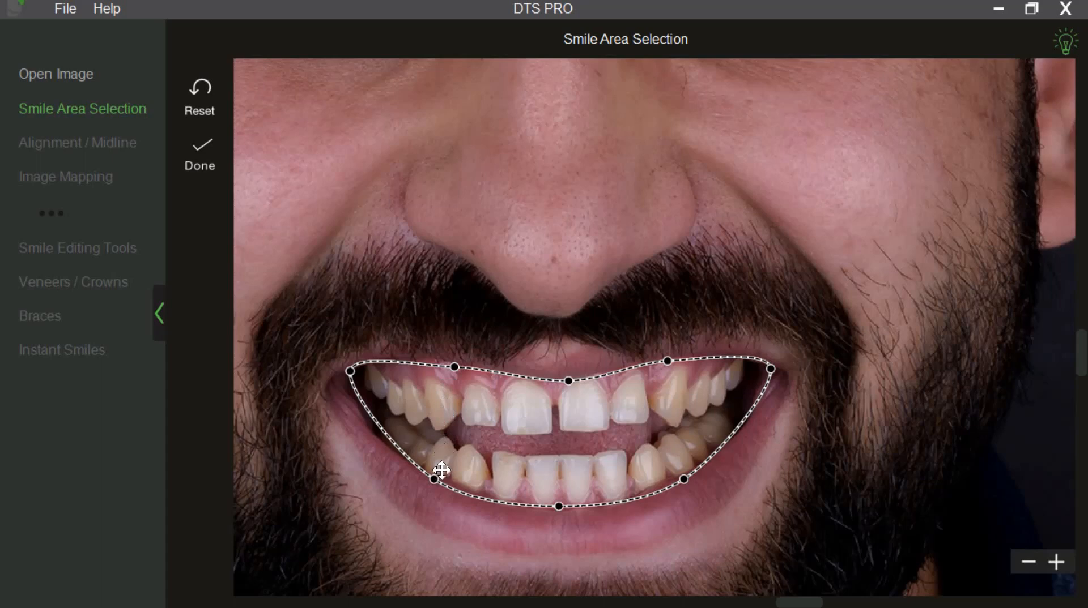
Raise the smile area's lower edge to just below the upper teeth, pull one corner inward and complete the selection
left_click_drag(436, 481, 410, 437)
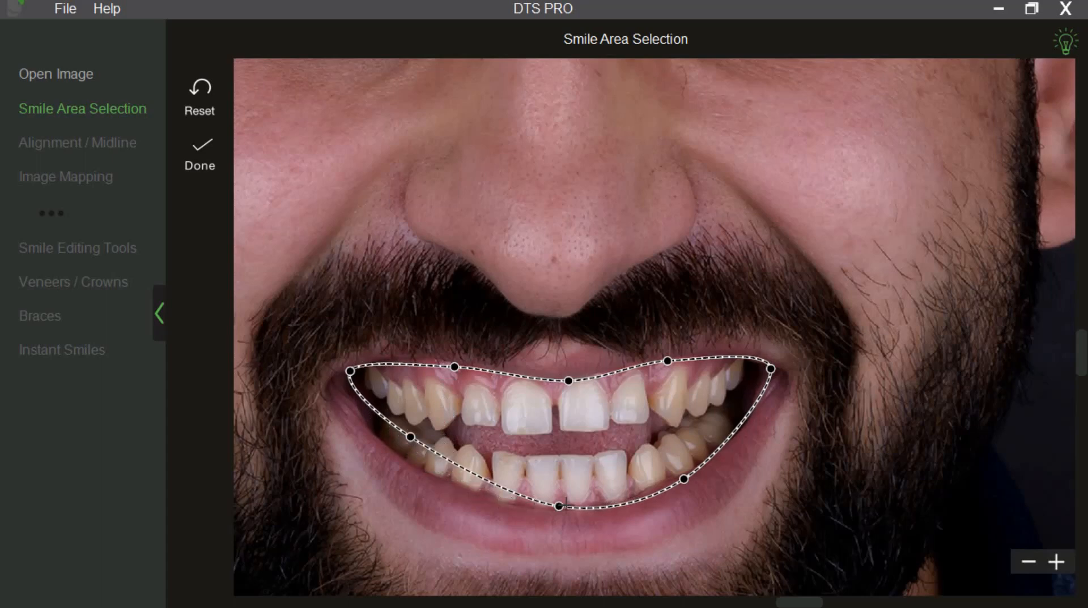
left_click_drag(560, 506, 552, 453)
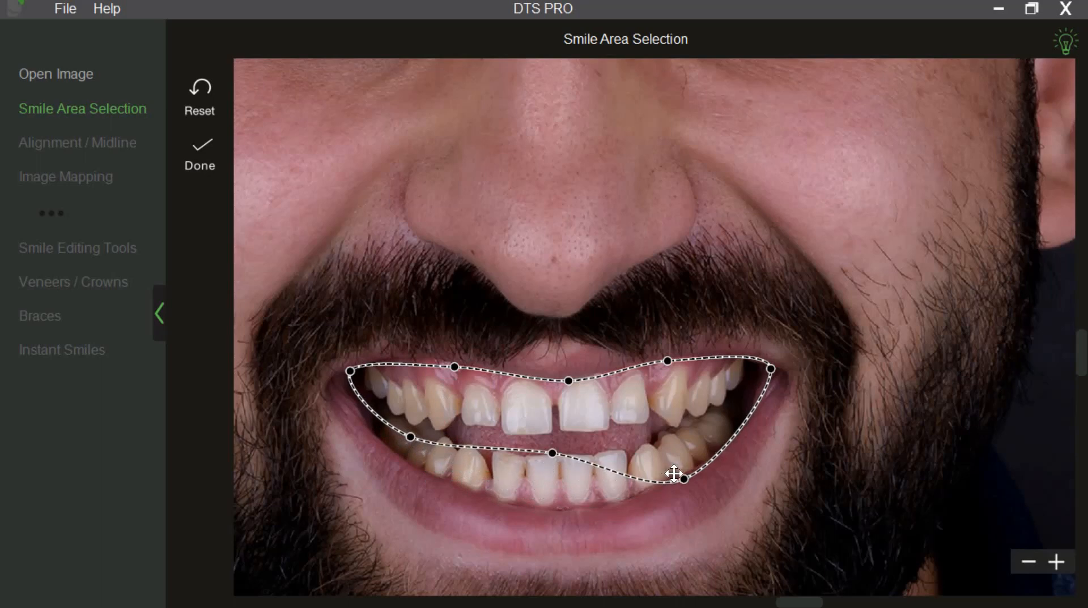
left_click_drag(685, 477, 650, 440)
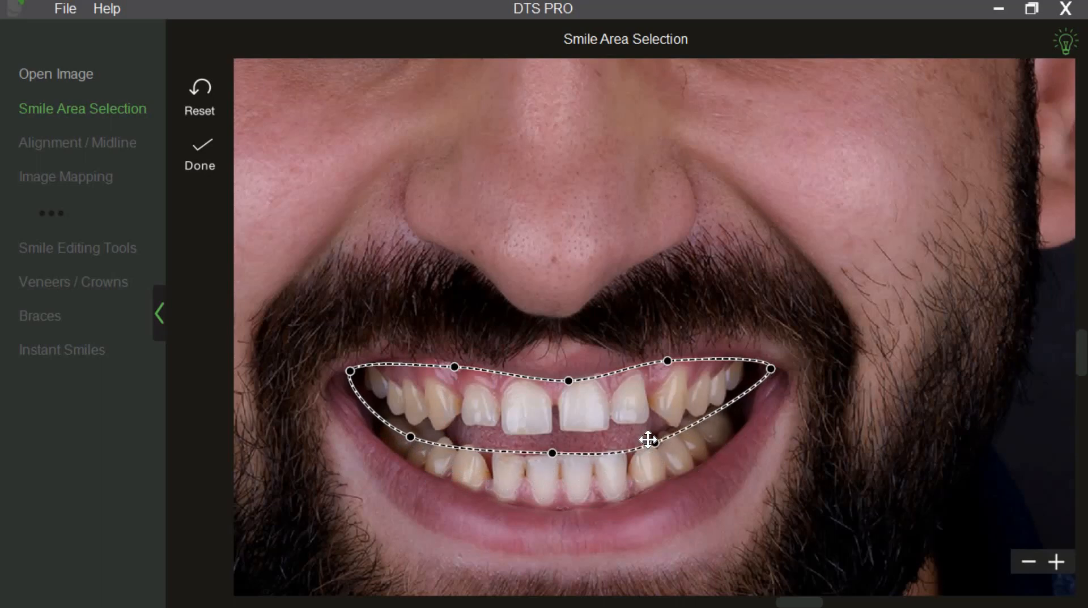
left_click_drag(552, 453, 553, 449)
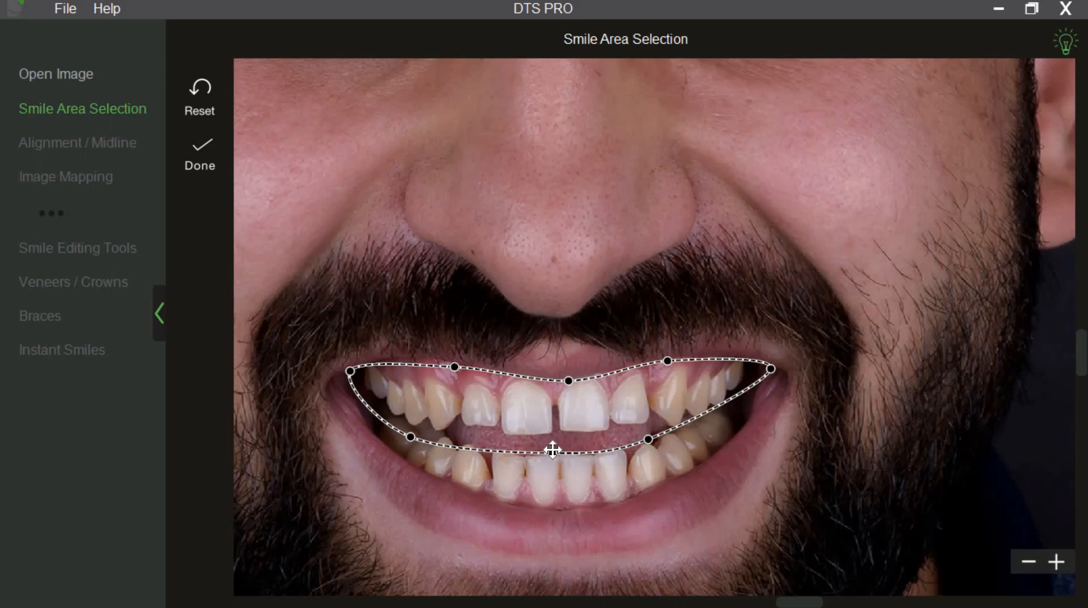
left_click_drag(411, 436, 411, 435)
left_click_drag(770, 367, 760, 368)
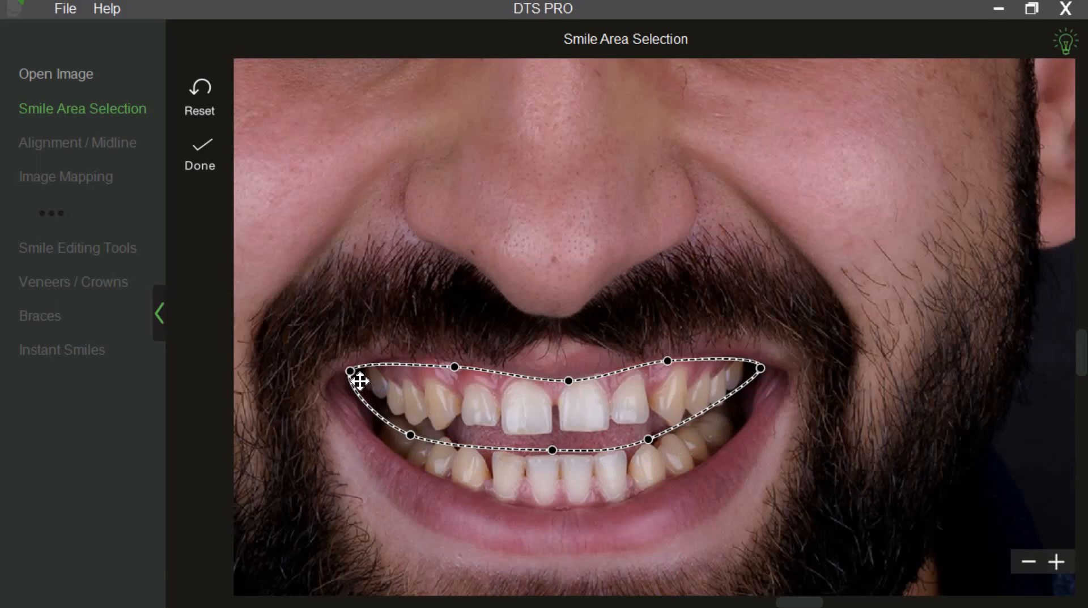
left_click(211, 173)
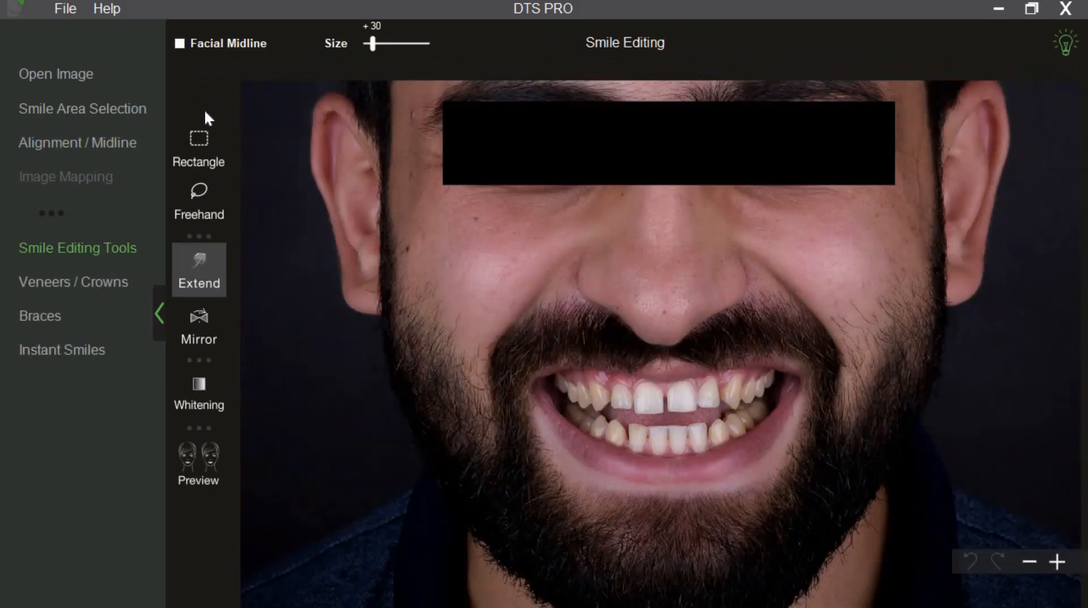
Start Instant Smiles and align the Oval 1 template with the upper teeth using the green and blue control points
left_click(50, 357)
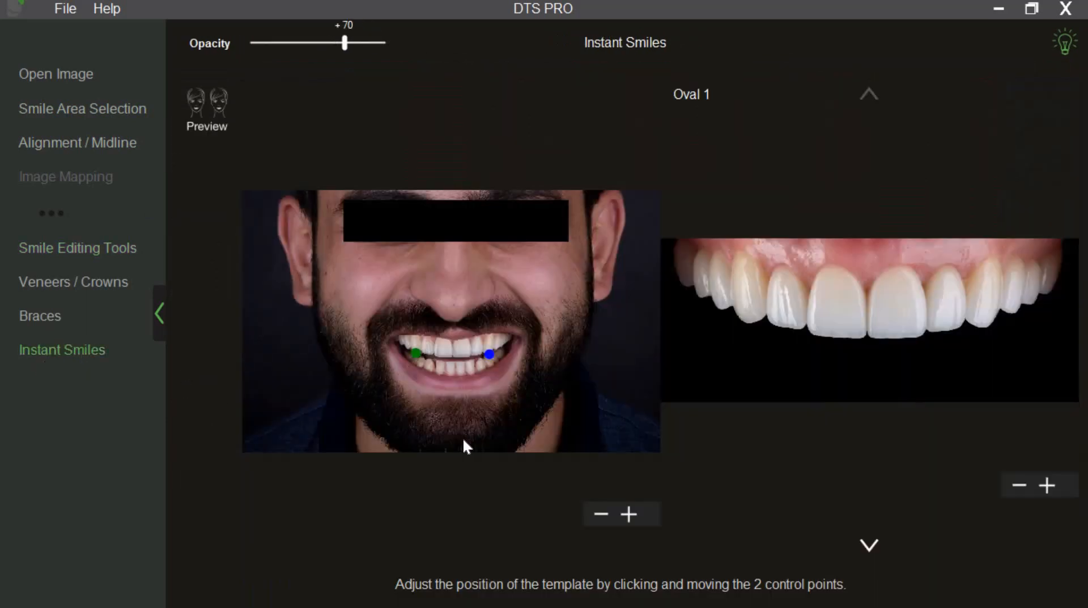
scroll(460, 448, "up", 3)
left_click_drag(455, 467, 434, 404)
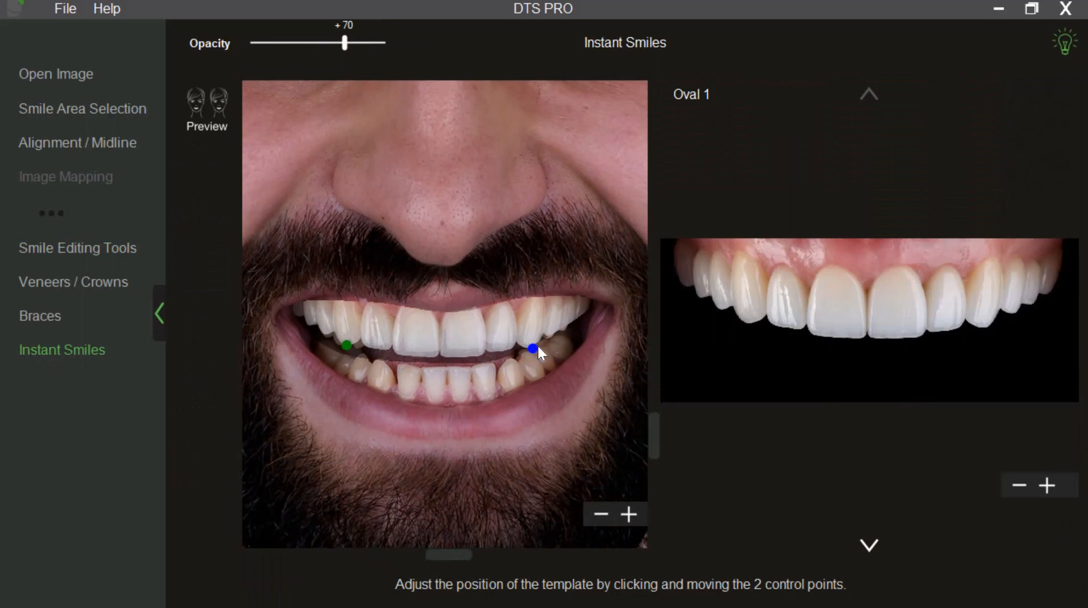
mouse_move(535, 352)
left_mouse_down()
mouse_move(536, 335)
mouse_move(536, 343)
left_mouse_up()
left_click_drag(344, 349, 347, 350)
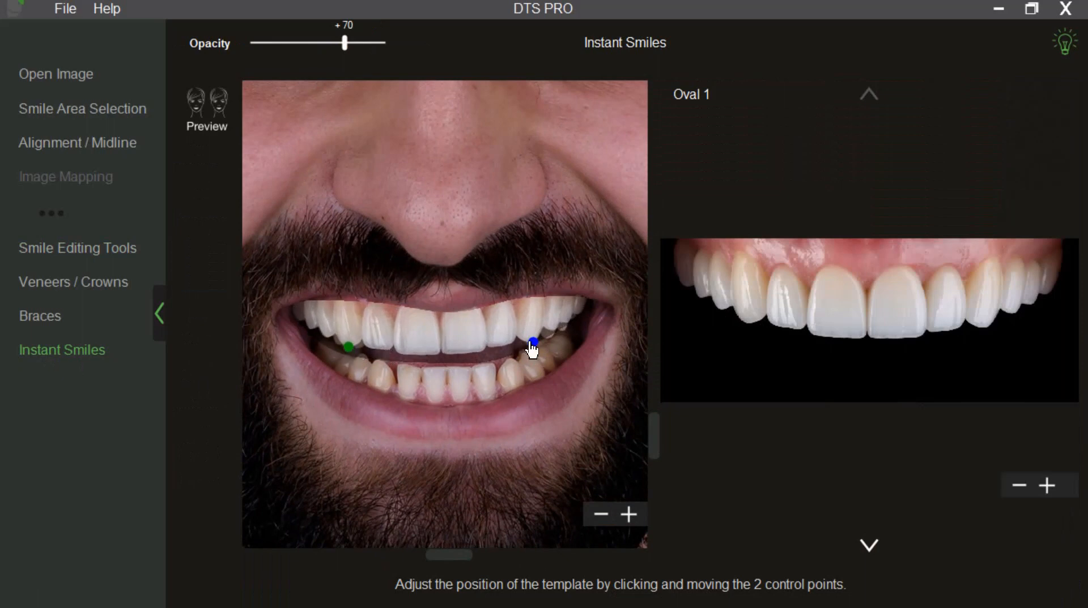
left_click_drag(530, 342, 534, 344)
Go through the oval templates to Oval 5 and preview it on the bearded patient's face
left_click(869, 546)
left_click(873, 546)
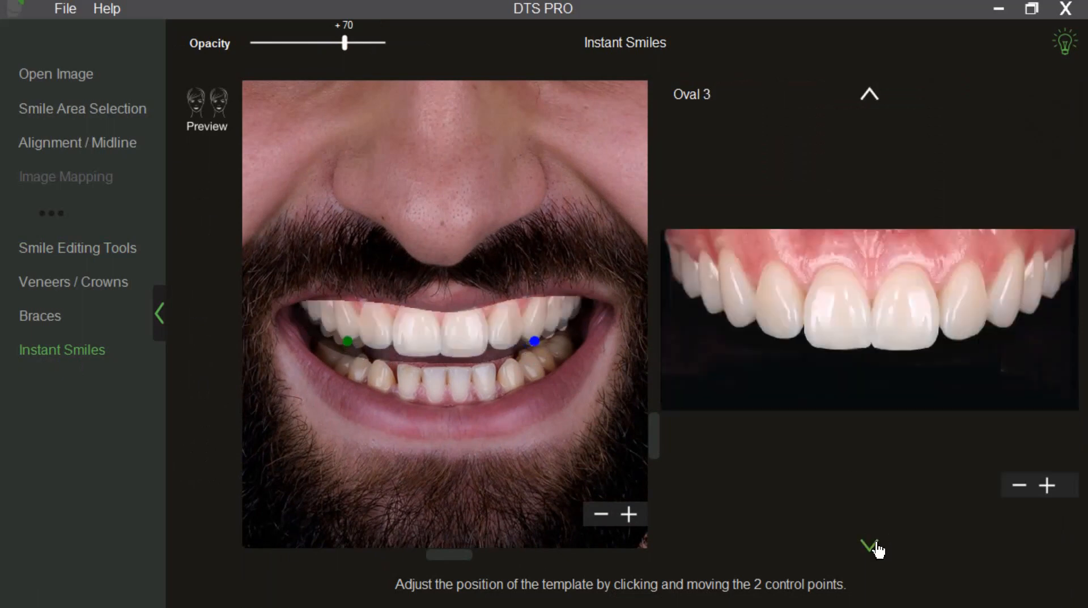
left_click(873, 546)
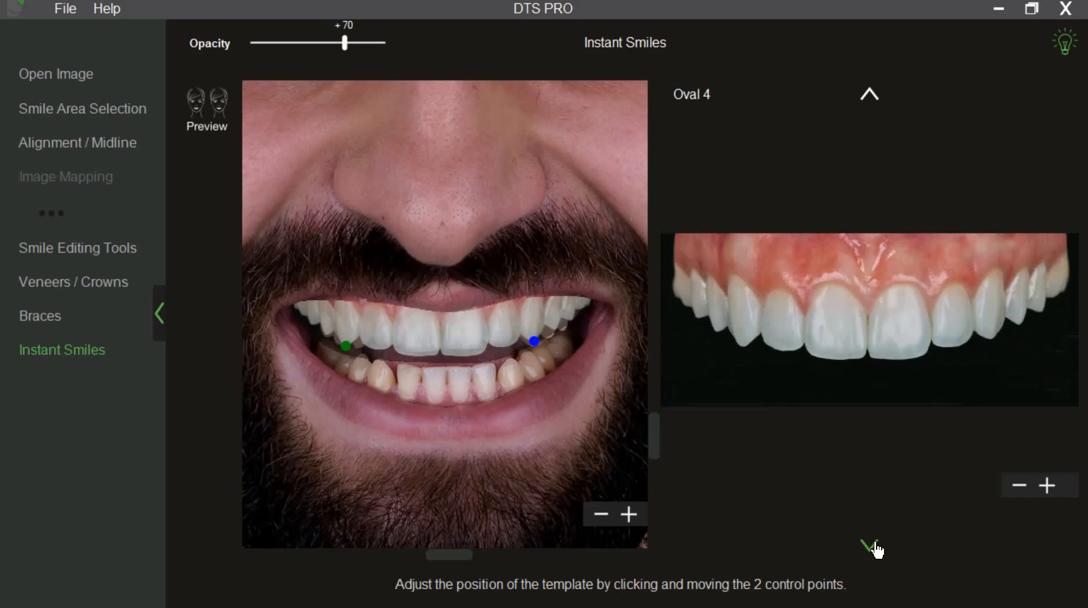
left_click(876, 548)
left_click(877, 546)
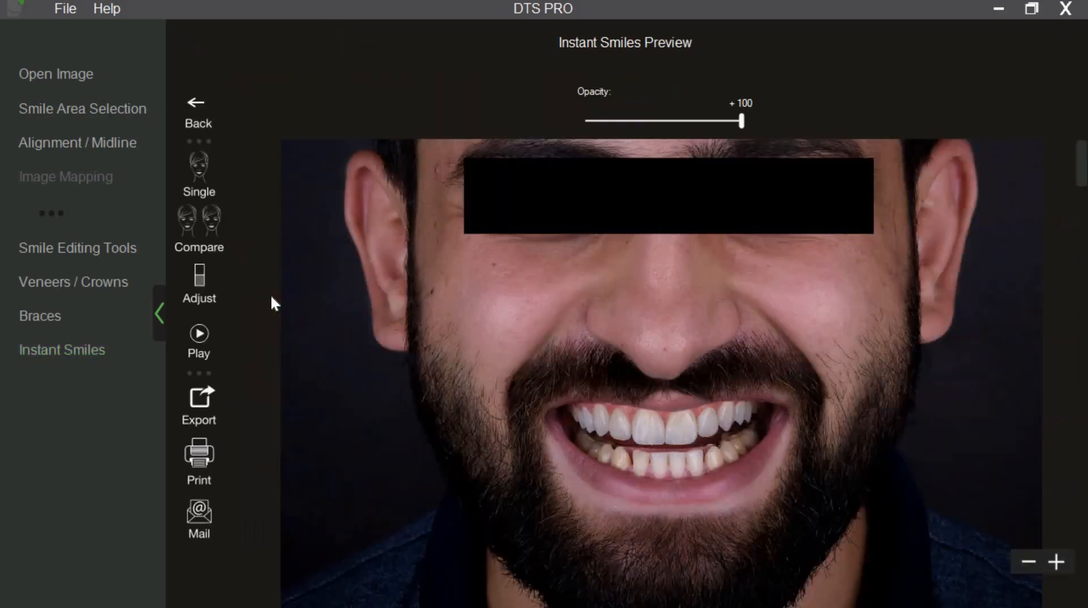
Set the simulated teeth's brightness to -3 and contrast to +16, and lower the smile's opacity to +88
left_click(211, 287)
left_click_drag(379, 114, 321, 134)
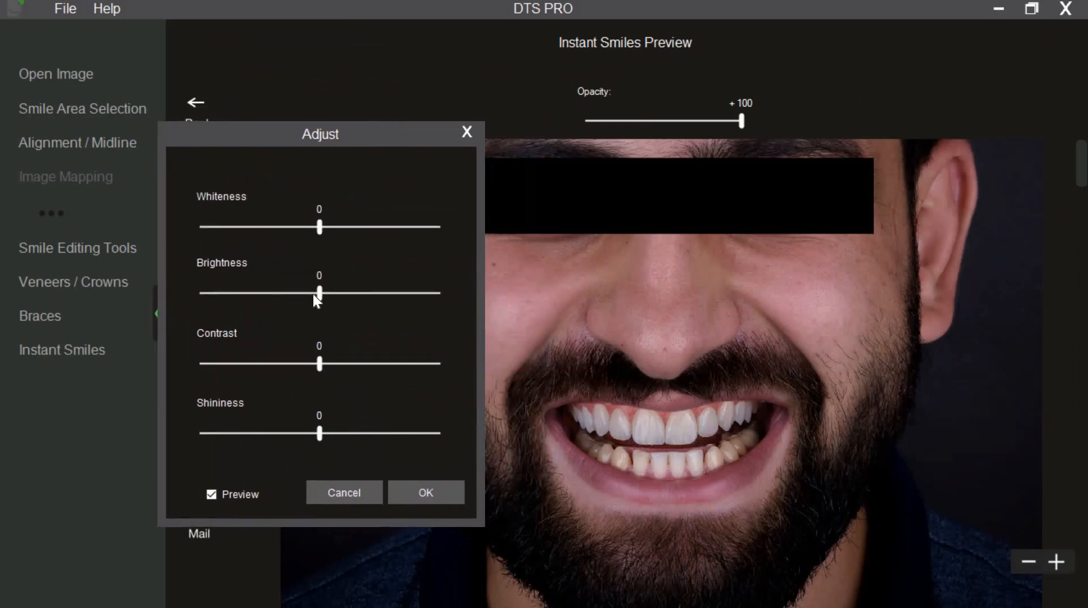
left_click_drag(310, 295, 315, 294)
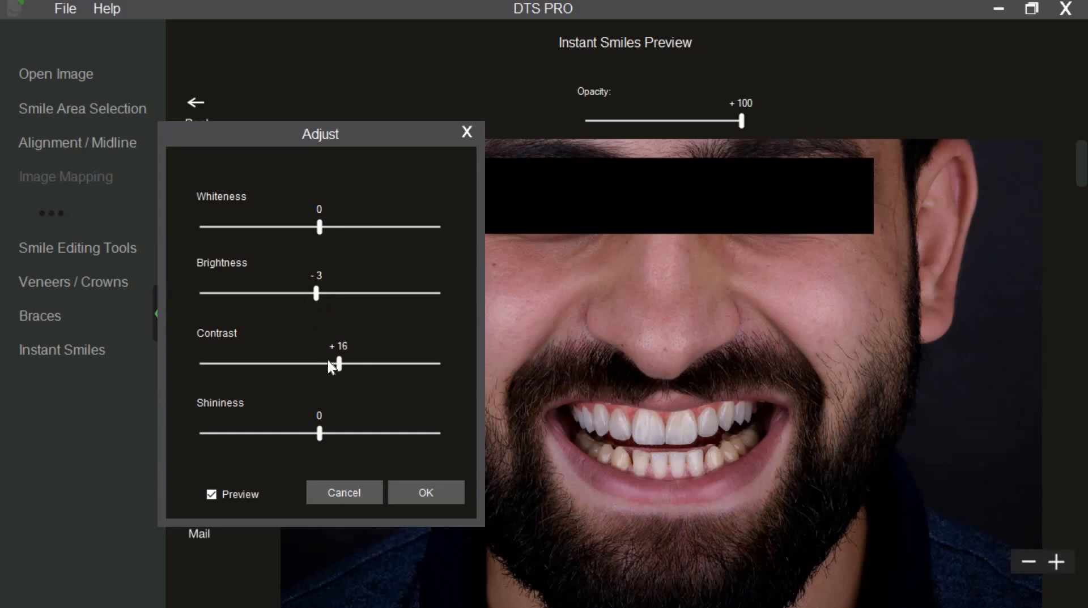
left_click(433, 493)
left_click_drag(744, 130, 723, 131)
Compare the bearded patient's original and simulated smiles side by side and examine the teeth up close
left_click(211, 245)
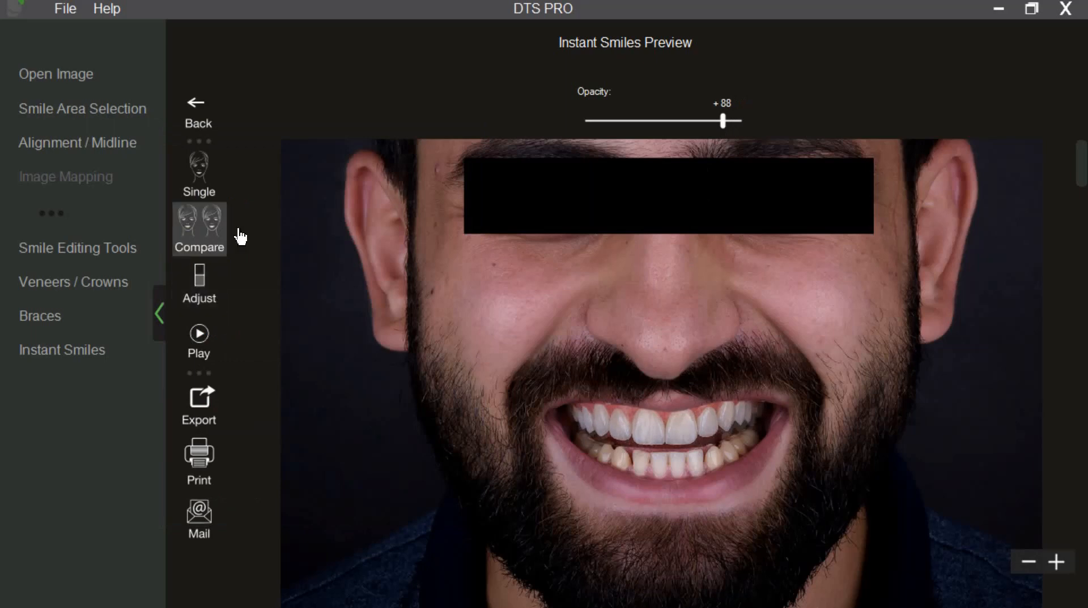
left_click(273, 210)
left_click(161, 308)
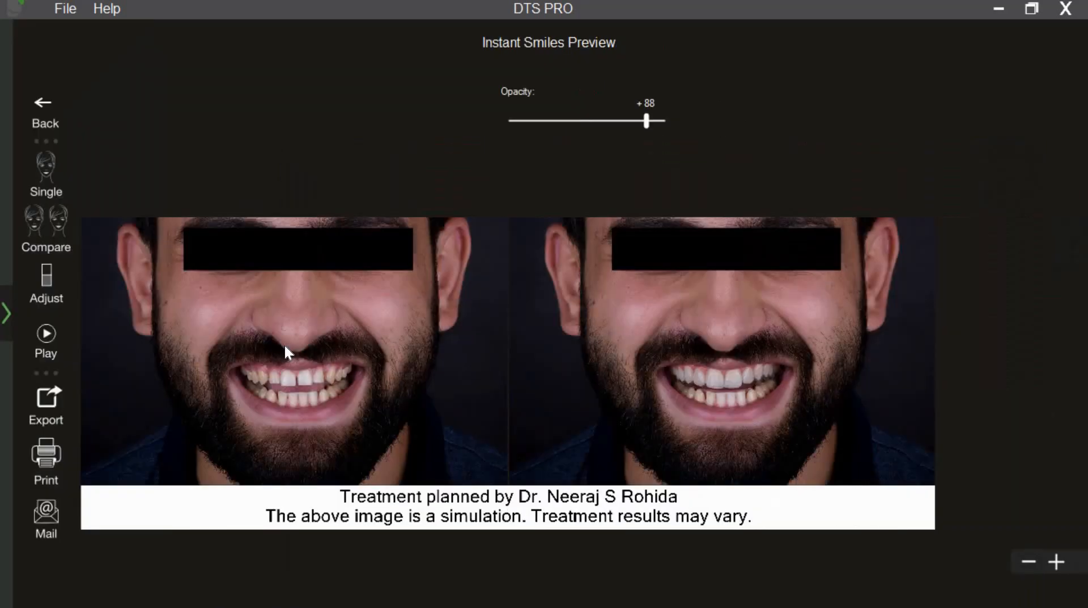
scroll(340, 363, "up", 3)
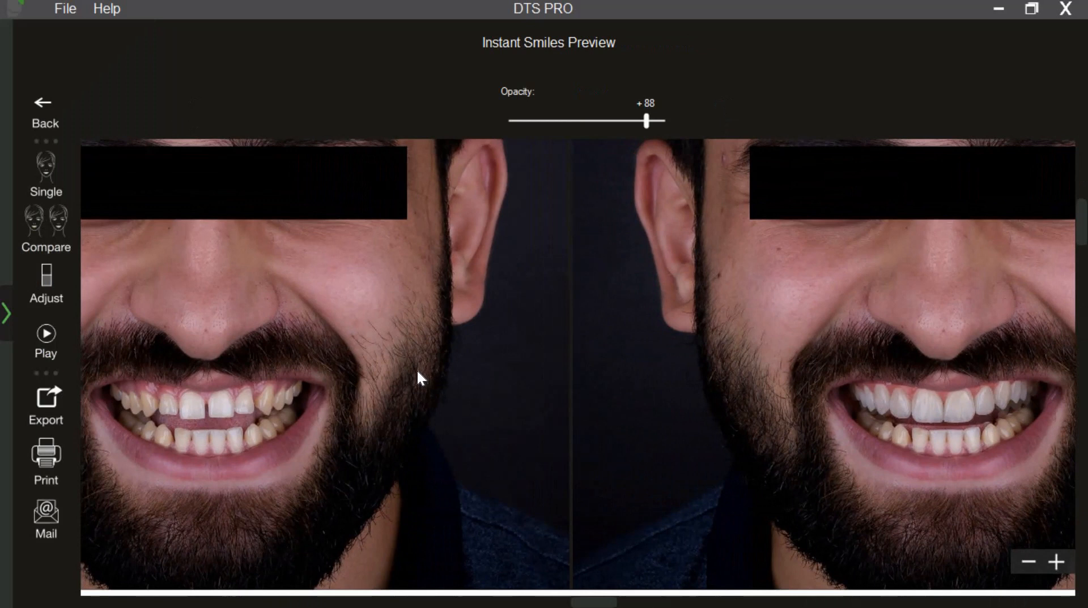
scroll(441, 406, "down", 3)
left_click_drag(444, 417, 441, 418)
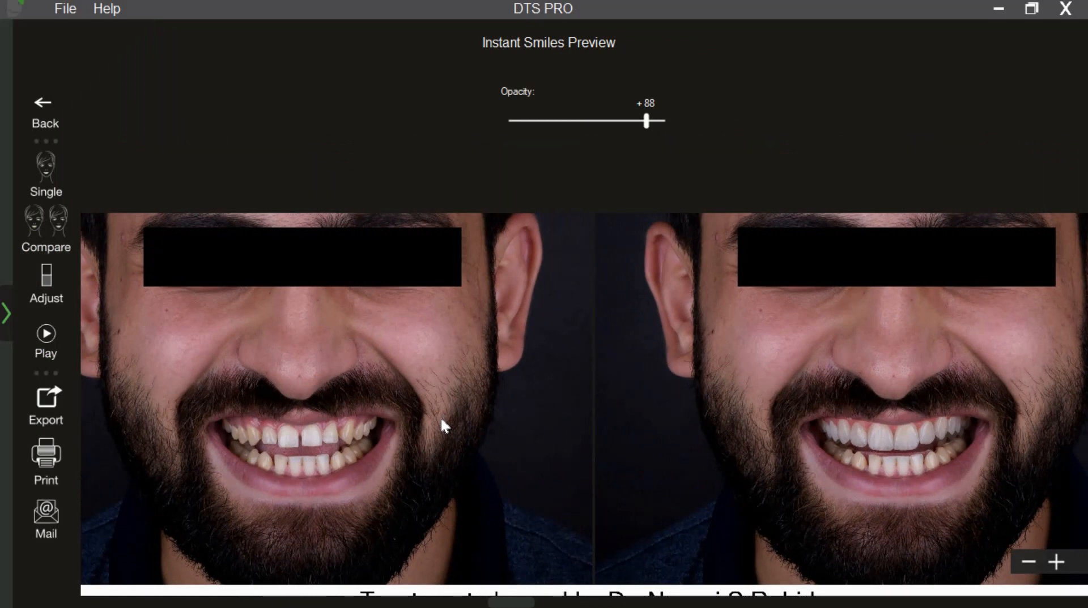
Return to the smile area selection, reset the outline and draw a new one enclosing both tooth rows
left_click(43, 105)
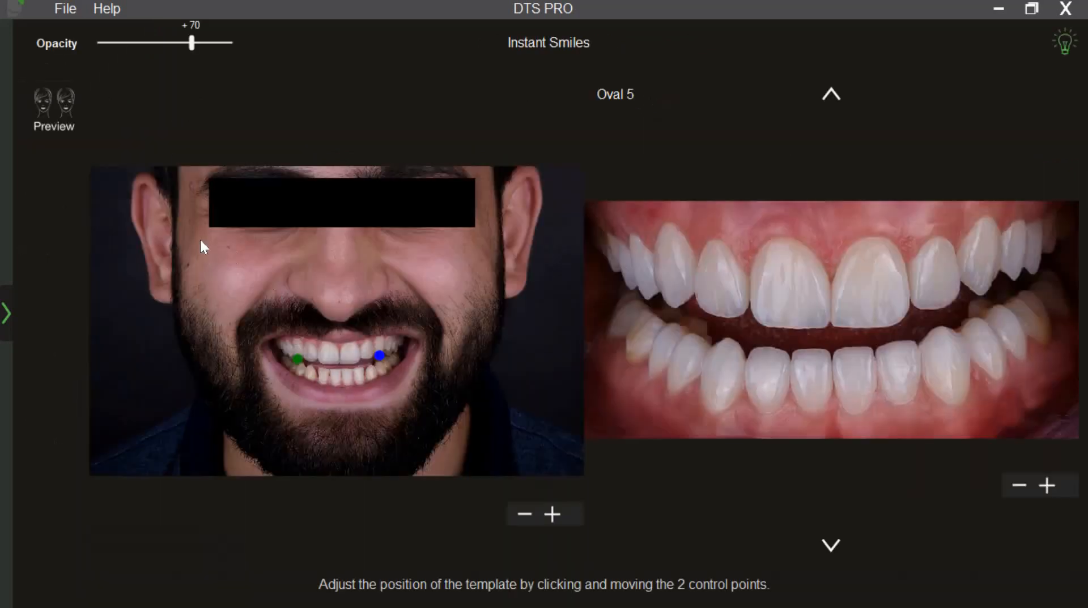
left_click(12, 316)
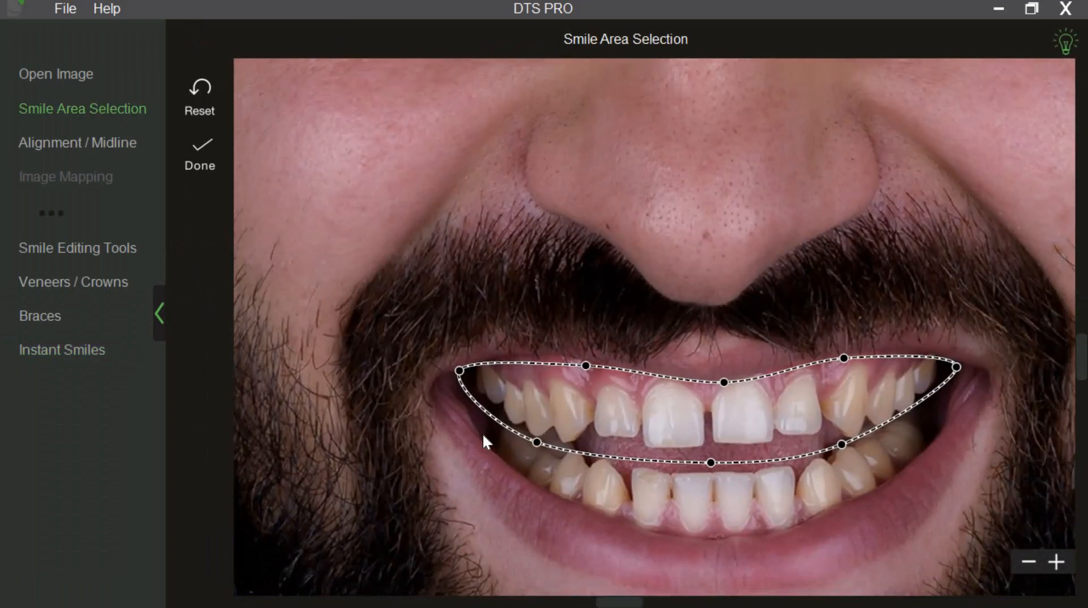
left_click_drag(539, 434, 533, 429)
left_click(199, 96)
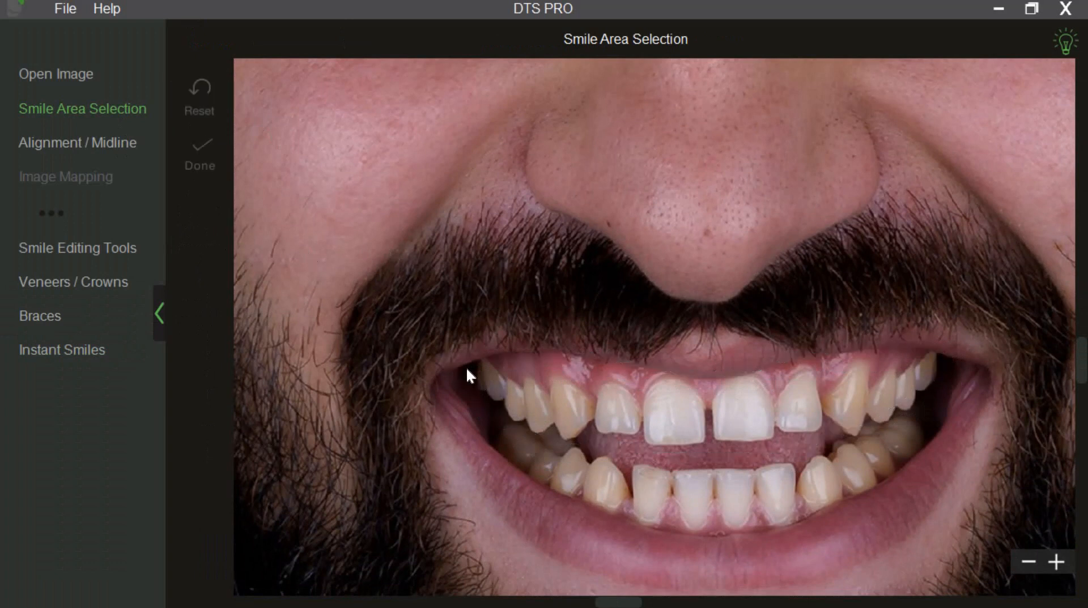
left_click_drag(455, 368, 960, 532)
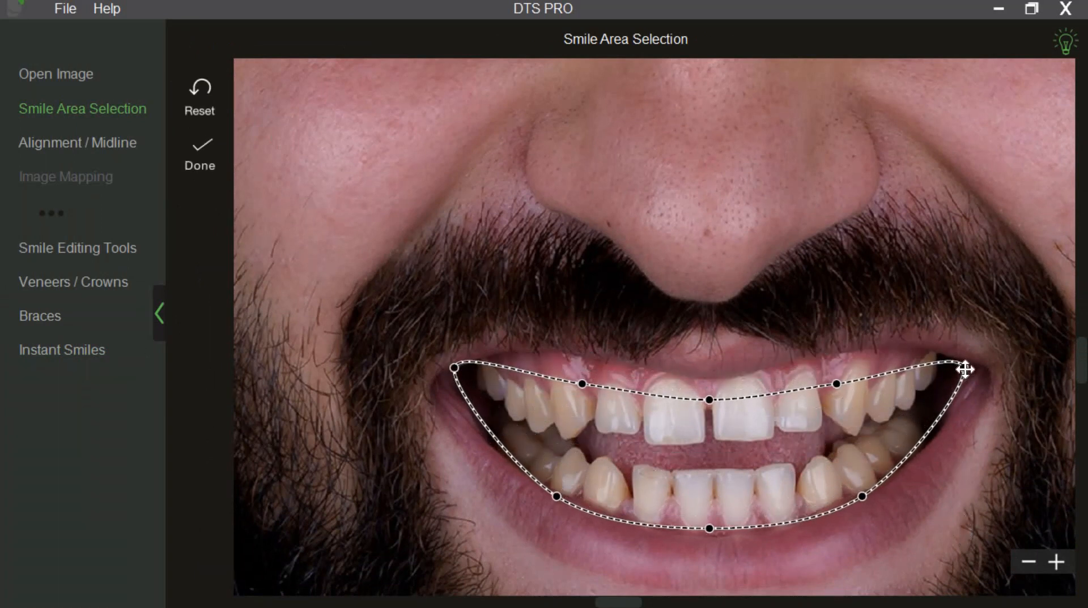
Reshape the smile outline along the upper gums, right mouth corner and lower left edge to enclose both tooth rows, and finish the selection
left_click_drag(963, 369, 973, 366)
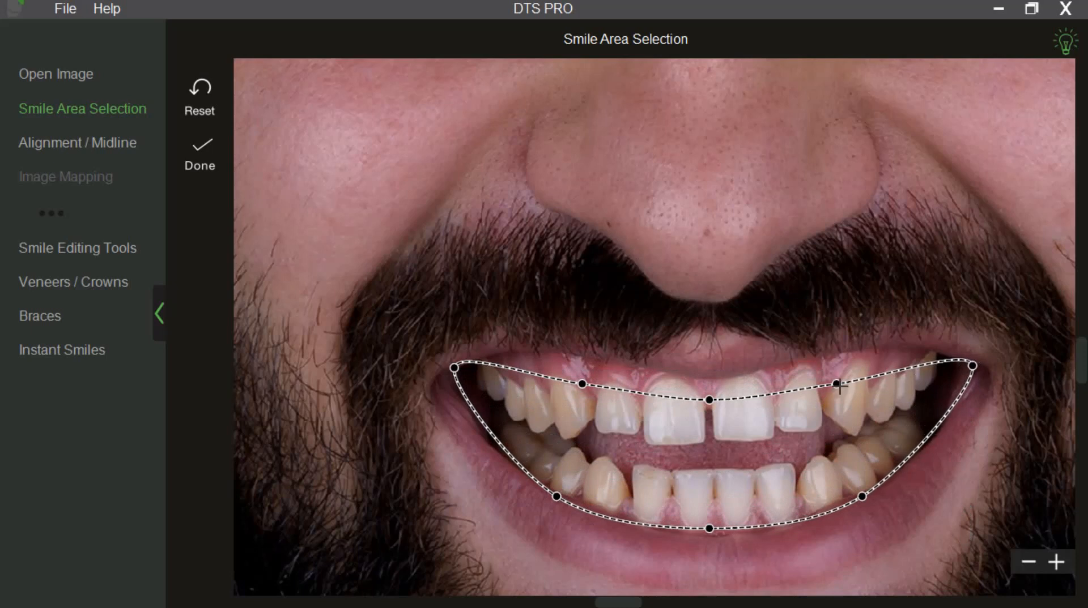
left_click_drag(820, 359, 820, 355)
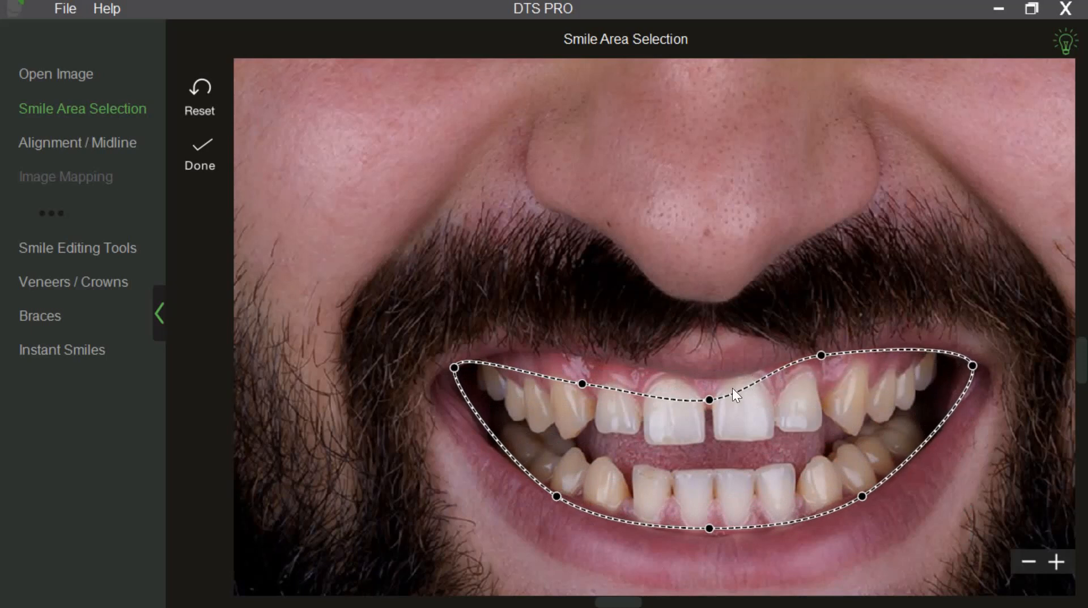
left_click_drag(720, 385, 722, 376)
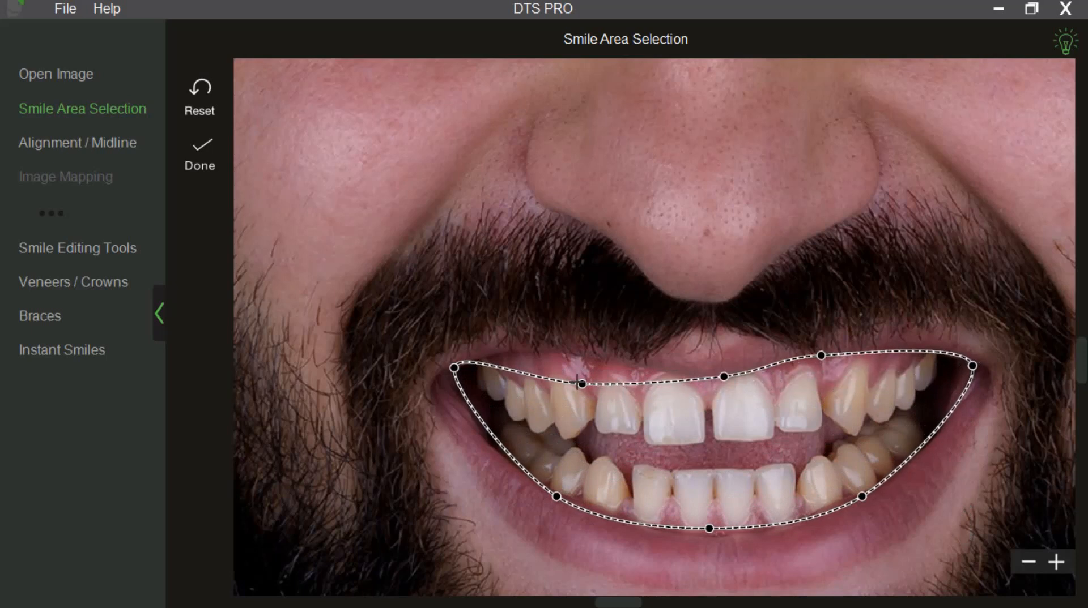
left_click_drag(582, 384, 580, 358)
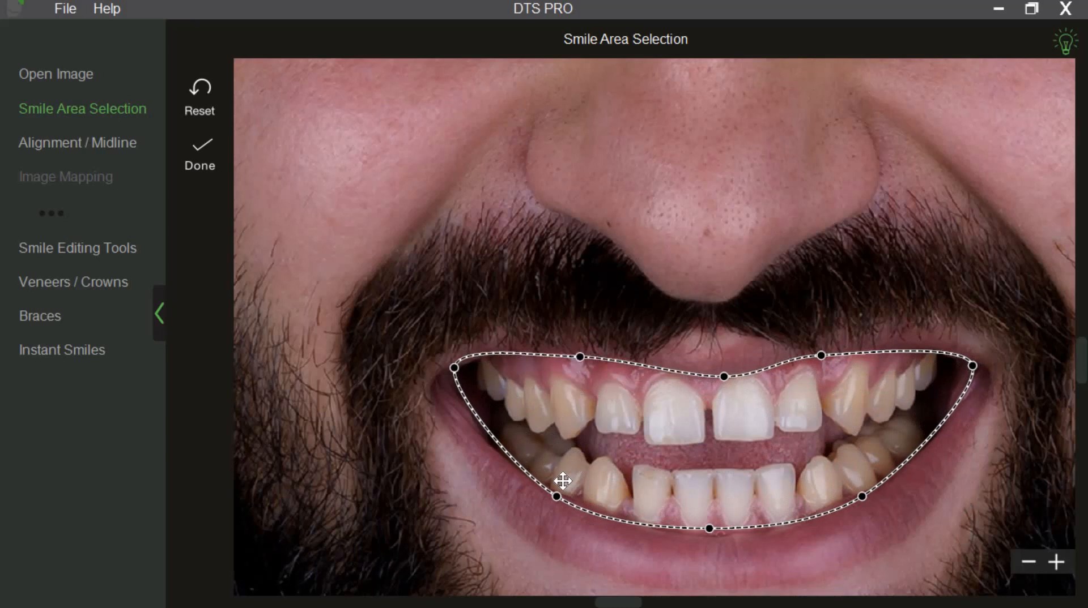
left_click_drag(554, 494, 542, 491)
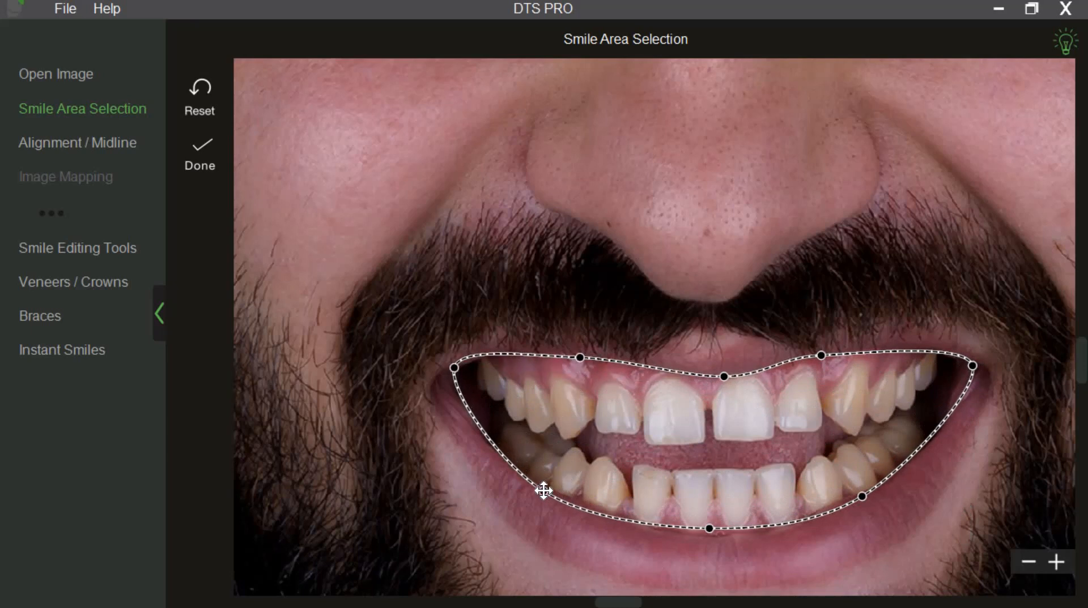
left_click(194, 163)
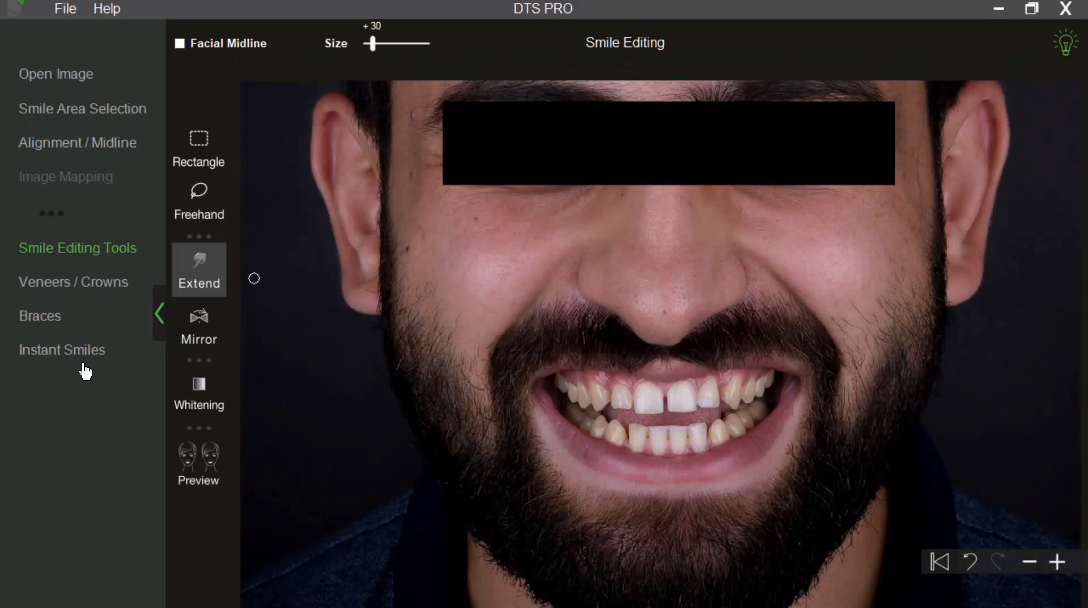
Open the instant smiles with the Oval 5 template and adjust its two control points over the patient's teeth
left_click(83, 366)
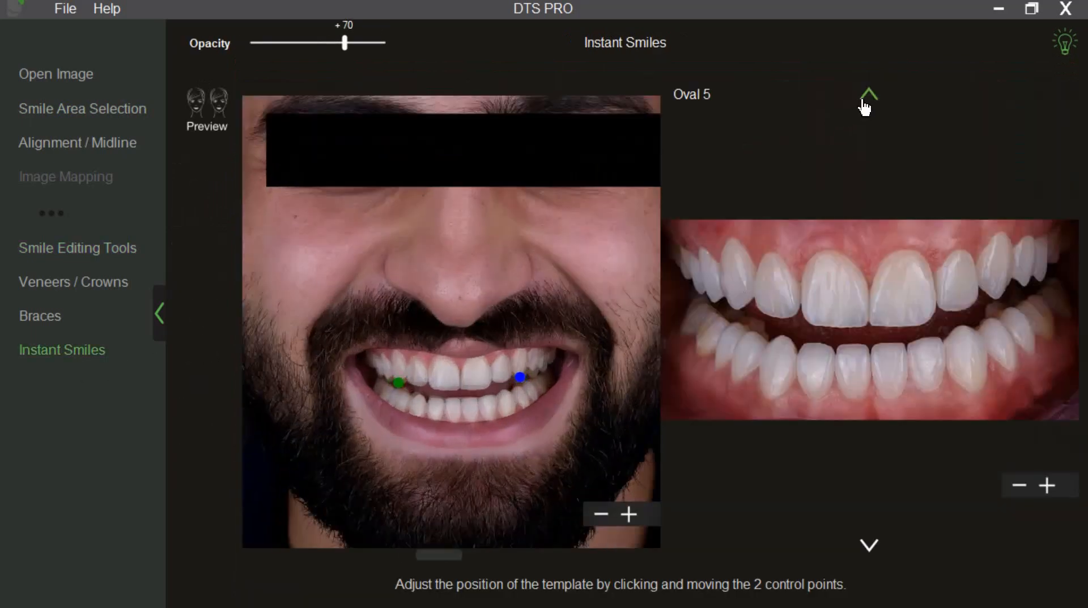
left_click(864, 106)
left_click(876, 547)
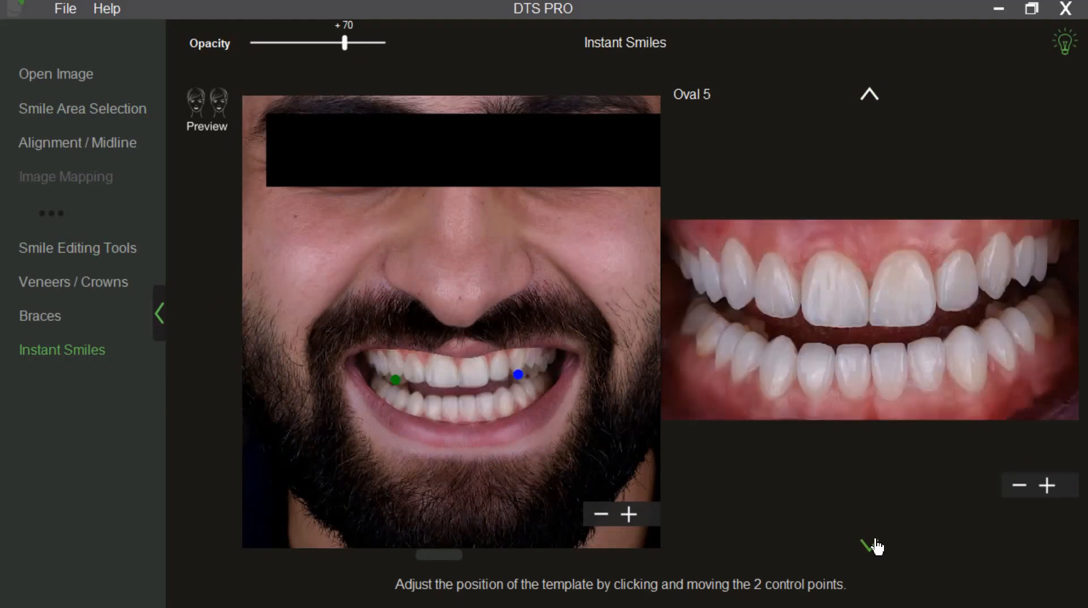
left_click(870, 546)
left_click(875, 104)
left_click_drag(533, 389, 533, 386)
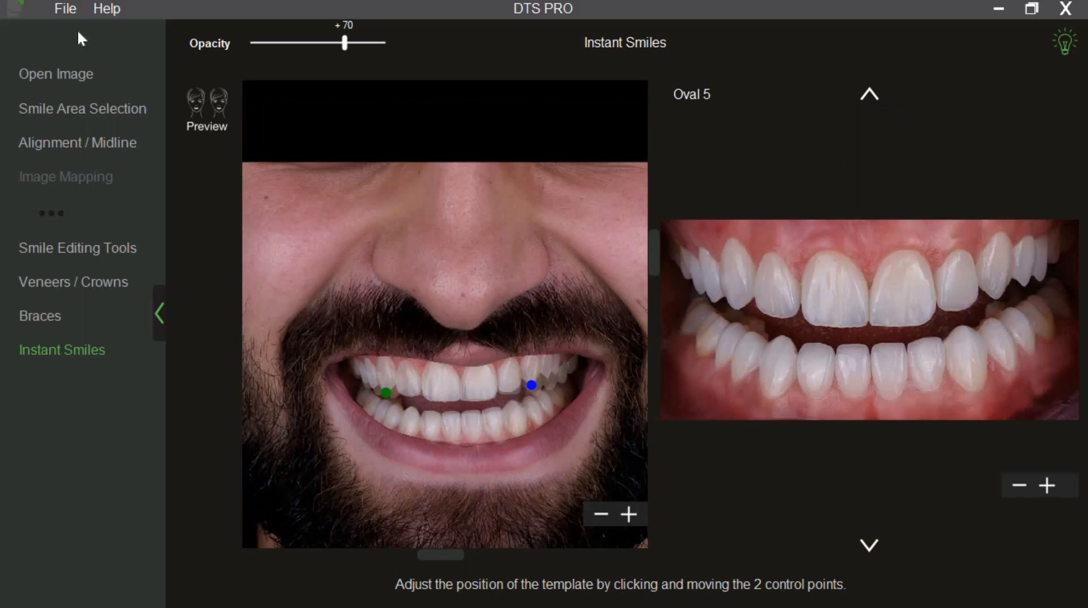
Start adding a custom smile template using the Triangular 3 image from the DTS AI TEMPLATES folder
left_click(65, 8)
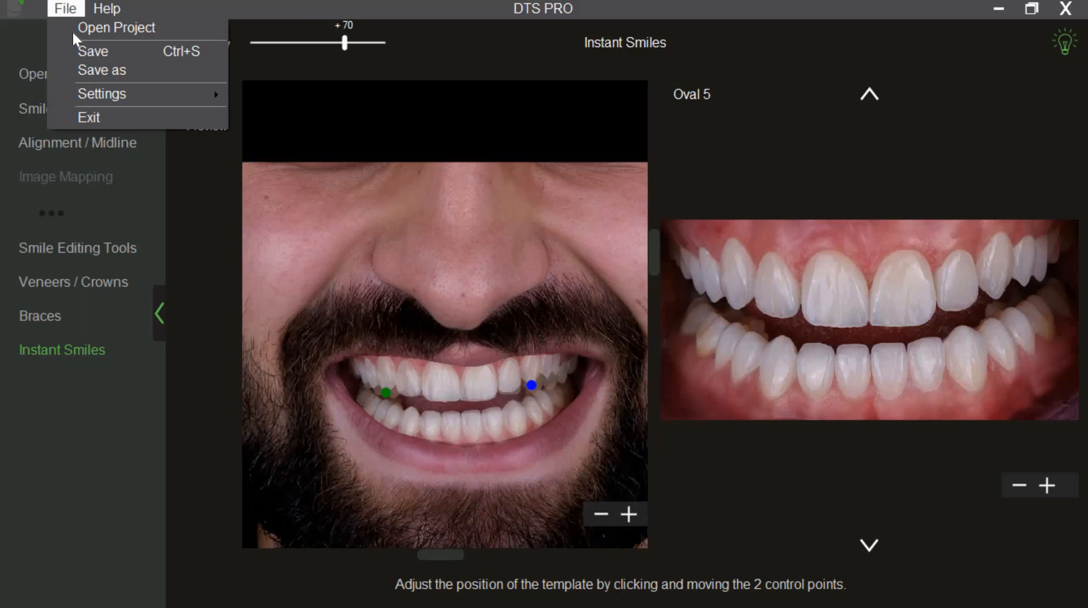
mouse_move(100, 95)
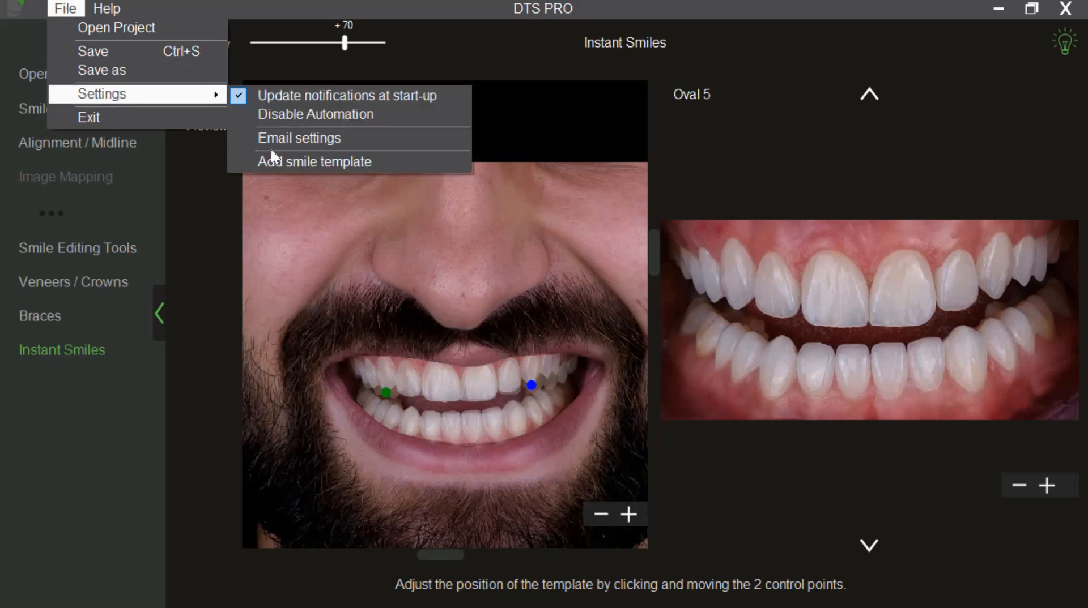
left_click(274, 165)
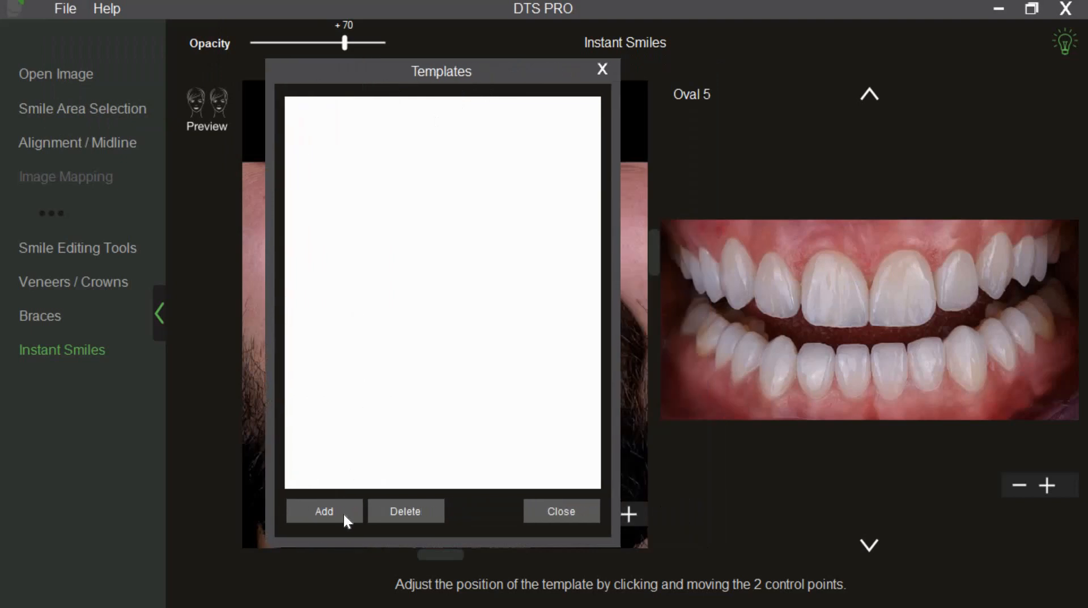
left_click(343, 512)
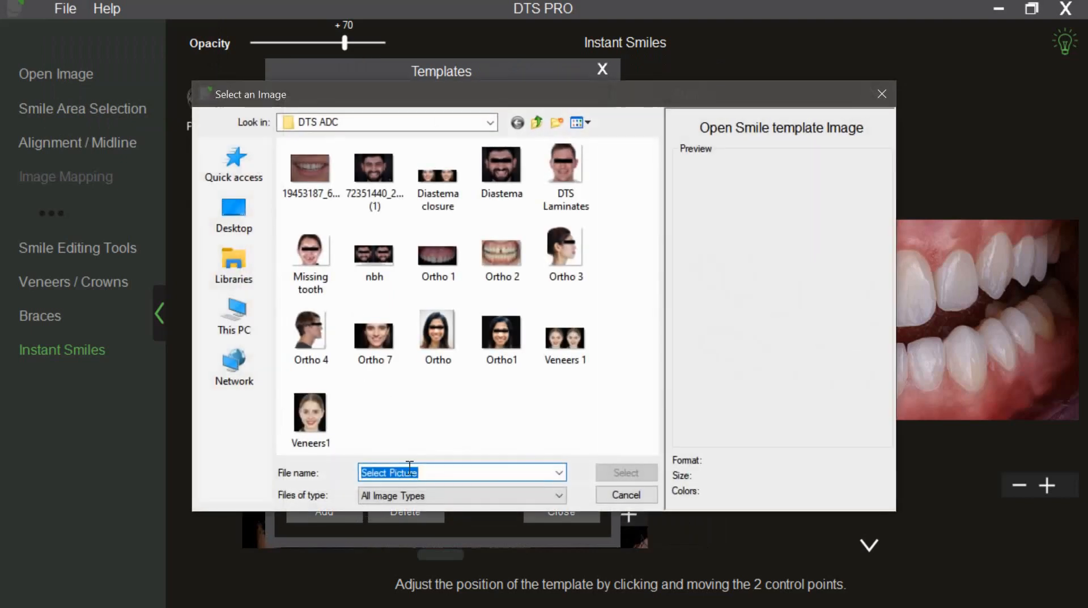
left_click(235, 210)
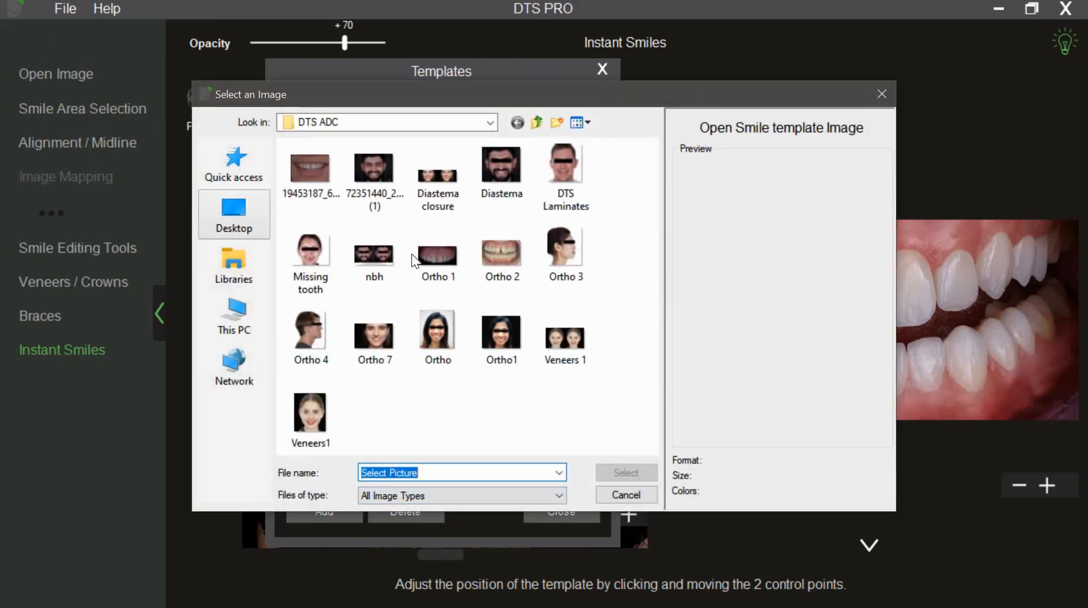
left_click(314, 179)
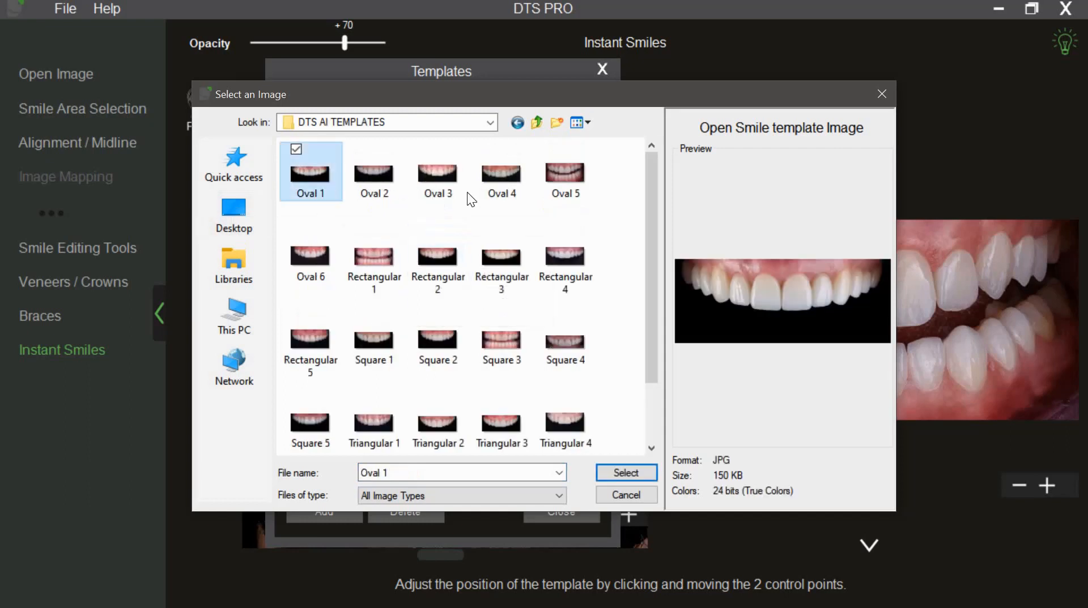
scroll(654, 300, "down", 2)
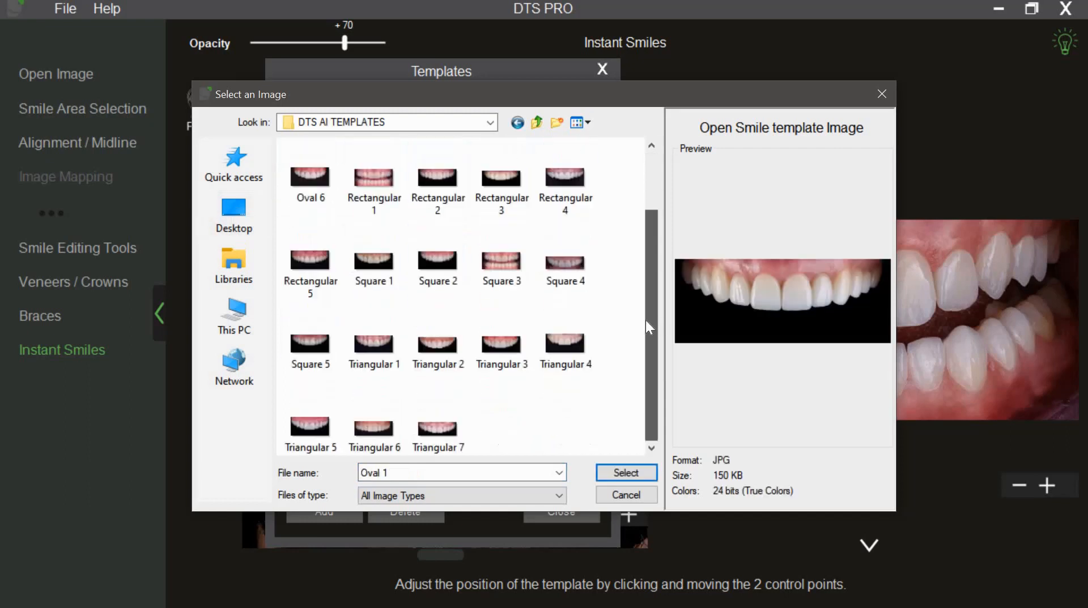
left_click(506, 341)
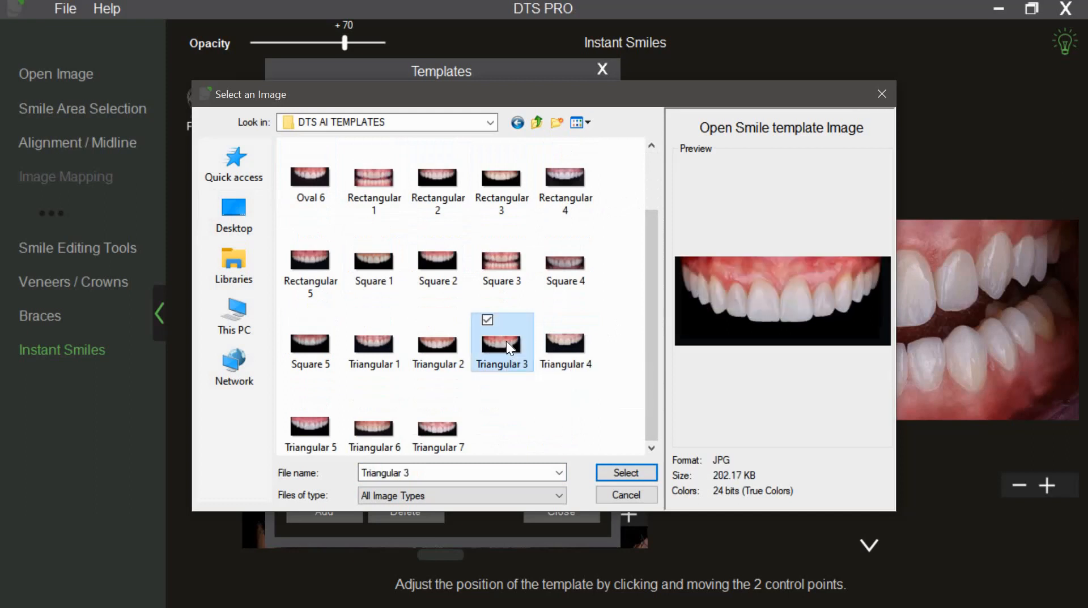
left_click(618, 471)
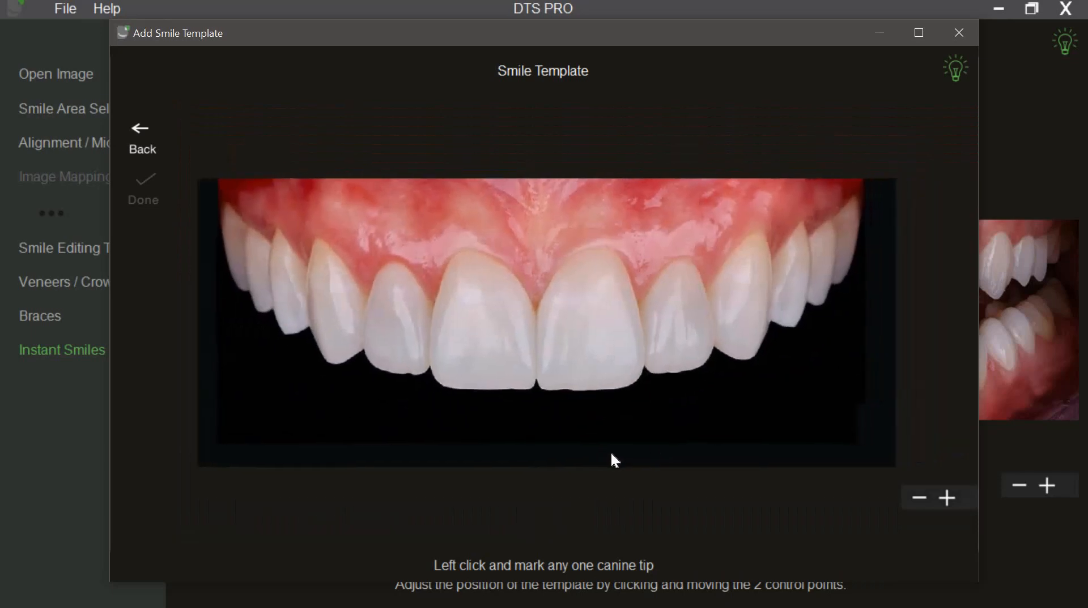
Mark both canine tips on the new smile template image
scroll(613, 452, "up", 2)
left_click_drag(785, 28, 859, 14)
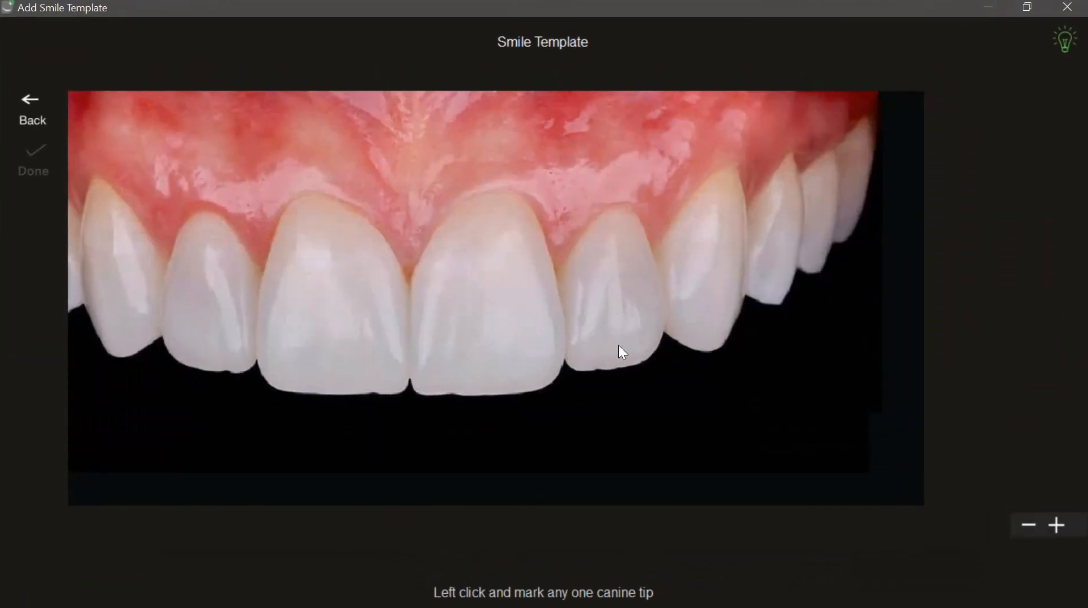
scroll(622, 352, "down", 3)
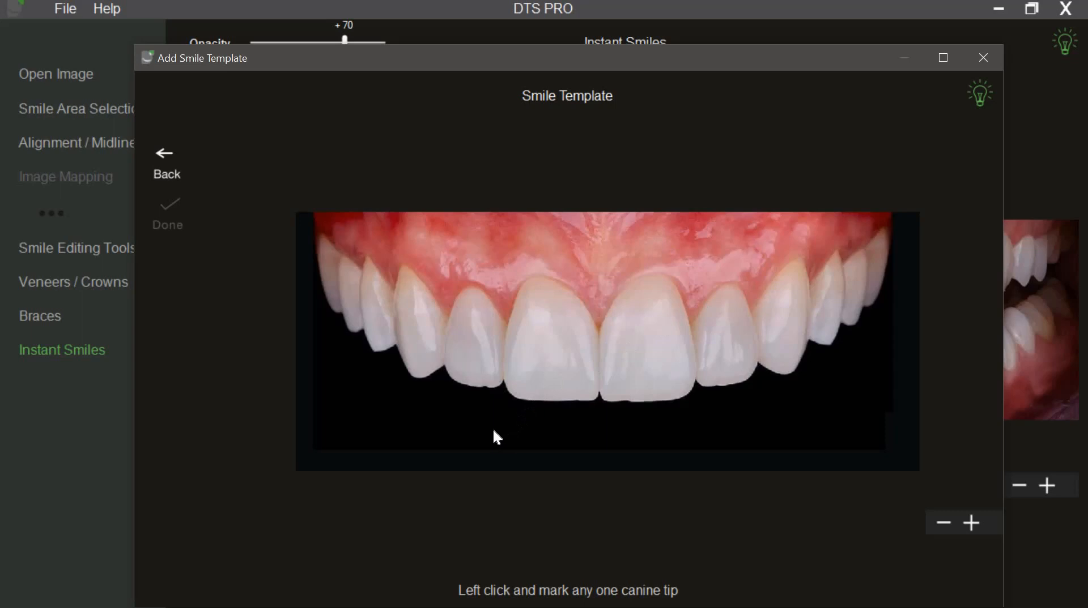
left_click(418, 379)
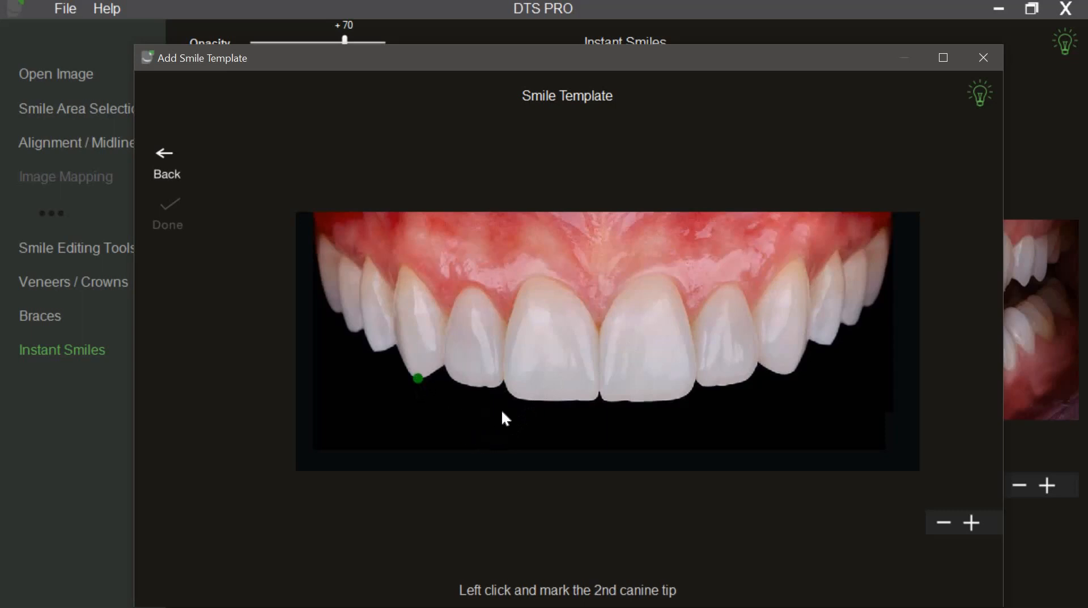
left_click(790, 374)
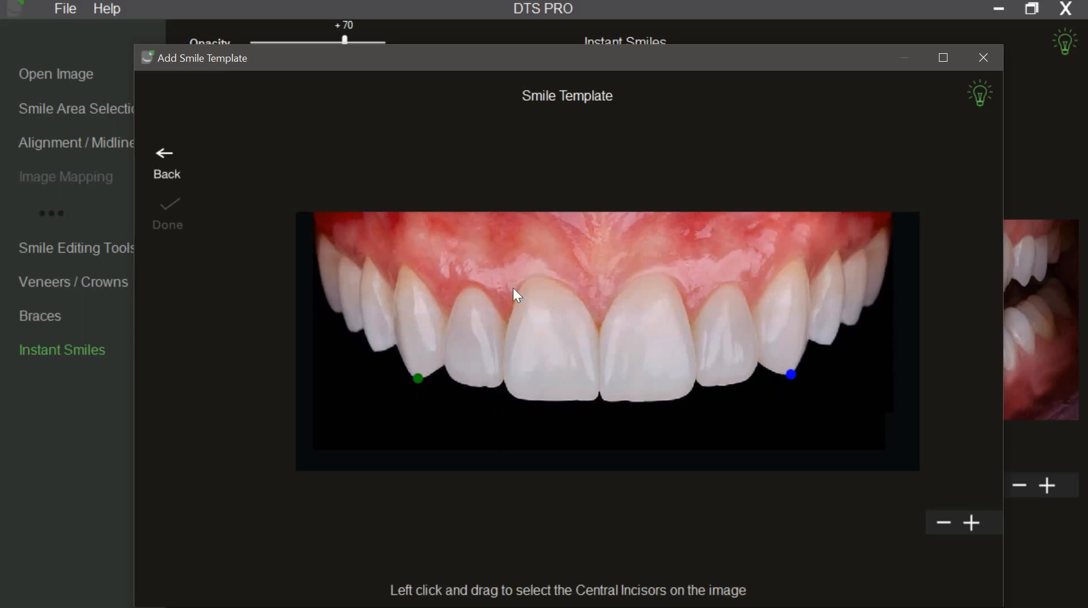
Frame the two central incisors tightly with the selection box, import the custom template and close the template list
left_click_drag(500, 269, 697, 402)
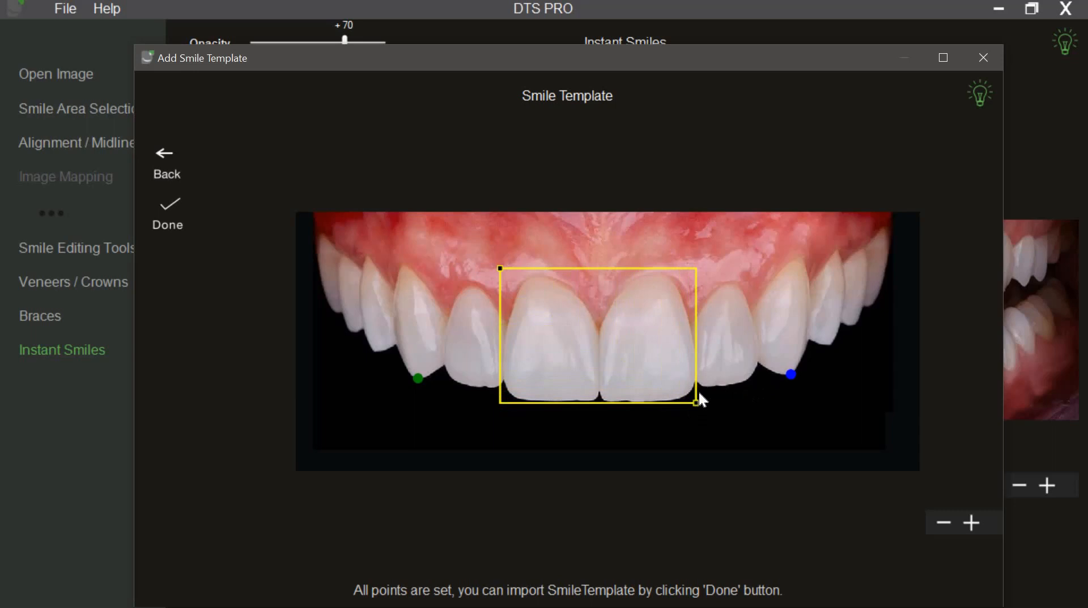
left_click_drag(499, 268, 502, 268)
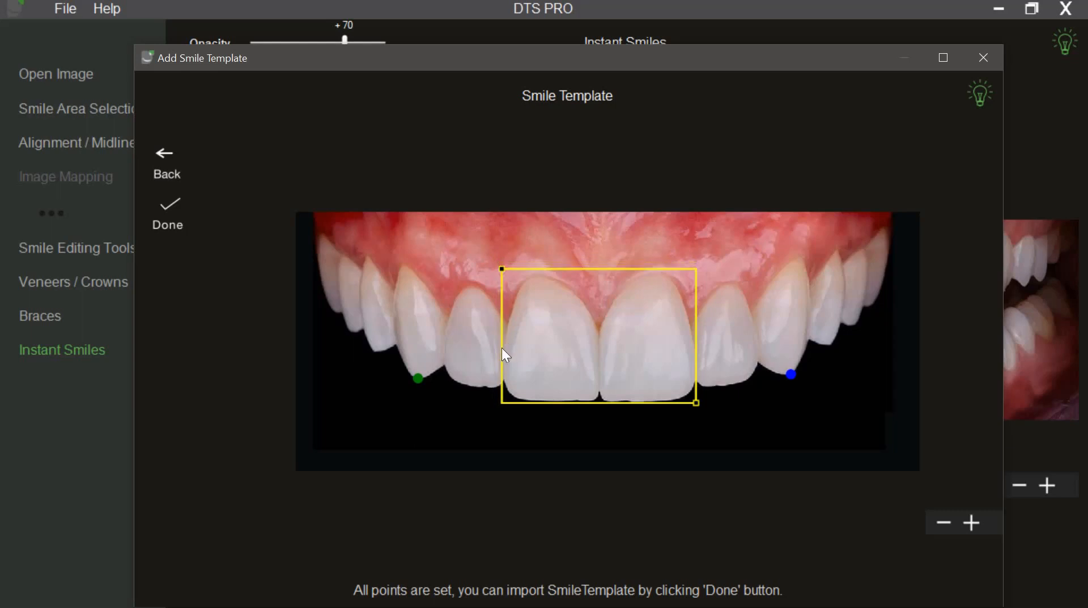
left_click(181, 216)
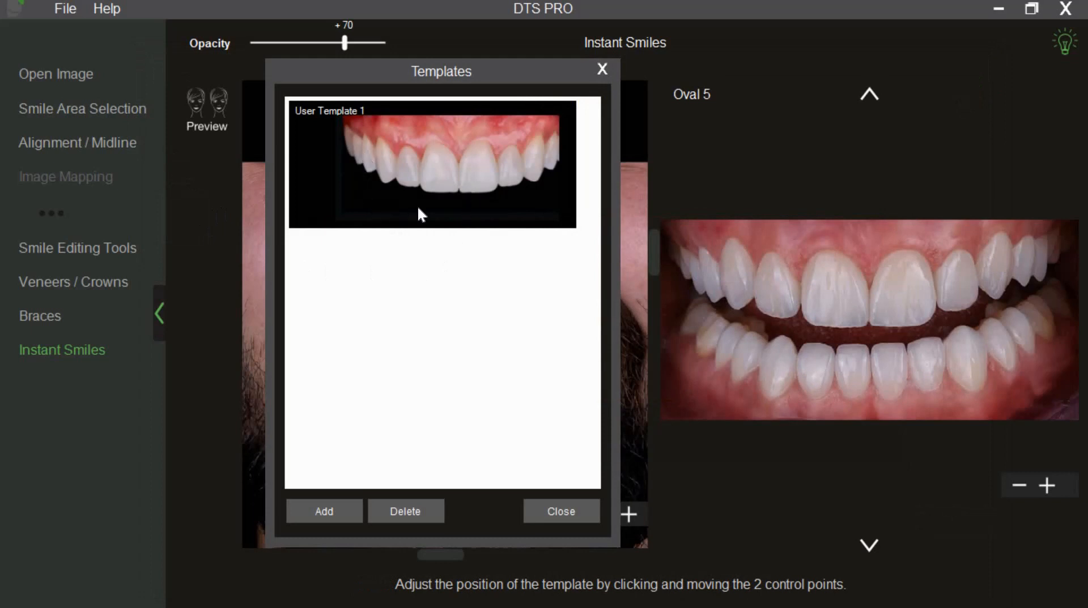
left_click(565, 502)
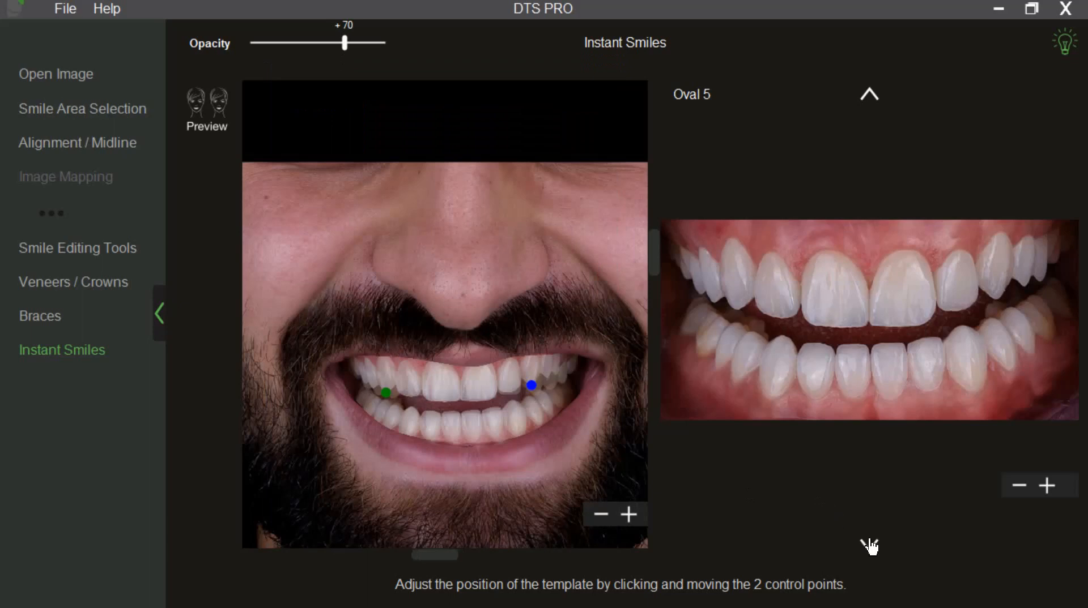
Go through the instant smile templates from Oval 5 to Square 5, looking for the newly added one
left_click(869, 542)
left_click(870, 542)
left_click(869, 542)
left_click(870, 542)
left_click(869, 542)
left_click(870, 544)
left_click(870, 544)
left_click(870, 544)
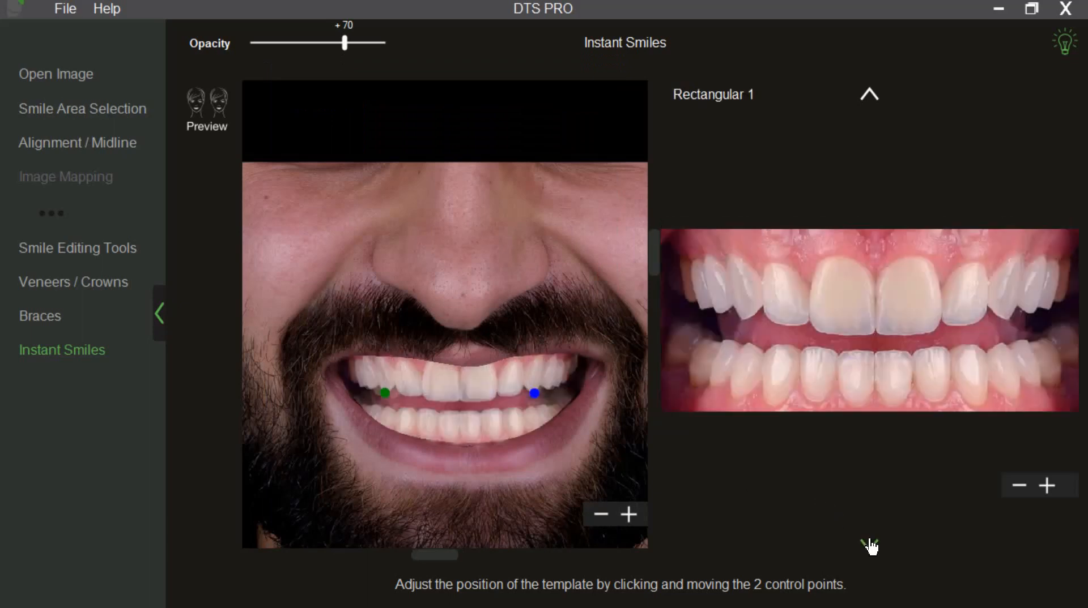
left_click(870, 544)
left_click(870, 544)
left_click(870, 544)
left_click(869, 543)
left_click(870, 544)
left_click(870, 544)
left_click(870, 544)
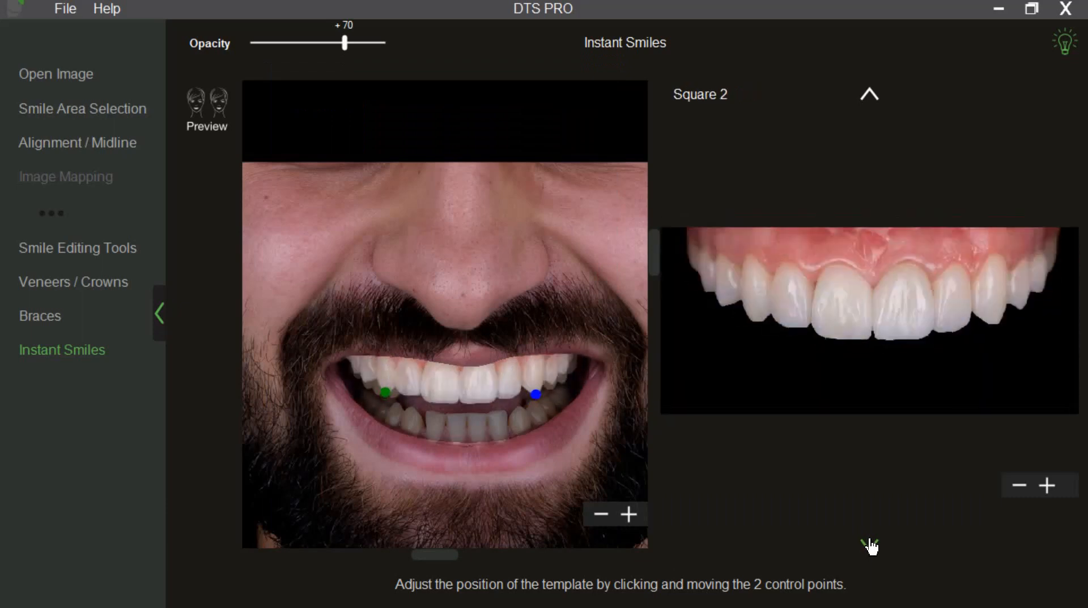
left_click(870, 544)
left_click(870, 544)
left_click(870, 544)
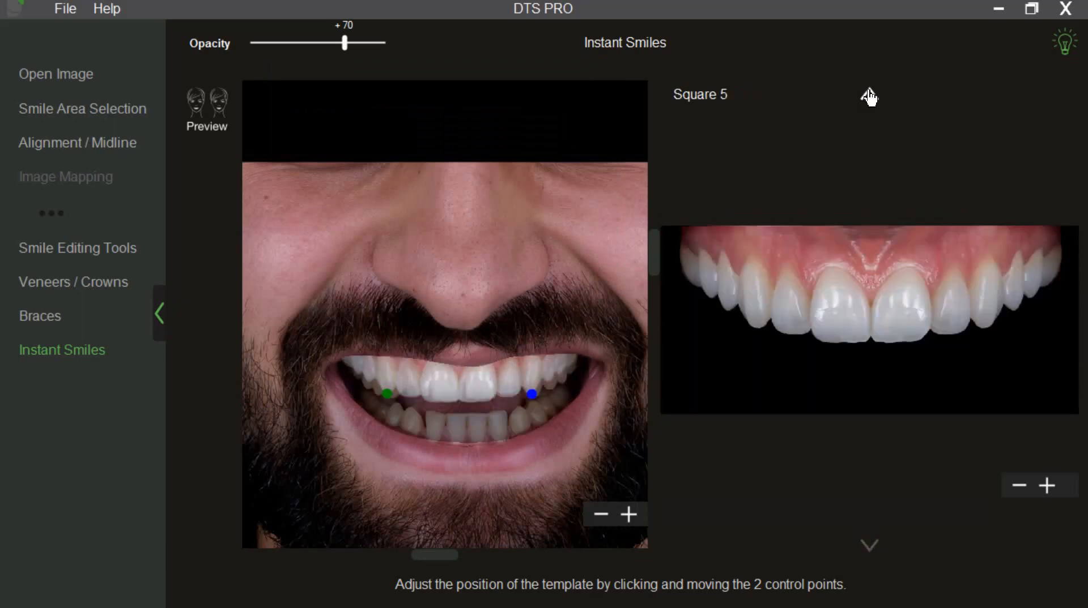
left_click(869, 96)
left_click(871, 538)
Reload the instant smiles by switching to smile editing and back, and preview the newly added user template on the patient's face
left_click(77, 256)
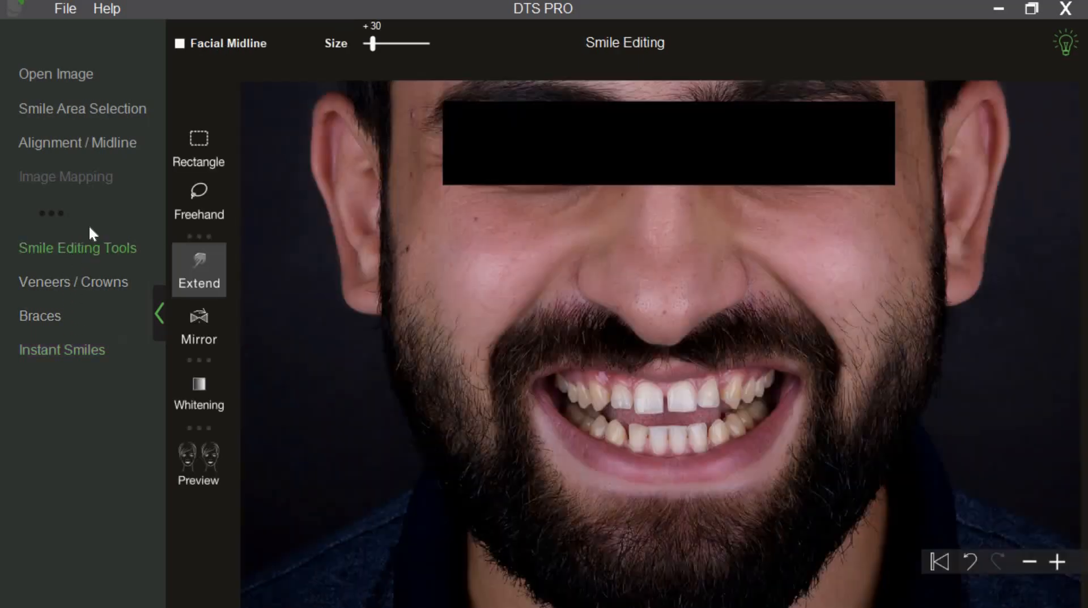
left_click(72, 353)
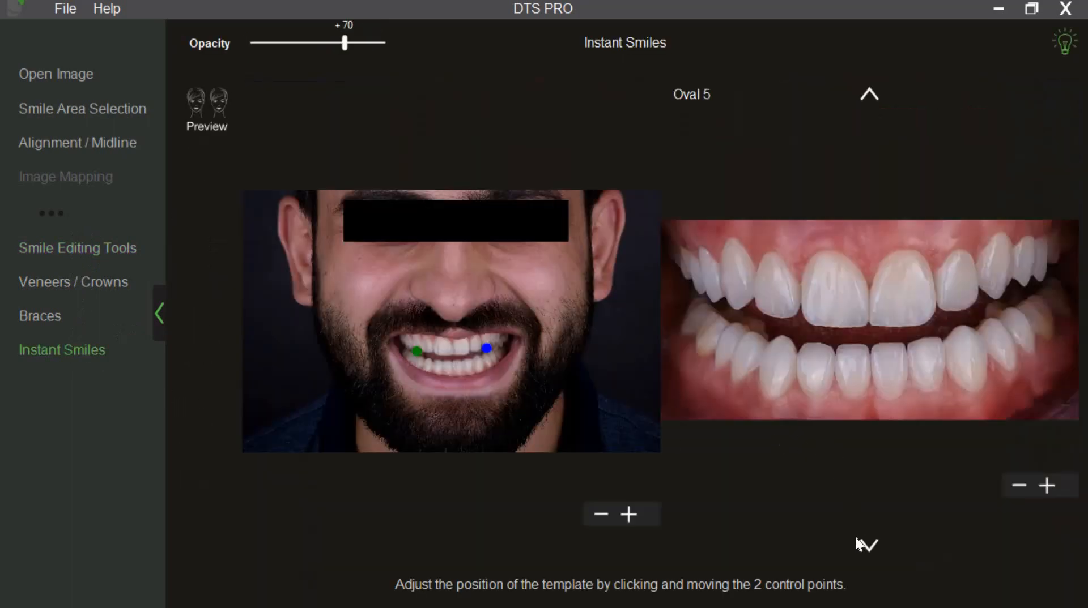
left_click(869, 549)
left_click(868, 549)
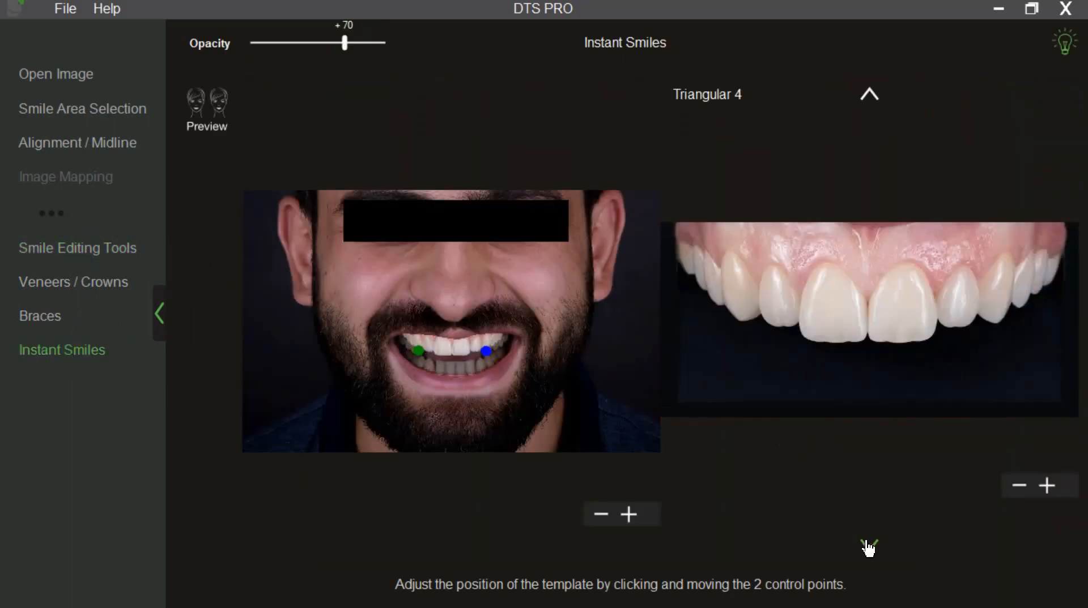
left_click(868, 549)
left_click(869, 548)
left_click(869, 547)
left_click(868, 548)
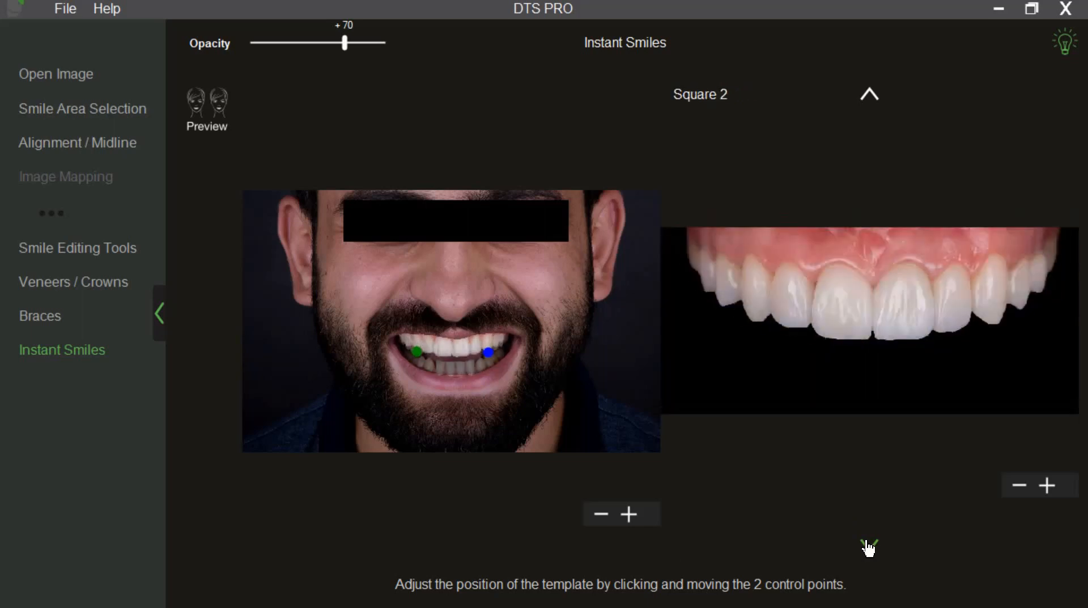
left_click(868, 547)
left_click(869, 547)
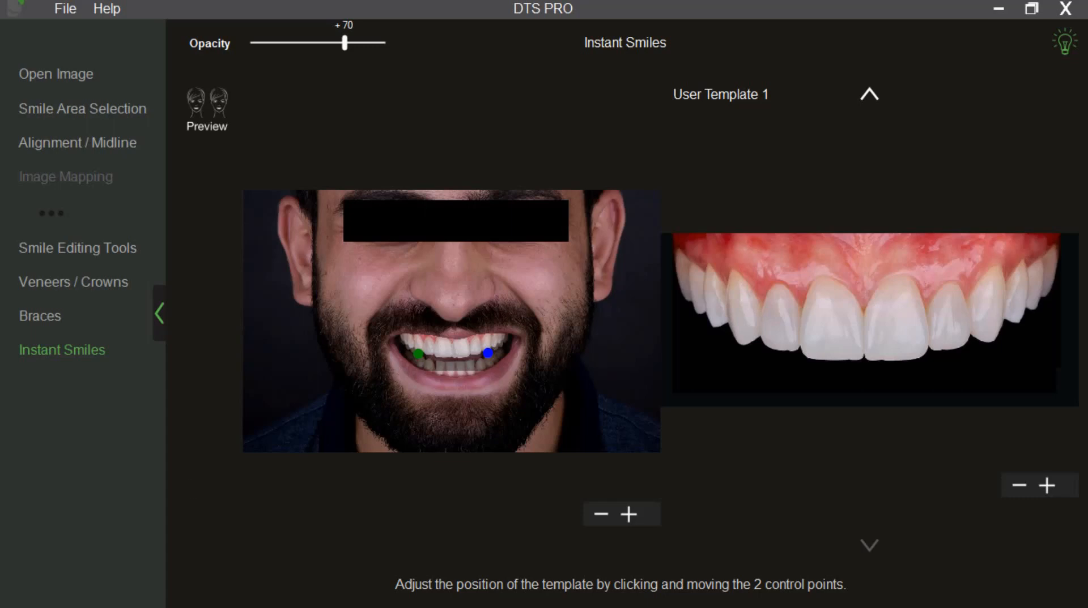
Open the smile editing tools and set the Extend brush size to 62
left_click(111, 249)
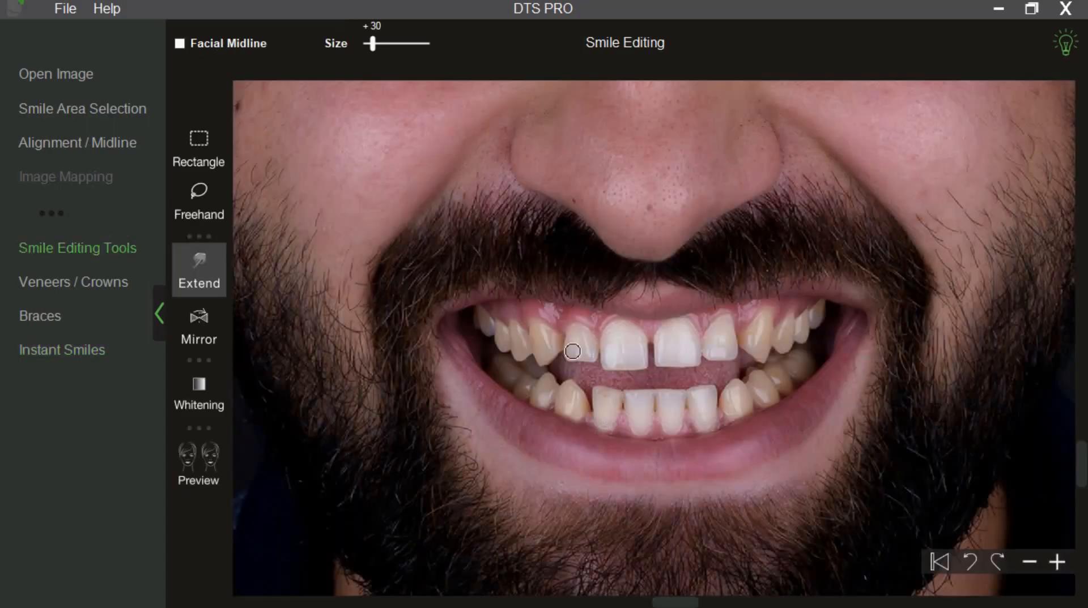
left_click(159, 313)
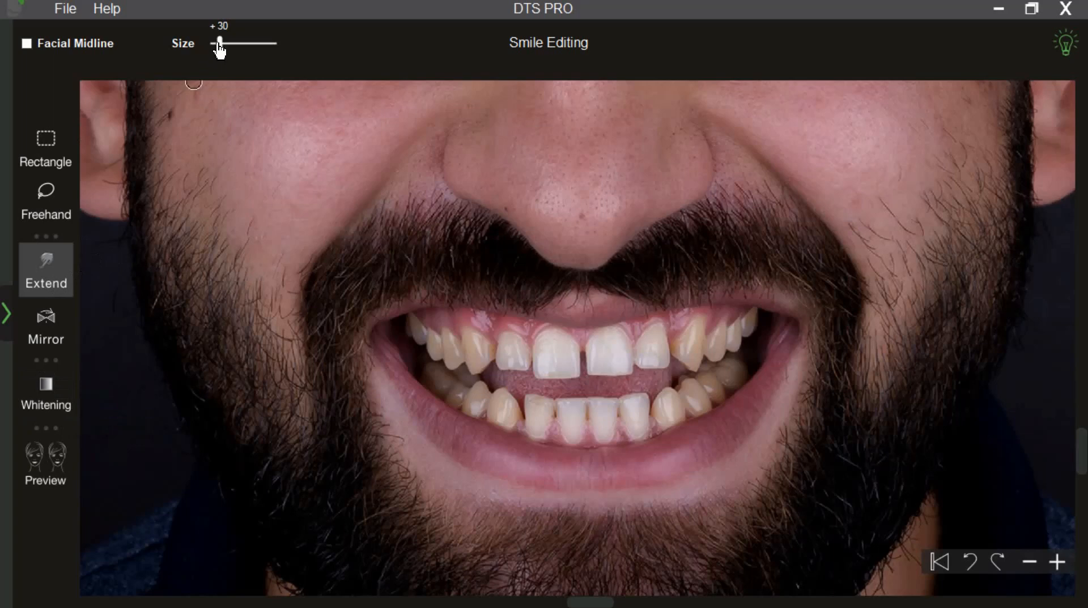
left_click(242, 44)
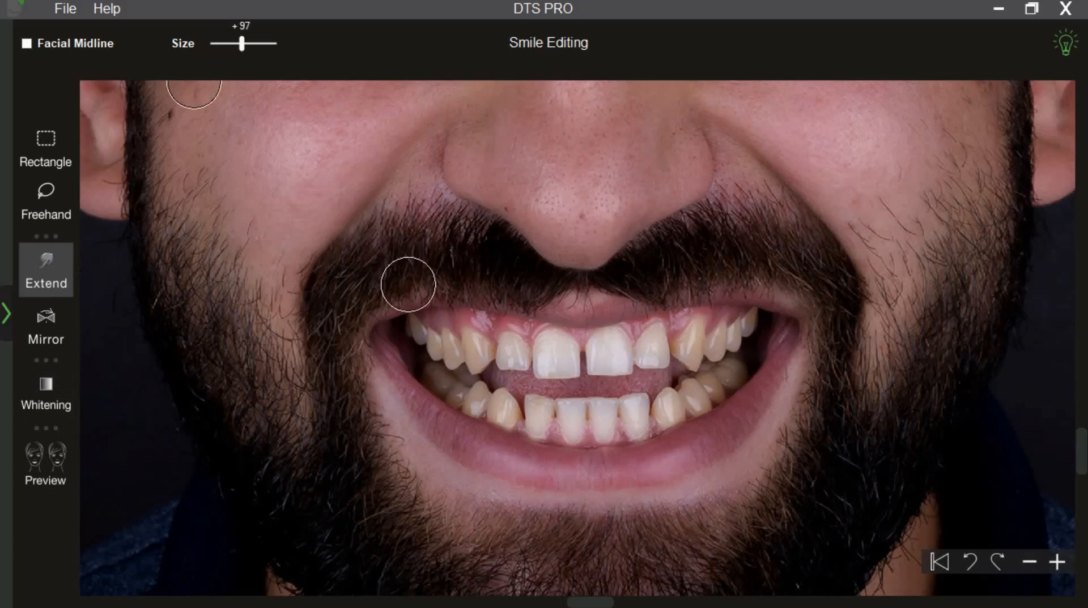
scroll(408, 279, "up", 2)
left_click_drag(244, 45, 230, 49)
Lengthen the upper lateral incisors toward the gums and adjust the neighbouring central incisor edge with the Extend brush
mouse_move(477, 351)
left_mouse_down()
mouse_move(481, 324)
mouse_move(483, 340)
mouse_move(424, 323)
left_mouse_up()
left_click_drag(685, 340, 680, 326)
mouse_move(498, 365)
left_mouse_down()
mouse_move(423, 376)
mouse_move(567, 381)
left_mouse_up()
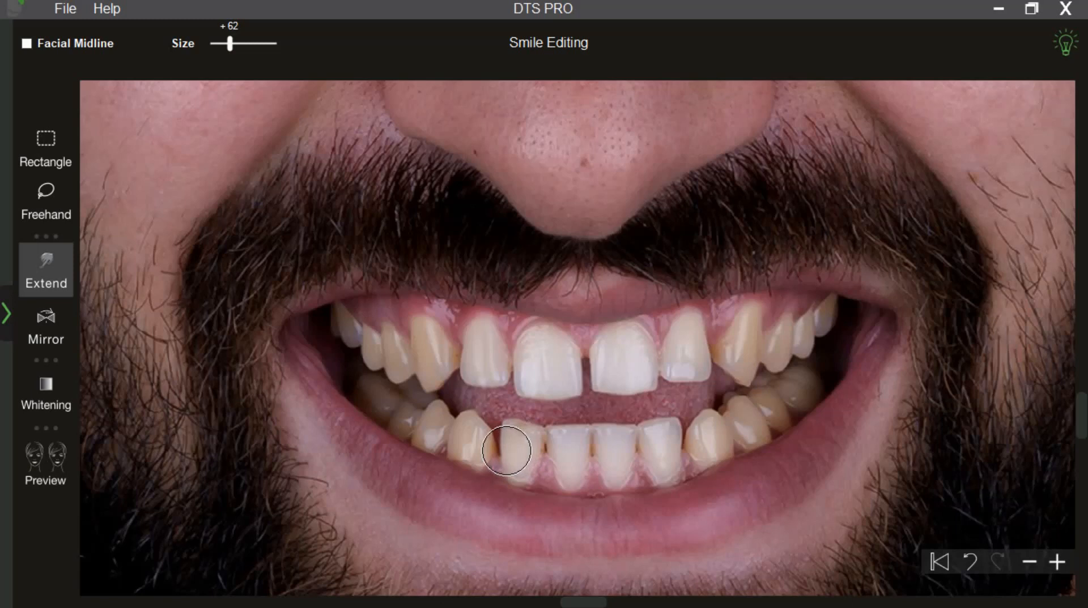
Frame the inner half of the patient's upper right central incisor and widen it toward the midline gap with Transform
left_click(60, 161)
left_click_drag(409, 304, 580, 398)
left_click_drag(533, 316, 583, 406)
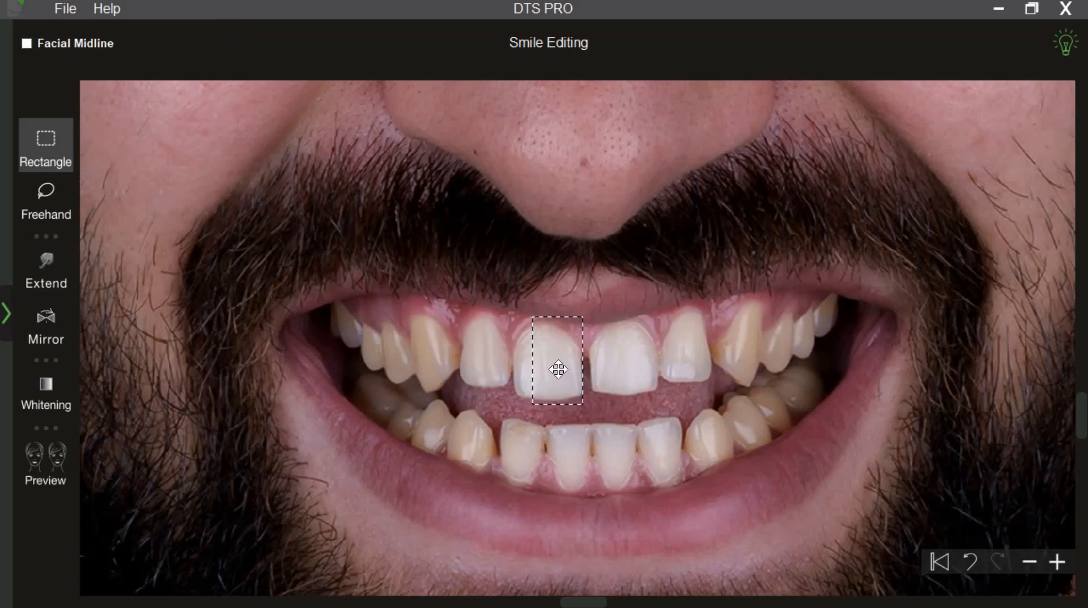
right_click(558, 369)
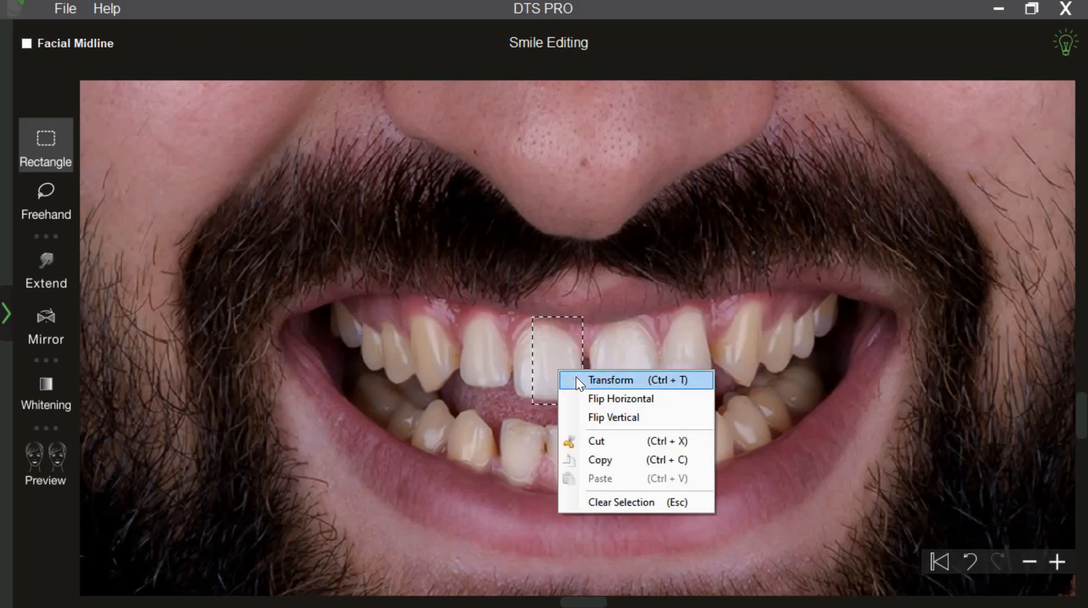
key("Escape")
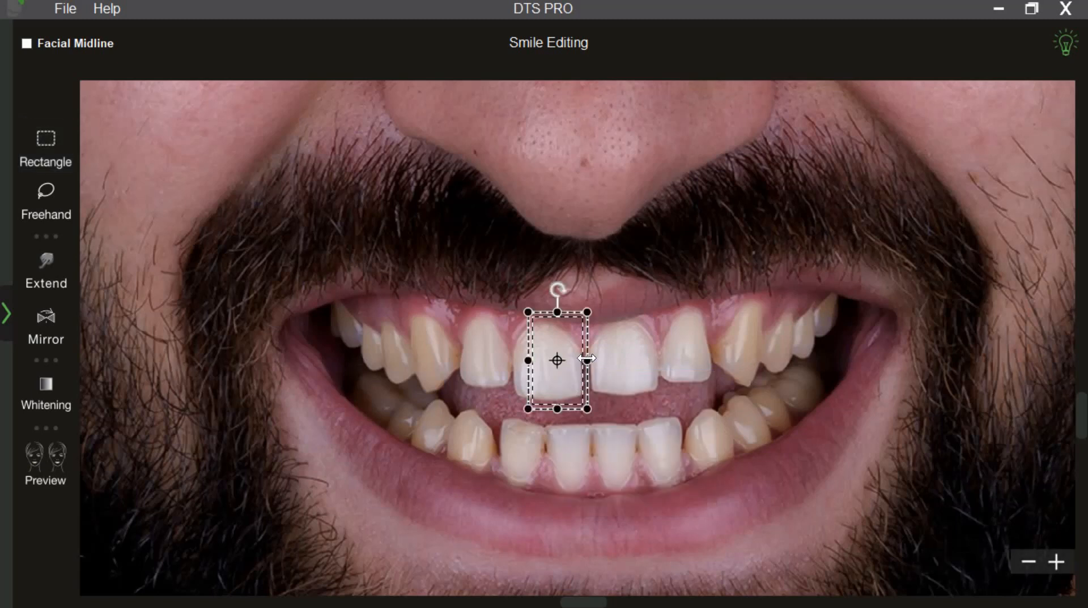
left_click_drag(591, 358, 612, 388)
Widen the inner half of the patient's upper left central incisor toward the midline with Transform to close the gap
left_click(623, 360)
right_click(616, 382)
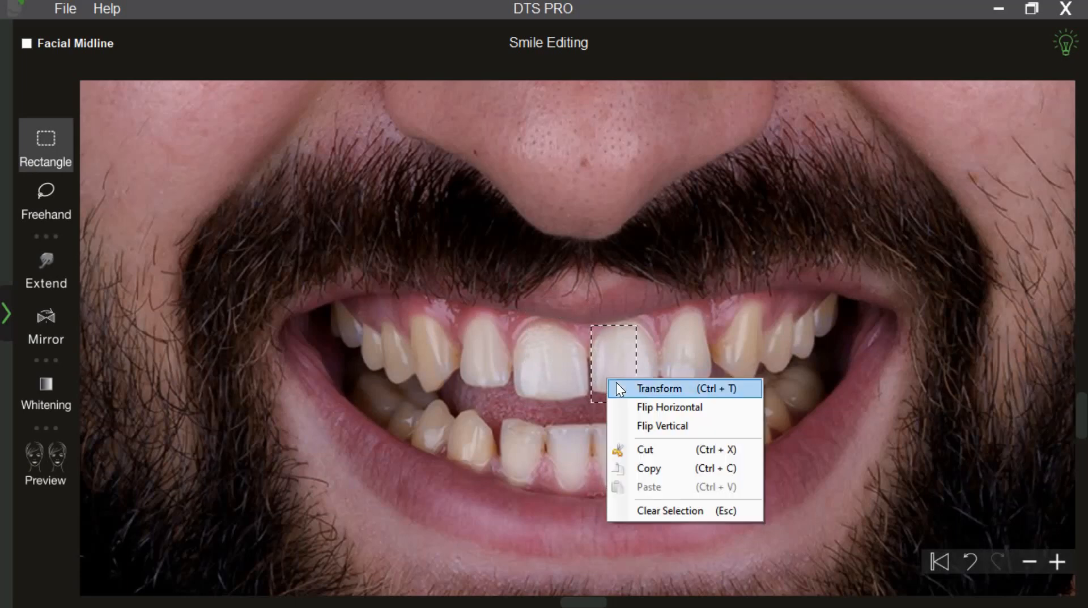
left_click(624, 386)
left_click_drag(582, 368, 579, 368)
left_click(591, 424)
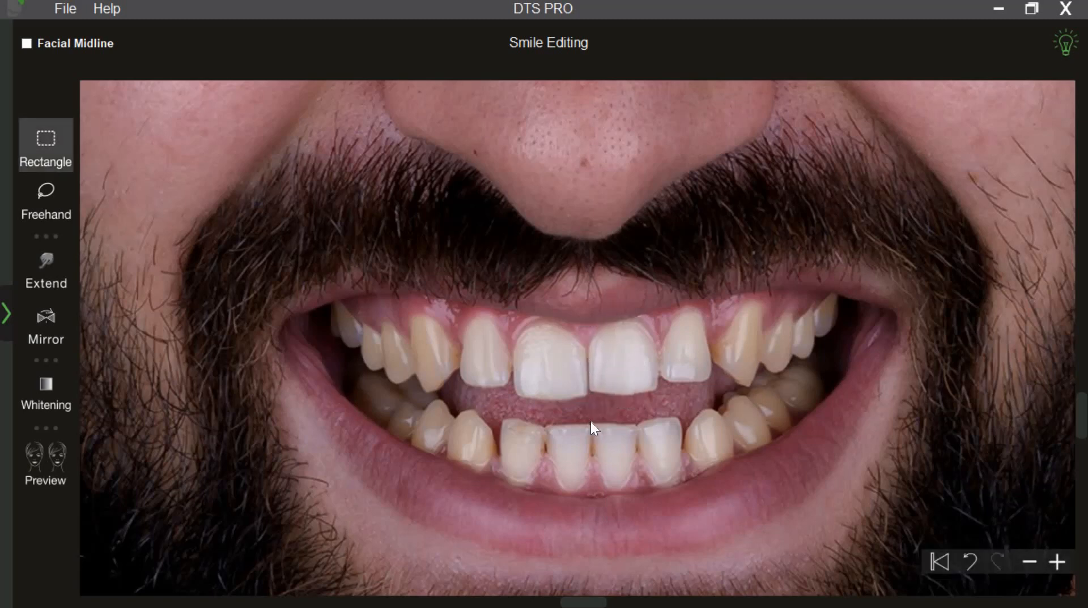
Undo the last tooth widening and reset all smile edits to the original photo
left_click(971, 563)
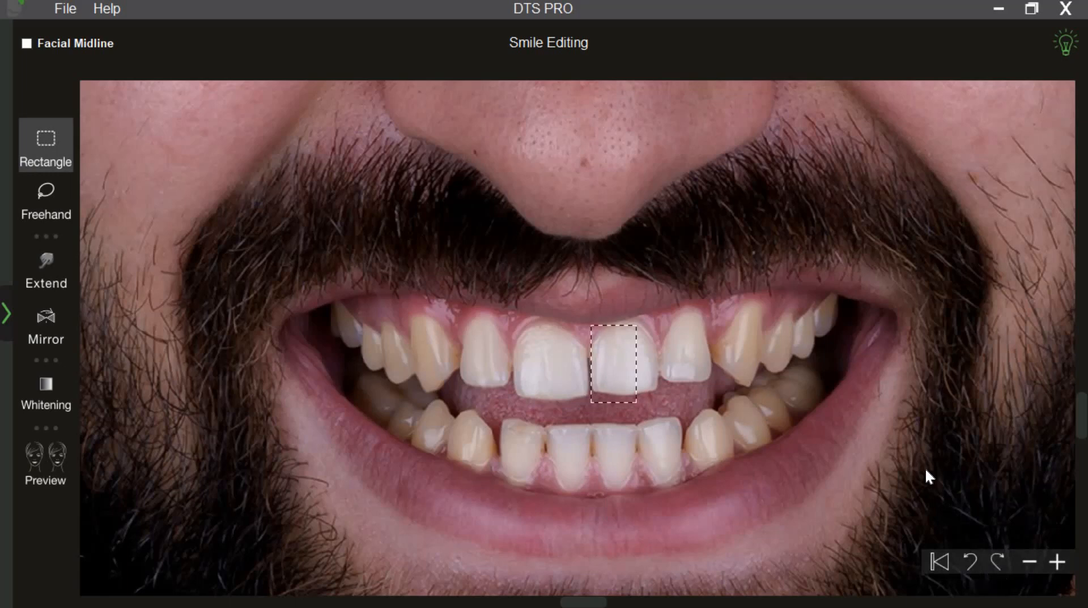
left_click(938, 561)
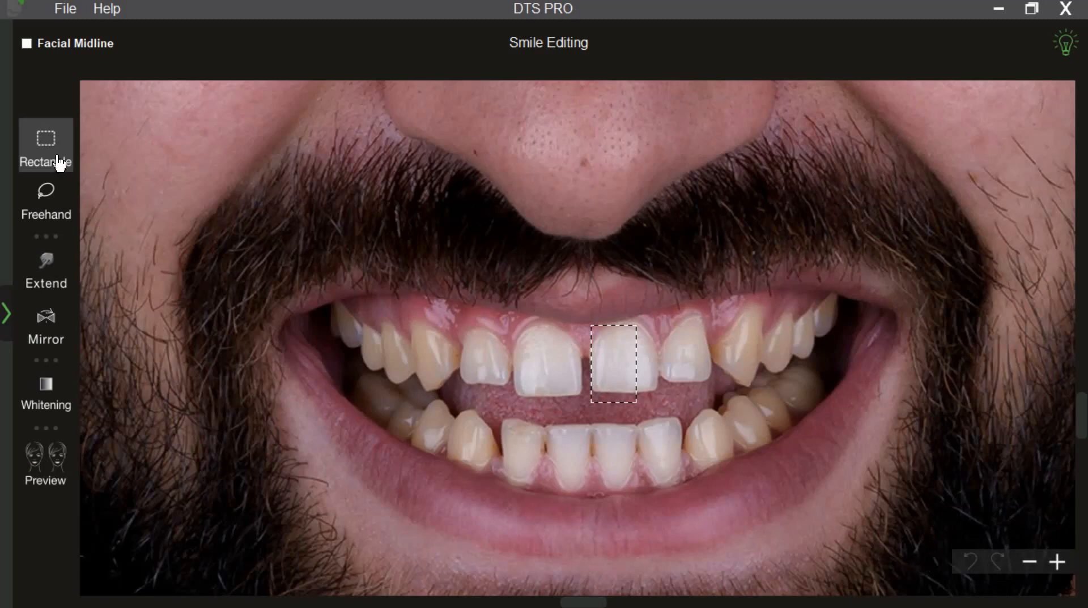
Frame both upper central incisors with a rectangular selection and enlarge them slightly with Transform
left_click_drag(504, 316, 661, 417)
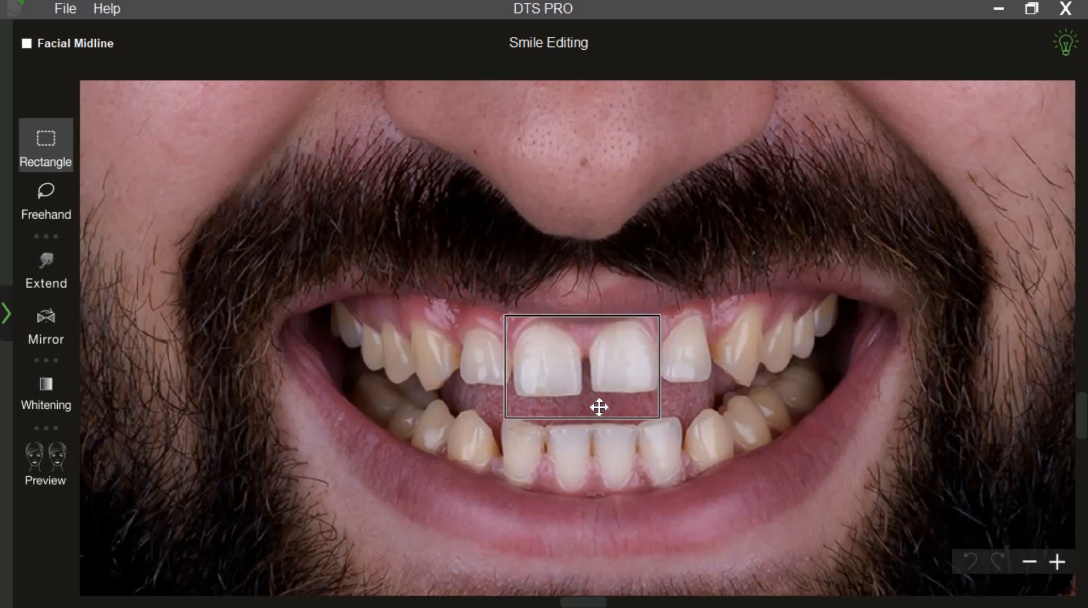
left_click(621, 450)
left_click_drag(511, 309, 659, 410)
right_click(630, 379)
left_click(630, 379)
mouse_move(591, 414)
left_mouse_down()
mouse_move(588, 397)
mouse_move(588, 406)
left_mouse_up()
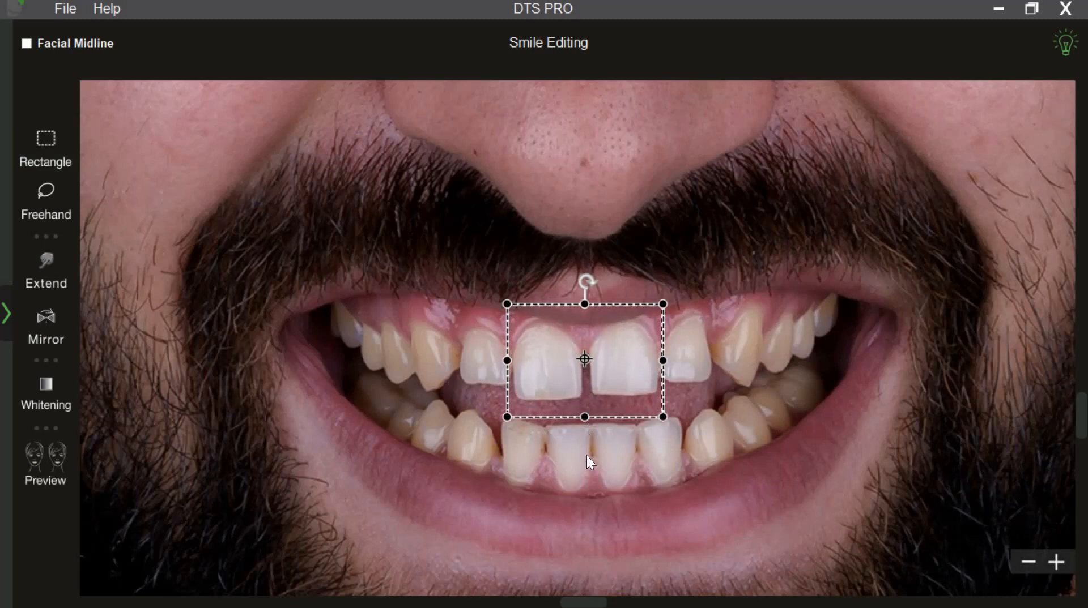
left_click(587, 456)
Transform the area from the patient's upper right canine to the central incisor, nudging it toward the midline and back
left_click_drag(408, 301, 584, 400)
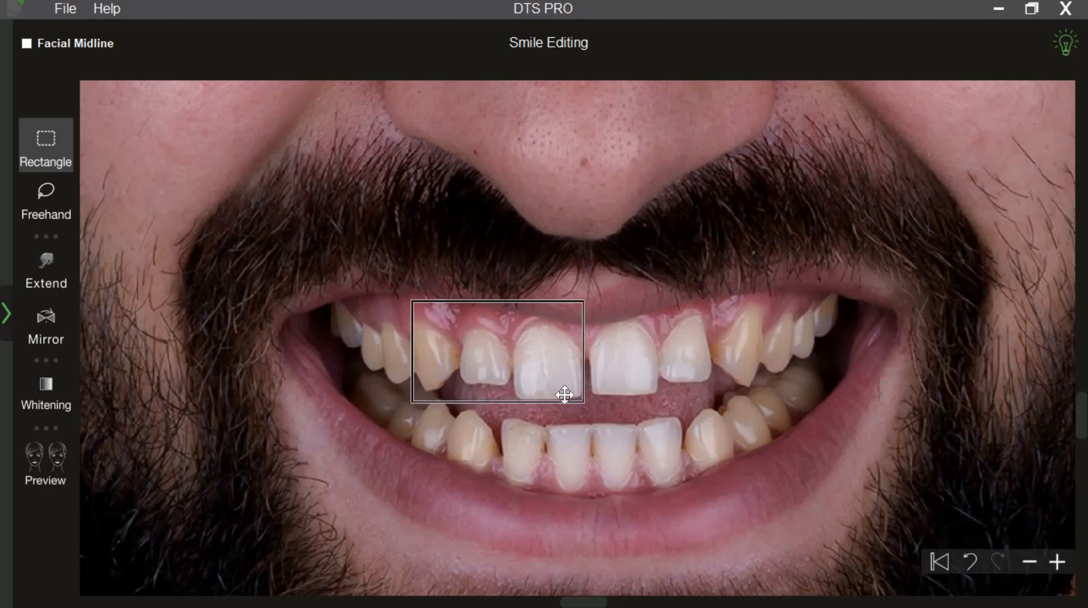
right_click(543, 391)
left_click(544, 391)
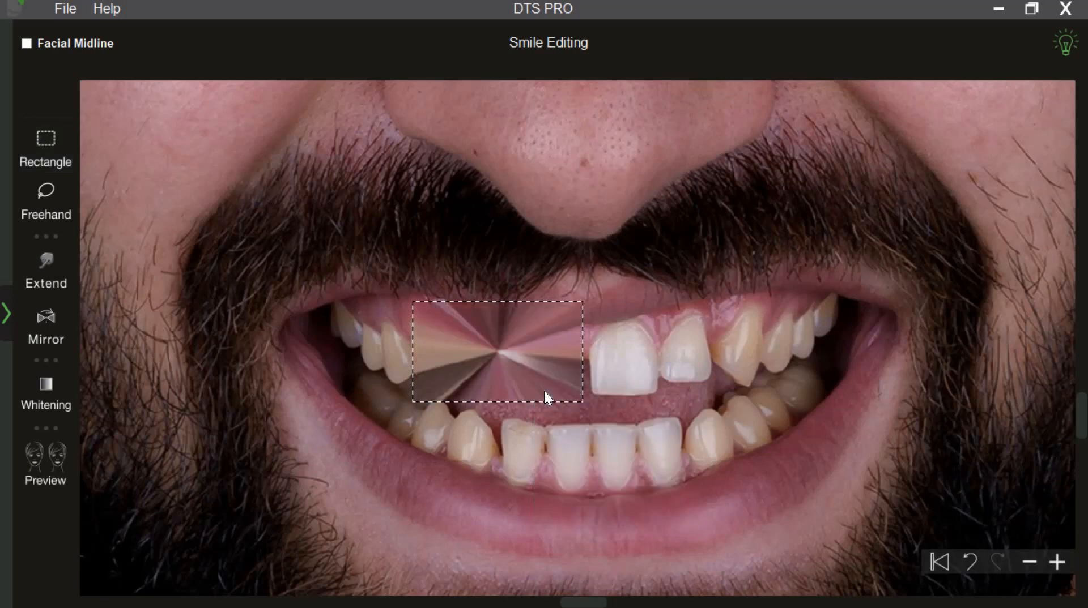
key("Right")
key("Right")
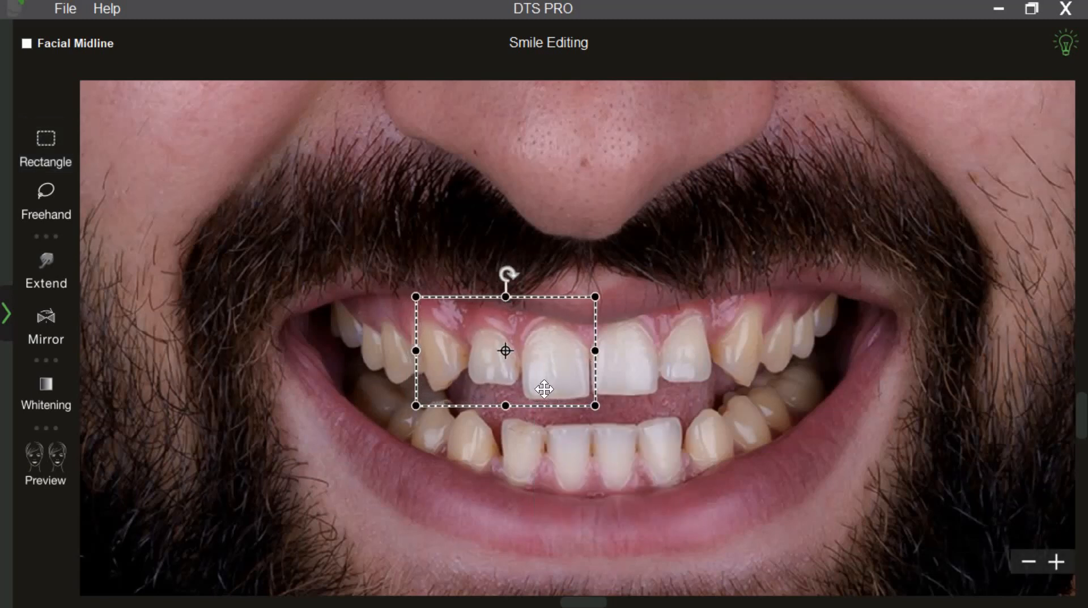
key("Left")
key("Left")
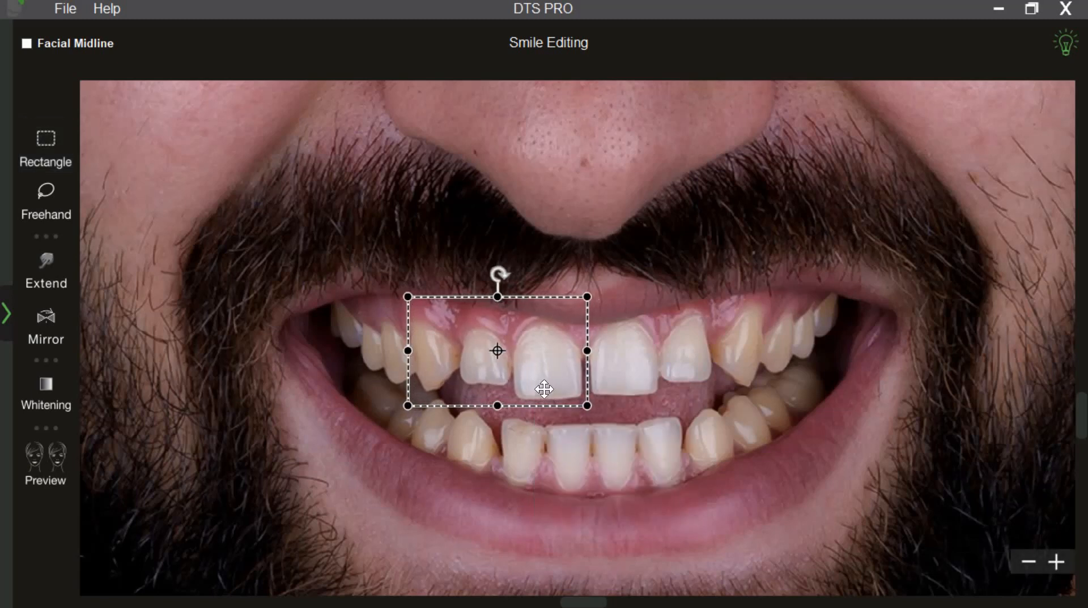
key("Right")
key("Right")
key("Left")
key("Left")
left_click(549, 428)
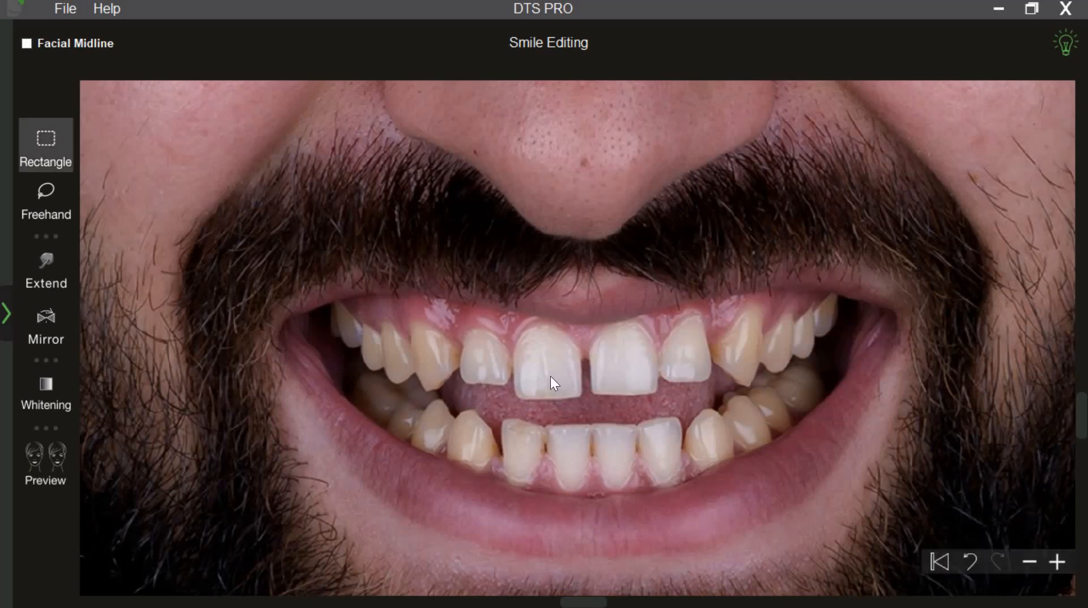
Return to the image opening page and remove the current facial photo, discarding all its changes
left_click(7, 318)
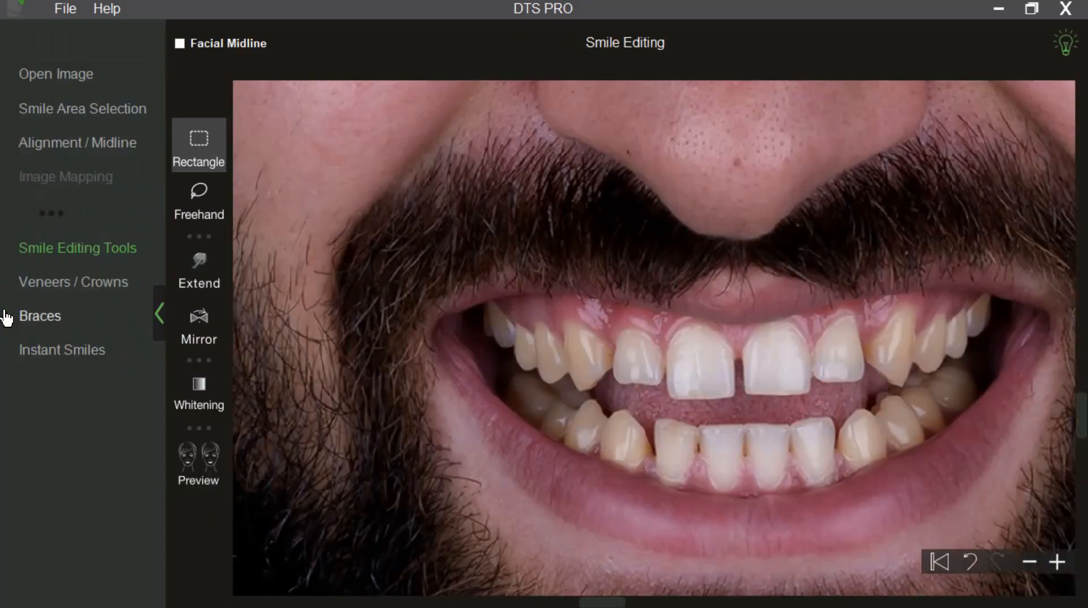
left_click(49, 79)
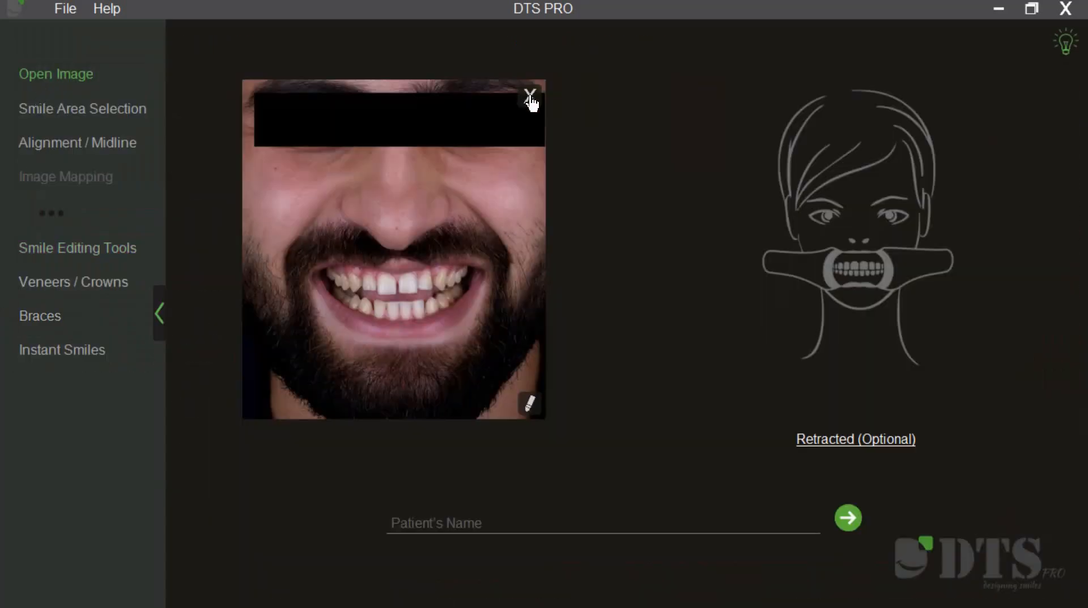
left_click(530, 97)
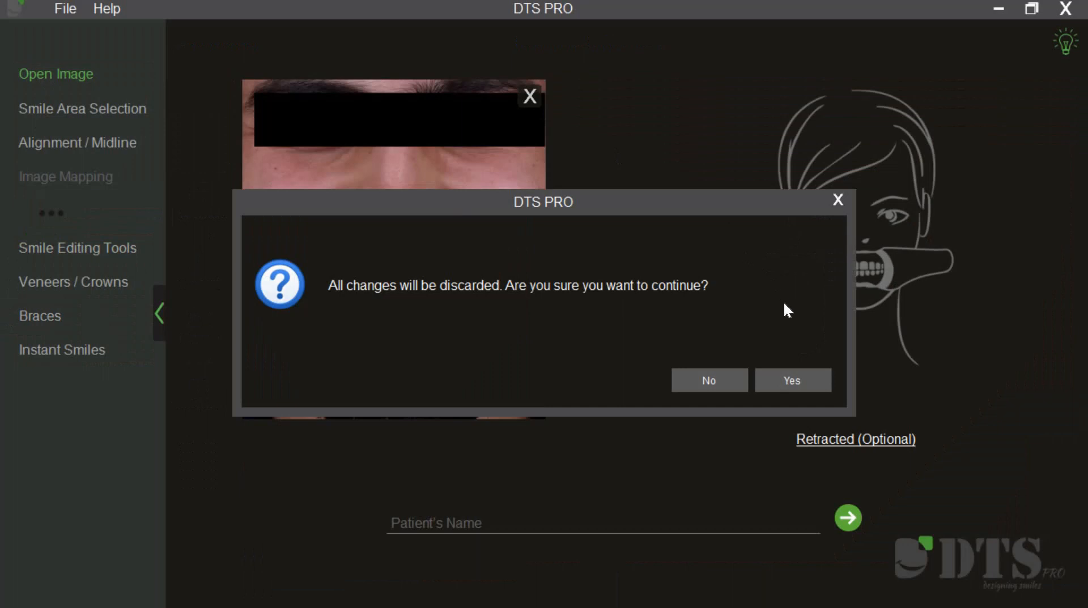
left_click(810, 381)
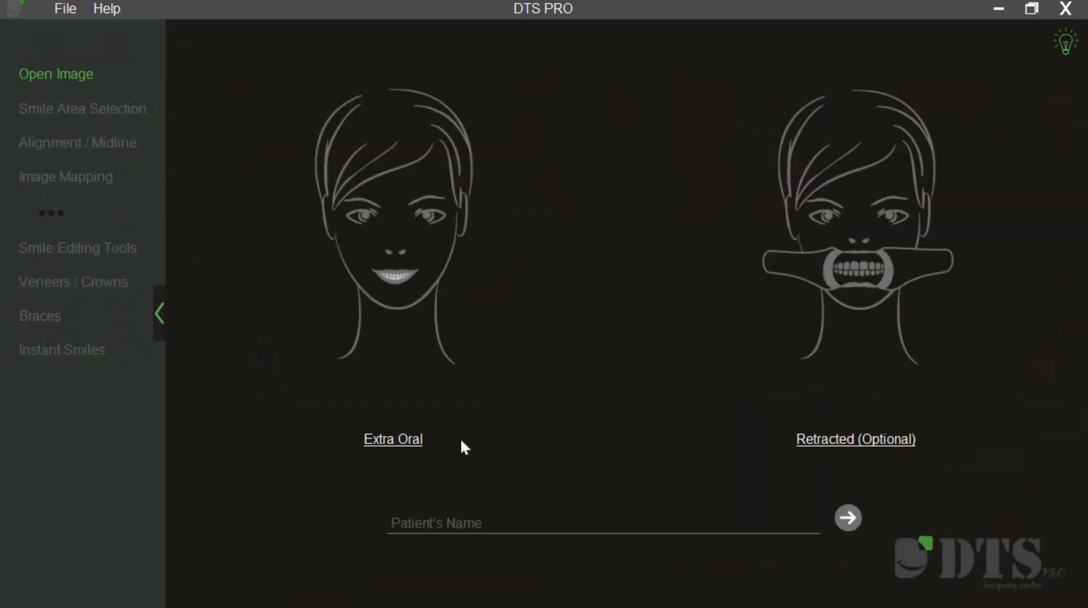
Load another patient's extra oral facial photo, accept it without image edits and proceed to smile editing
left_click(520, 442)
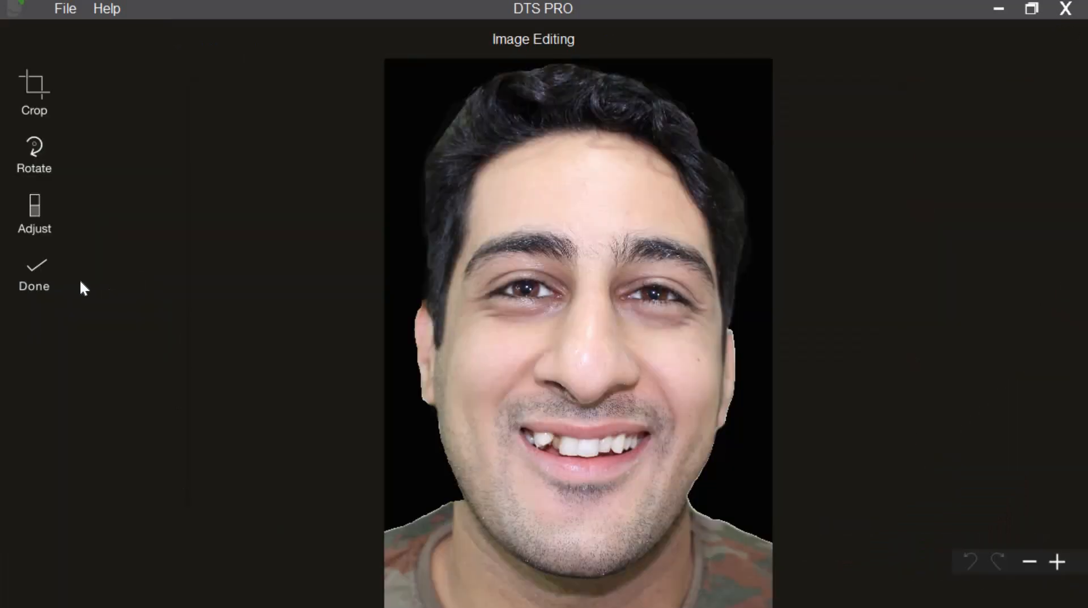
left_click(58, 290)
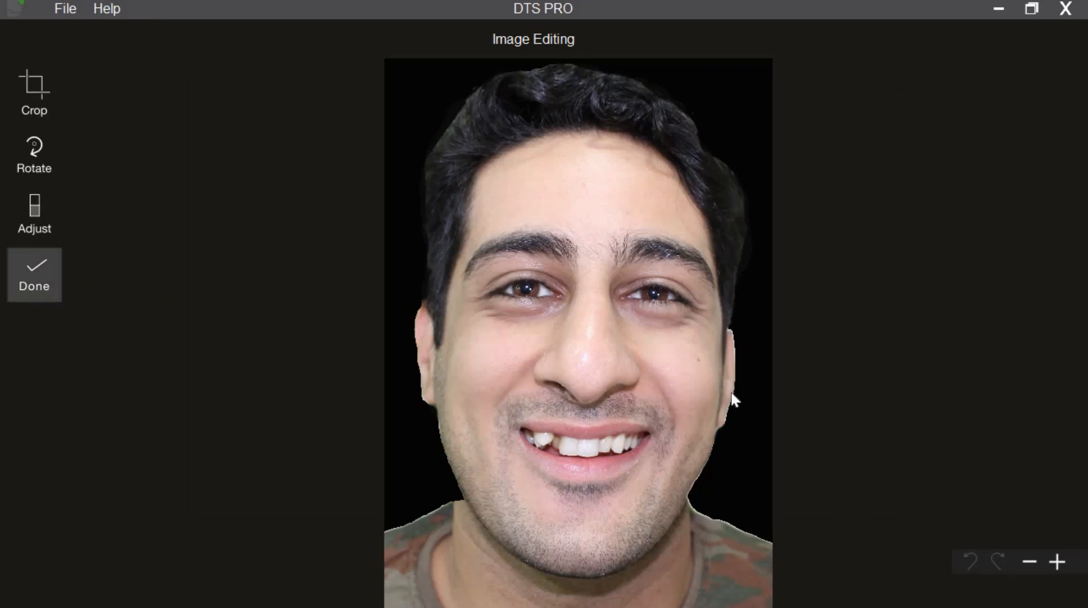
left_click(217, 168)
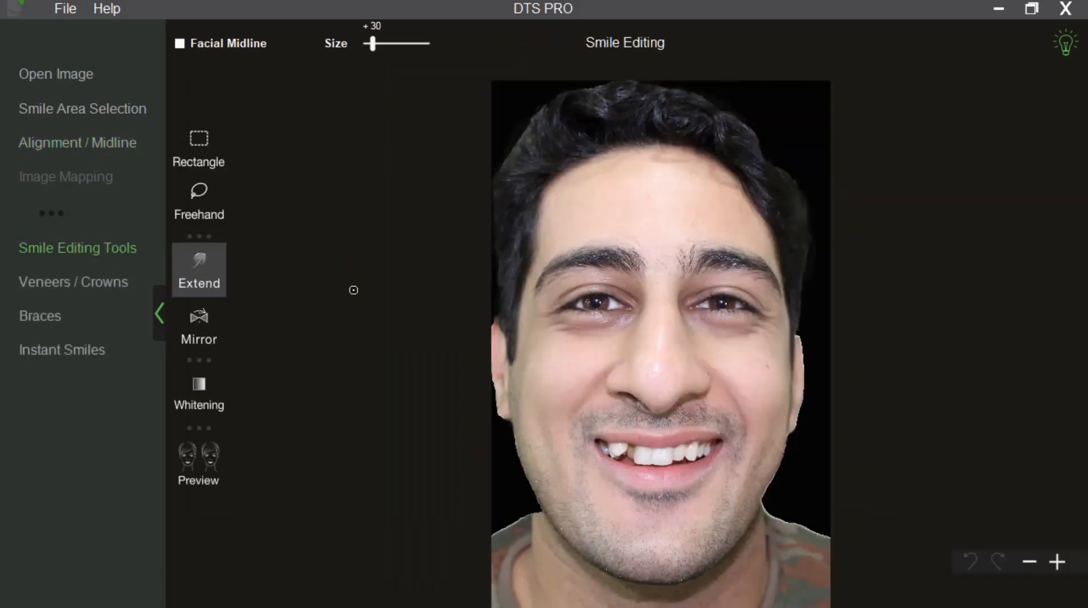
Reshape the edges of the two upper central incisors with the Extend brush at size 92
scroll(596, 458, "up", 4)
left_click_drag(599, 460, 585, 204)
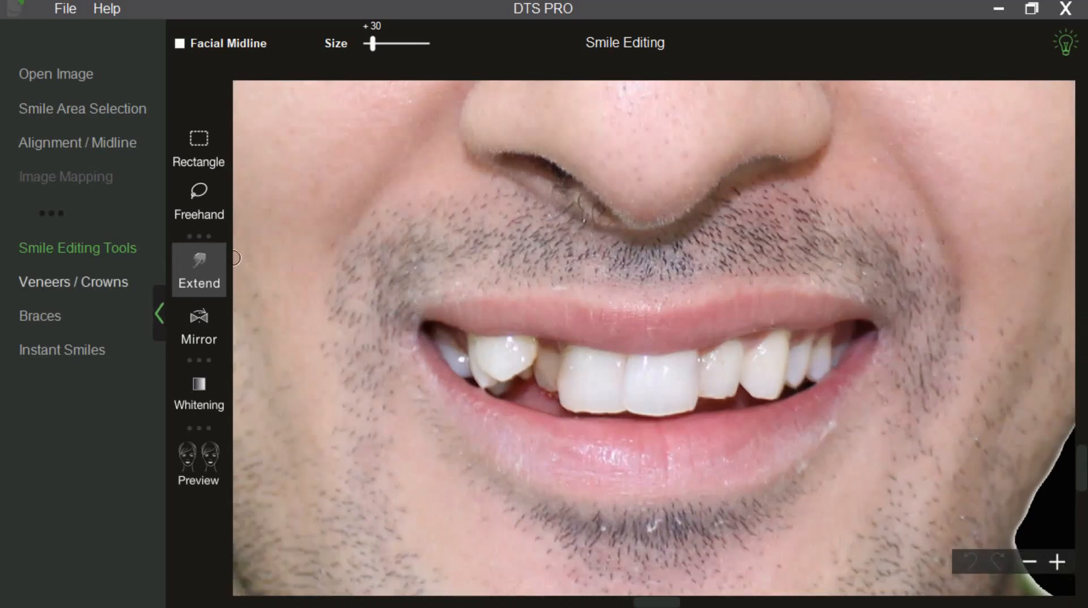
left_click(159, 313)
left_click_drag(359, 391, 469, 378)
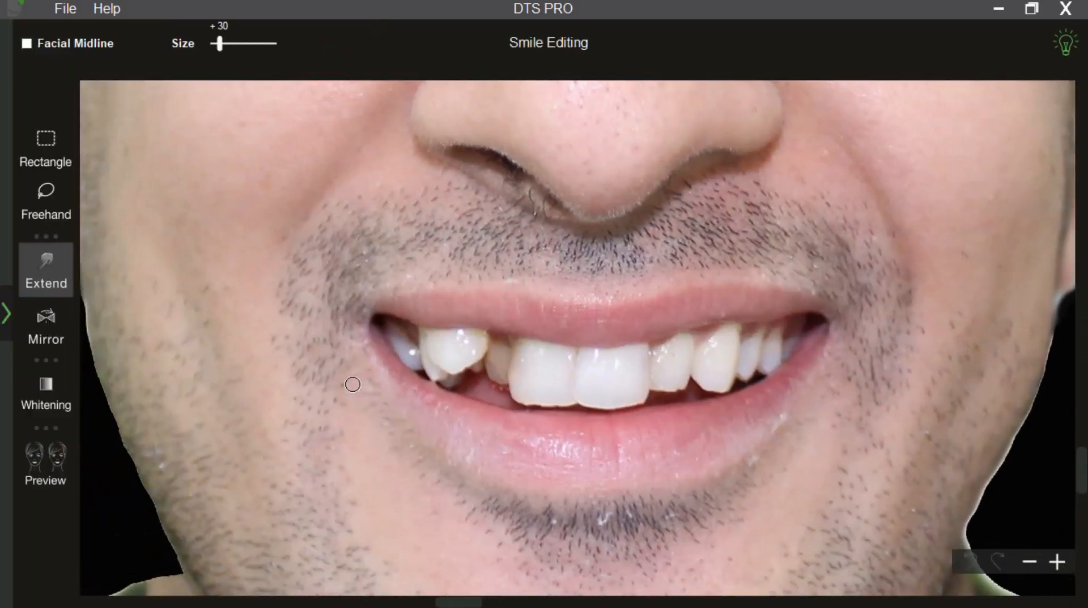
left_click(61, 276)
left_click_drag(234, 47, 242, 45)
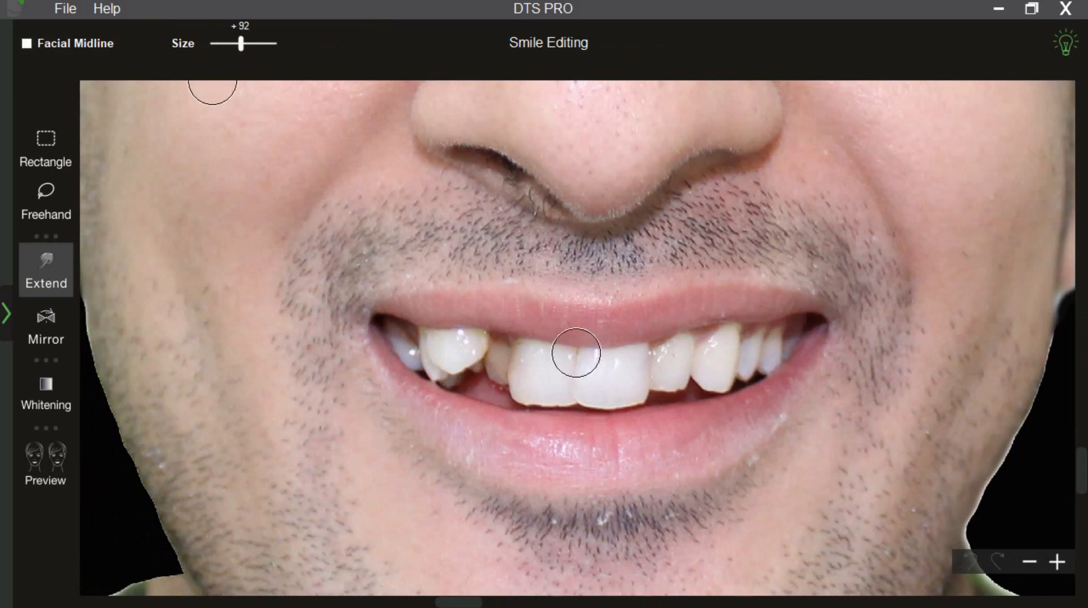
left_click_drag(577, 381, 576, 369)
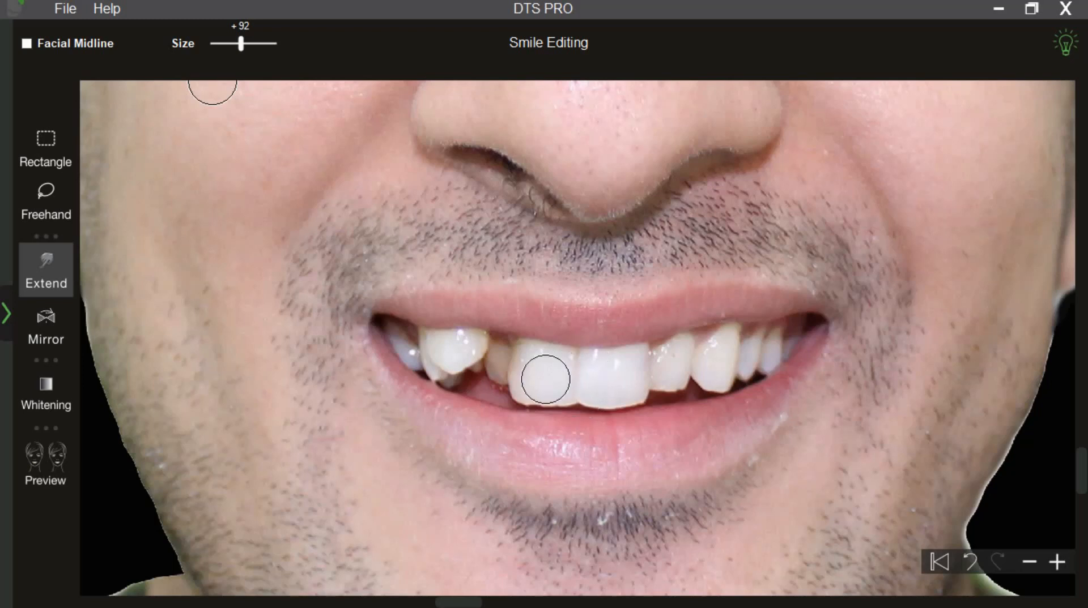
Frame the lower part of the patient's upper left lateral incisor and lengthen it downward with Transform
scroll(631, 382, "up", 2)
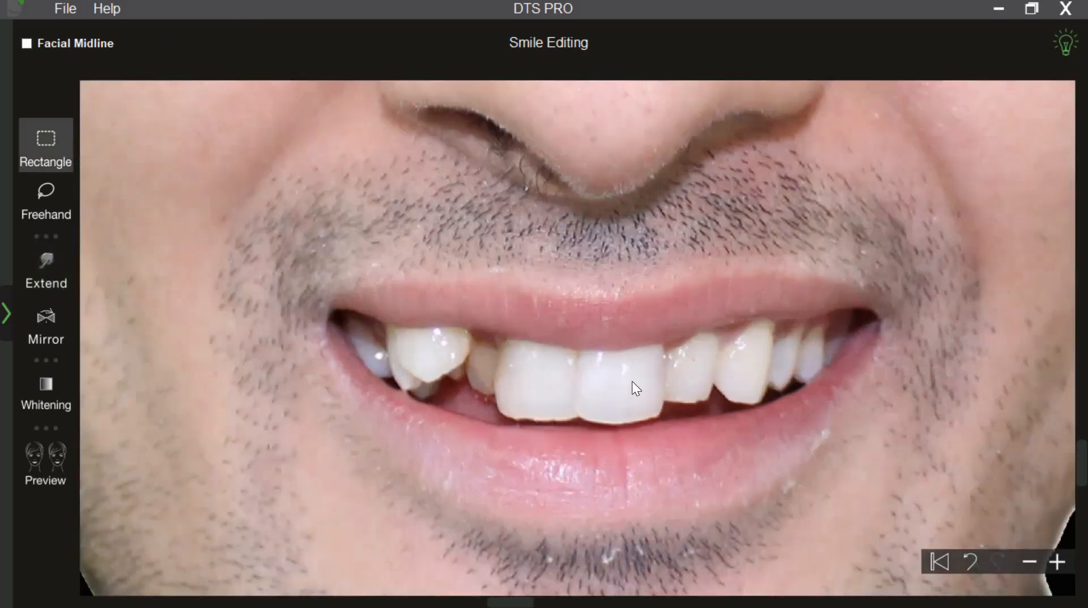
left_click_drag(697, 402, 716, 410)
right_click(698, 393)
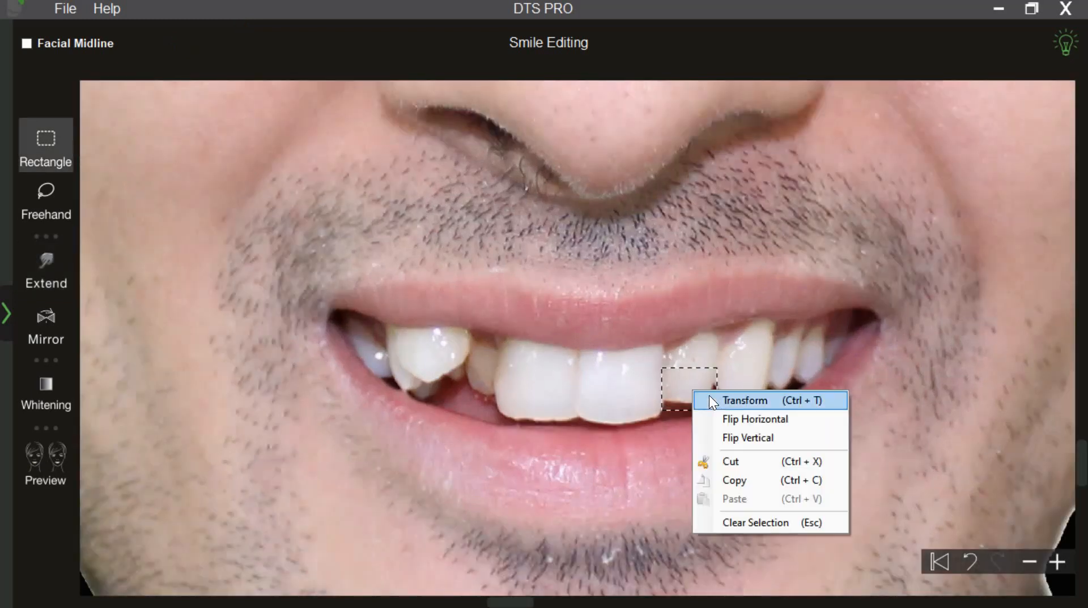
left_click(702, 403)
left_click_drag(690, 412, 690, 419)
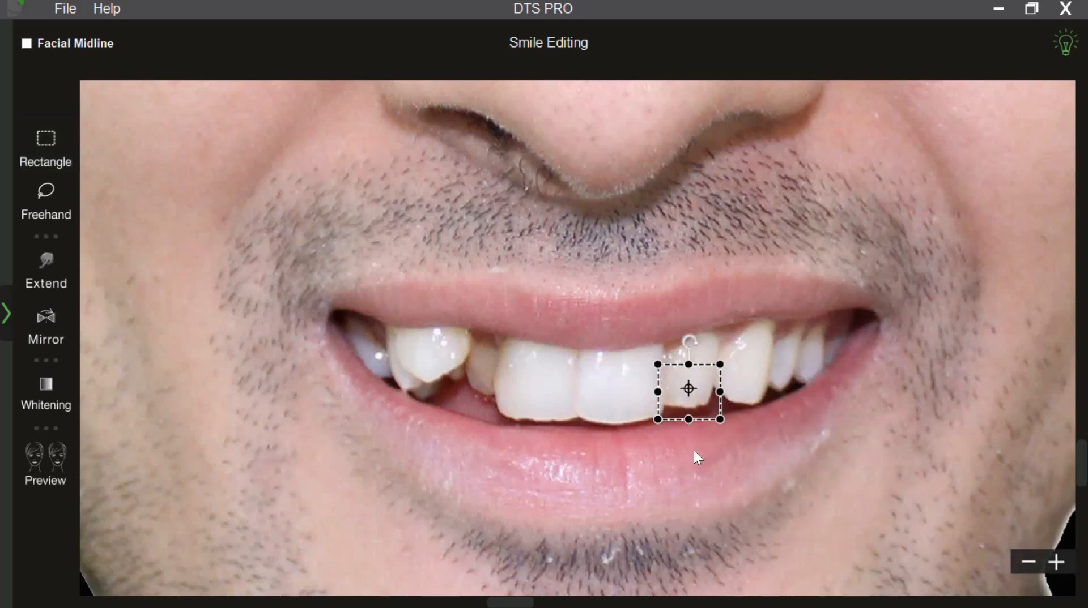
left_click(694, 450)
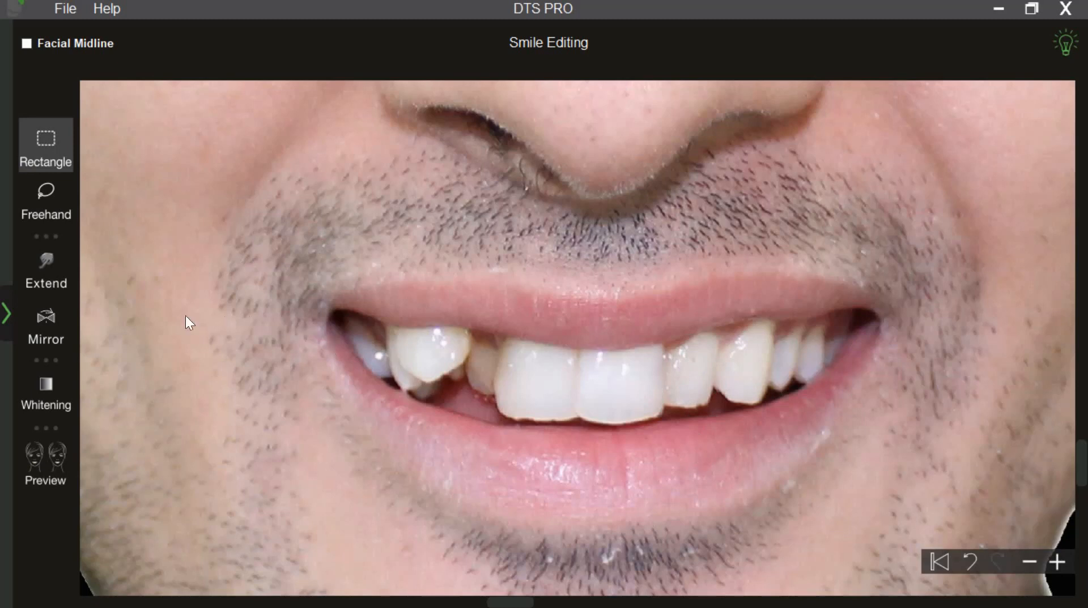
Mirror the patient's upper left teeth and smile corner onto the right side with the Mirror brush at size 123, sampling from the left central incisor
left_click(47, 323)
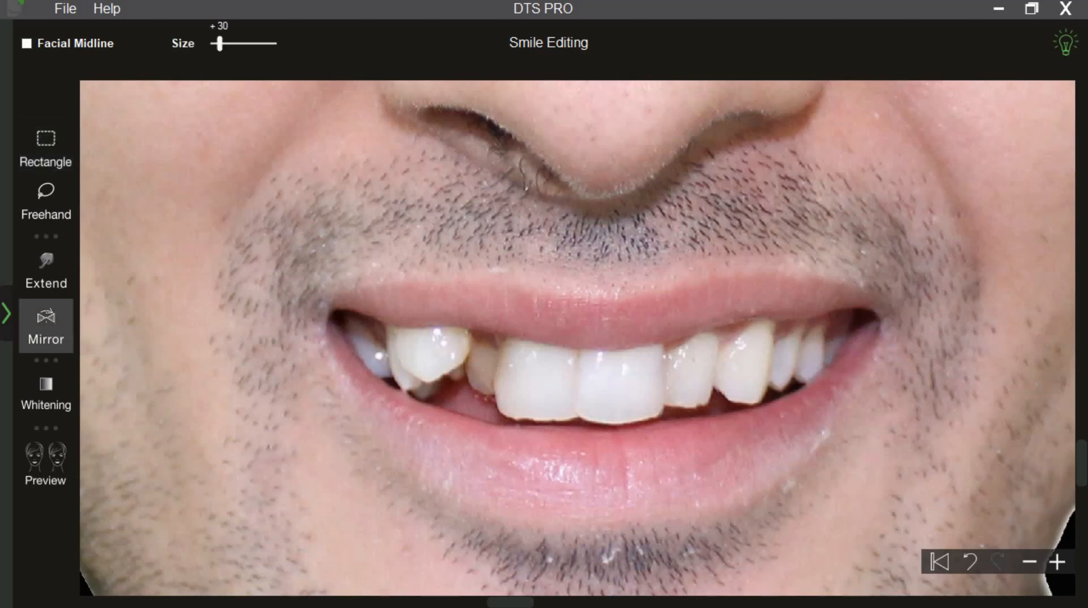
left_click_drag(220, 46, 250, 44)
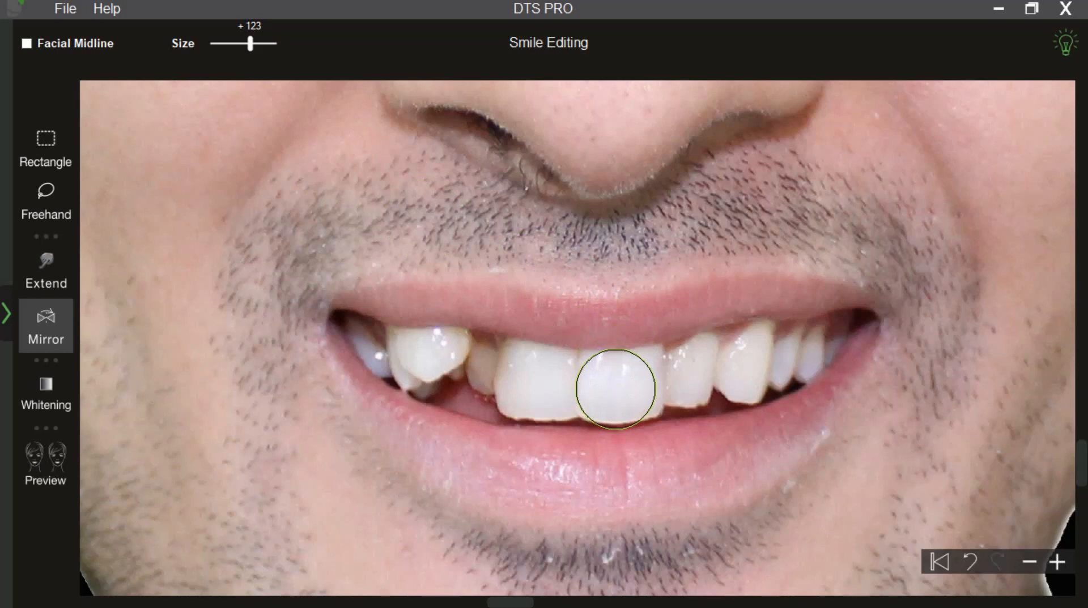
left_click(615, 389, "alt")
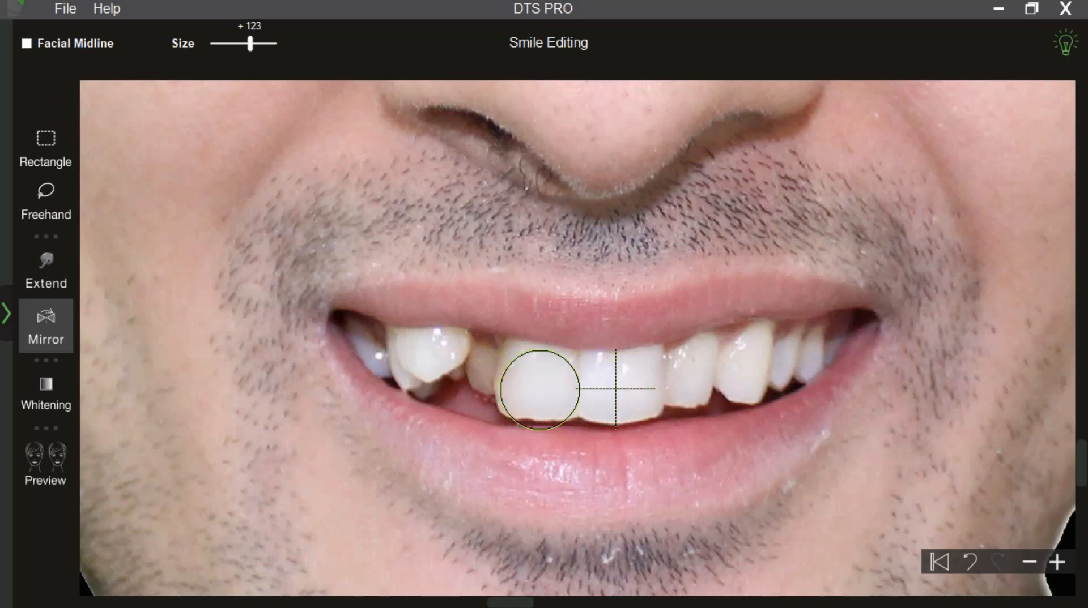
mouse_move(539, 391)
left_mouse_down()
mouse_move(534, 359)
mouse_move(512, 389)
mouse_move(496, 384)
mouse_move(493, 357)
mouse_move(472, 352)
mouse_move(475, 373)
mouse_move(462, 378)
mouse_move(449, 344)
mouse_move(439, 349)
left_mouse_up()
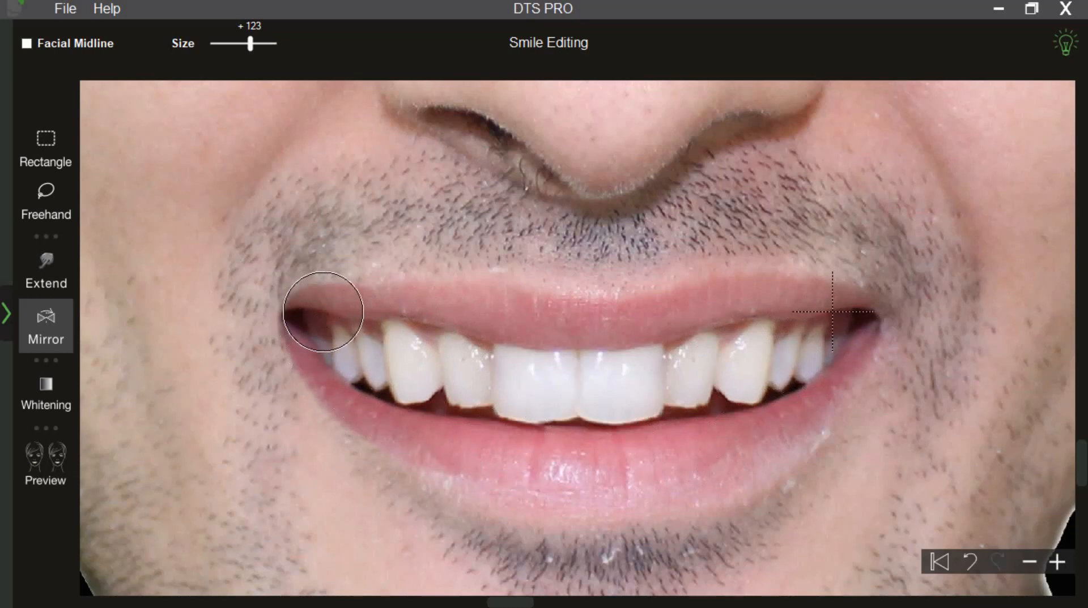
Preview the edited smile beside the original photo and play the before-and-after transition
scroll(568, 473, "down", 1)
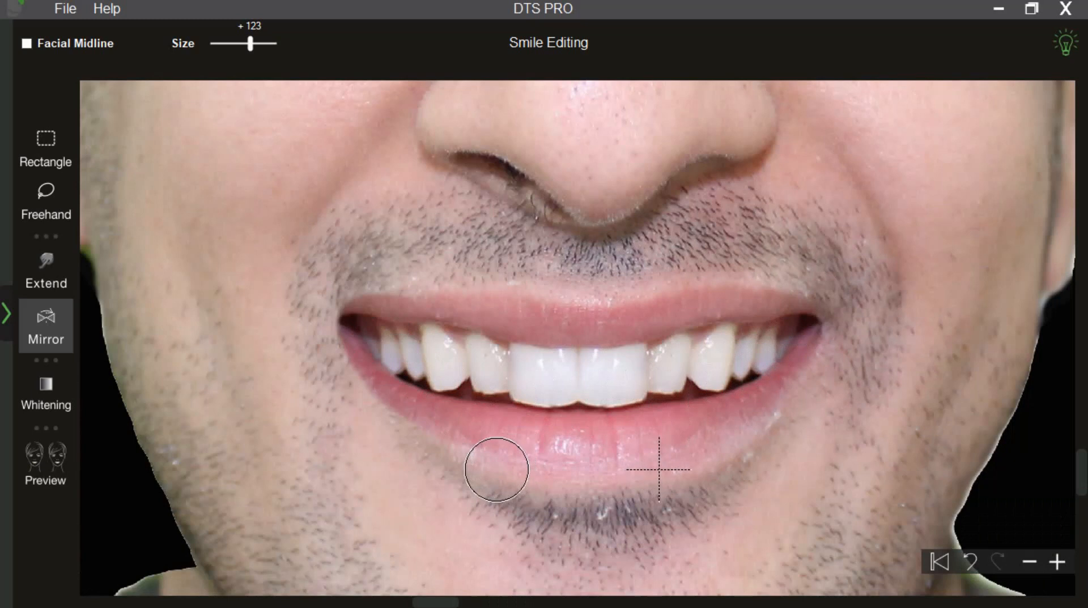
left_click(60, 471)
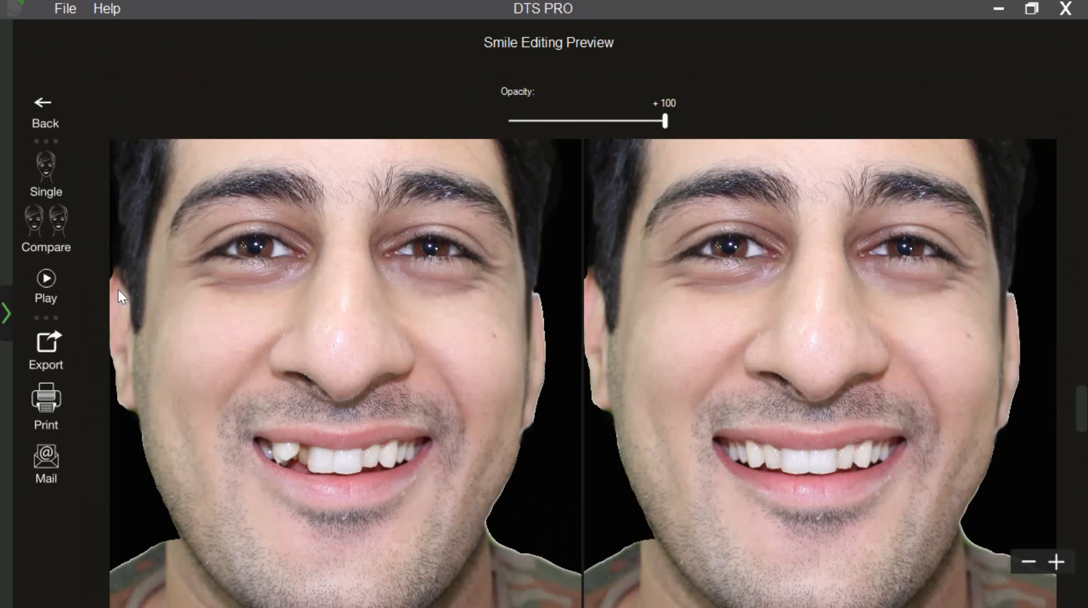
left_click(46, 283)
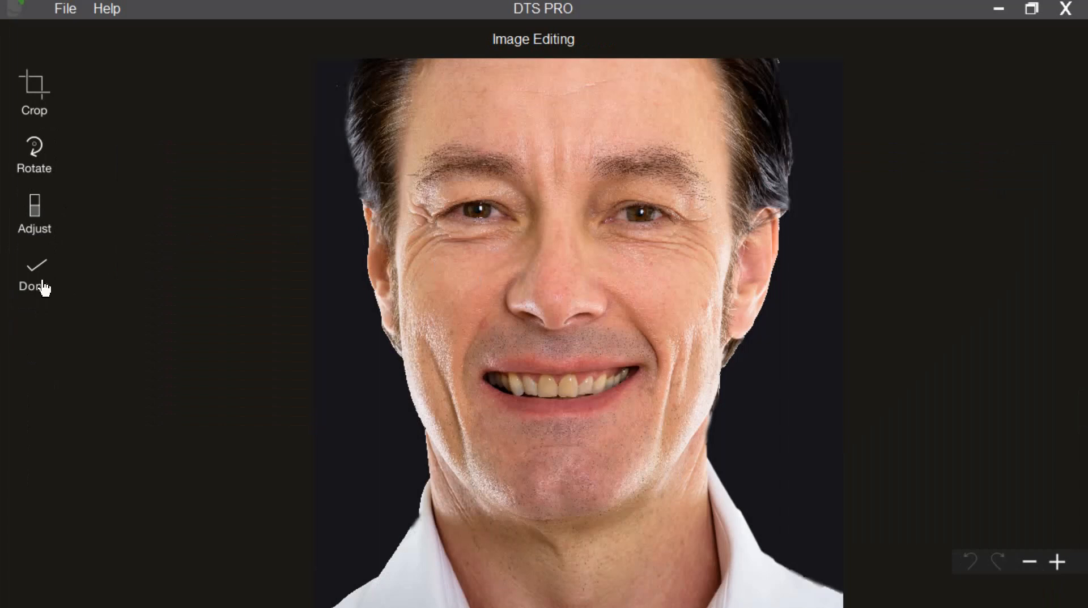
Accept the new patient's facial photo without image edits and whiten the teeth with whiteness +58 and brightness +13
left_click(43, 283)
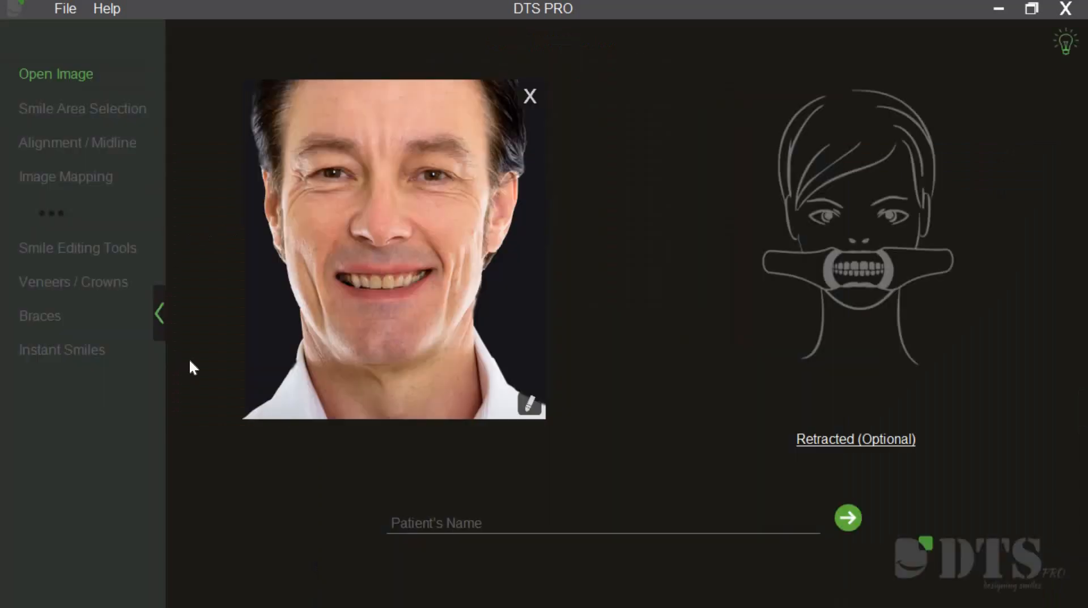
left_click(846, 518)
left_click(59, 412)
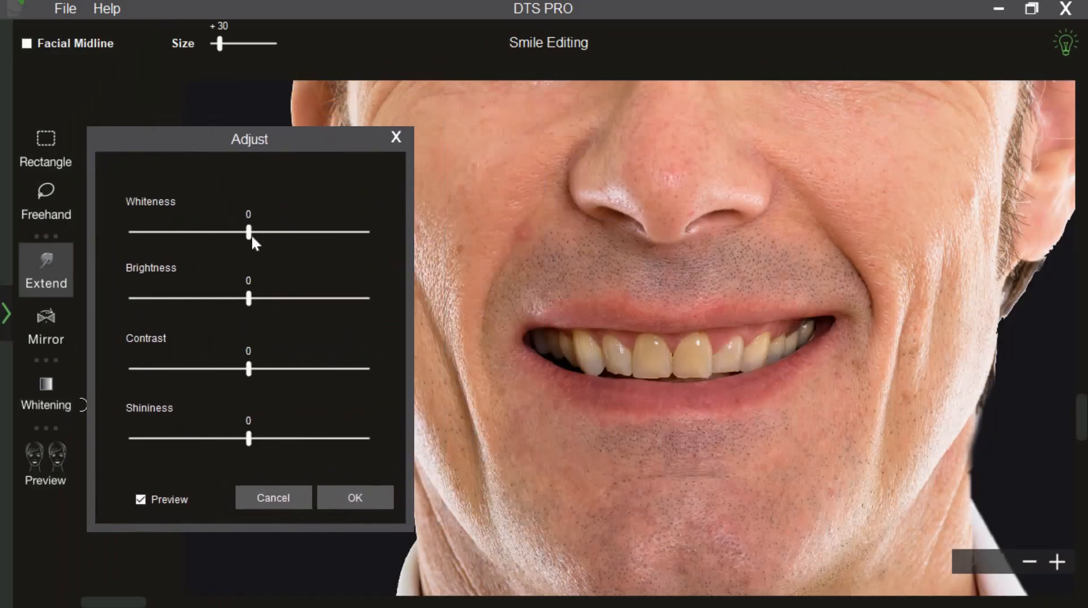
left_click_drag(262, 238, 320, 233)
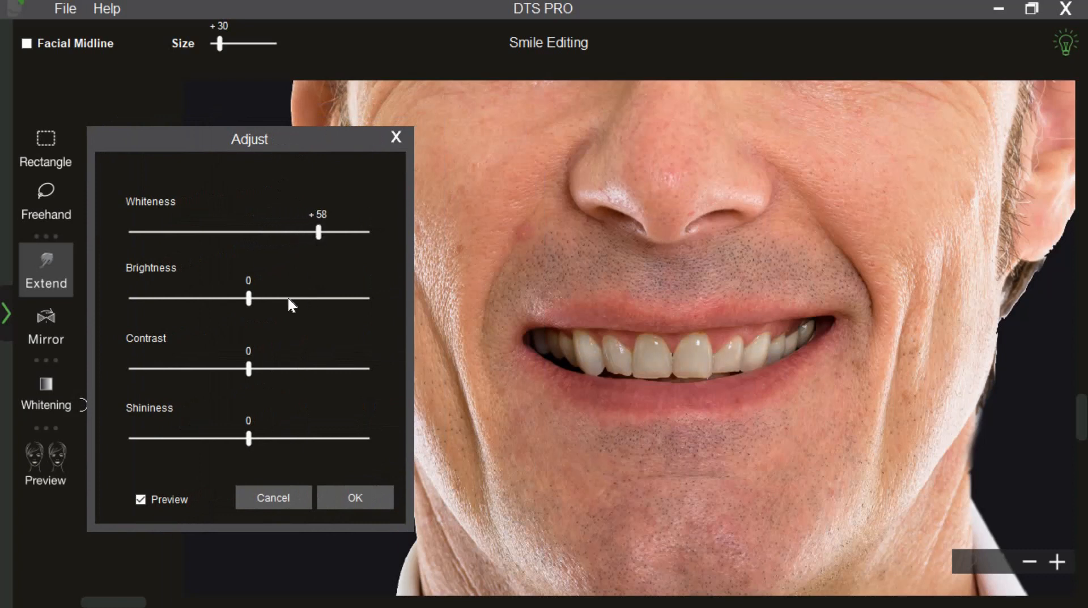
left_click_drag(250, 300, 266, 297)
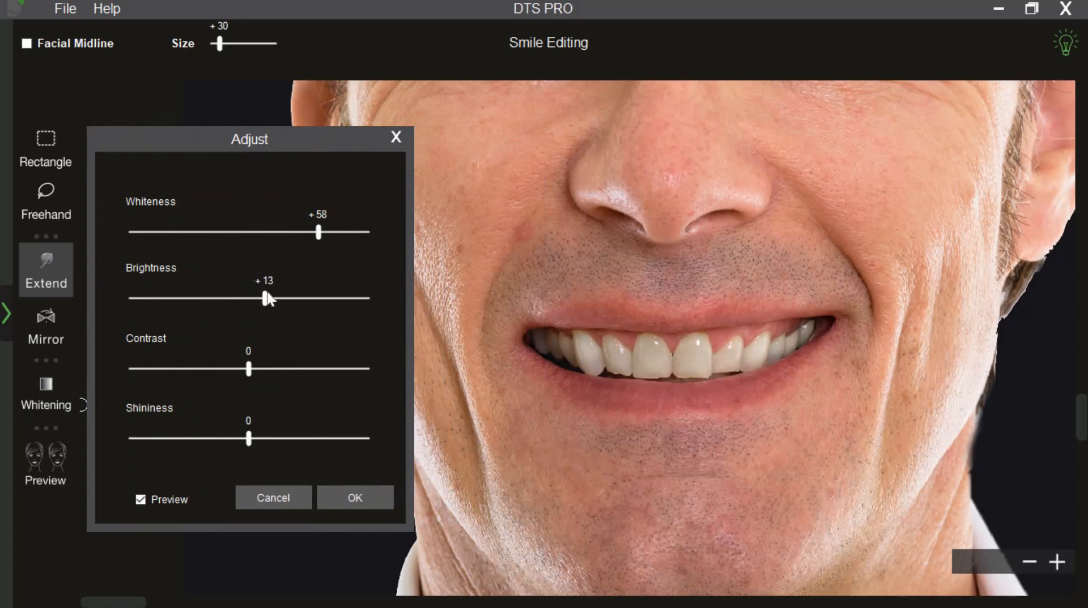
left_click(355, 498)
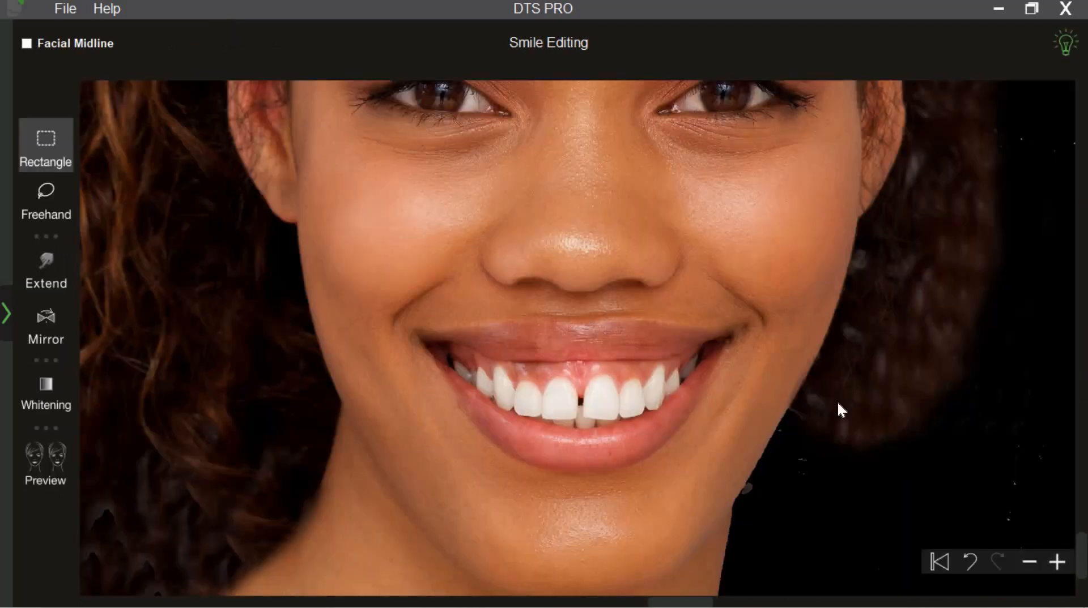
Frame the inner half of the patient's upper right central incisor and widen it toward the midline gap with Transform
scroll(773, 475, "up", 3)
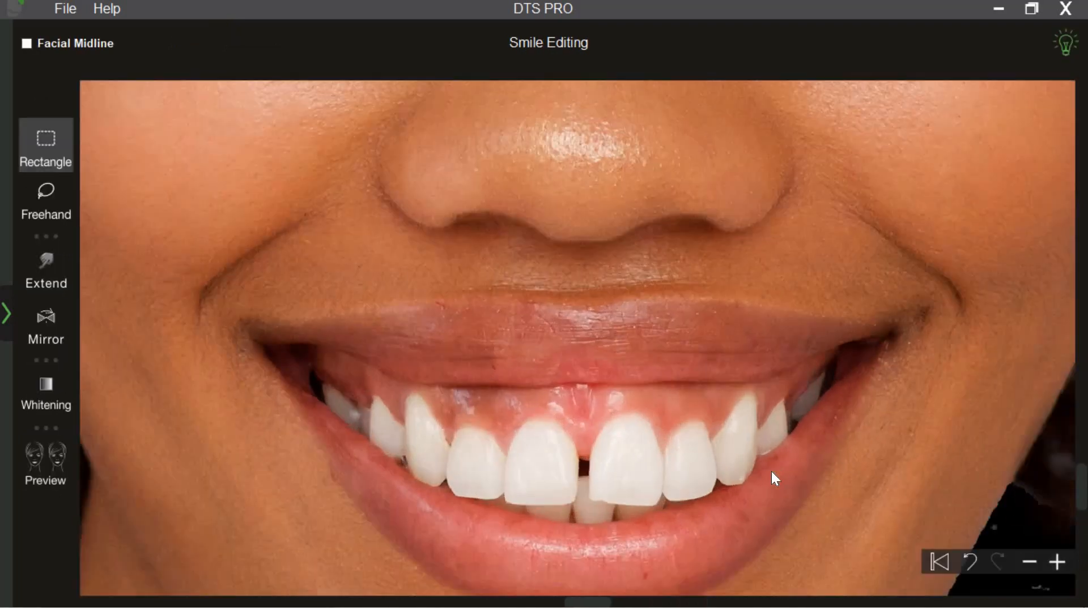
scroll(739, 412, "up", 1)
scroll(711, 426, "up", 2)
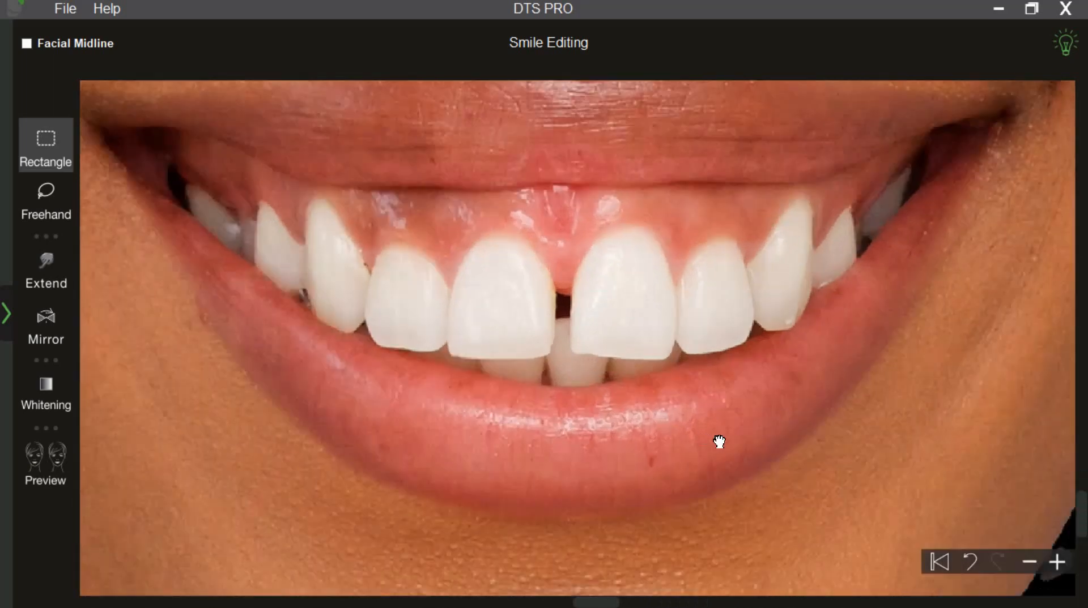
scroll(729, 442, "up", 2)
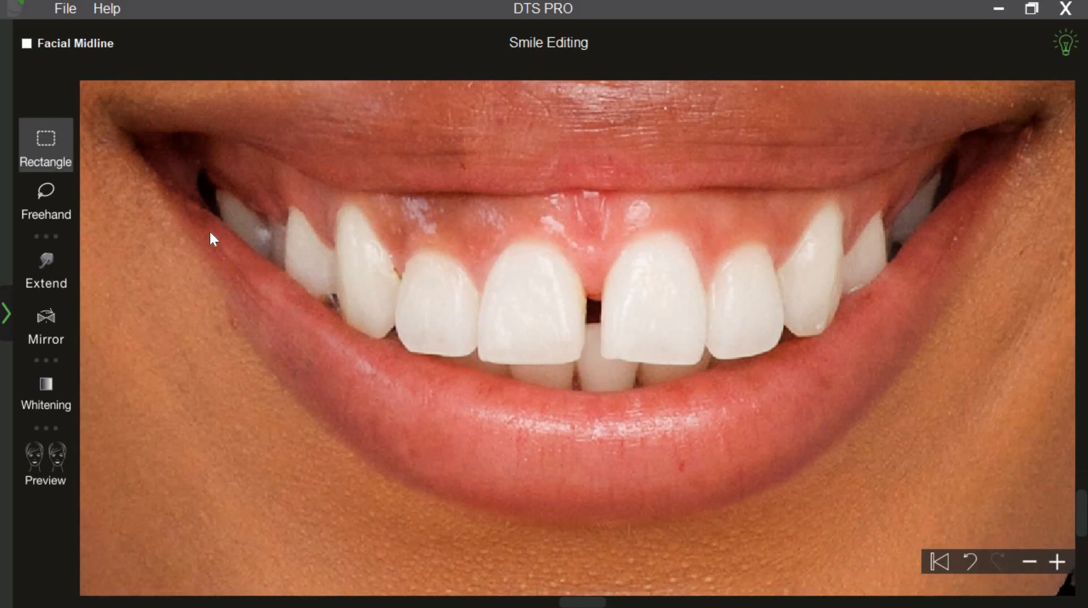
scroll(513, 226, "up", 1)
left_click_drag(513, 214, 587, 375)
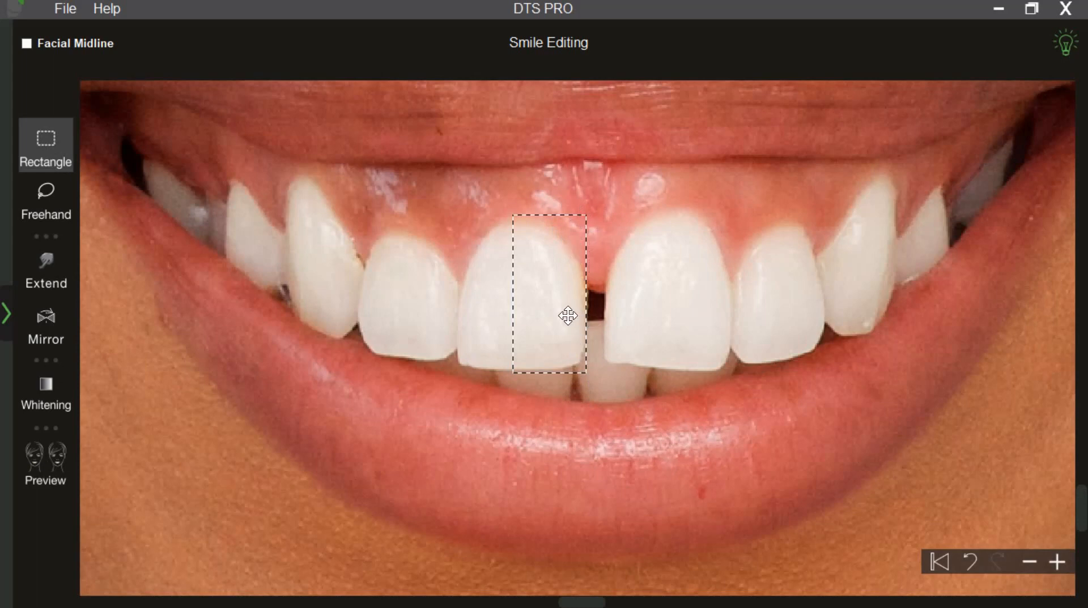
mouse_move(567, 315)
left_mouse_down()
mouse_move(554, 316)
mouse_move(567, 315)
left_mouse_up()
right_click(567, 315)
left_click(577, 325)
left_click_drag(593, 295, 605, 296)
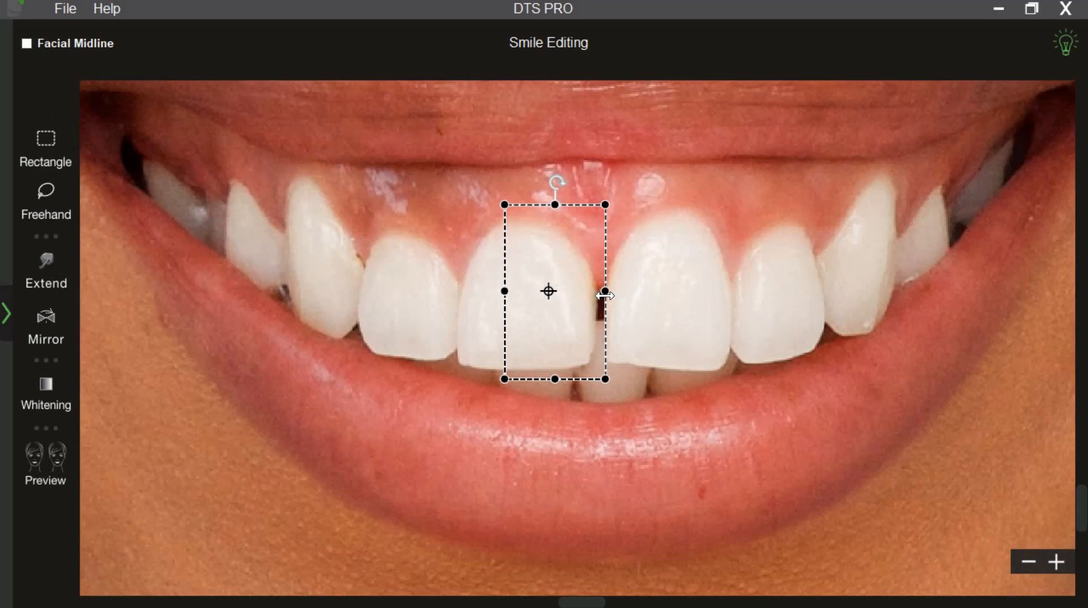
left_click(648, 341)
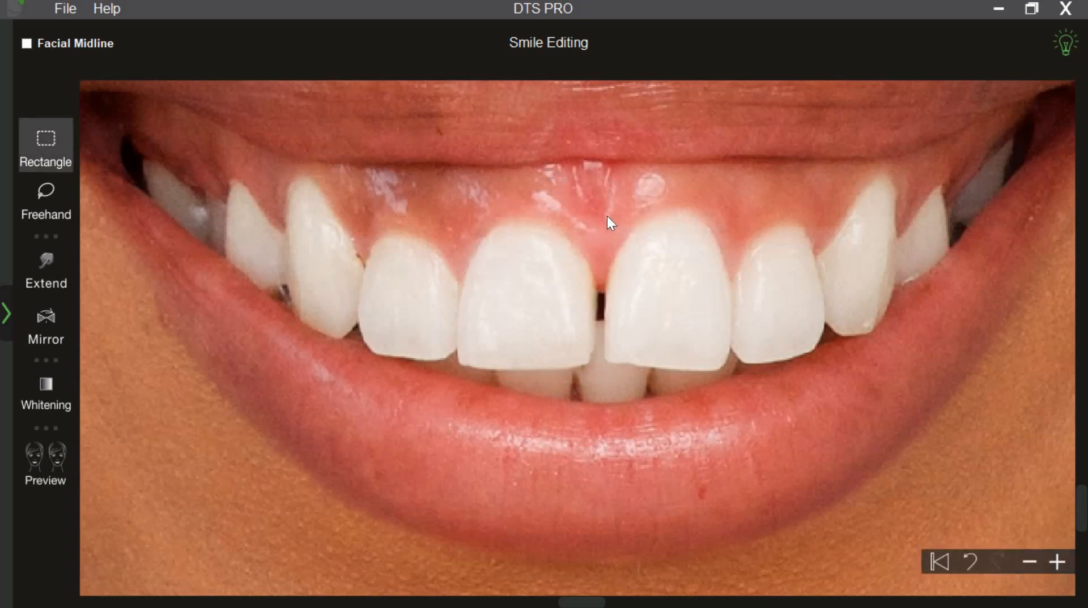
Frame the inner half of the patient's upper left central incisor and stretch it toward the midline with Transform
left_click_drag(606, 215, 661, 350)
right_click(664, 339)
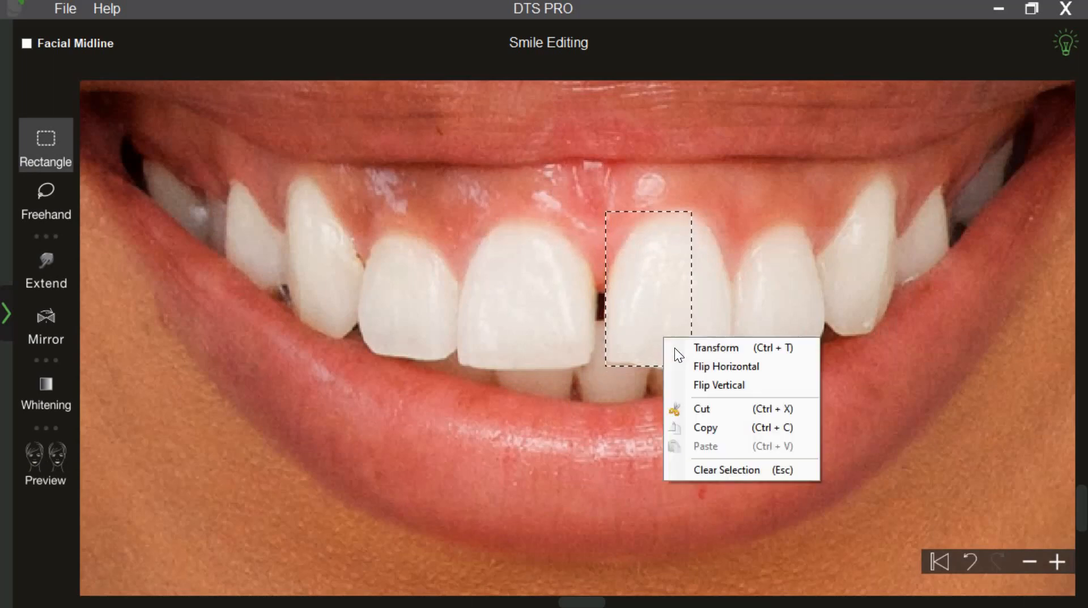
left_click(674, 347)
left_click_drag(593, 308, 588, 308)
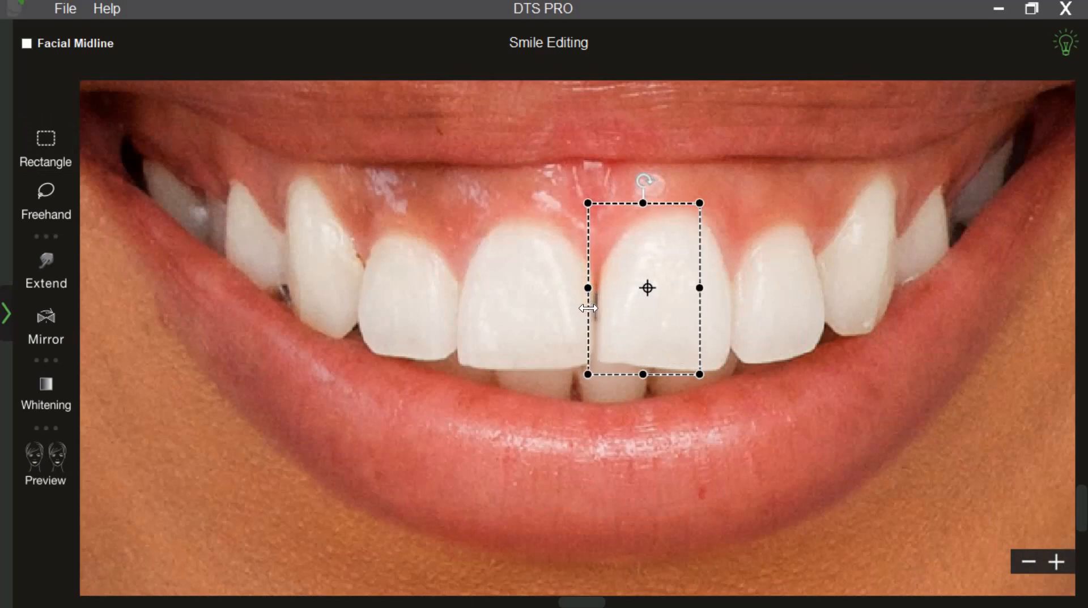
left_click(549, 439)
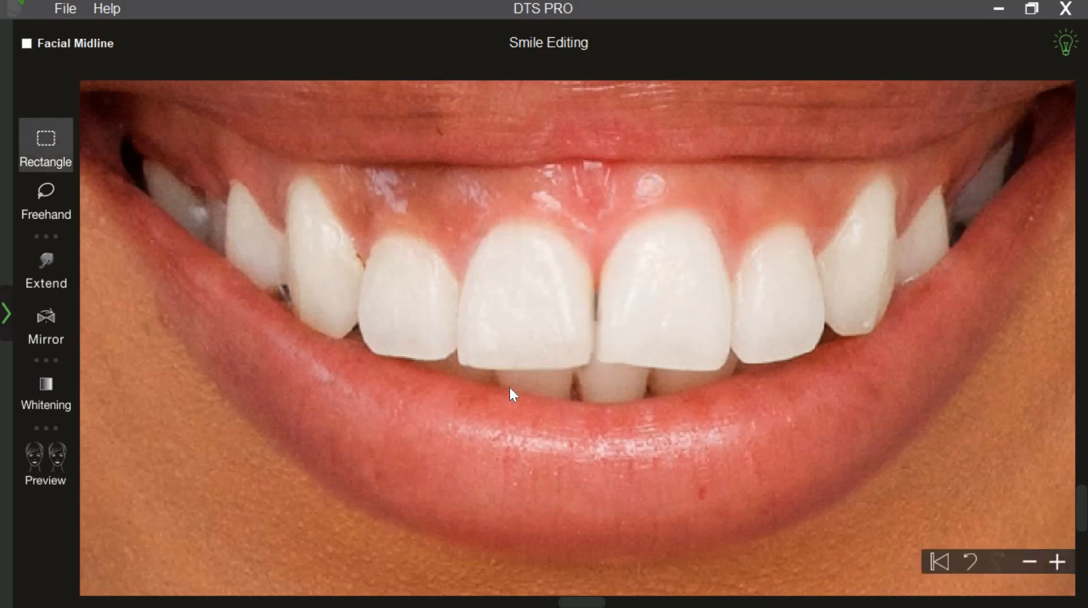
Close the remaining gap between the two upper central incisors with the Extend brush, using sizes 34, 16 and 62
left_click(47, 270)
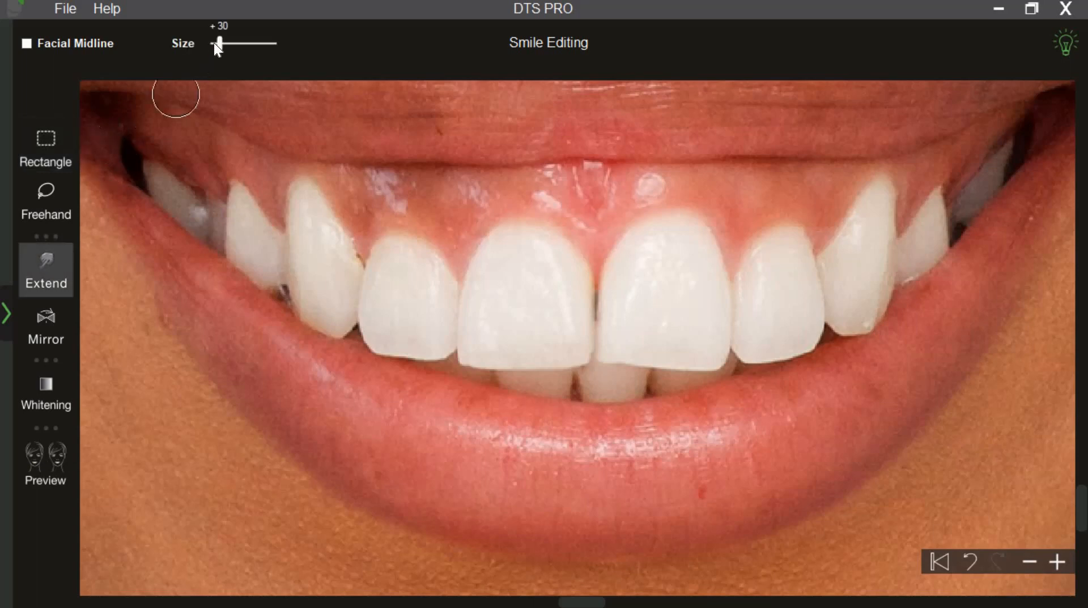
left_click_drag(220, 43, 223, 43)
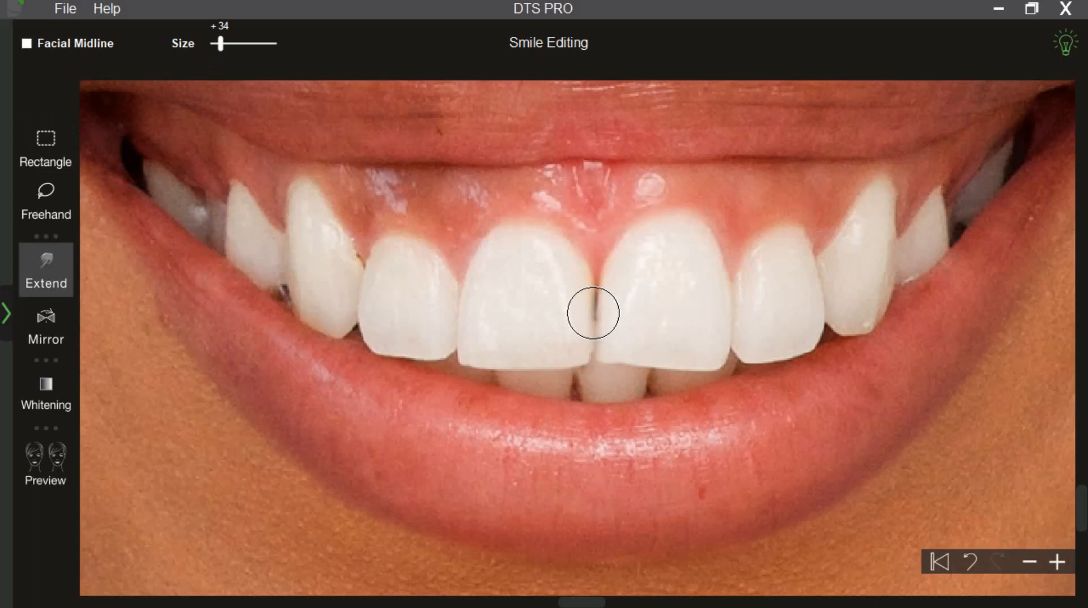
left_click_drag(593, 313, 570, 346)
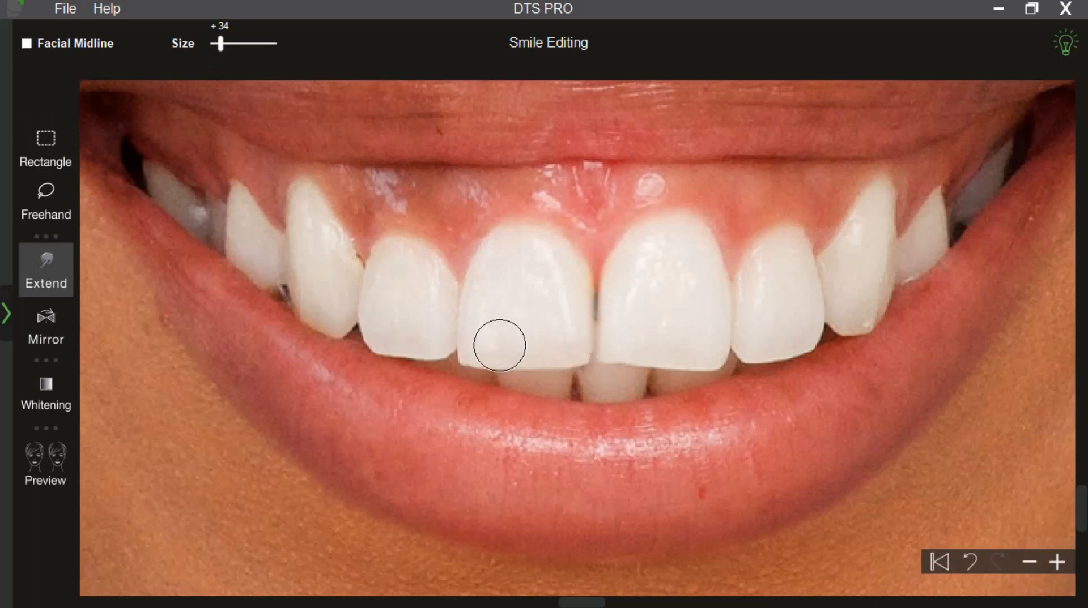
scroll(495, 349, "up", 1)
left_click_drag(221, 44, 214, 44)
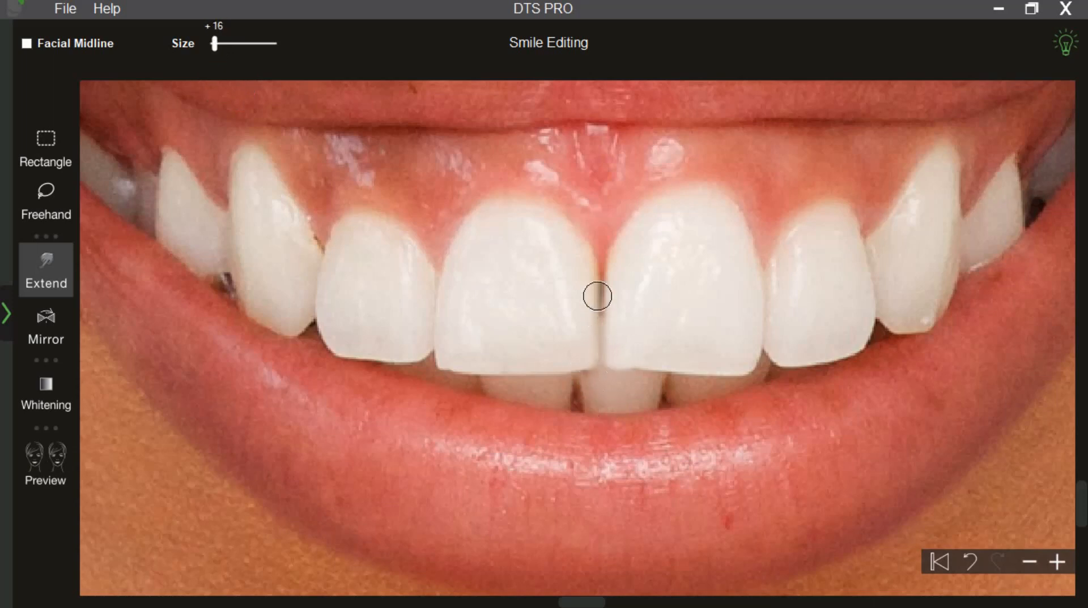
scroll(590, 397, "down", 3)
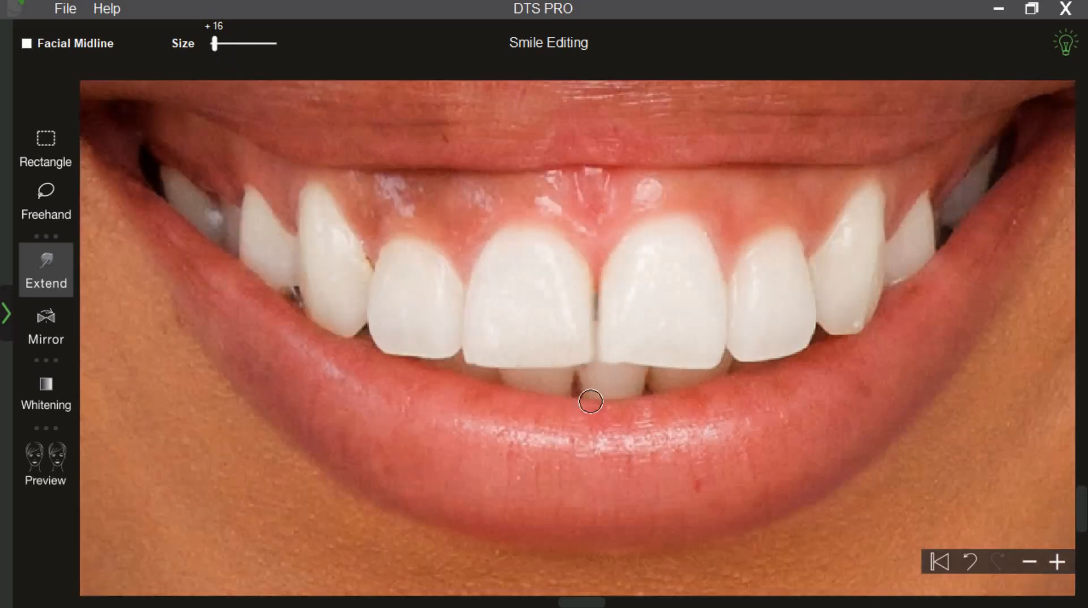
scroll(591, 403, "down", 2)
scroll(113, 340, "up", 3)
left_click_drag(215, 45, 234, 46)
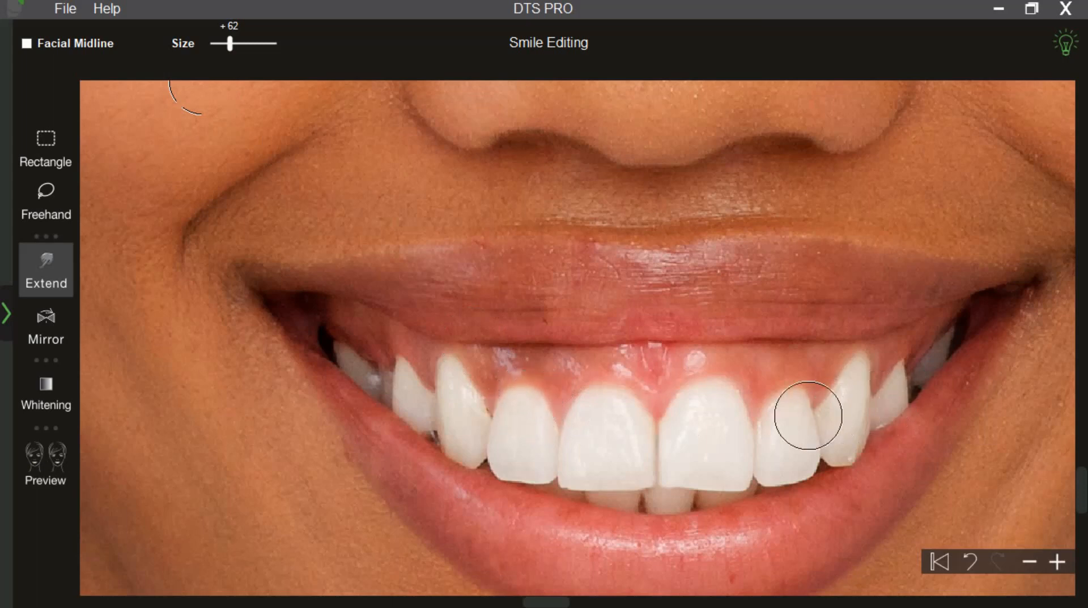
Preview the closed midline gap and play the transition from the original smile
left_click(68, 475)
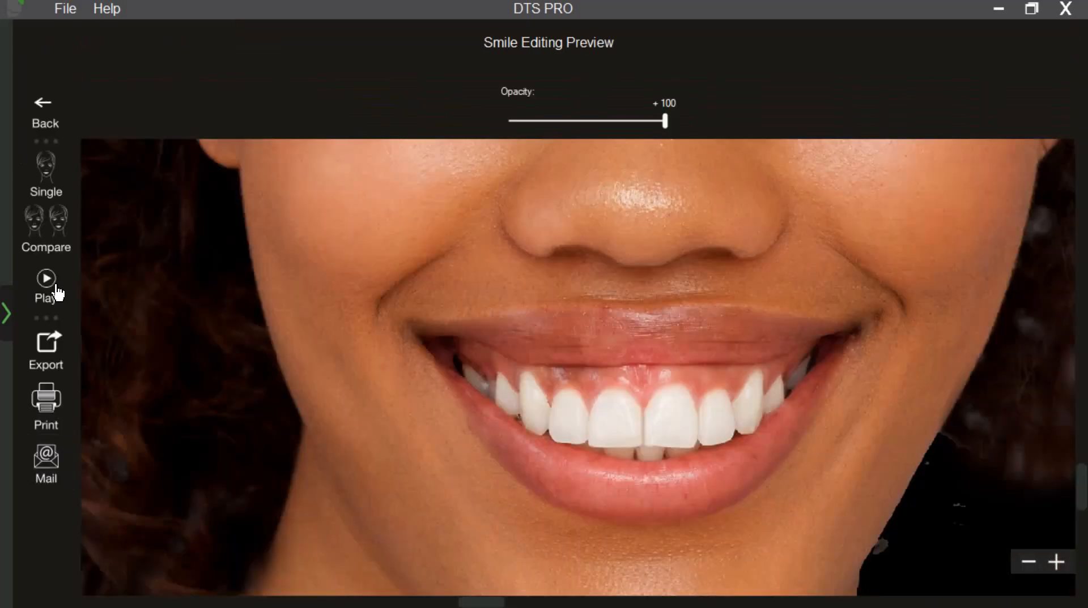
left_click(56, 292)
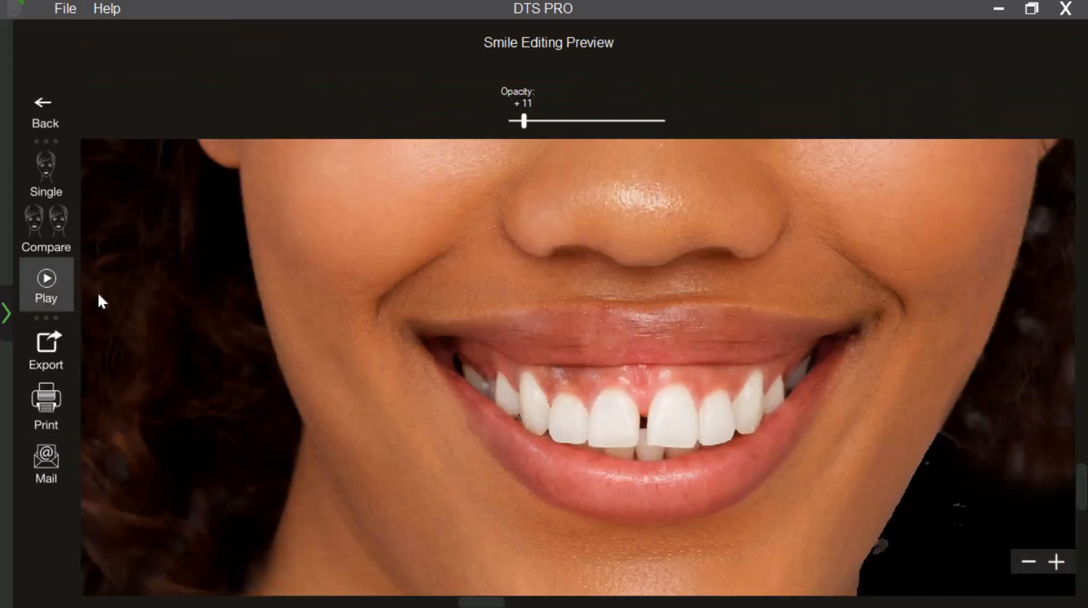
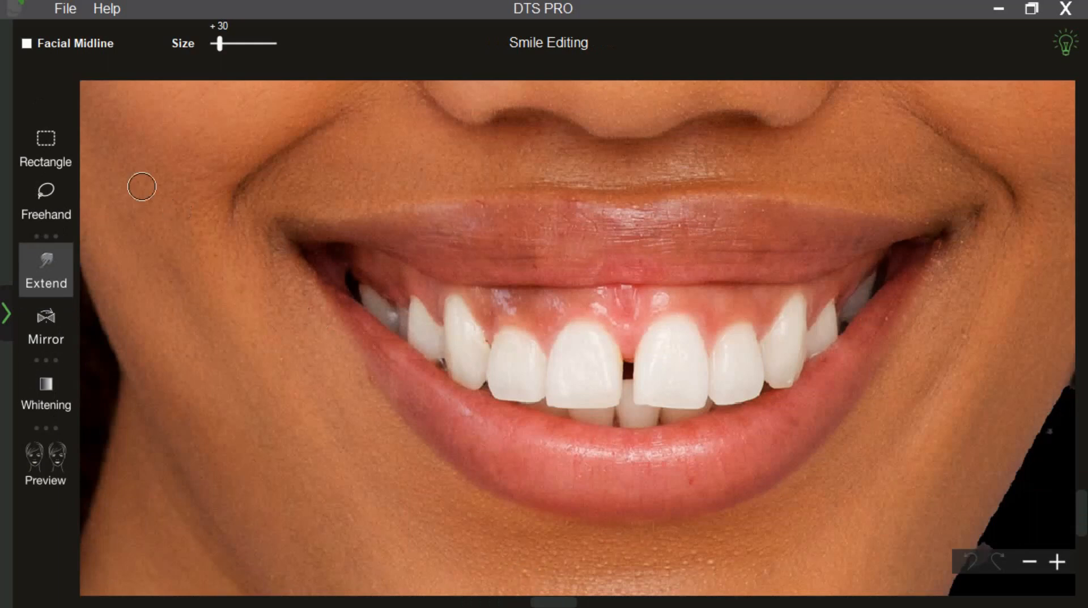
Frame the patient's upper right teeth from the central incisor outward and shift them toward the midline gap with Transform
left_click(47, 148)
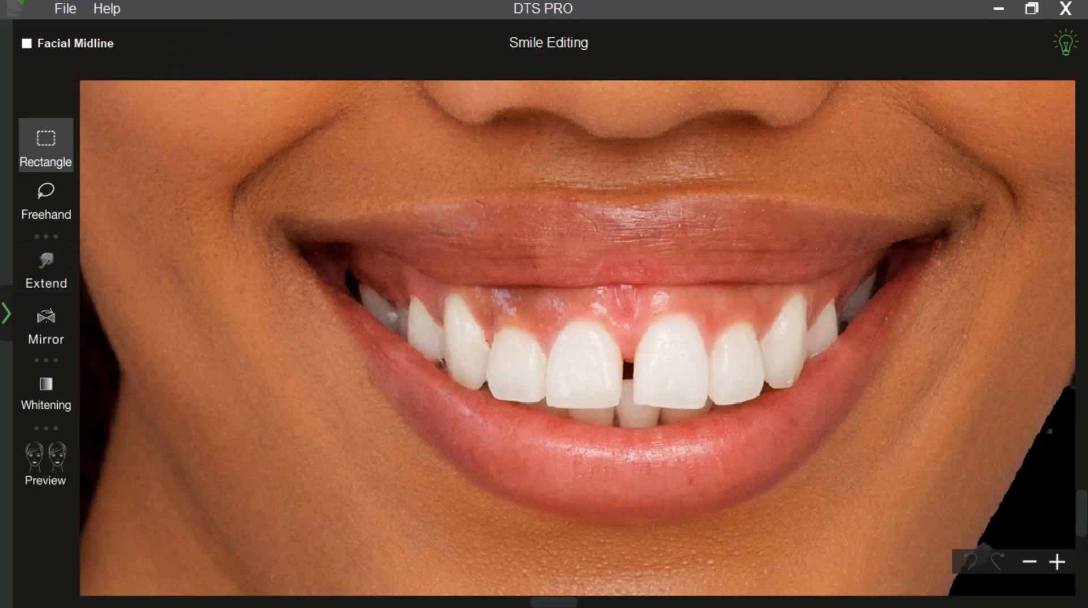
left_click_drag(336, 272, 622, 417)
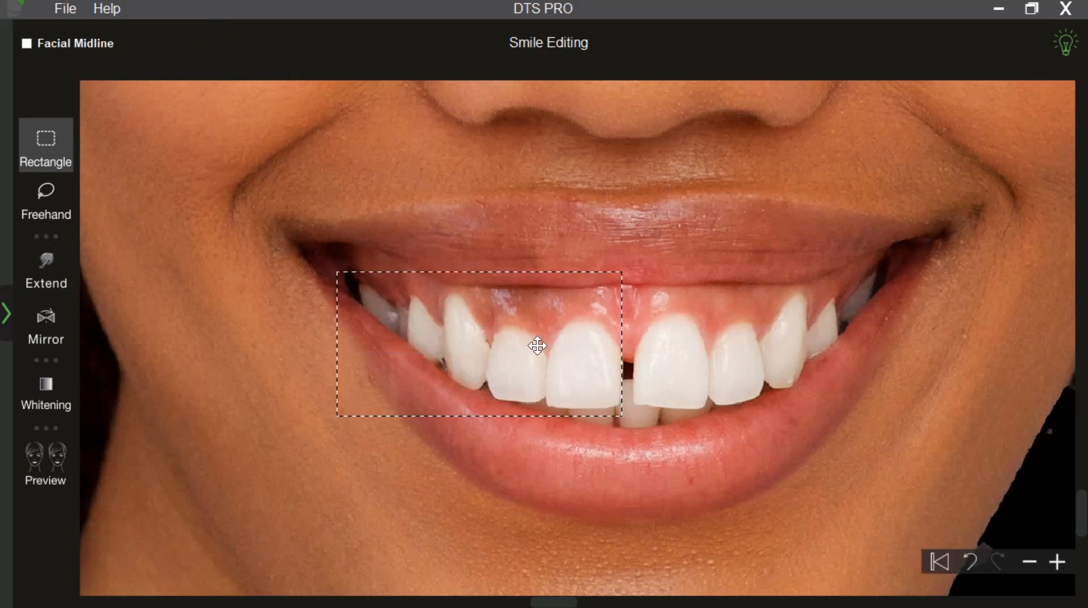
right_click(536, 346)
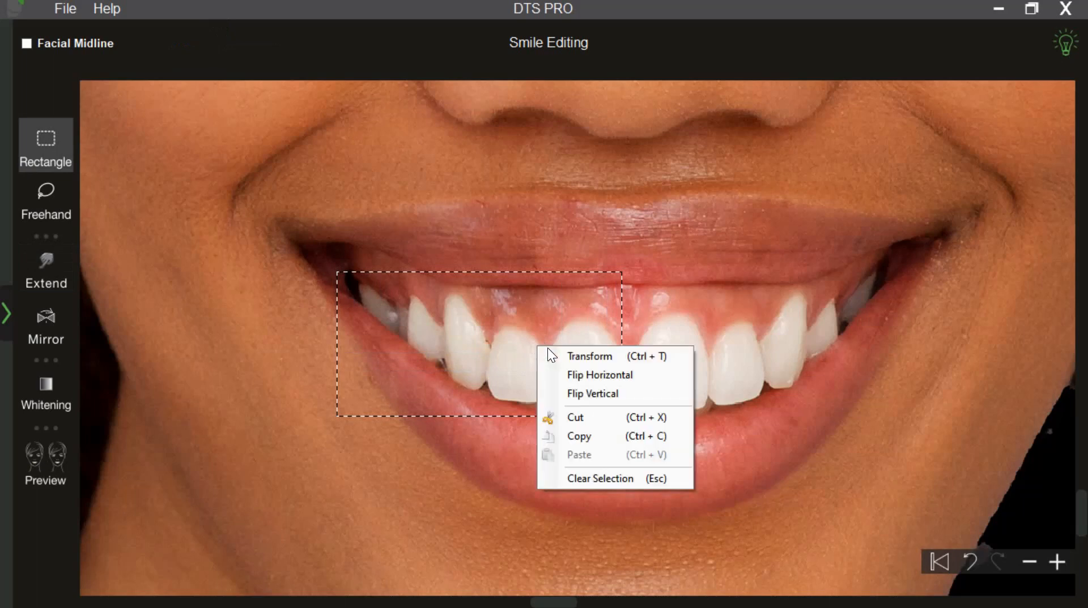
left_click(562, 355)
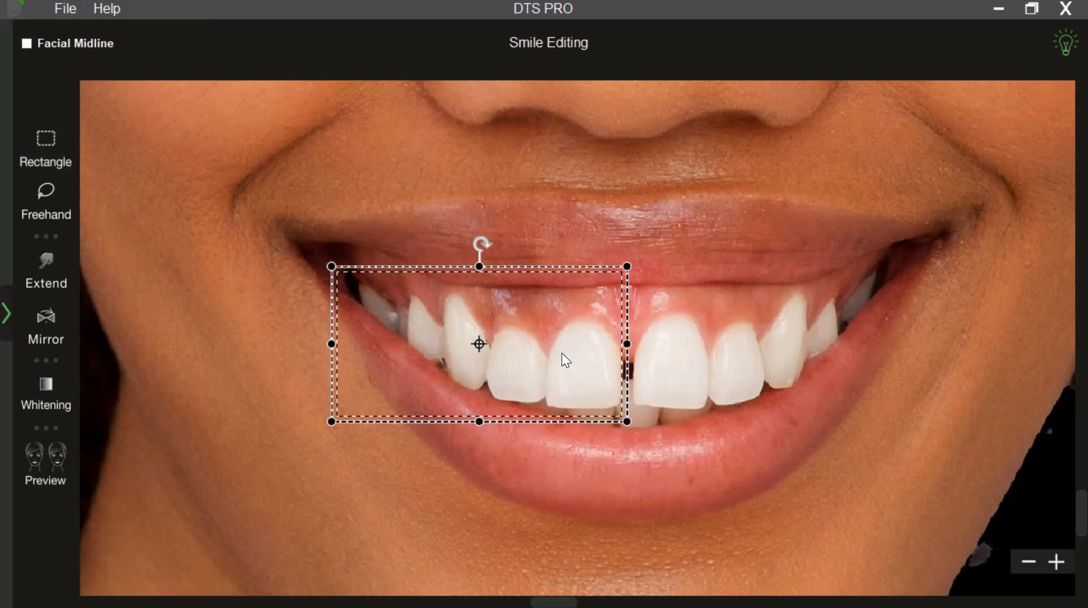
key("Right")
key("Right")
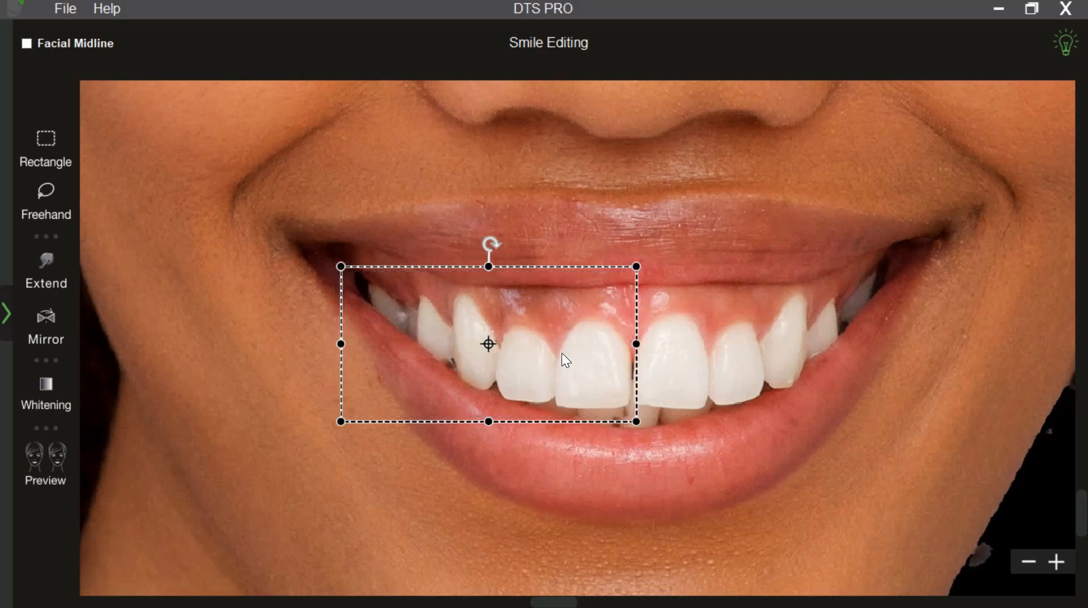
left_click(742, 486)
Frame the patient's upper left teeth from the central incisor outward and shift them toward the midline with Transform
left_click_drag(635, 274, 900, 442)
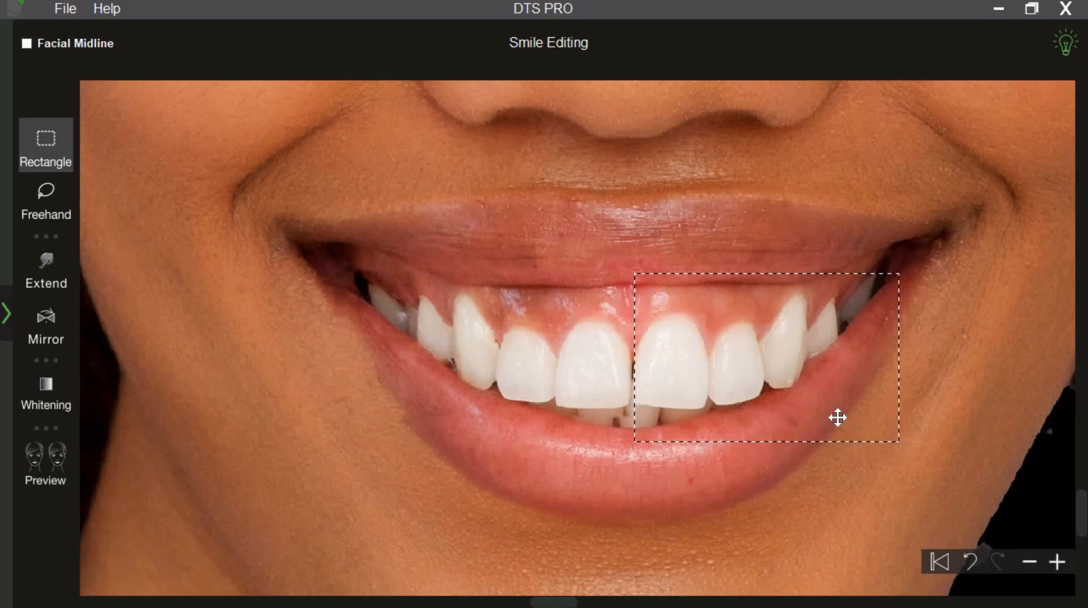
right_click(813, 390)
left_click(836, 401)
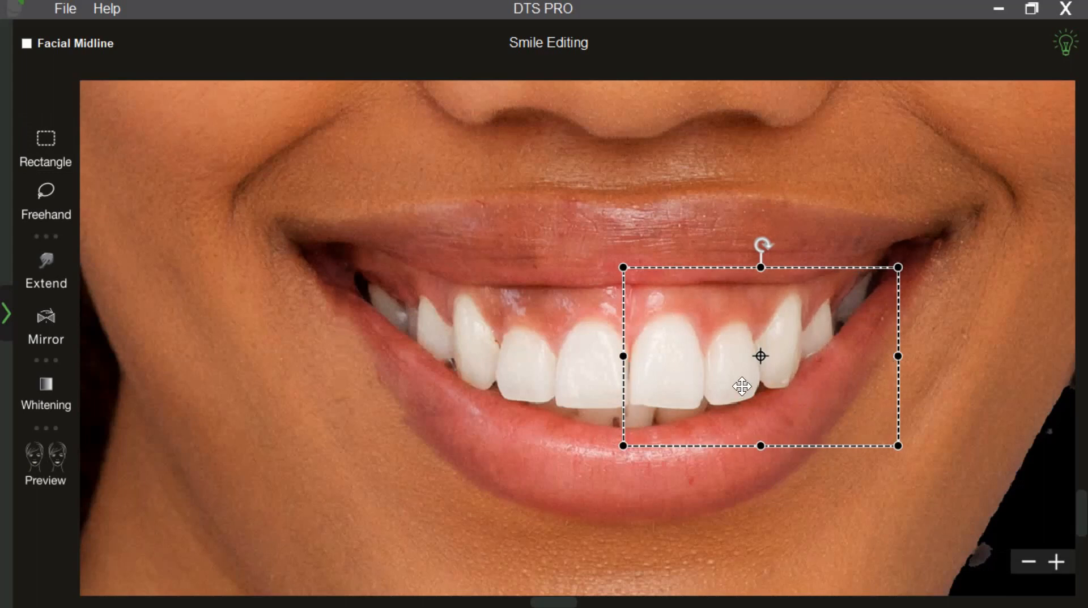
left_click_drag(740, 386, 743, 386)
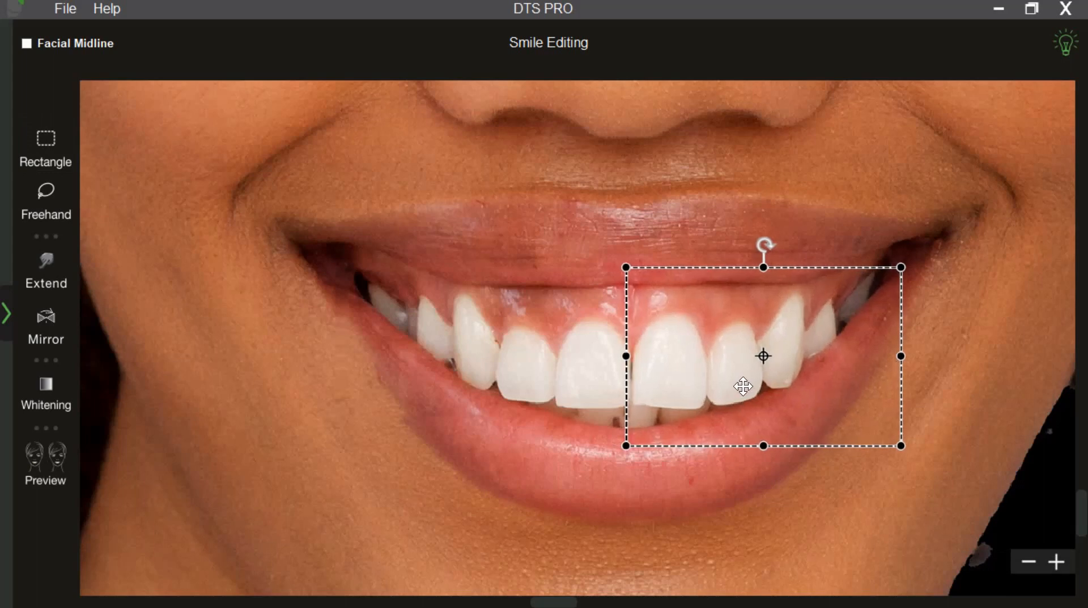
left_click(682, 536)
scroll(686, 543, "down", 2)
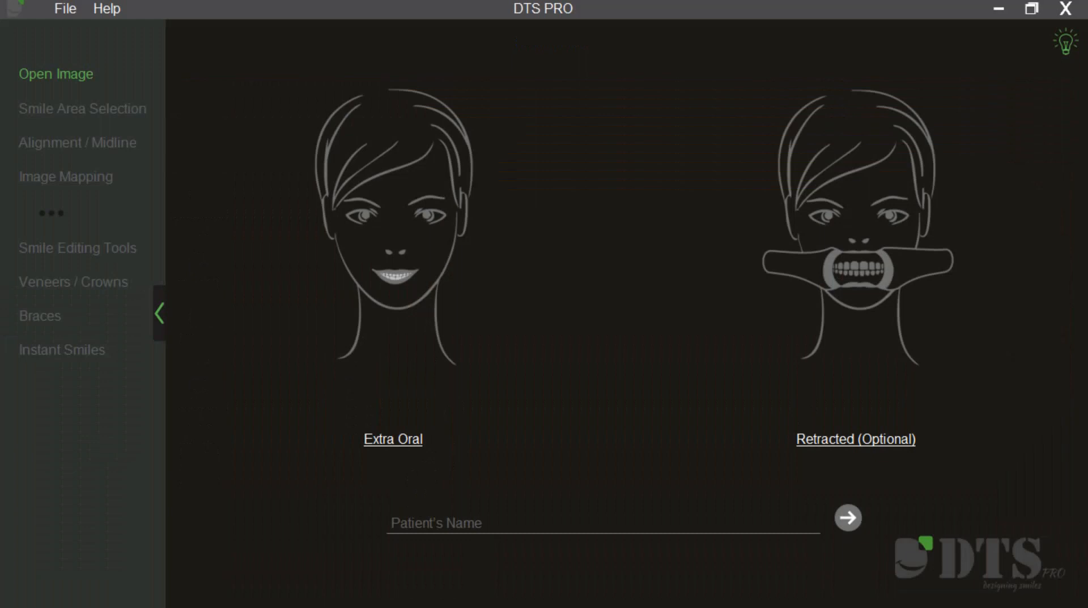
Load the Veneers photo as the extraoral image, accept it unedited and continue to smile area selection
left_click(400, 446)
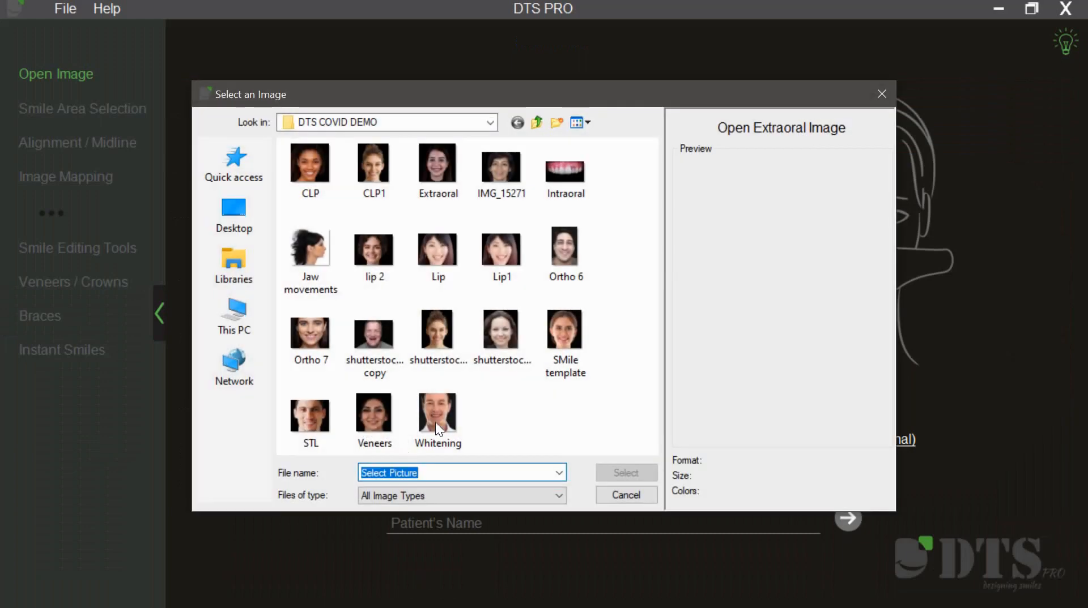
left_click(371, 422)
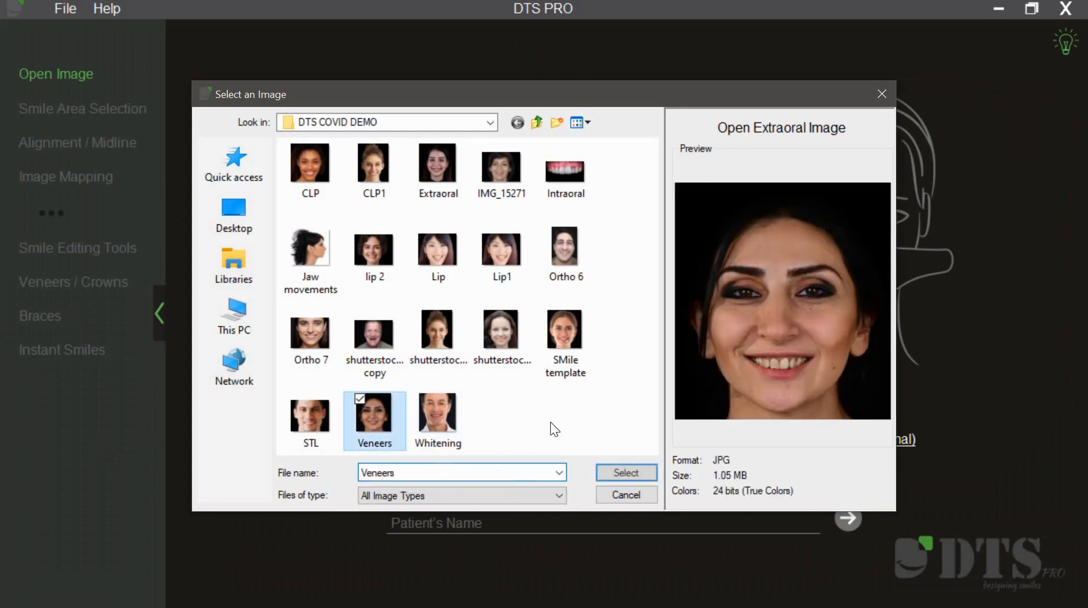
left_click(607, 470)
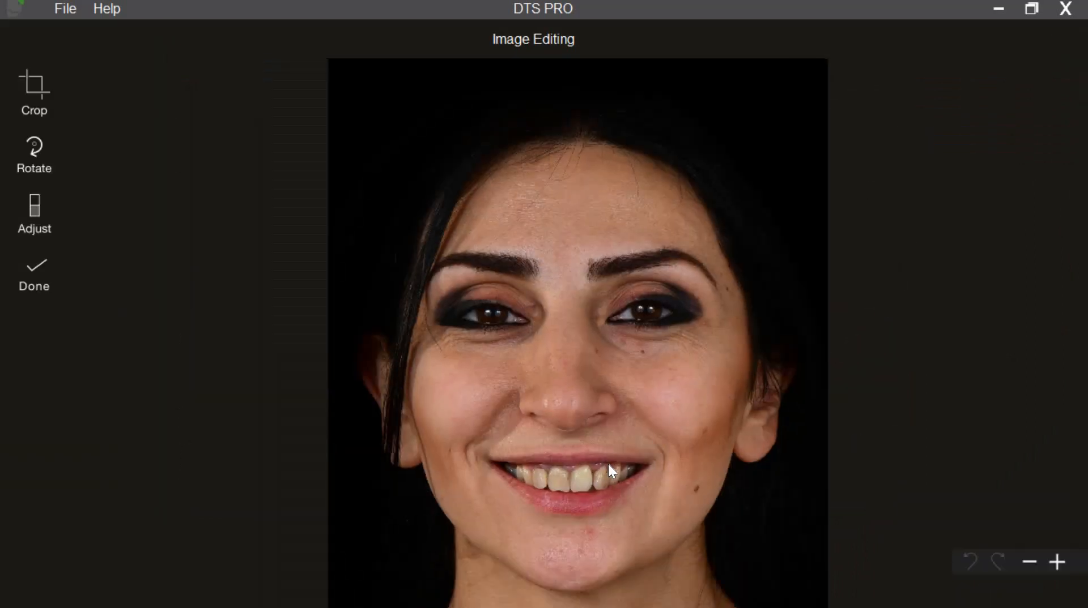
left_click(52, 287)
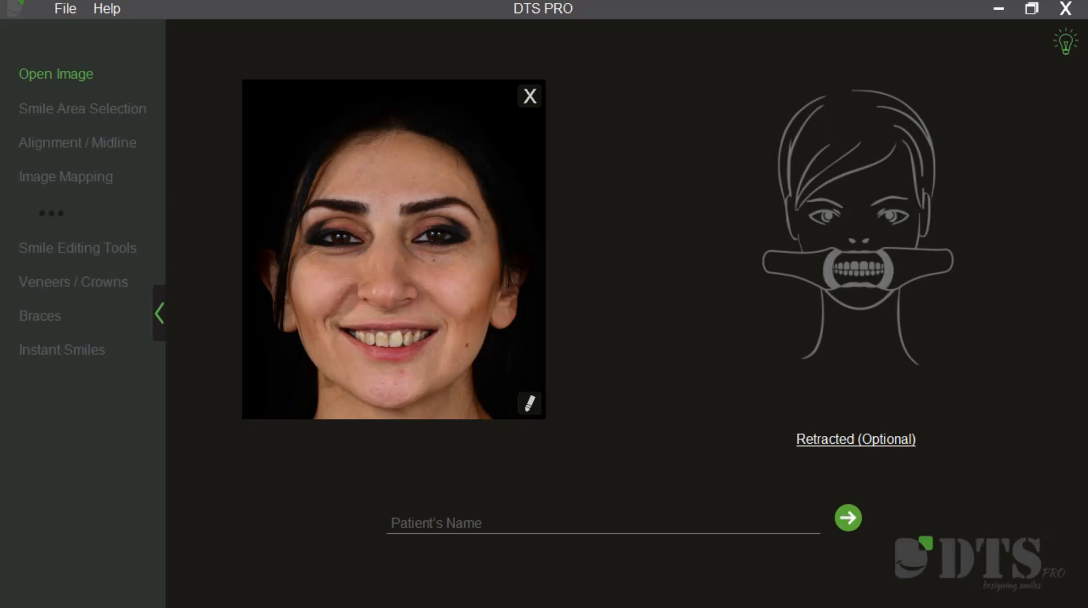
left_click(848, 519)
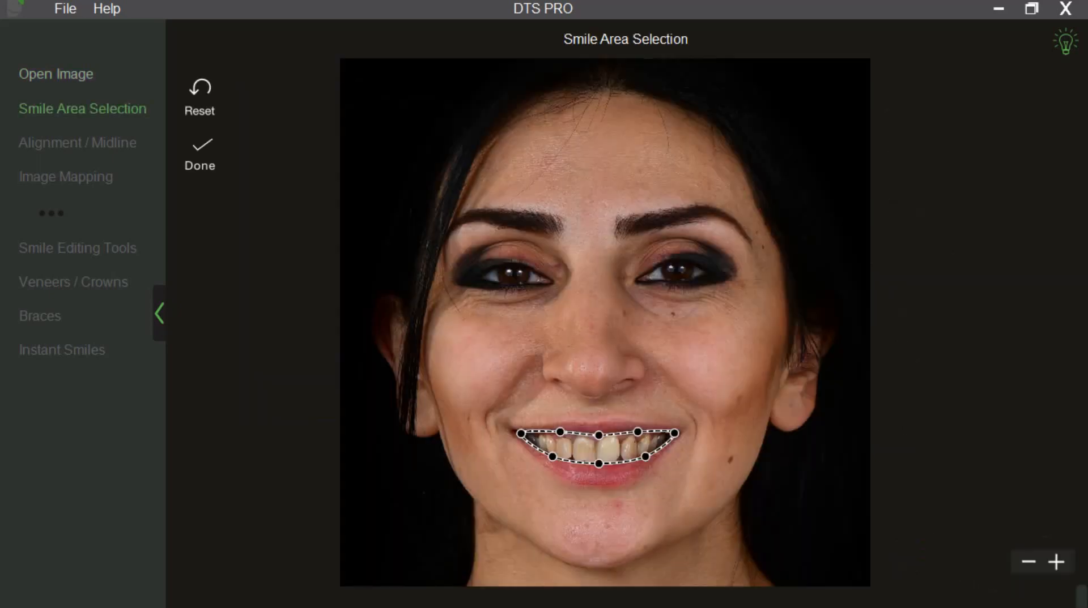
Fit the smile area outline to the lower edge of the upper lip, then accept the selection and the facial alignment
scroll(761, 430, "up", 4)
left_click_drag(716, 420, 752, 141)
scroll(535, 424, "up", 2)
left_click_drag(535, 424, 585, 441)
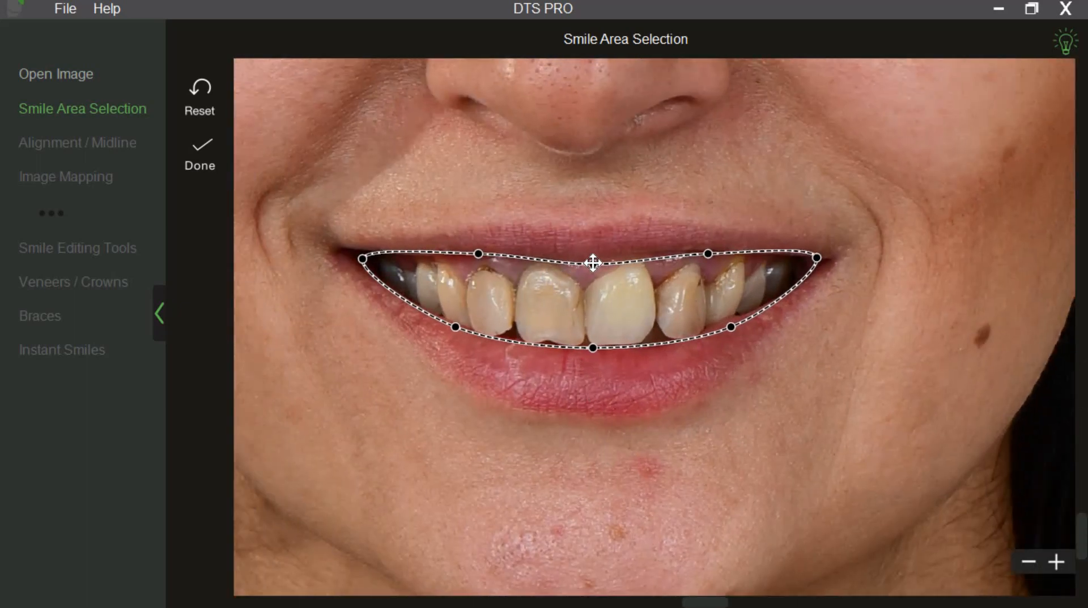
left_click_drag(593, 261, 589, 263)
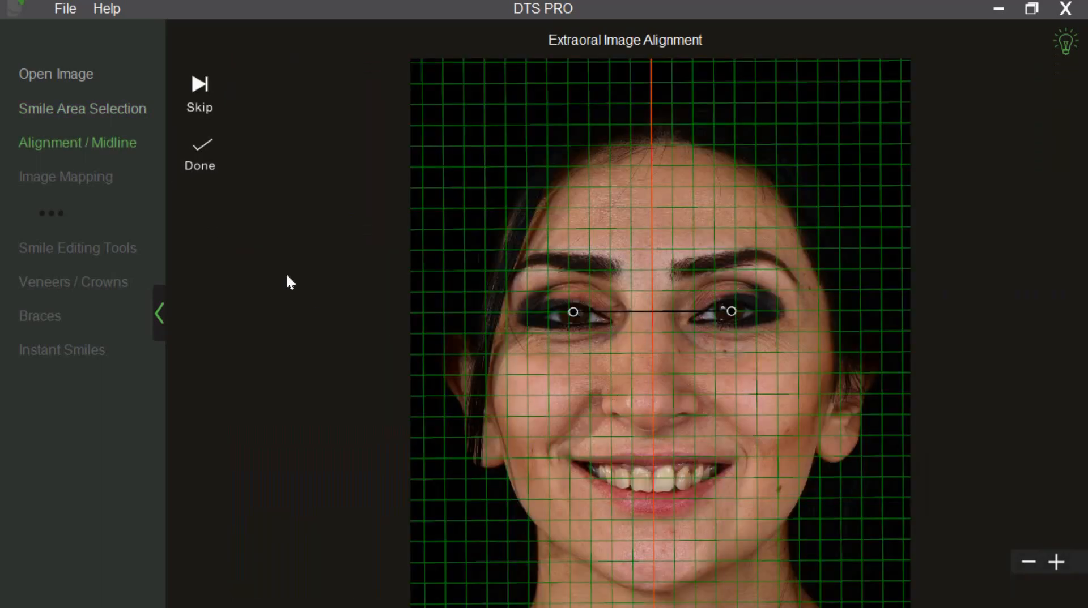
left_click(208, 169)
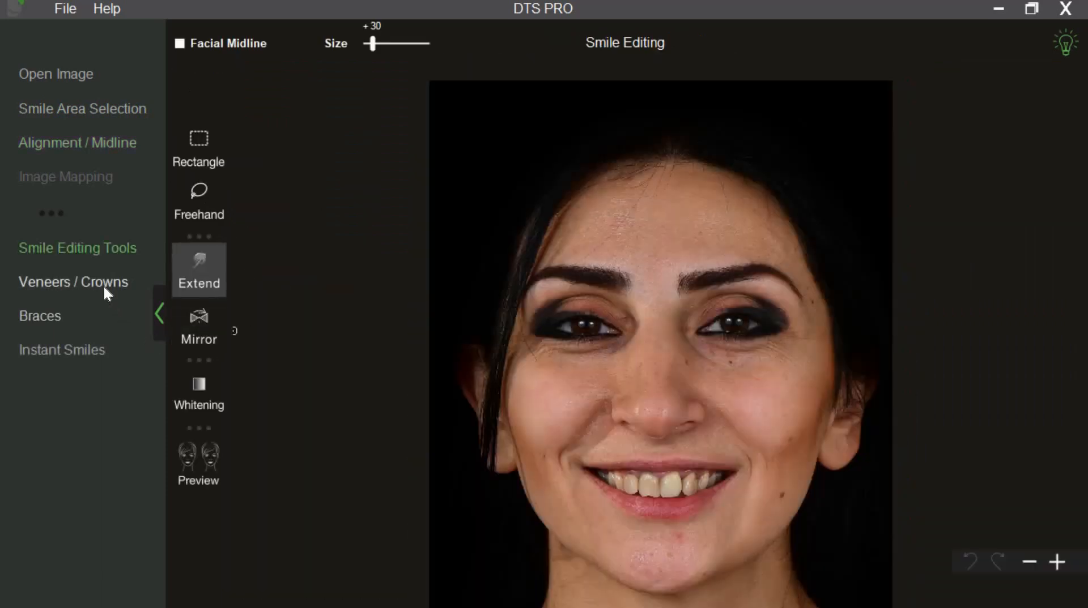
Open the veneer template library for this photo and place its window clear of the patient's face
left_click(104, 285)
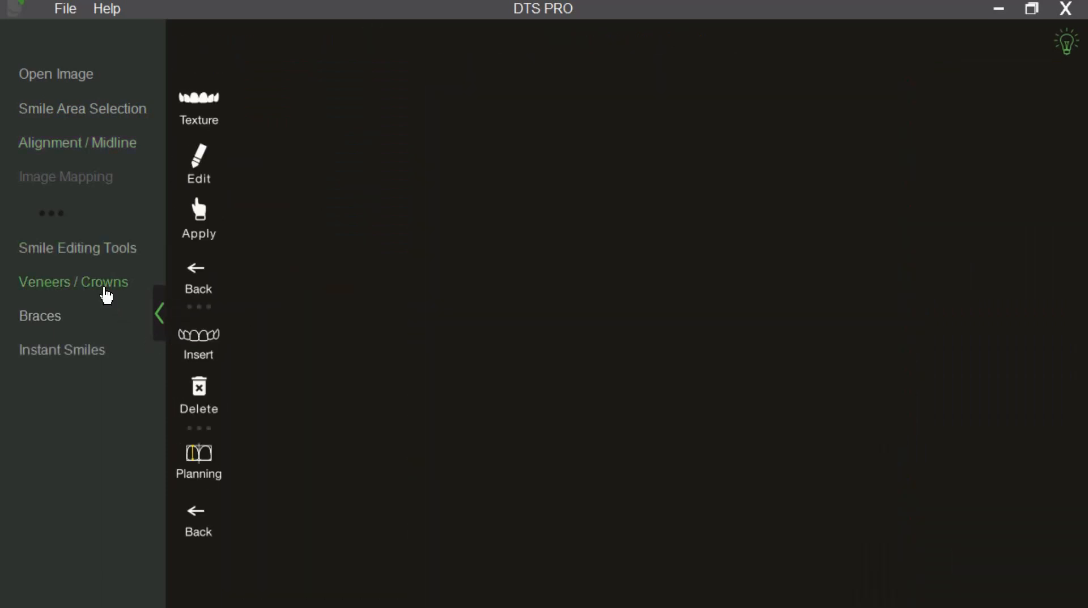
left_click(160, 314)
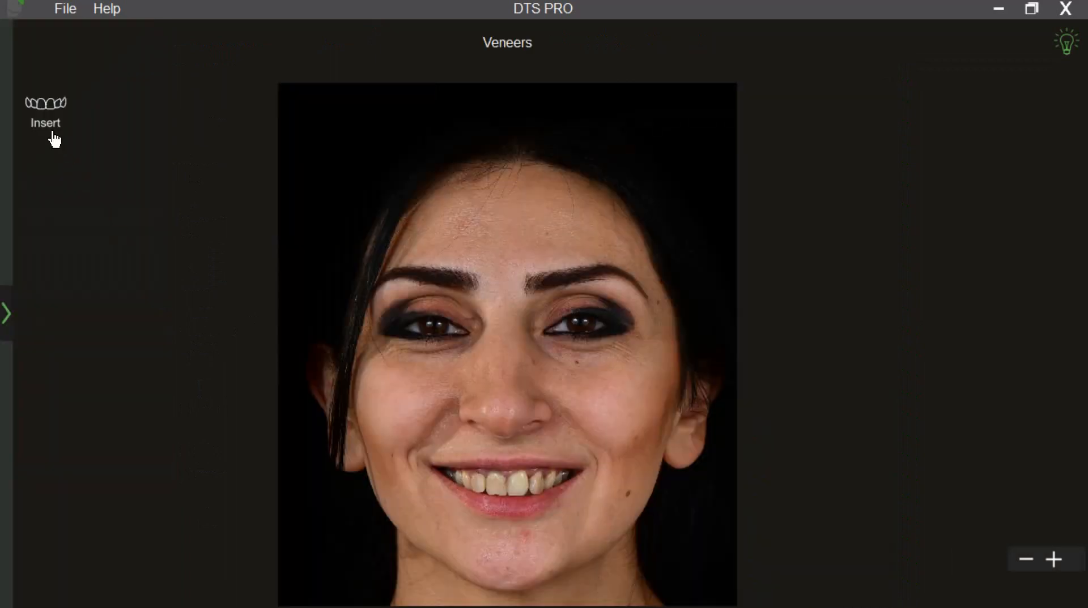
left_click(69, 131)
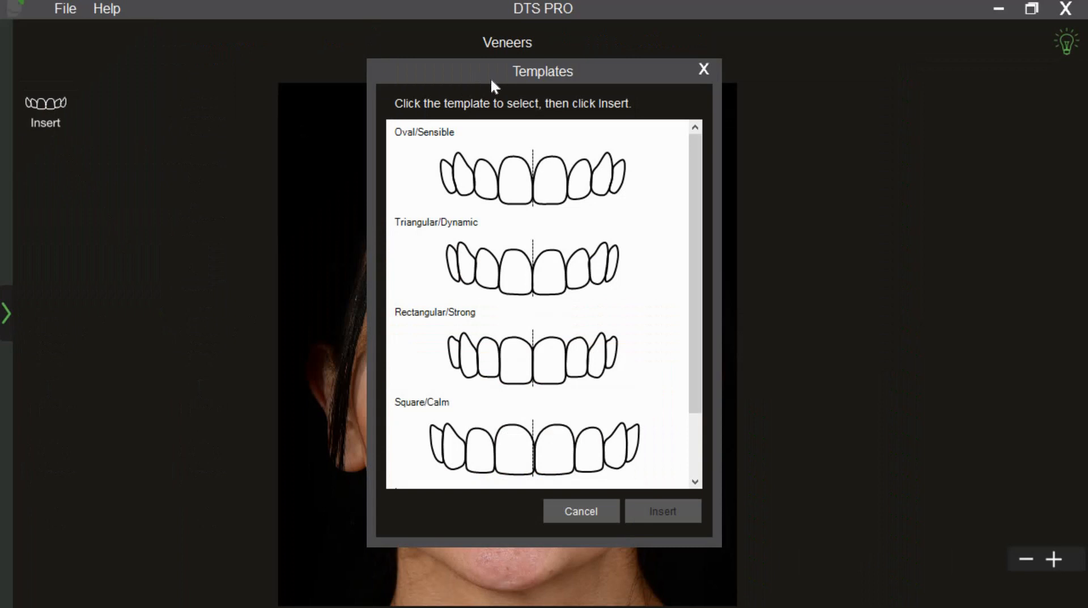
left_click_drag(490, 77, 827, 79)
left_click_drag(1049, 191, 1049, 270)
left_click_drag(1045, 214, 1044, 187)
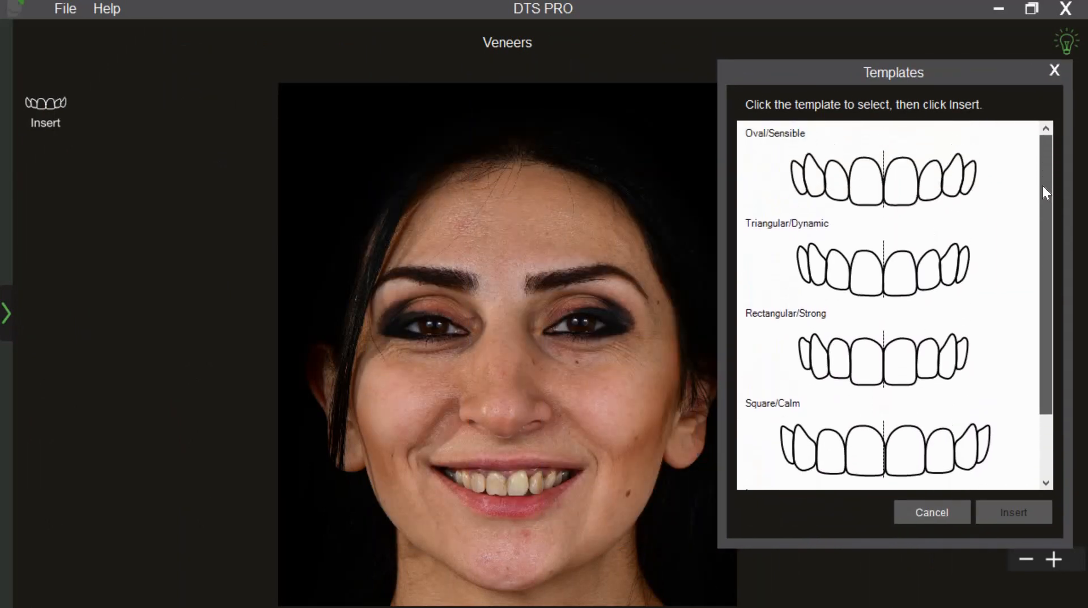
Try individual central and lateral incisors from the Oval/Sensible template on the smile, followed by its full set
left_click(872, 198)
left_click(904, 185)
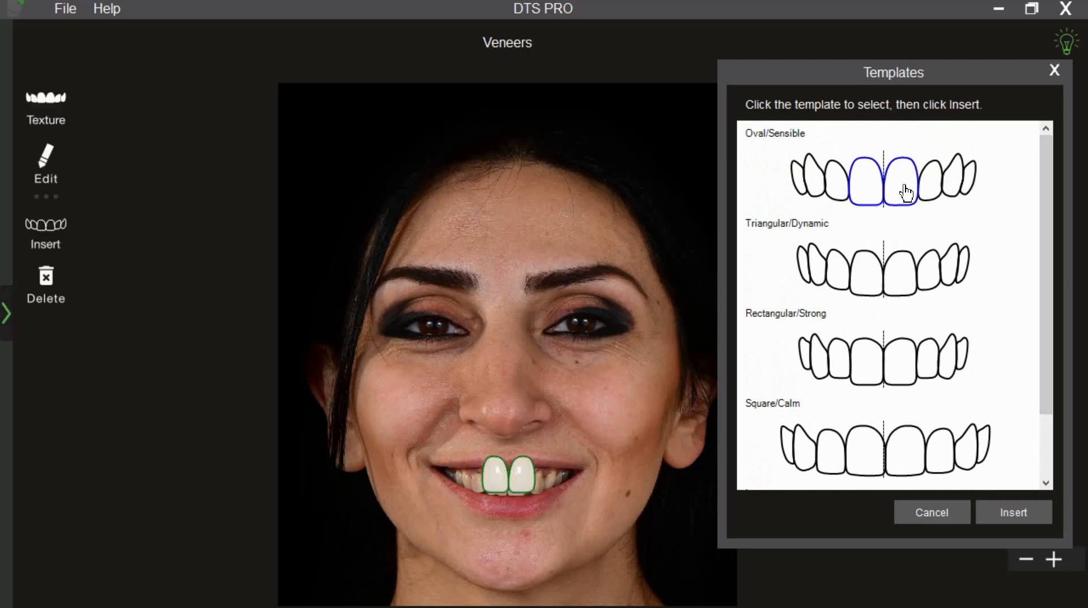
left_click(845, 192)
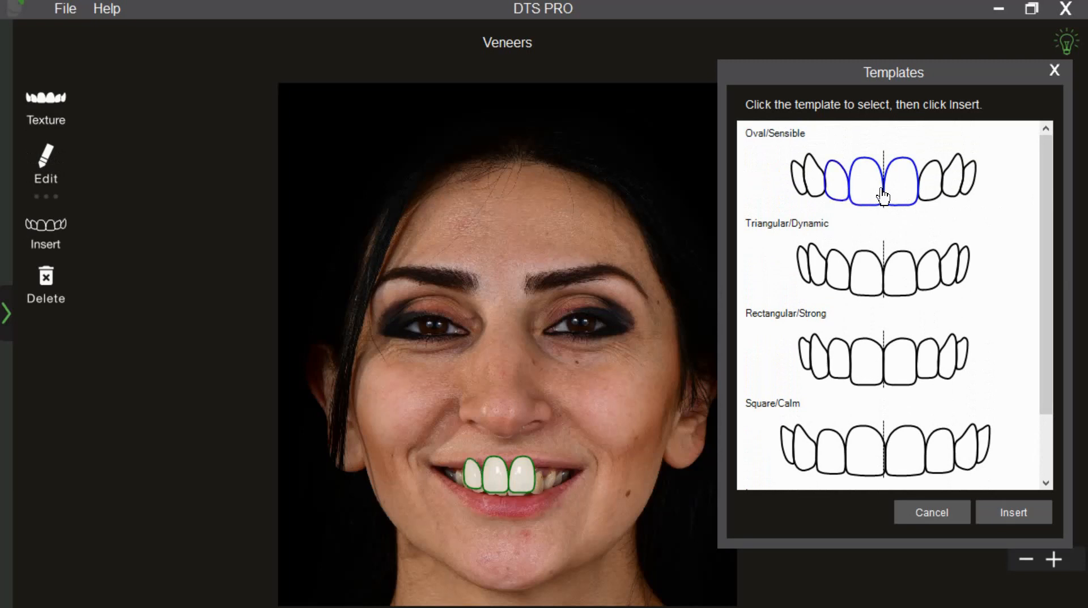
left_click(929, 195)
left_click(779, 136)
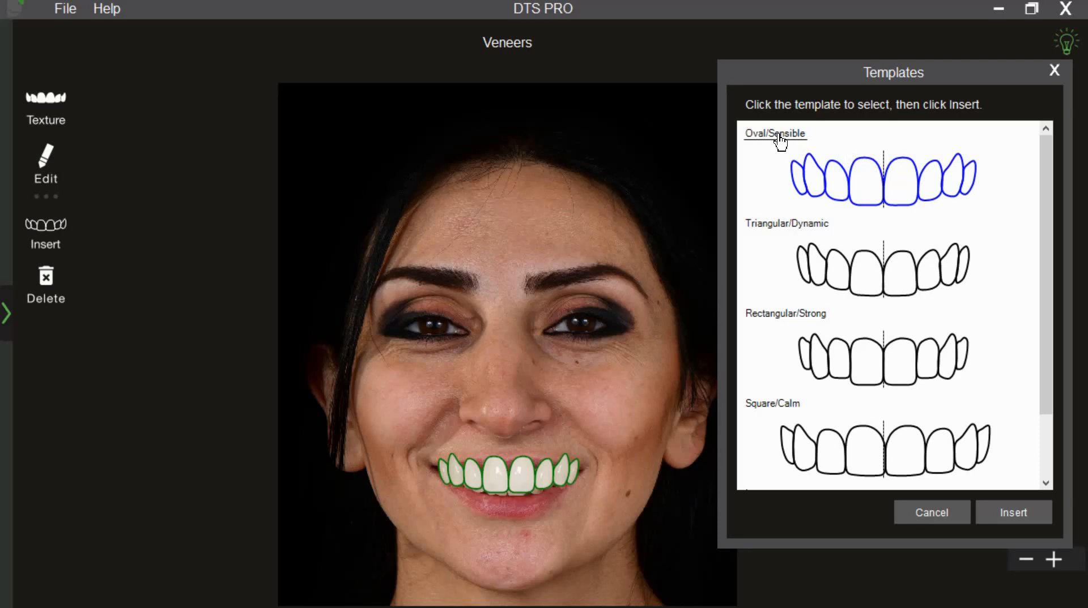
Try the Triangular/Dynamic, Rectangular/Strong, Square/Calm and Lower veneer templates on the smile, then remove the Lower set
left_click(778, 226)
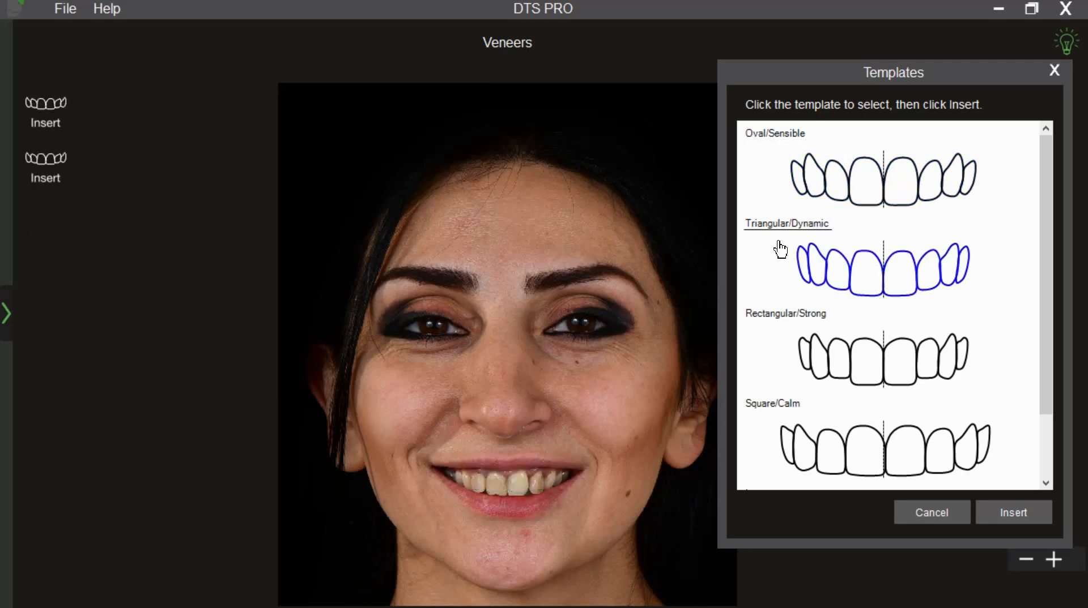
left_click(781, 374)
left_click(785, 410)
left_click_drag(1042, 235, 1044, 313)
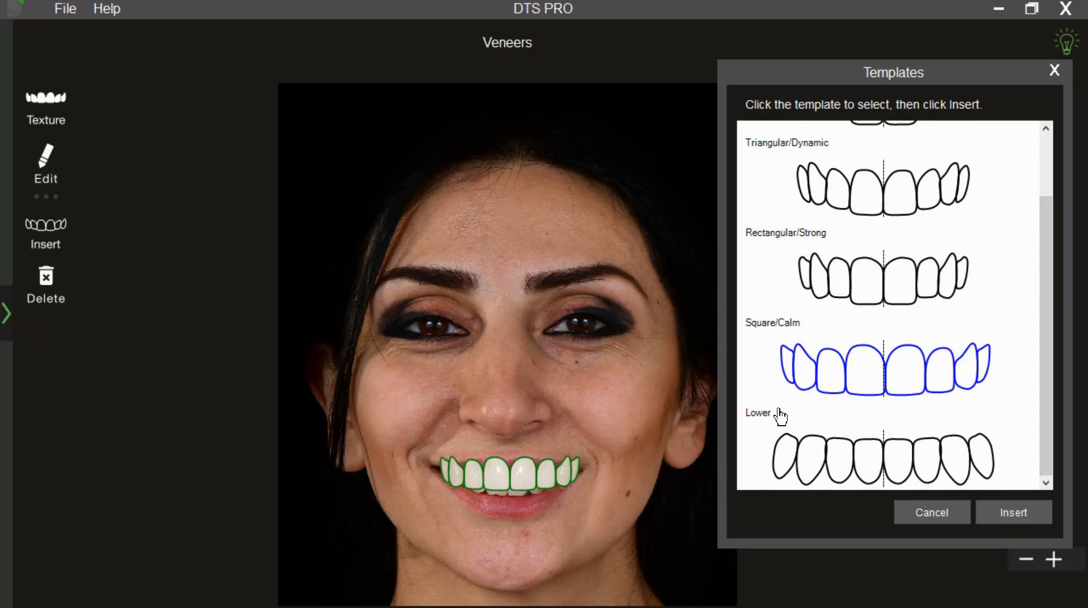
left_click(765, 421)
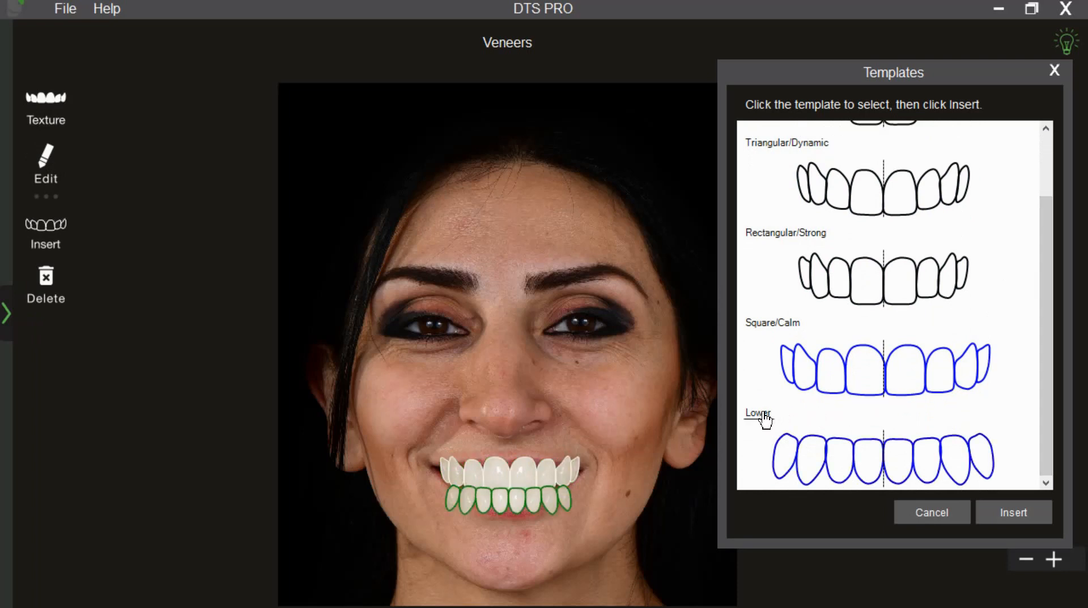
left_click(764, 420)
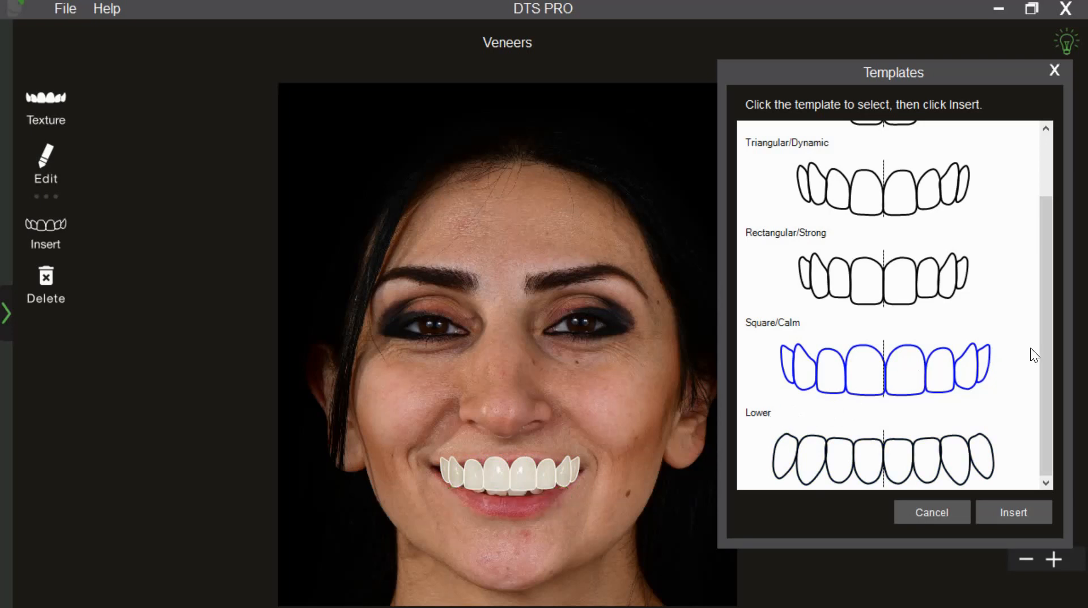
Choose the full Oval/Sensible veneer template and insert it on the photo
scroll(1046, 233, "up", 2)
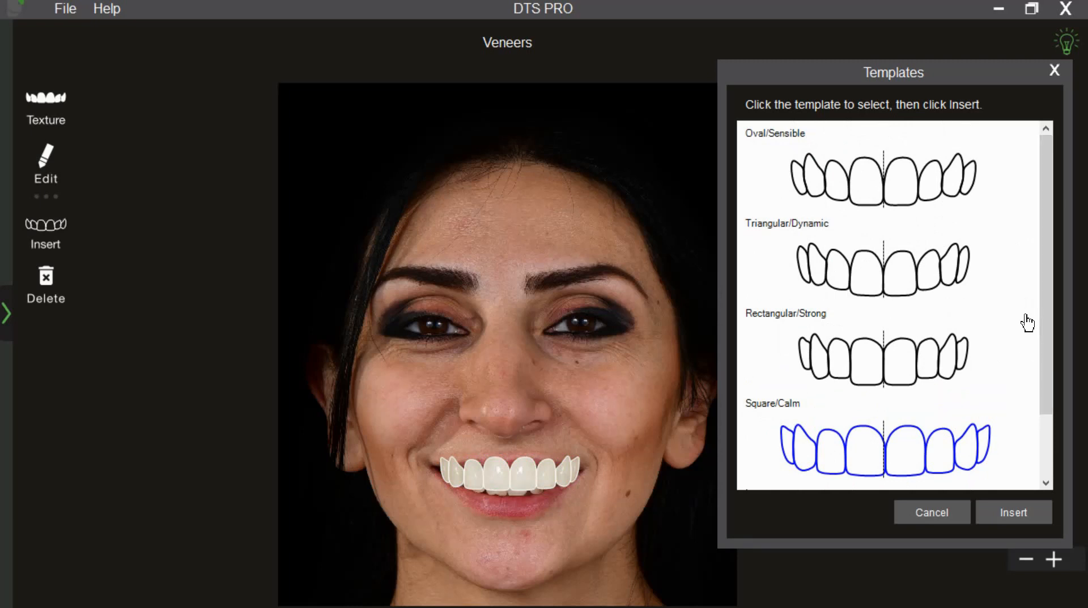
left_click(759, 138)
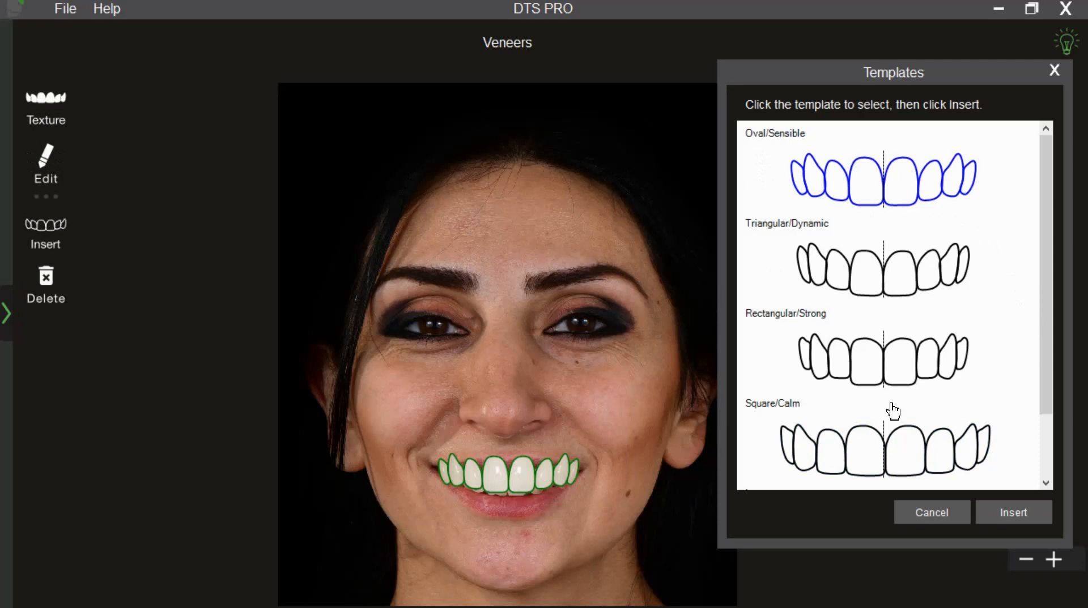
left_click(1010, 512)
Move the inserted veneer template onto the upper front teeth, aligning its centre with the gap between the central incisors
scroll(435, 396, "up", 5)
left_click_drag(435, 419, 593, 102)
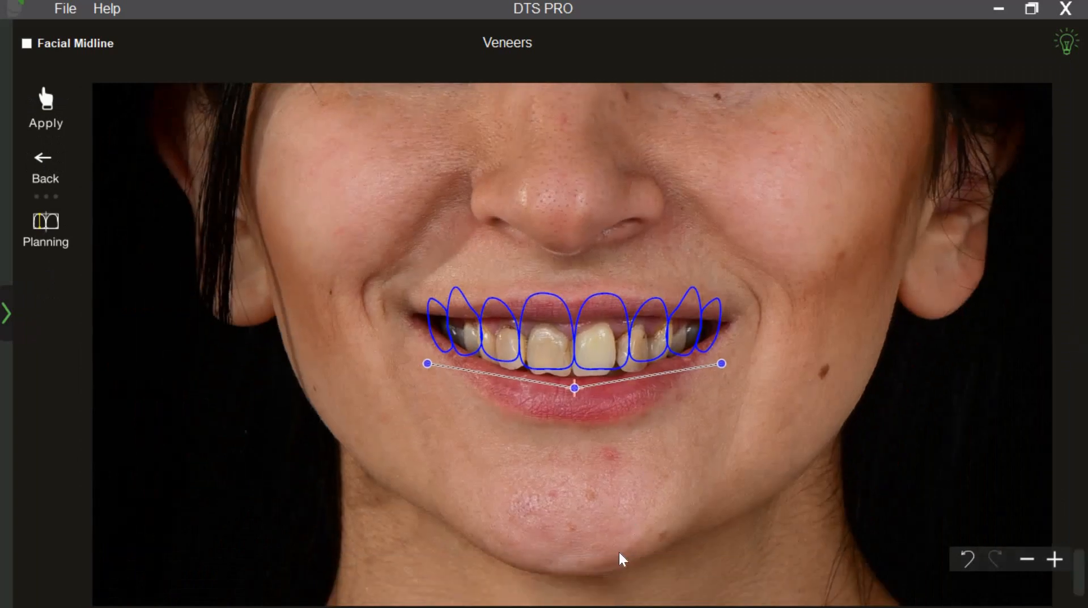
scroll(618, 552, "up", 1)
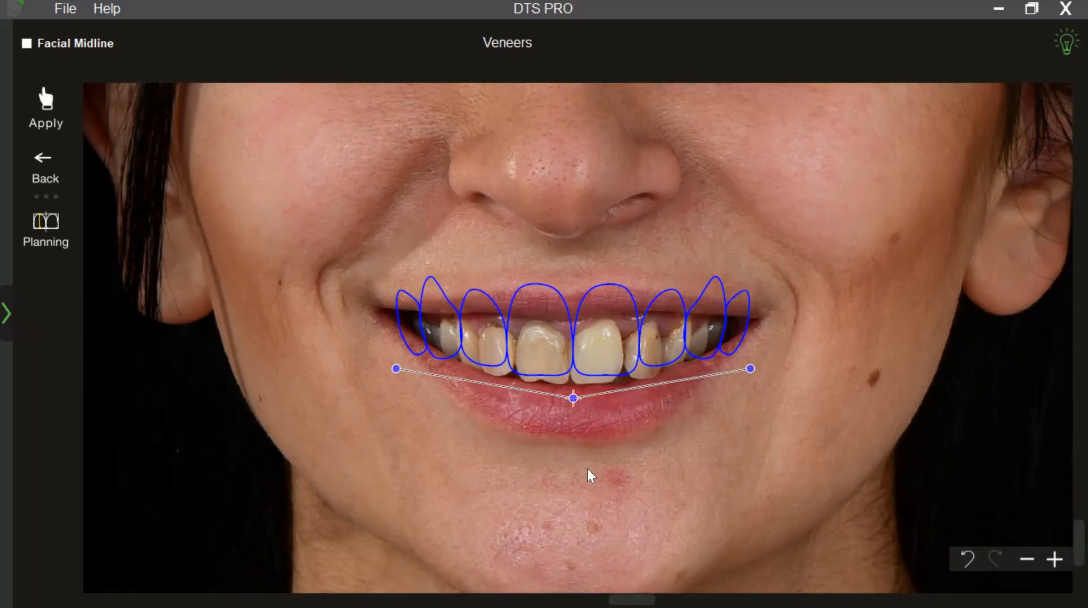
mouse_move(575, 405)
left_mouse_down()
mouse_move(570, 340)
mouse_move(571, 389)
left_mouse_up()
mouse_move(571, 445)
left_mouse_down()
mouse_move(571, 464)
mouse_move(572, 352)
mouse_move(573, 461)
mouse_move(478, 453)
mouse_move(644, 454)
mouse_move(561, 347)
mouse_move(574, 426)
left_mouse_up()
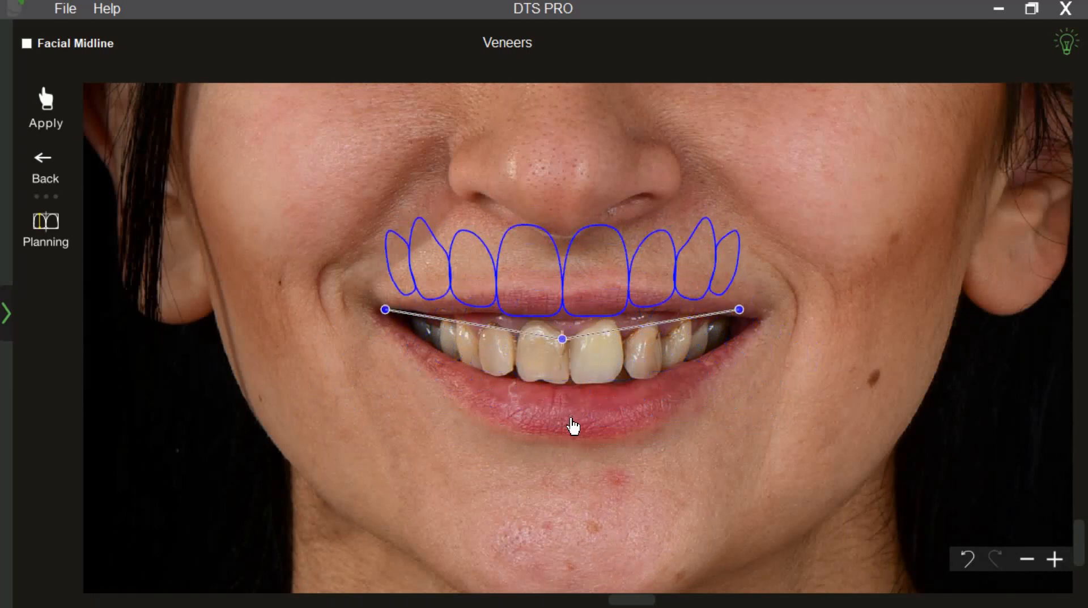
Narrow the veneer template to the width of the teeth, curve it along the smile line and raise it to the incisal edges
mouse_move(748, 393)
left_mouse_down()
mouse_move(734, 361)
mouse_move(733, 418)
mouse_move(734, 374)
mouse_move(728, 391)
left_mouse_up()
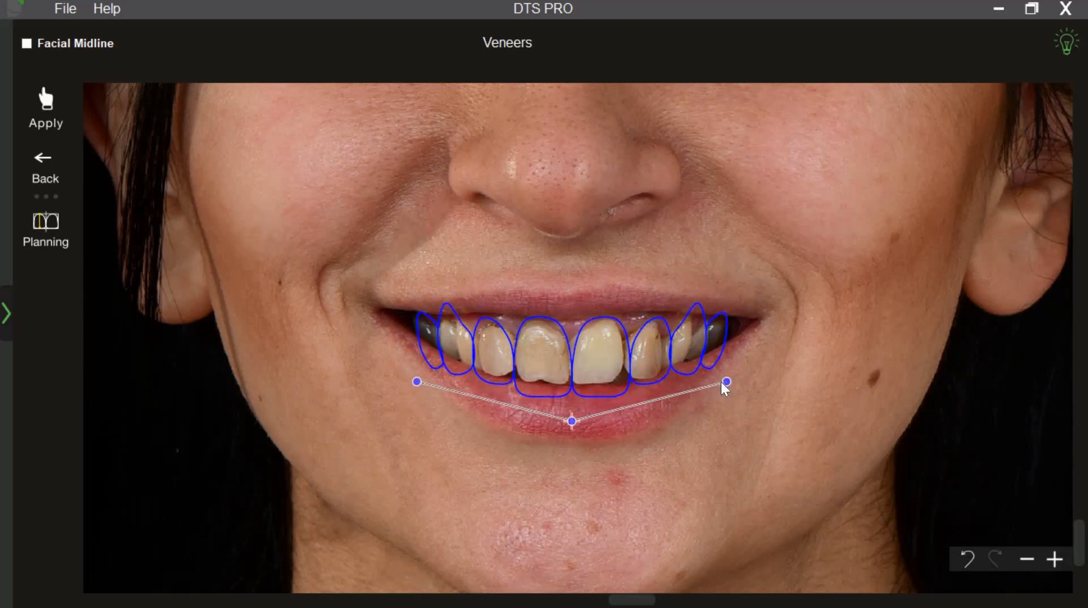
mouse_move(727, 384)
left_mouse_down()
mouse_move(707, 384)
mouse_move(717, 385)
left_mouse_up()
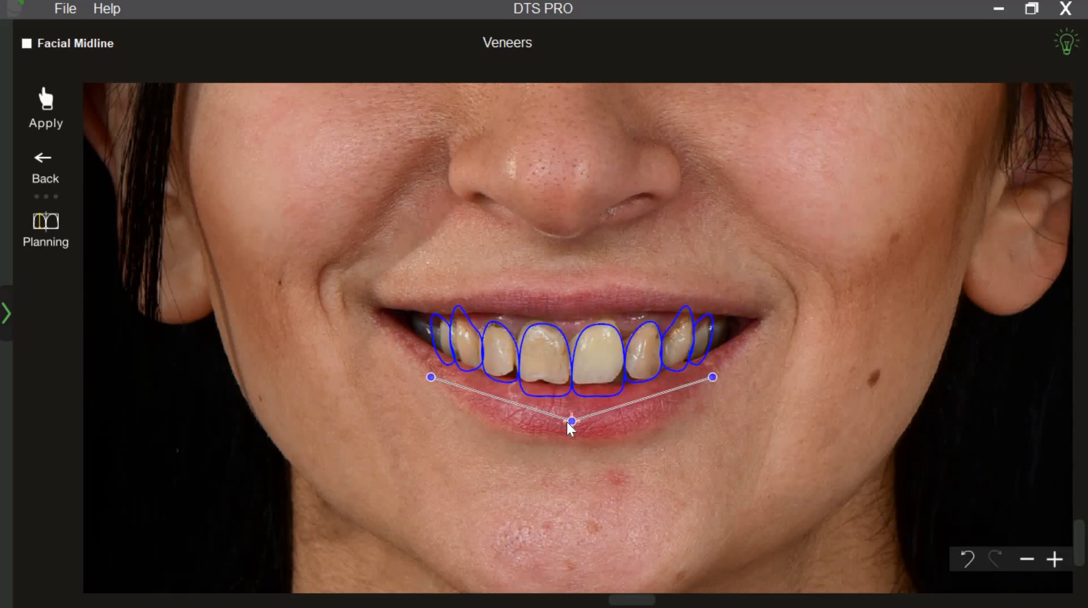
left_click_drag(573, 431, 574, 423)
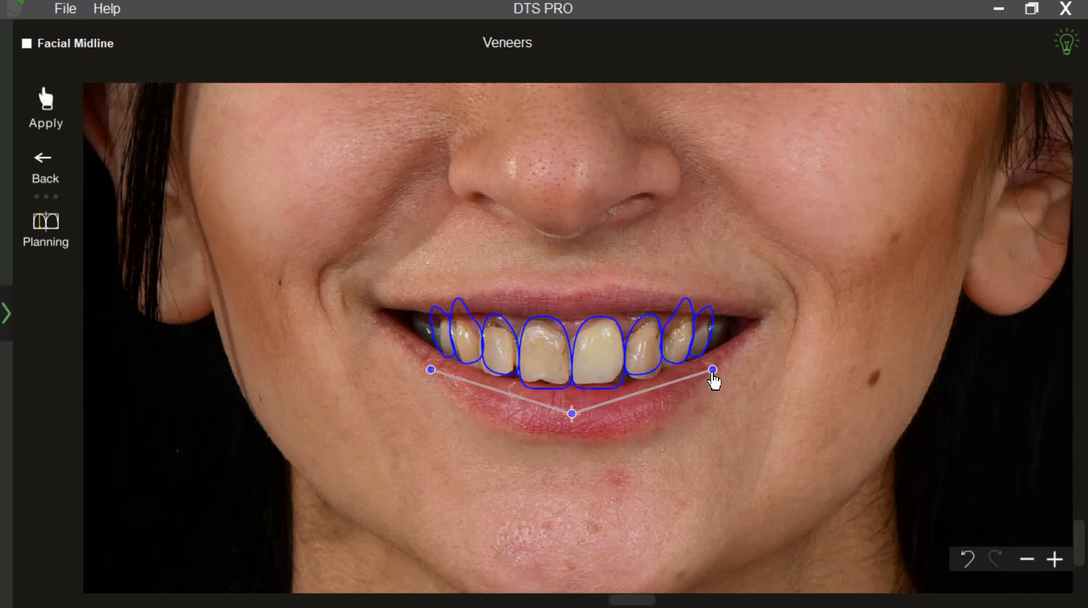
left_click_drag(713, 375, 713, 376)
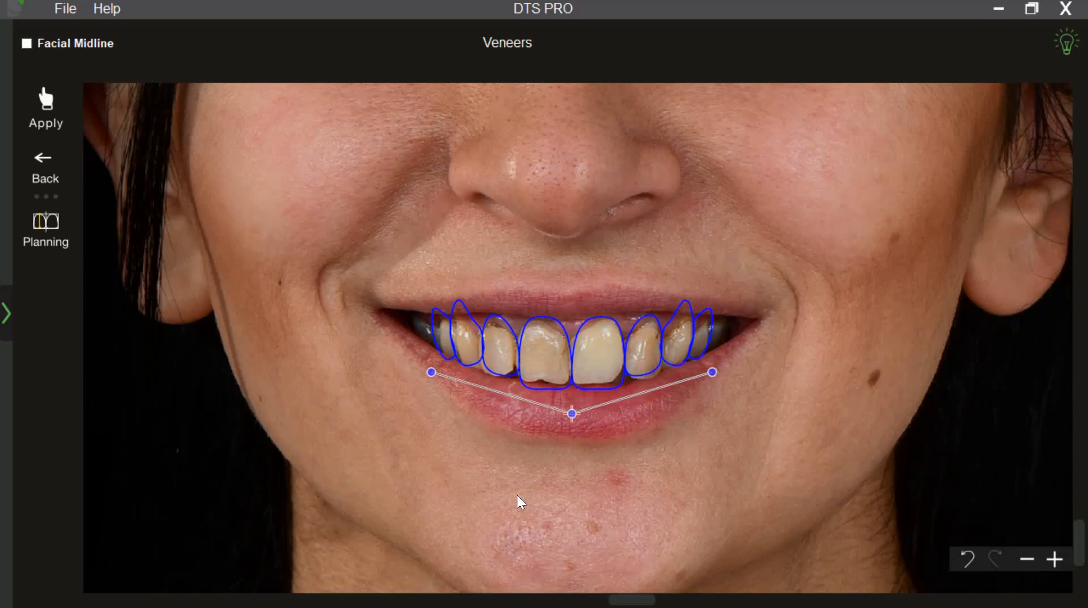
Shift the individual outlines of both central incisors and the patient's left lateral incisor to match the underlying teeth
scroll(502, 491, "up", 3)
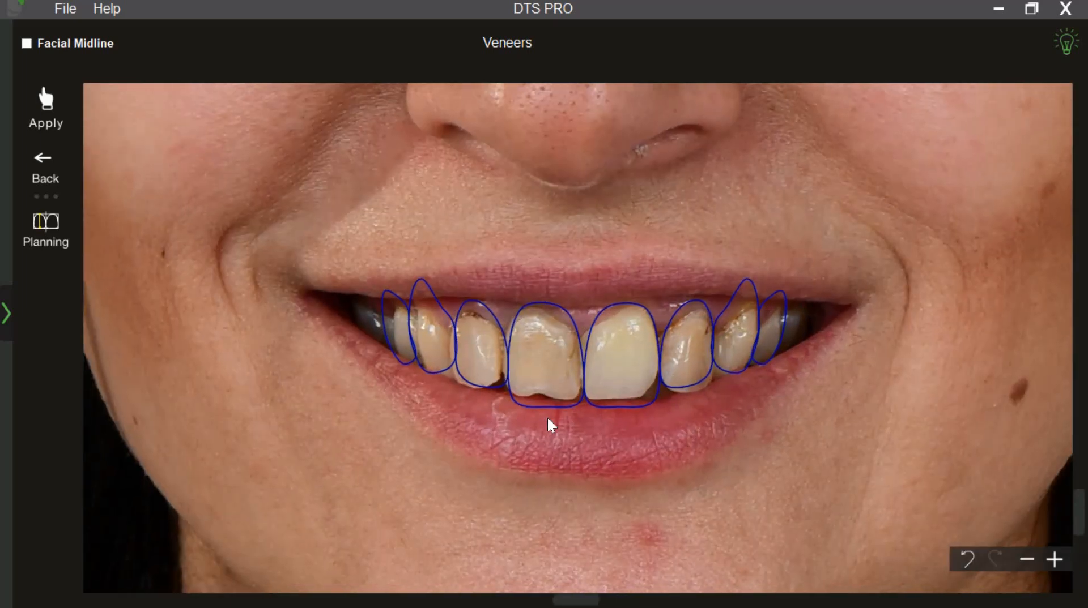
left_click(544, 385)
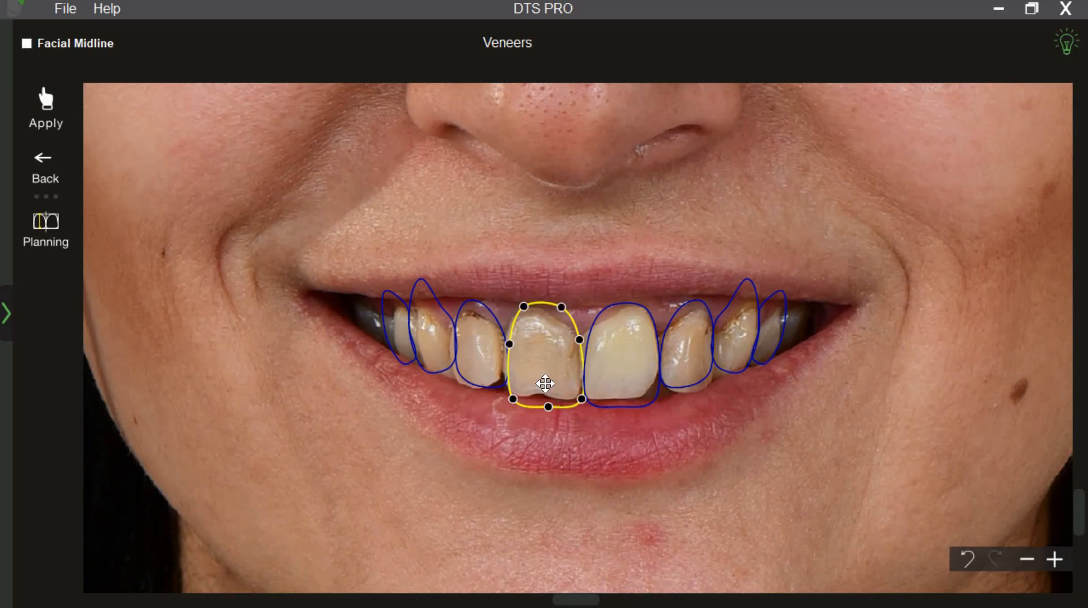
left_click(622, 377)
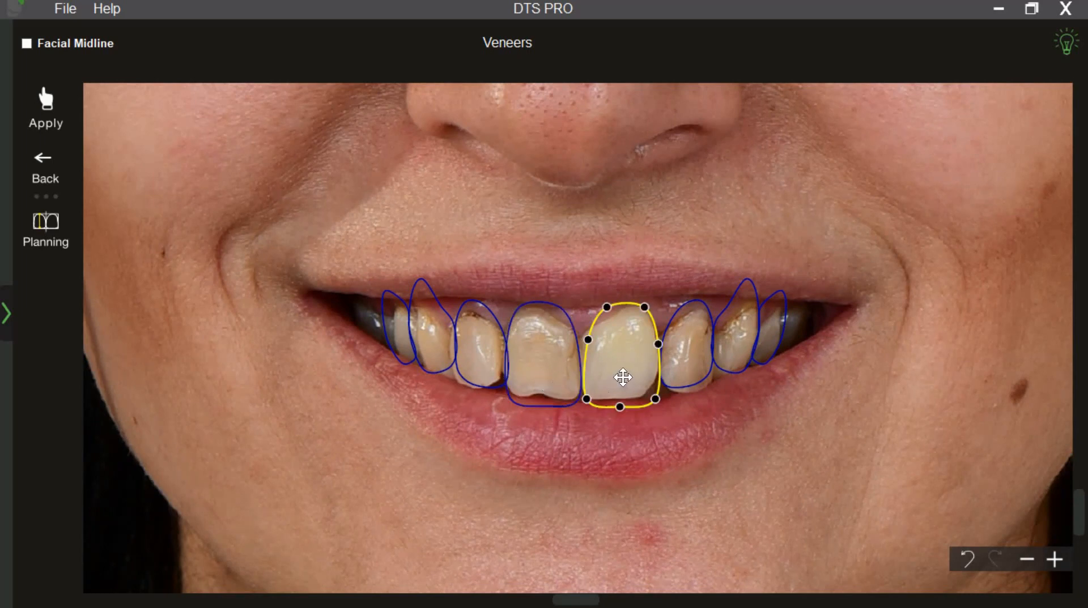
left_click(684, 369)
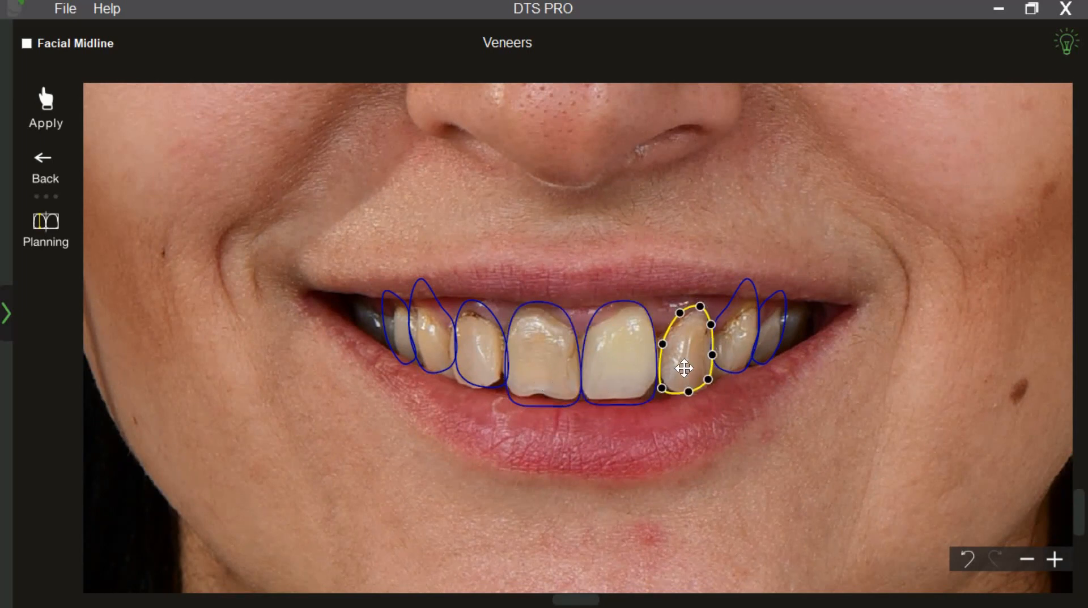
Nudge the canine outlines on both sides and the patient's right lateral incisor outline to align them with their teeth
left_click(733, 350)
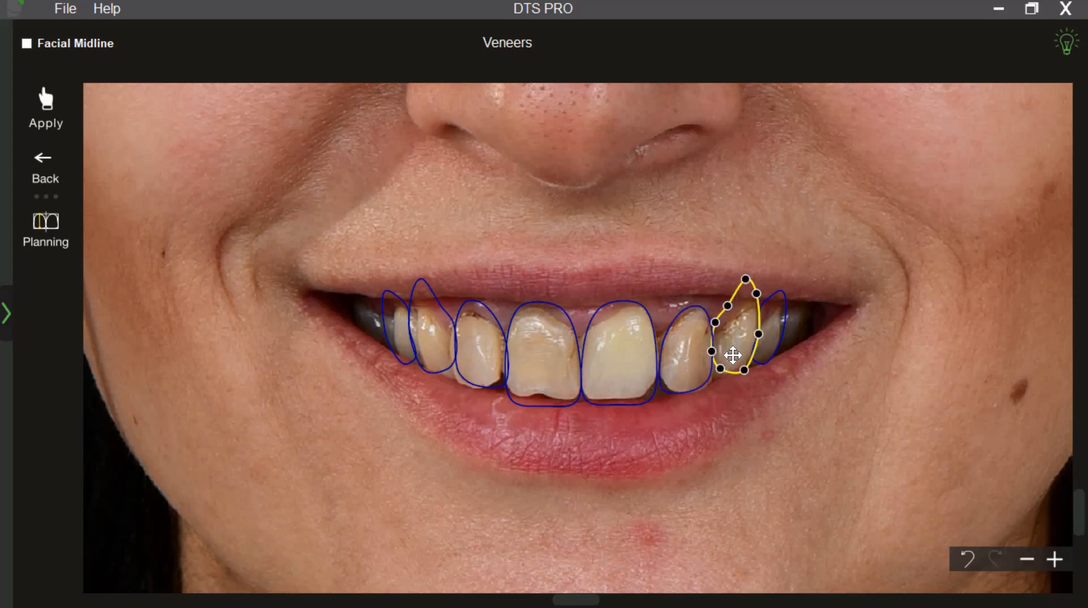
left_click(766, 340)
left_click(483, 371)
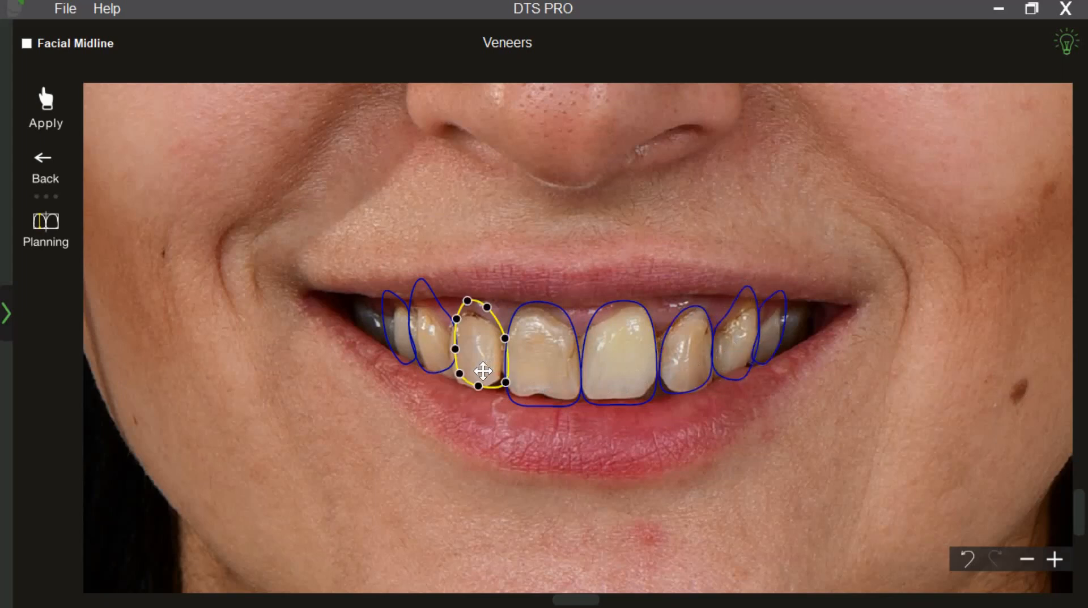
left_click(437, 346)
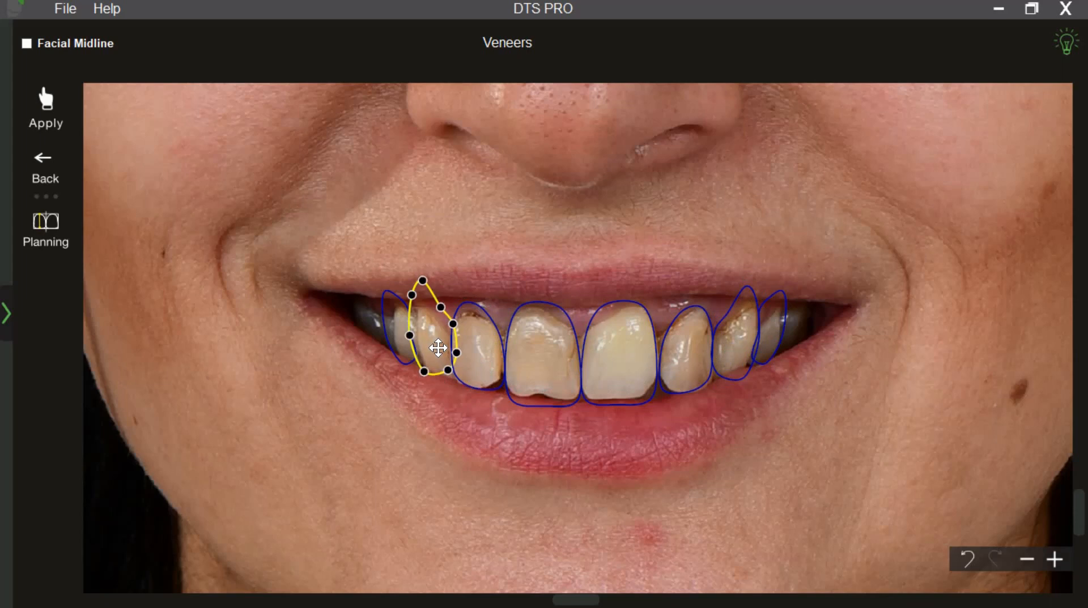
left_click(401, 334)
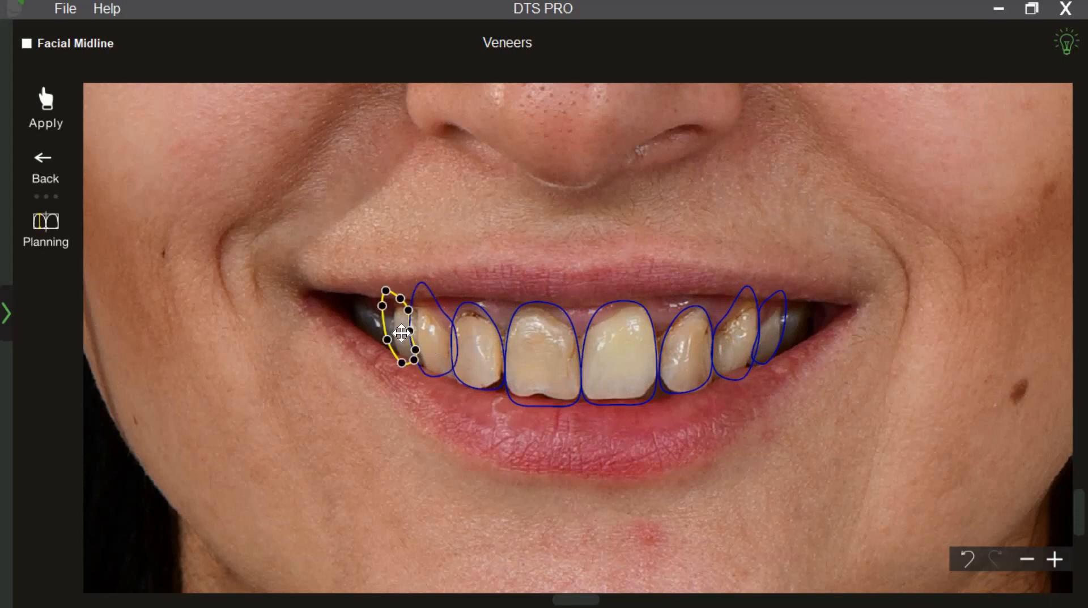
Select all tooth outlines and stretch them as a group to be slightly taller at the gum side and slightly wider
right_click(546, 357)
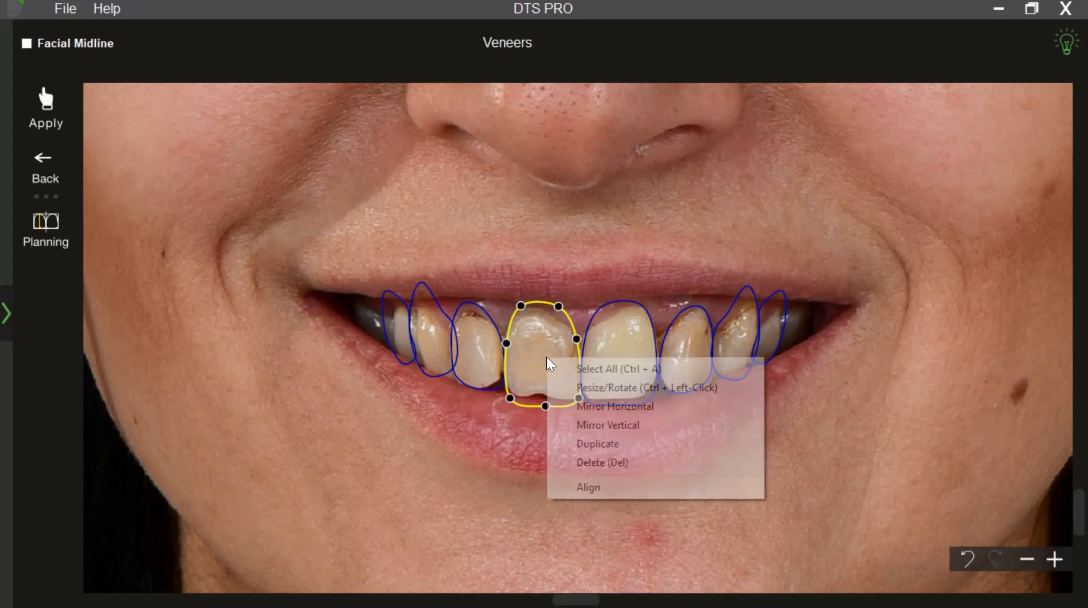
left_click(573, 369)
mouse_move(584, 283)
left_mouse_down()
mouse_move(585, 238)
mouse_move(585, 283)
mouse_move(584, 273)
left_mouse_up()
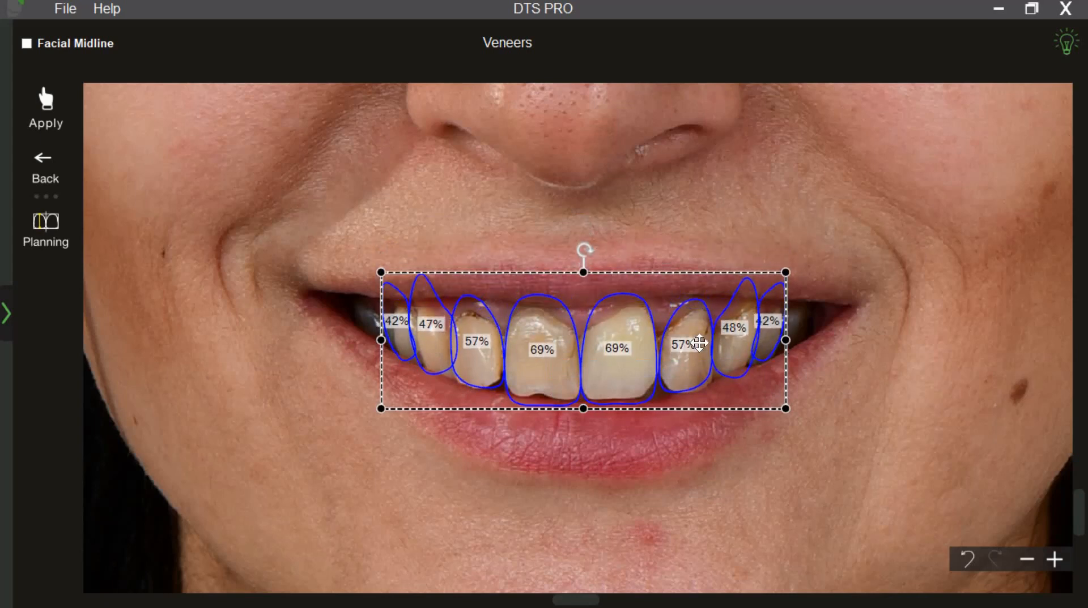
left_click_drag(797, 356, 787, 351)
mouse_move(381, 345)
left_mouse_down()
mouse_move(367, 347)
mouse_move(379, 347)
left_mouse_up()
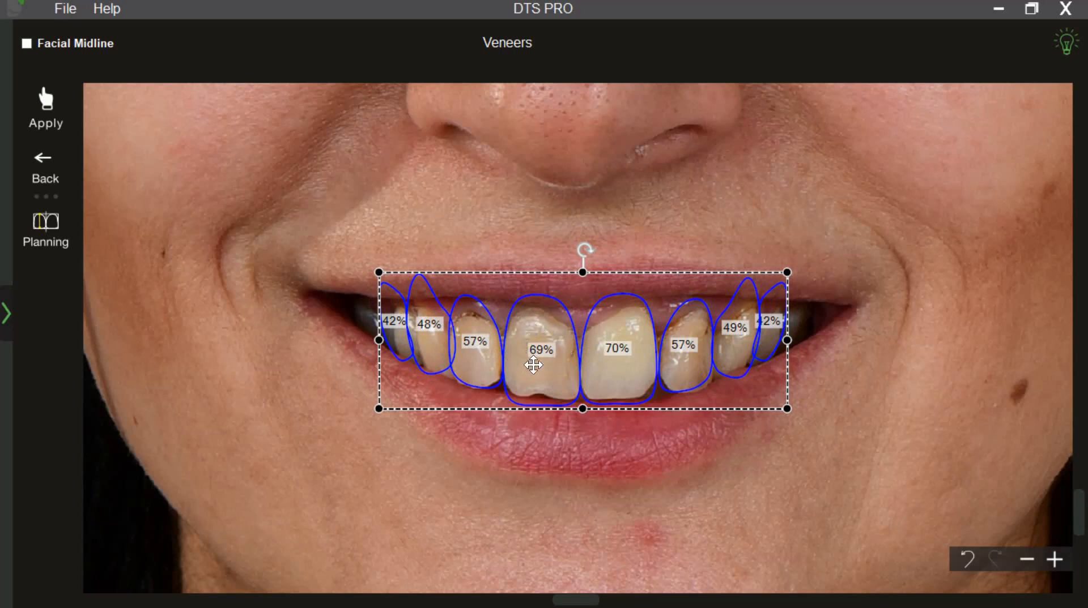
mouse_move(577, 422)
left_mouse_down()
mouse_move(578, 437)
mouse_move(580, 408)
left_mouse_up()
left_click(554, 468)
Adjust the contour points along the gum-side edge of the two central incisor outlines to round their arches
scroll(559, 391, "up", 2)
left_click(502, 311)
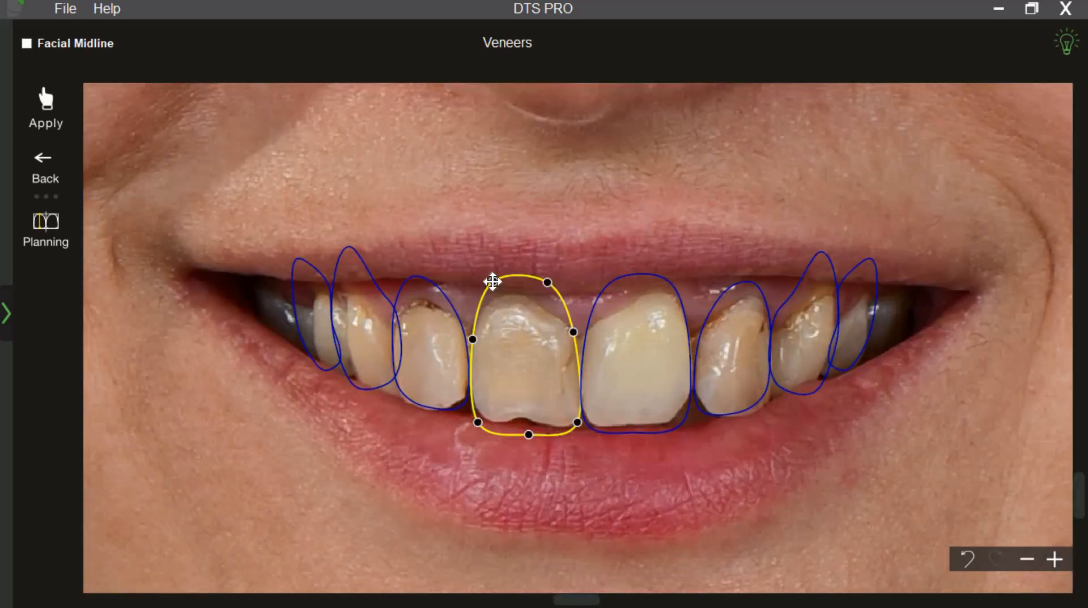
left_click_drag(493, 284, 545, 286)
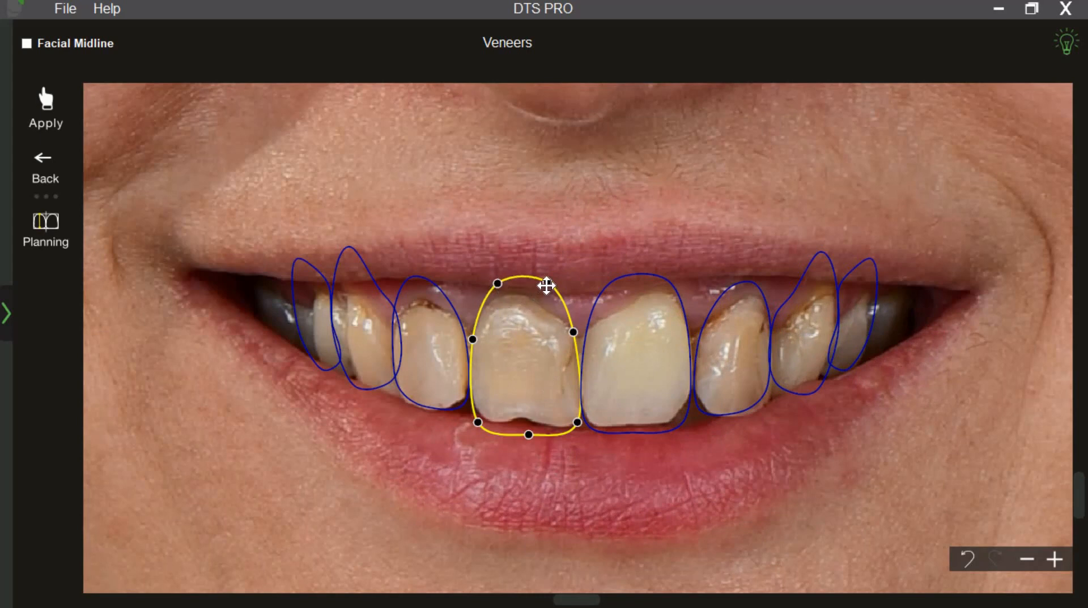
left_click(669, 283)
left_click(661, 281)
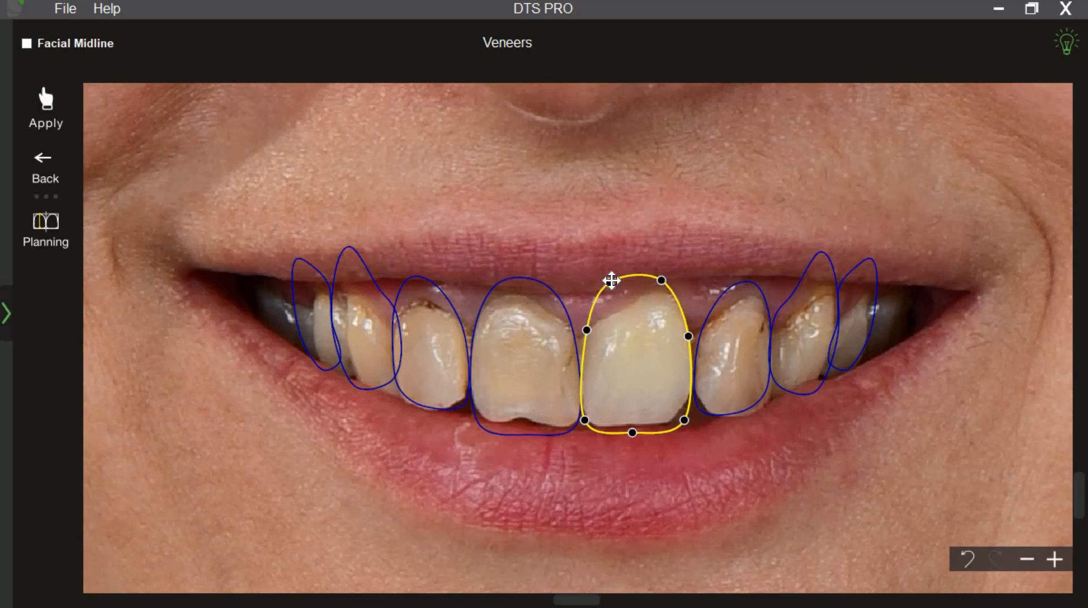
left_click(633, 275)
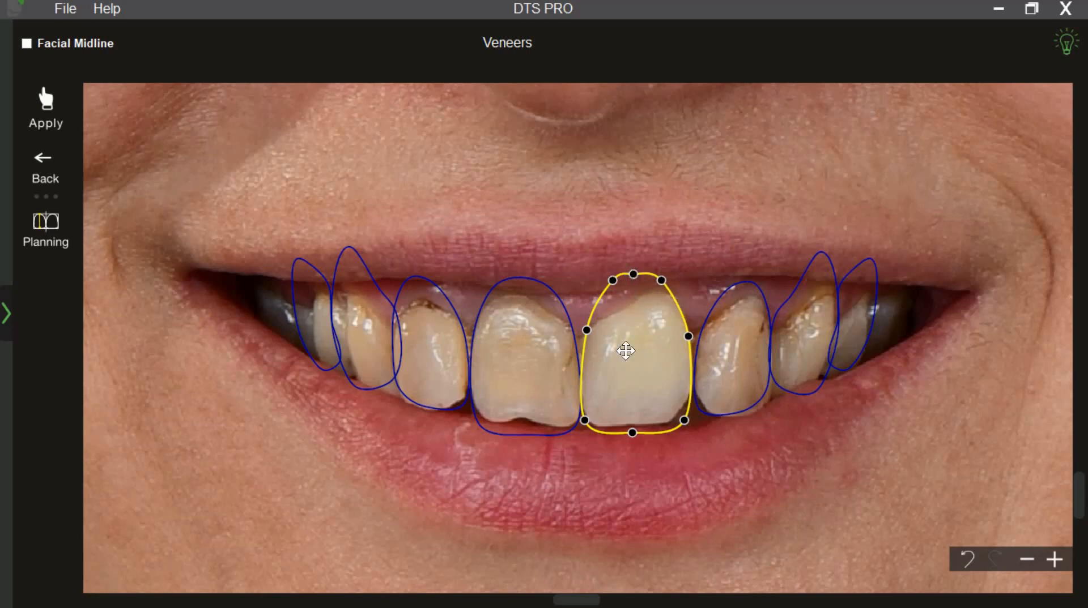
Resize the patient's right central incisor outline to match the other central incisor, and nudge the canine outline on the same side
right_click(543, 373)
left_click(566, 393)
left_click_drag(541, 281, 527, 247)
left_click(547, 473)
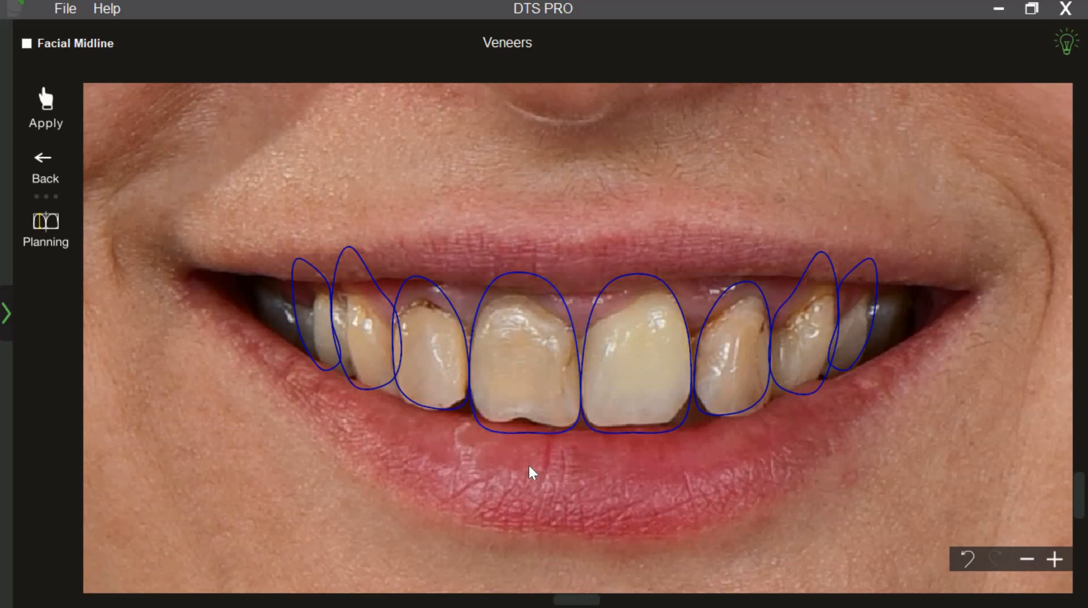
left_click(375, 363)
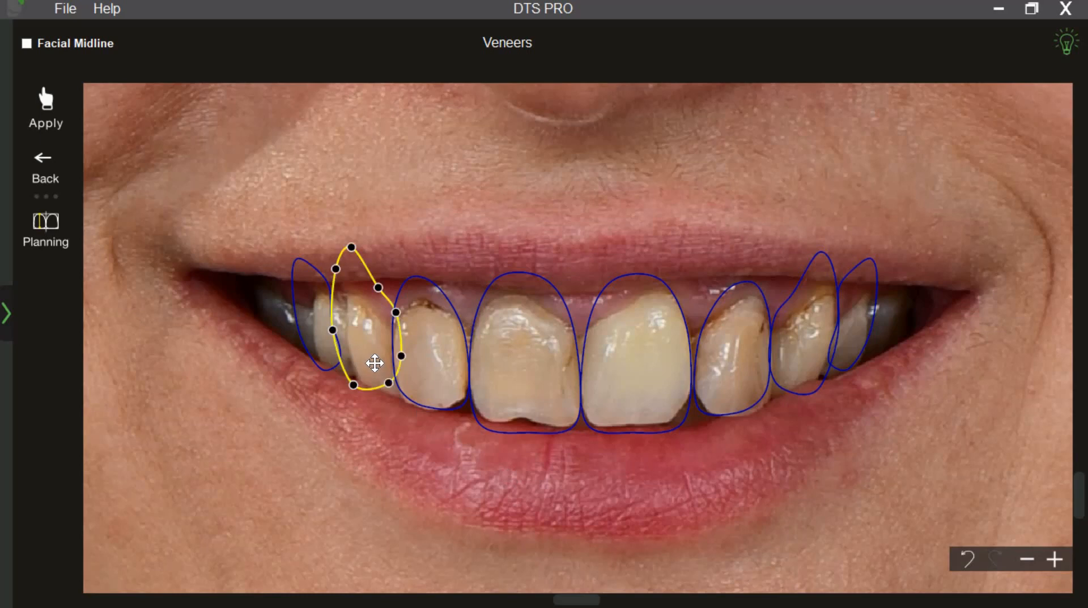
left_click(404, 465)
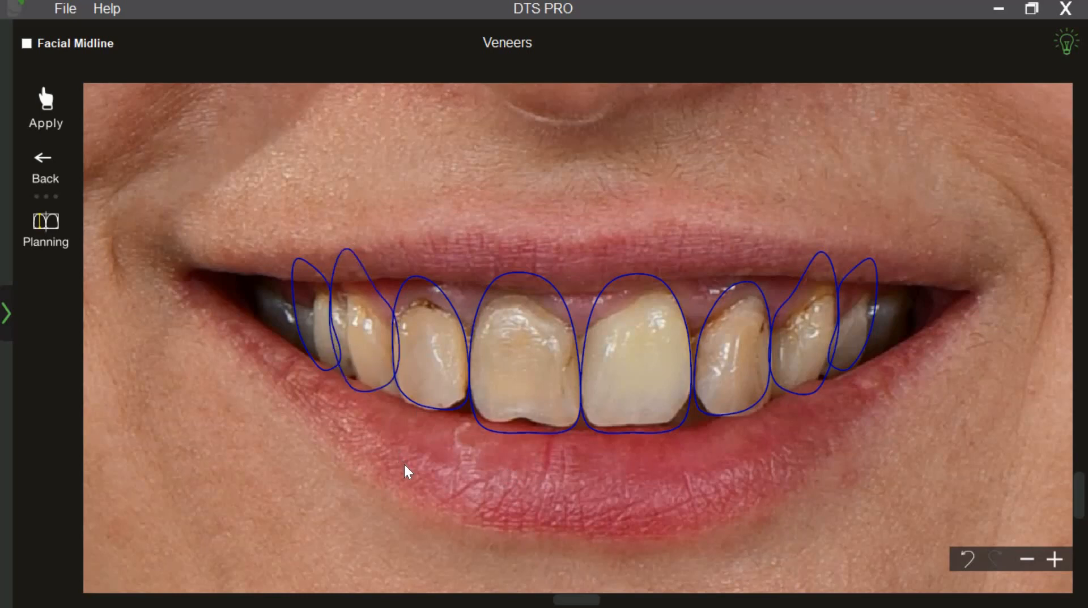
Shift the patient's left central and lateral incisor outlines together slightly toward the midline
left_click(503, 407)
left_click(432, 379, "shift")
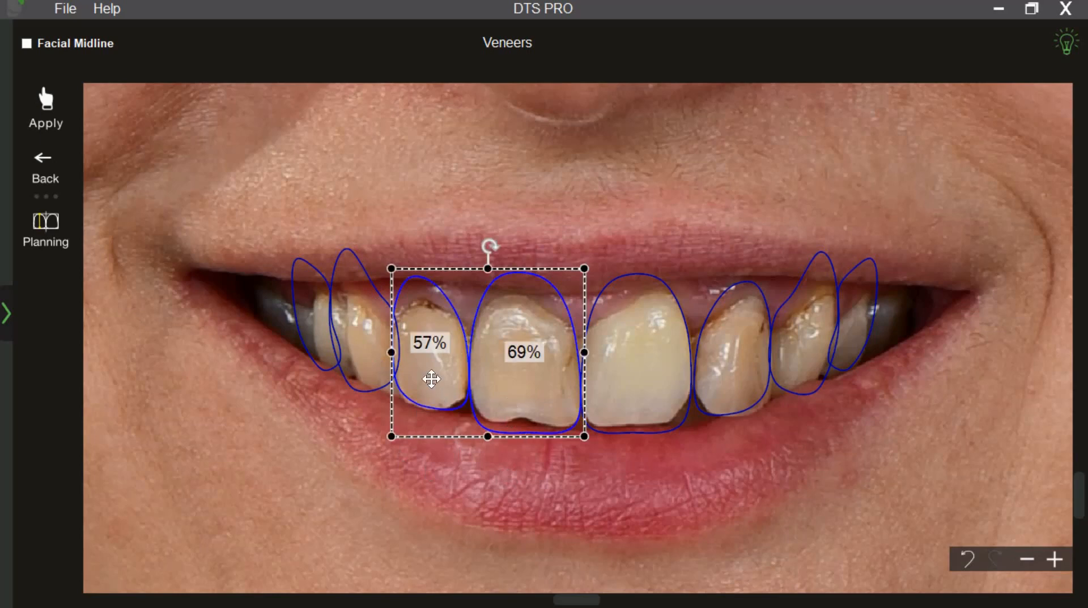
left_click(371, 363, "shift")
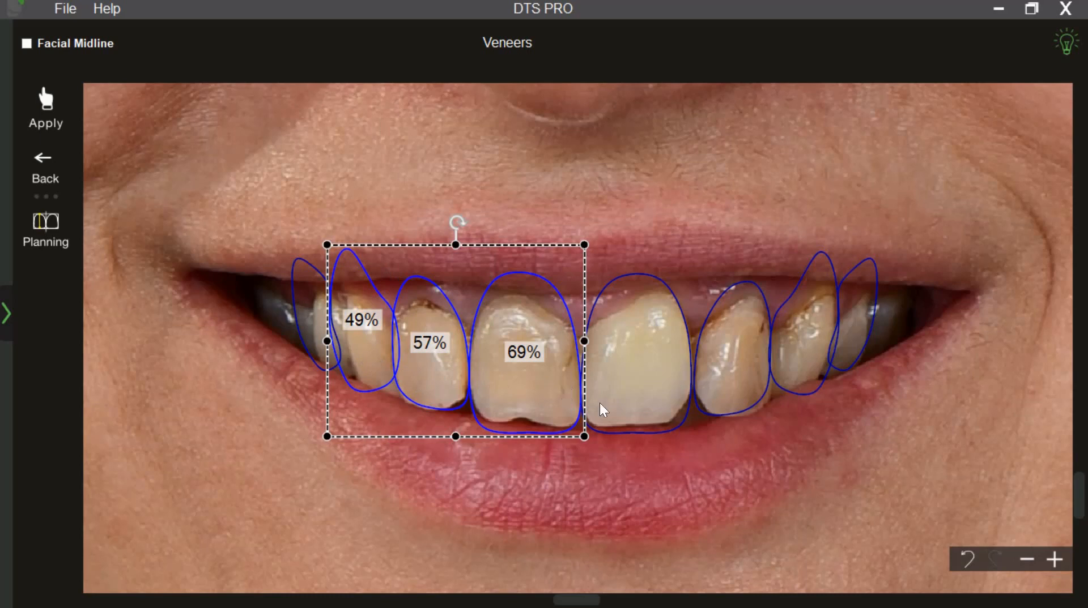
left_click(632, 398)
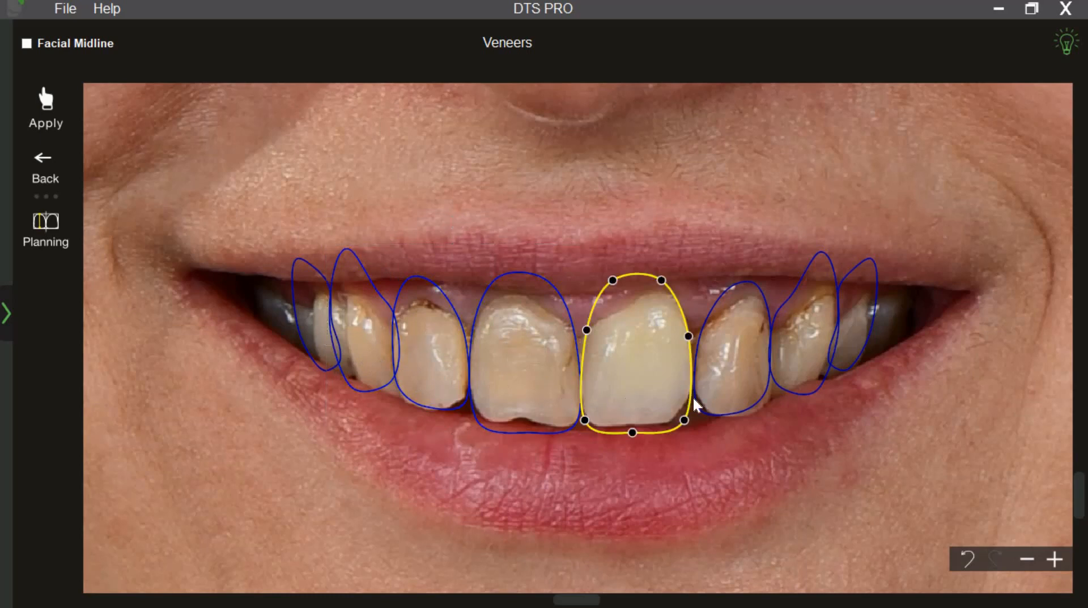
left_click(718, 381, "shift")
left_click_drag(684, 278, 688, 273)
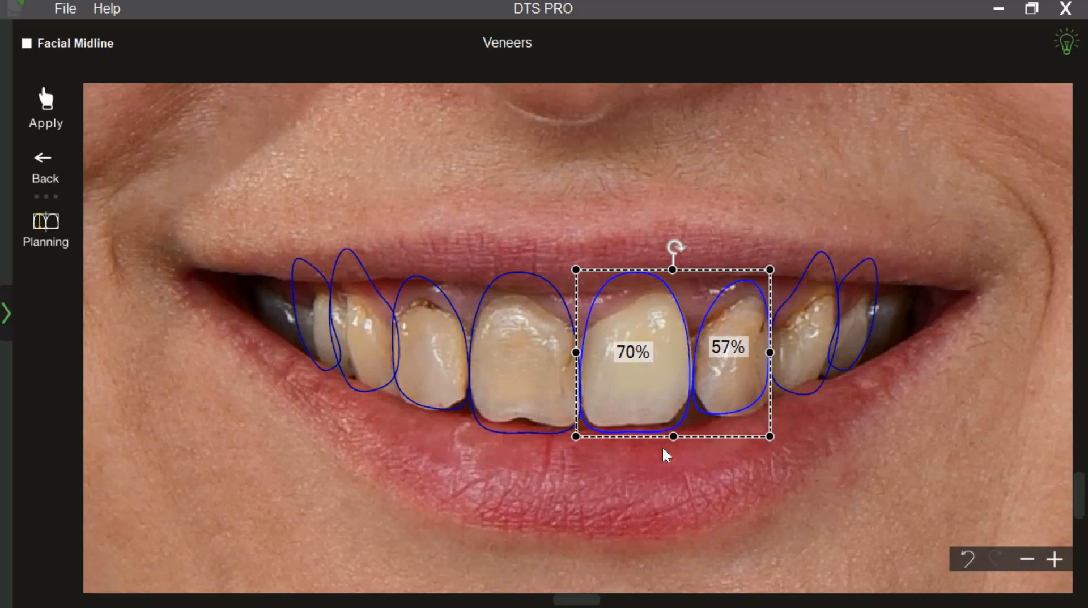
left_click(666, 462)
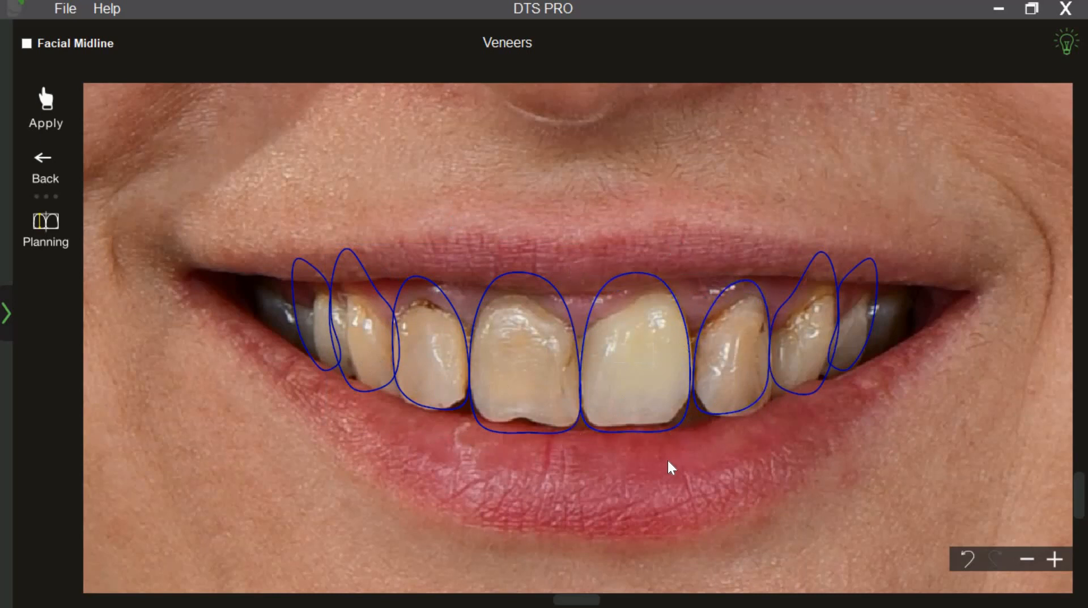
Replace the patient's right canine outline with a horizontally mirrored copy of the left canine outline, positioned over the tooth
left_click(373, 358)
key("Delete")
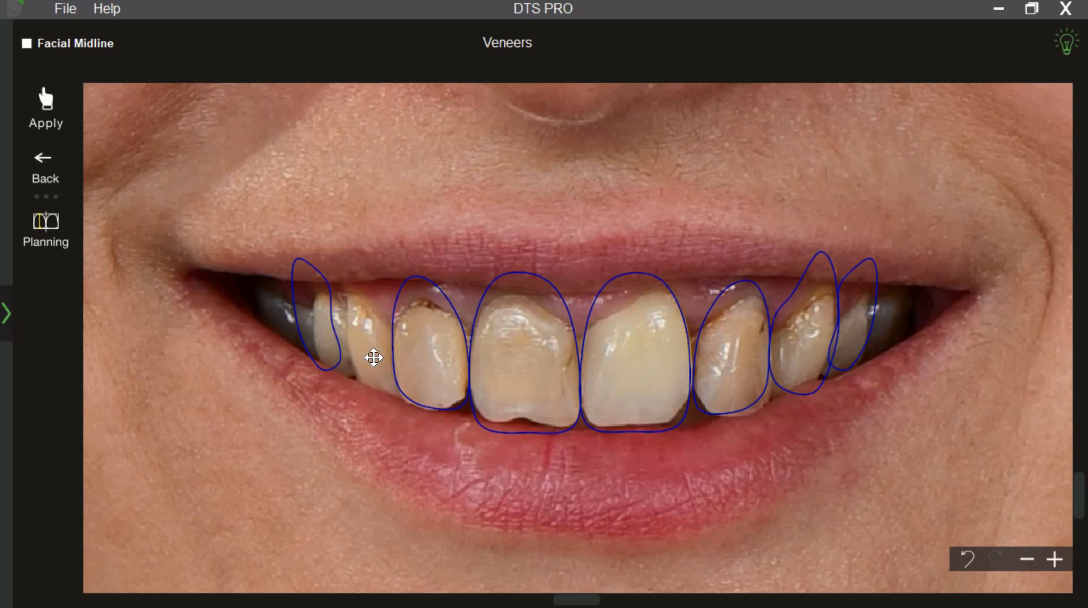
right_click(799, 350)
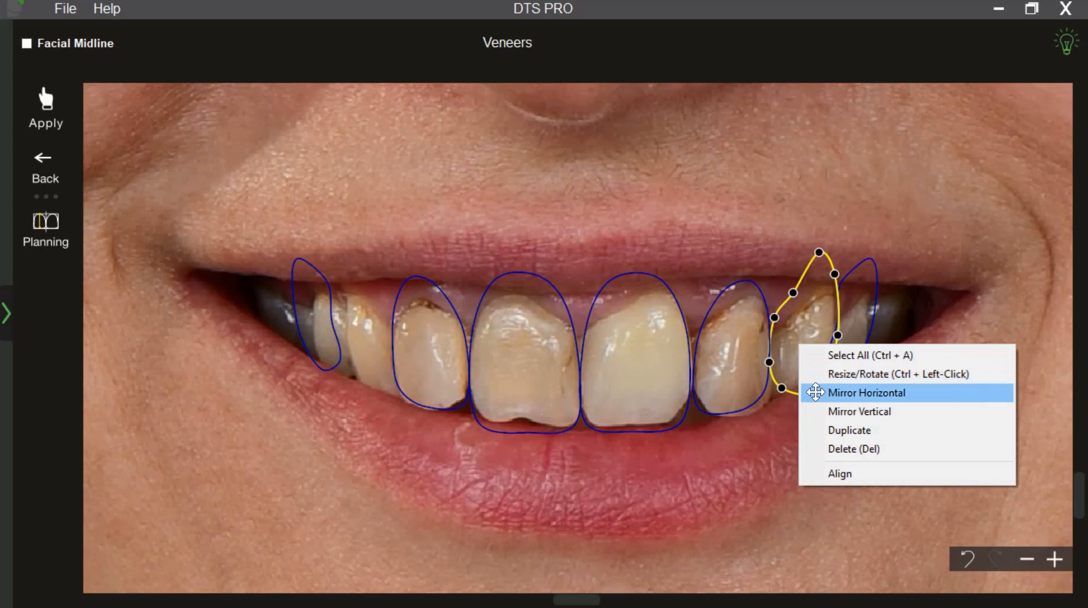
left_click(838, 392)
left_click(364, 356)
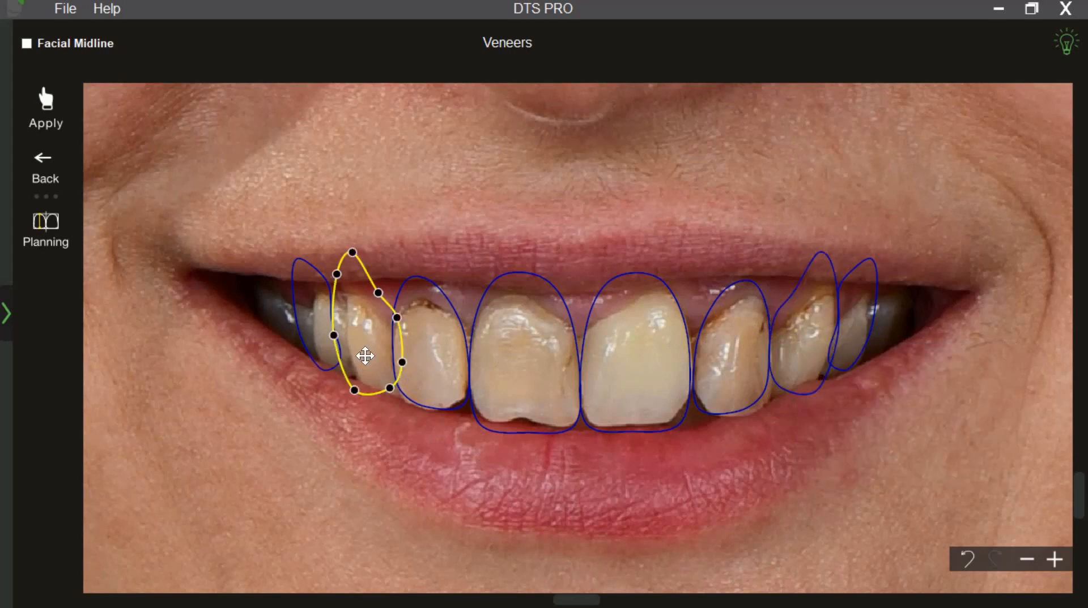
left_click(396, 457)
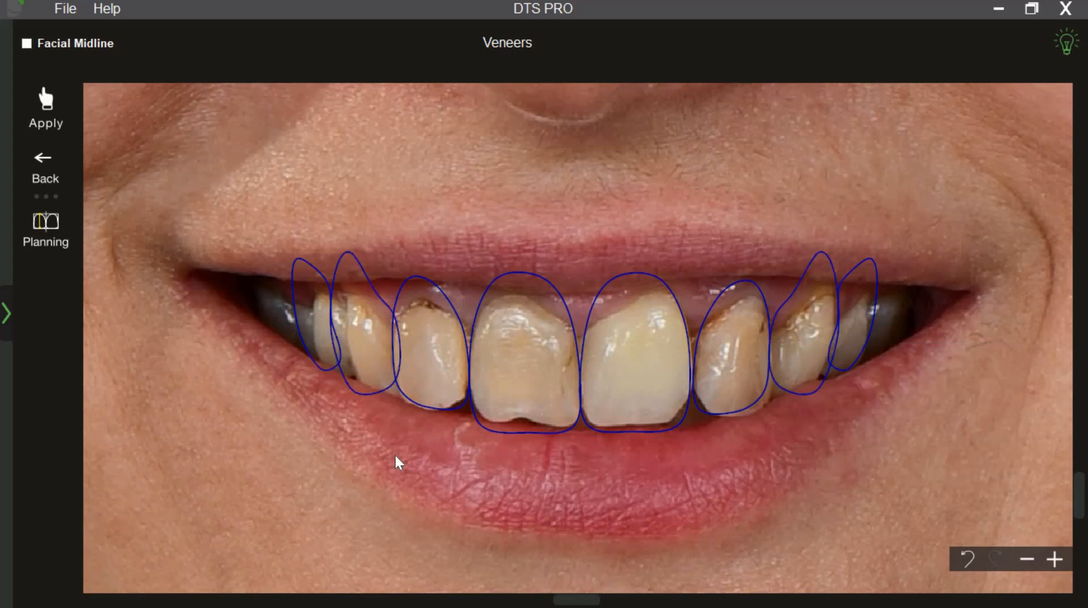
Duplicate the patient's right premolar outline and place the copy over the next tooth further back
right_click(315, 335)
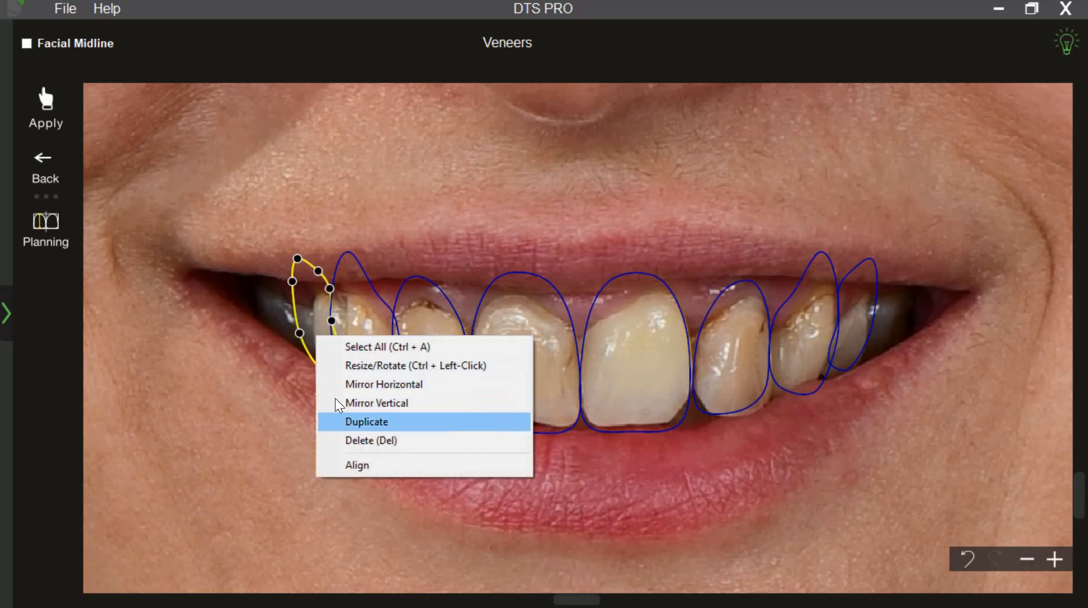
left_click(343, 425)
left_click_drag(274, 324, 282, 320)
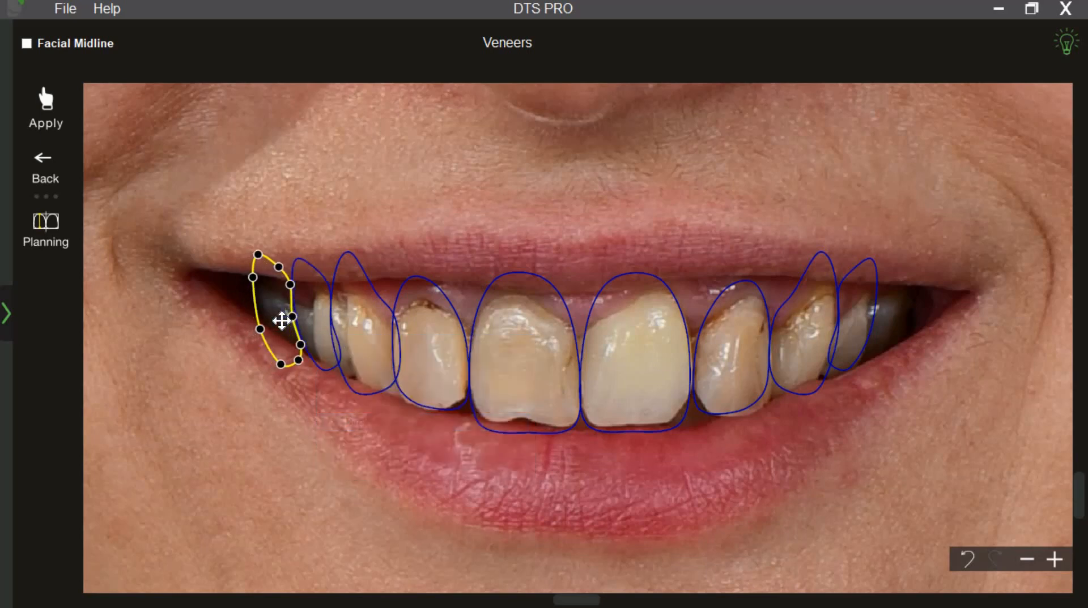
left_click(328, 414)
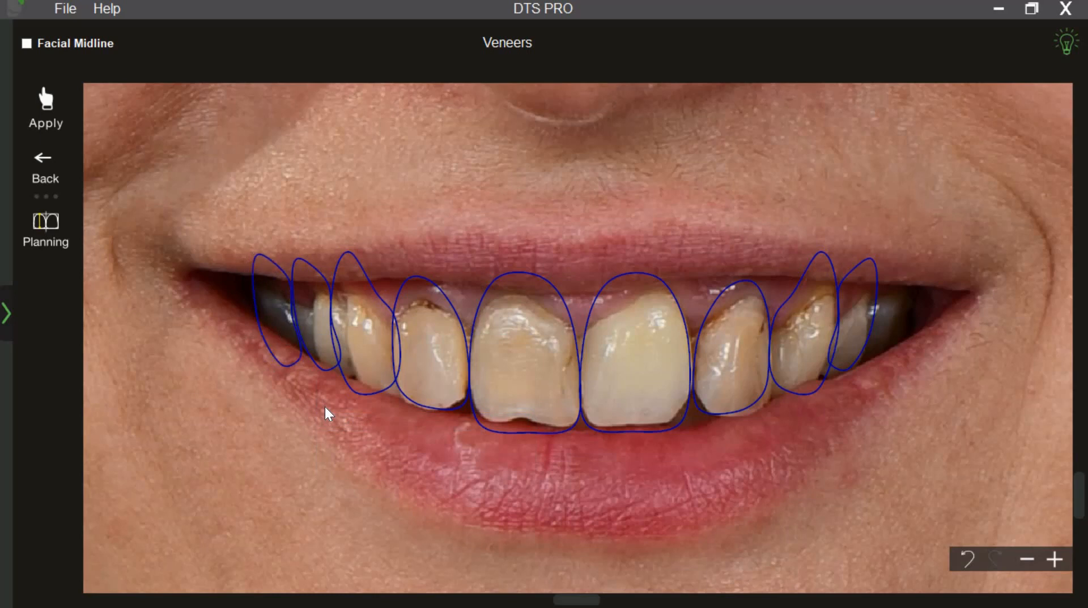
Select all tooth outlines and shorten them as a group from the gum side while keeping the biting edges in place
left_click(536, 383)
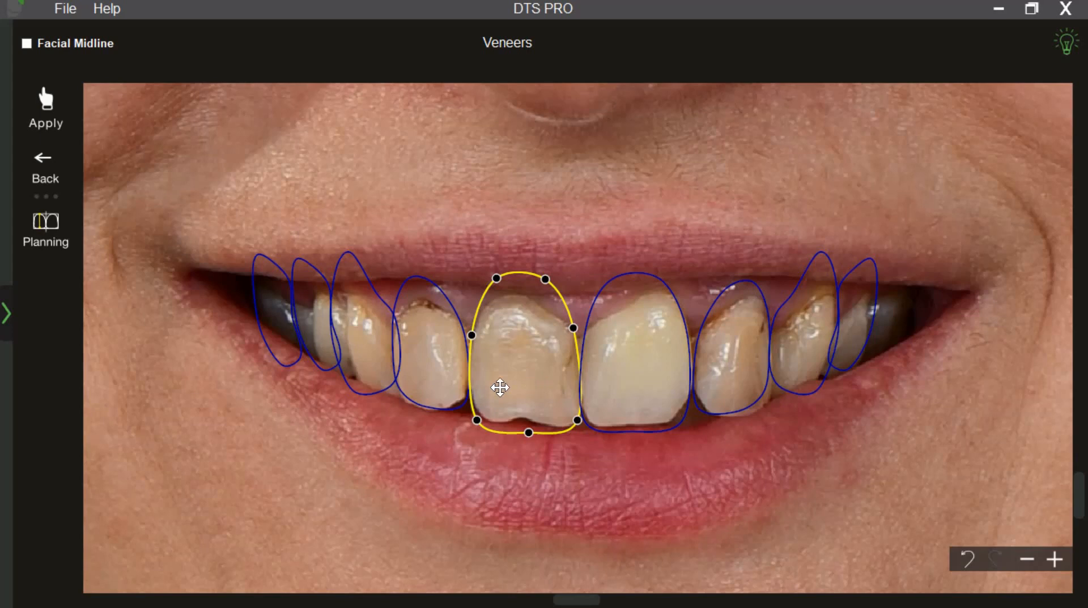
left_click(440, 385)
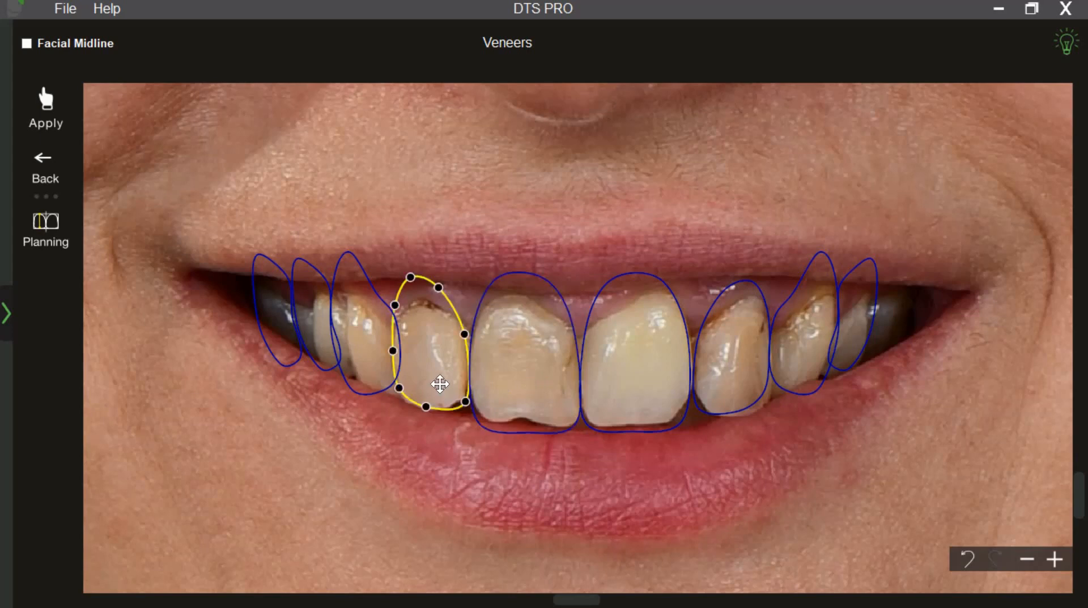
left_click(376, 368)
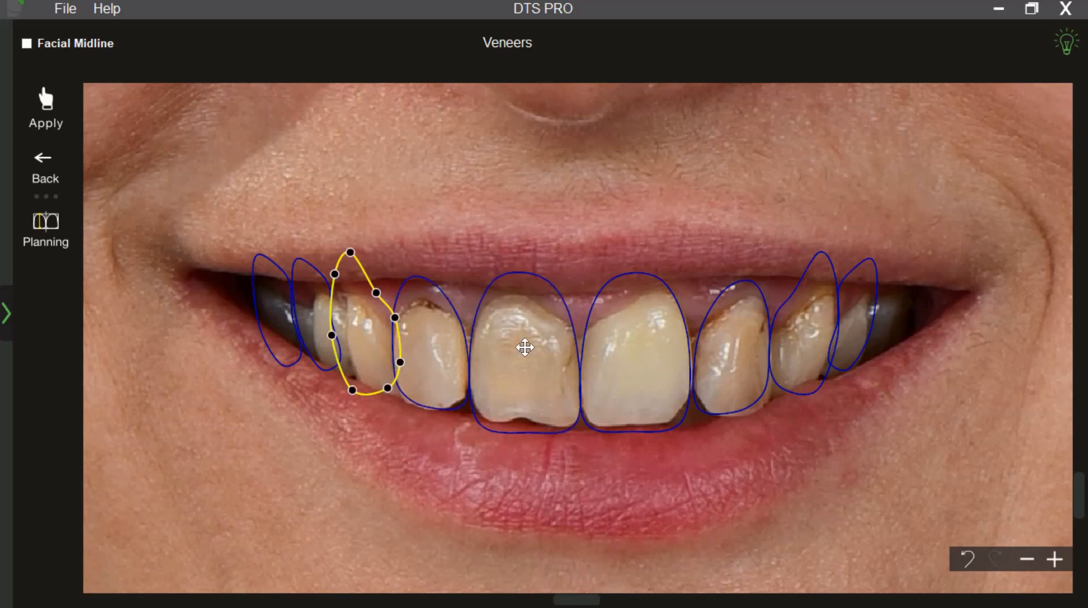
left_click(561, 245)
left_click_drag(562, 258, 562, 272)
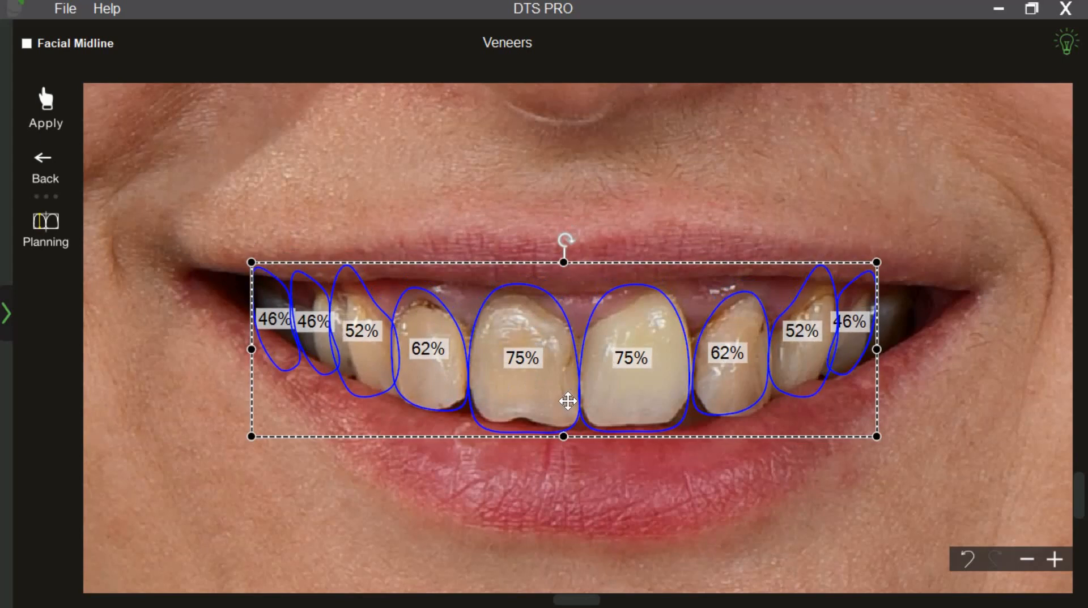
left_click(722, 438)
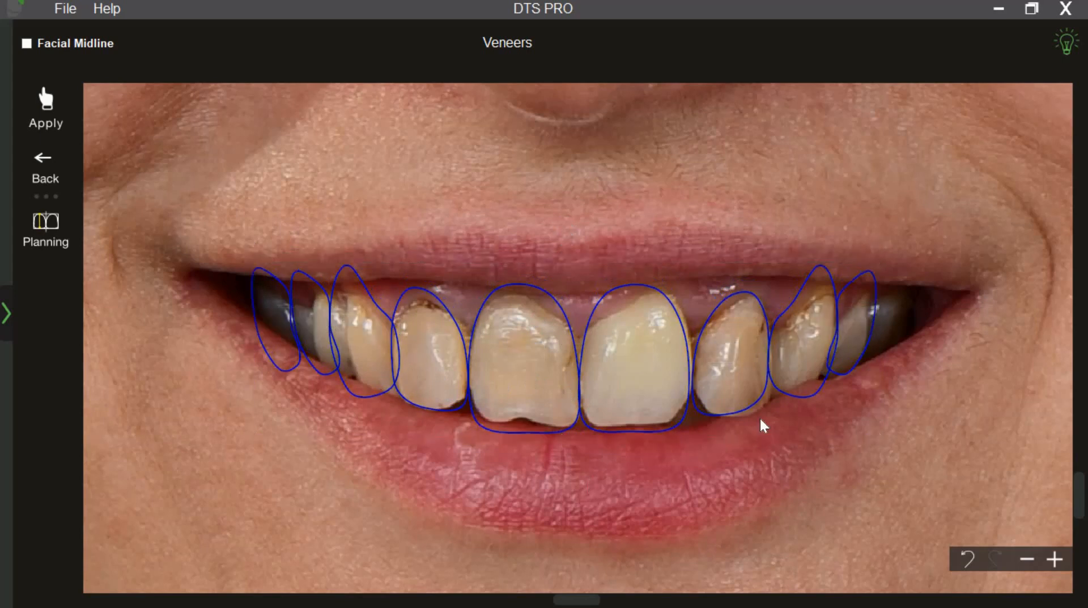
Reposition the patient's left central incisor, lateral incisor, canine and premolar outlines so each sits over its tooth
left_click(812, 380)
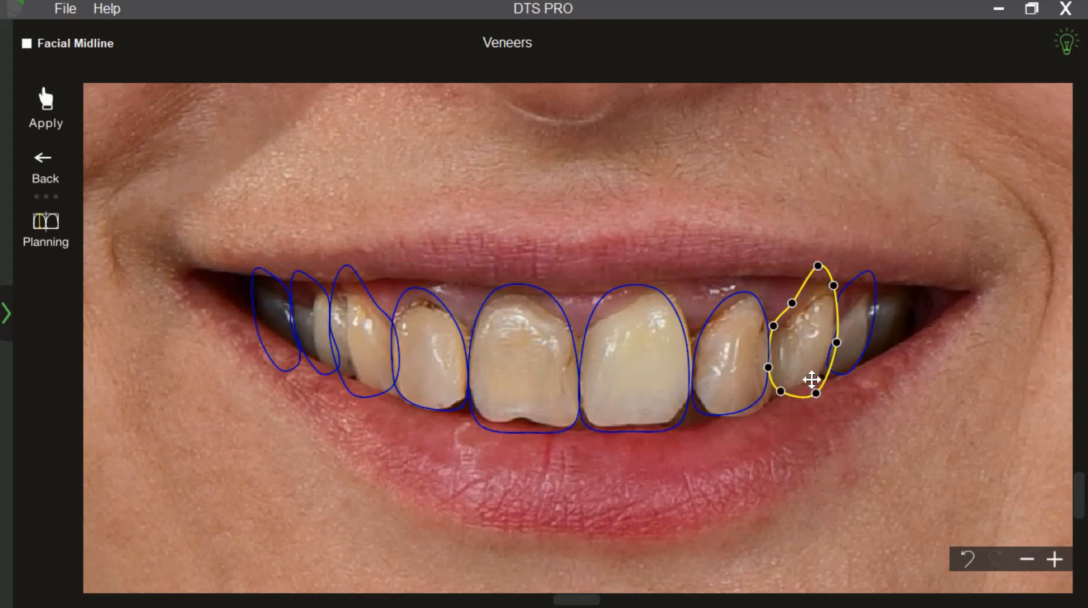
left_click(743, 378)
left_click(670, 381)
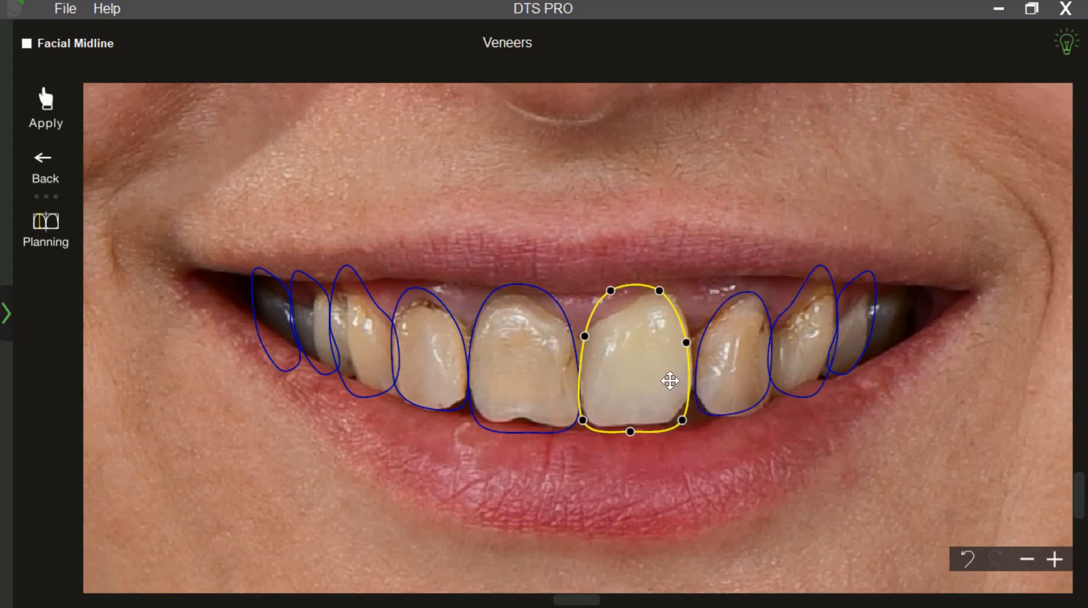
left_click(758, 369)
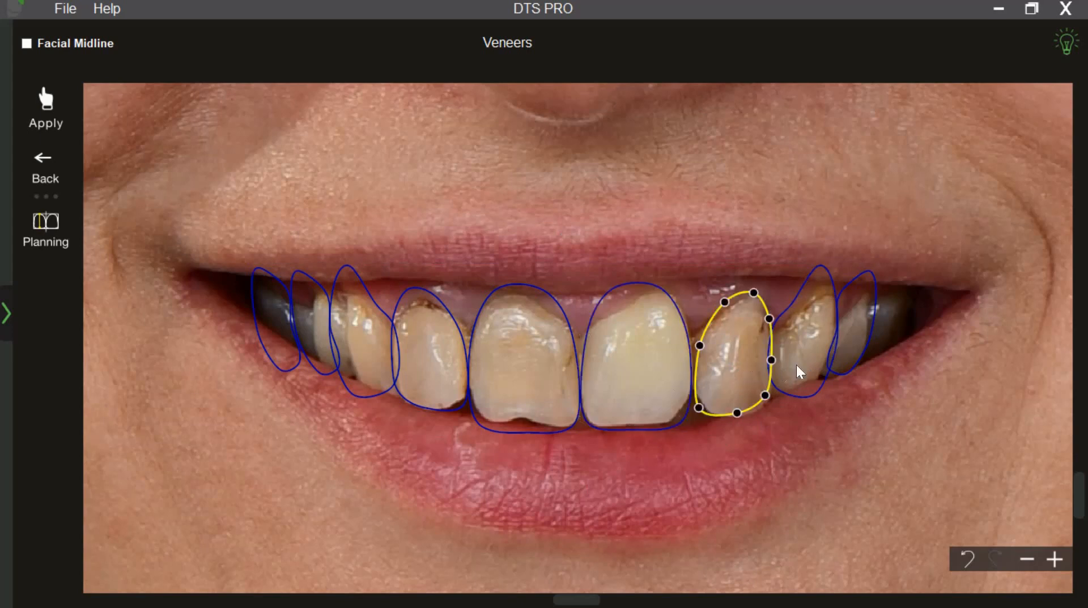
left_click(799, 364)
left_click(860, 339)
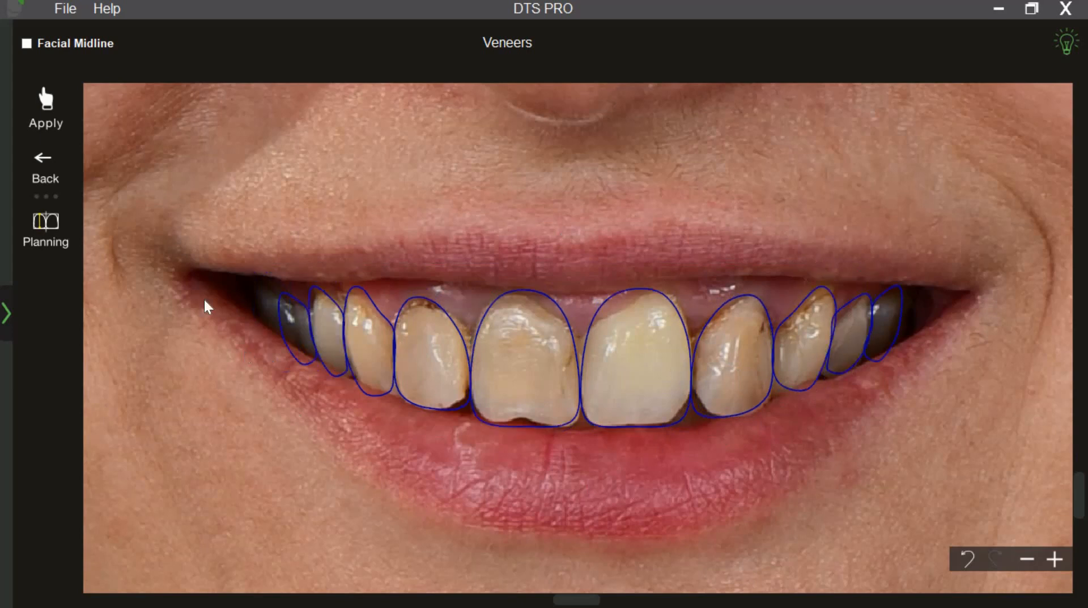
Apply the tooth outlines as veneers, recheck the patient's left lateral incisor outline in edit mode, and apply them again
left_click(68, 120)
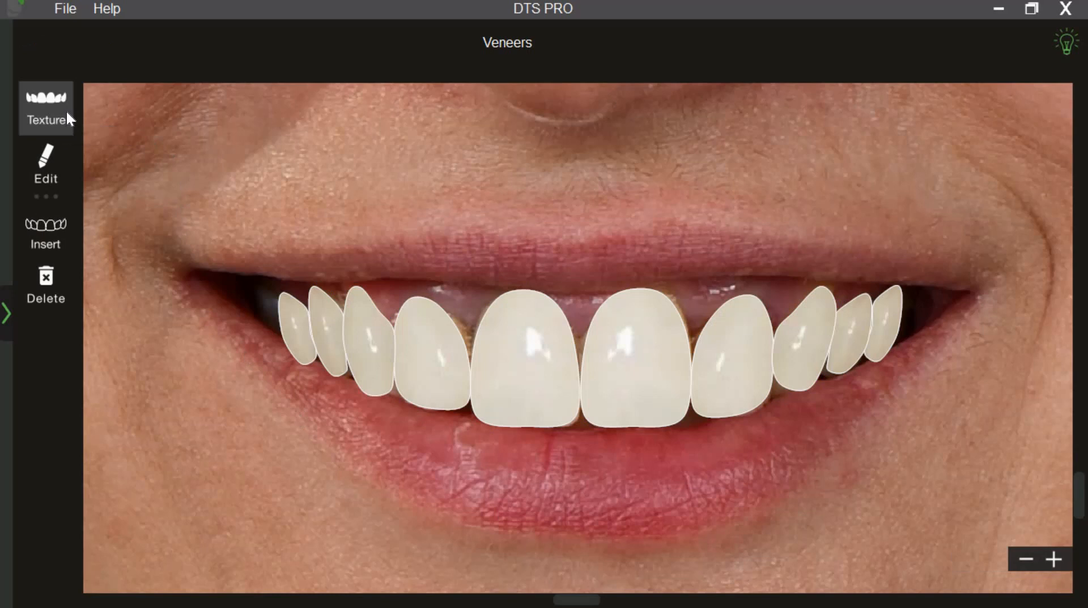
left_click(59, 156)
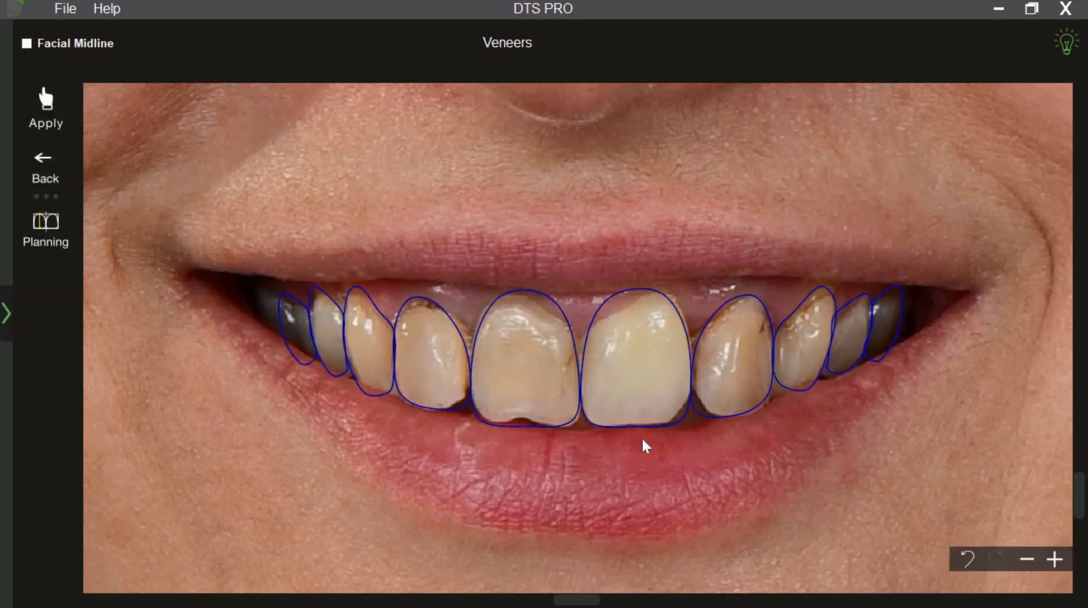
scroll(682, 488, "up", 2)
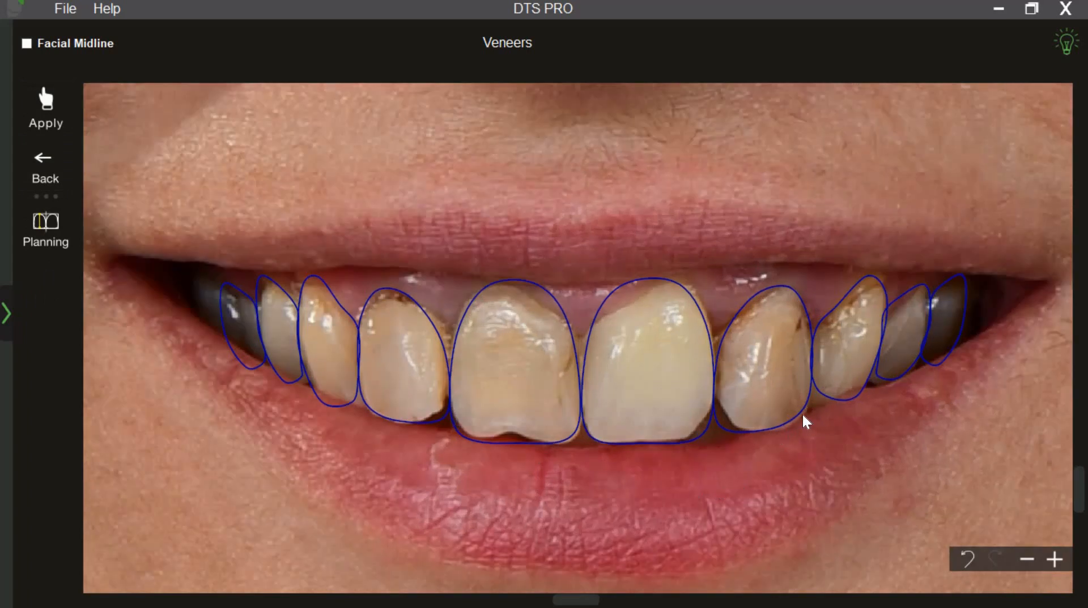
left_click(778, 390)
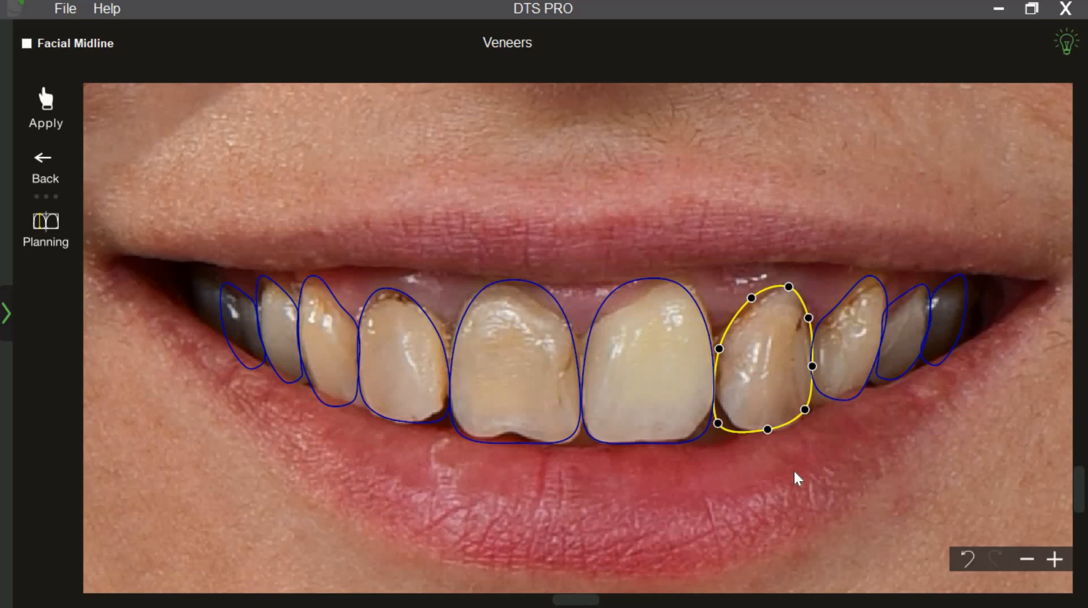
left_click(796, 478)
left_click(48, 107)
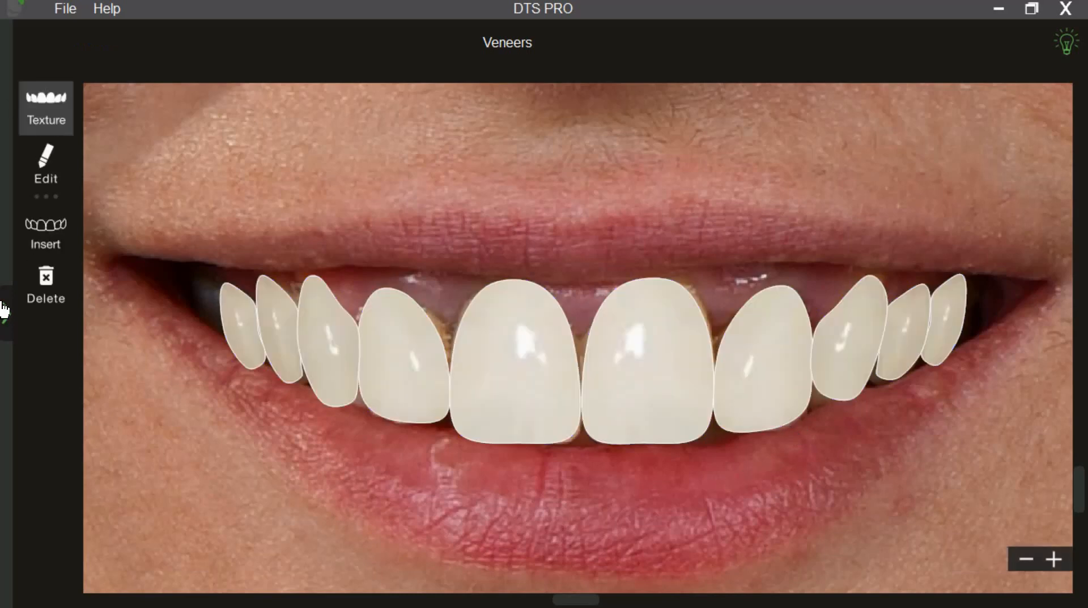
Switch to the smile editing tools and overlay the tooth outline templates on the original upper teeth
left_click(3, 313)
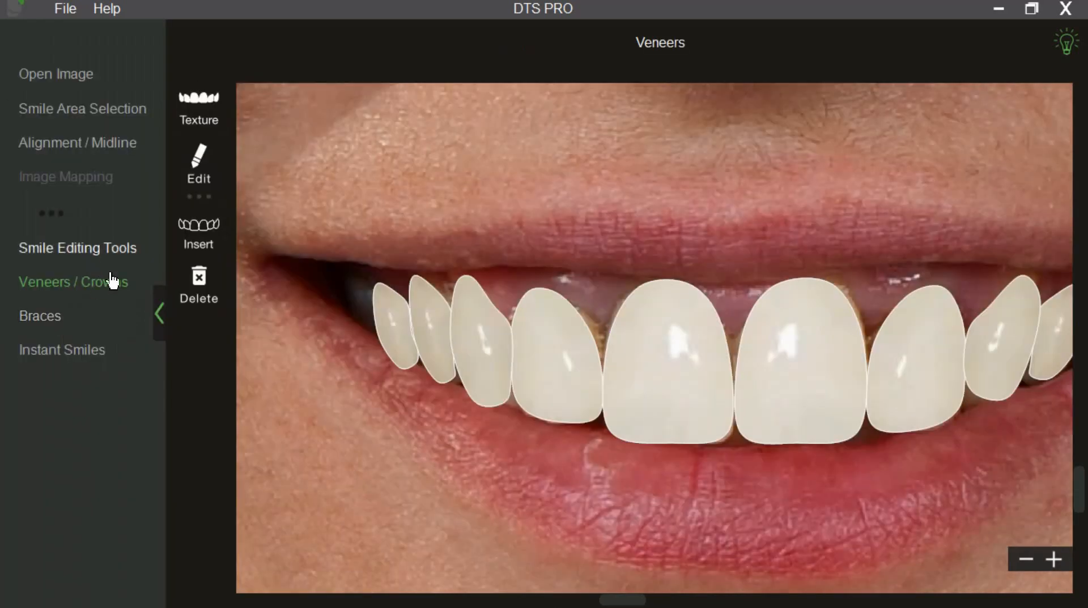
left_click(89, 256)
left_click(161, 313)
scroll(575, 225, "up", 5)
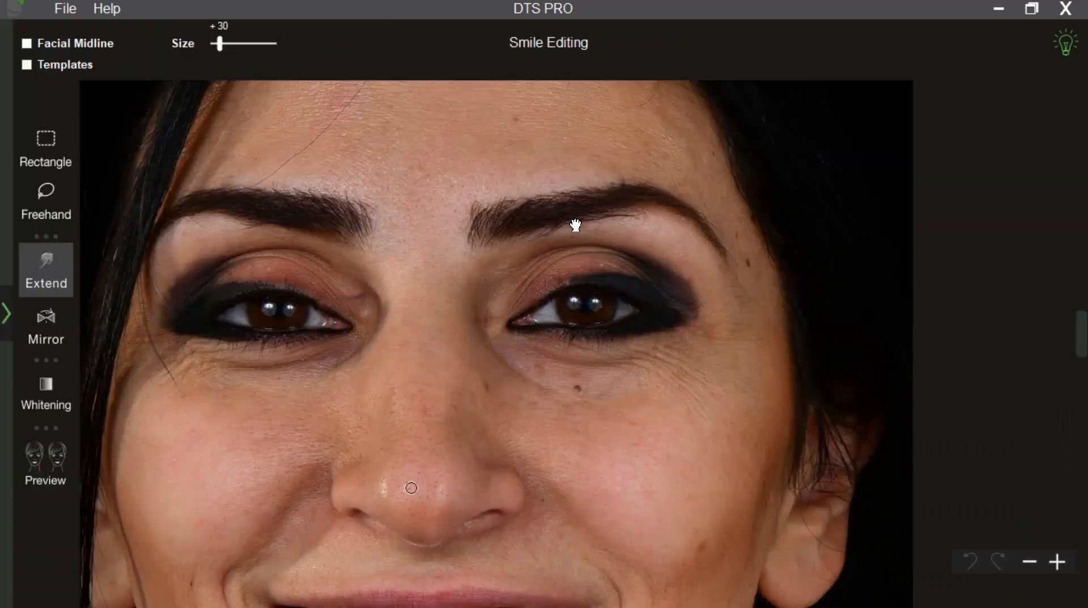
scroll(499, 431, "up", 4)
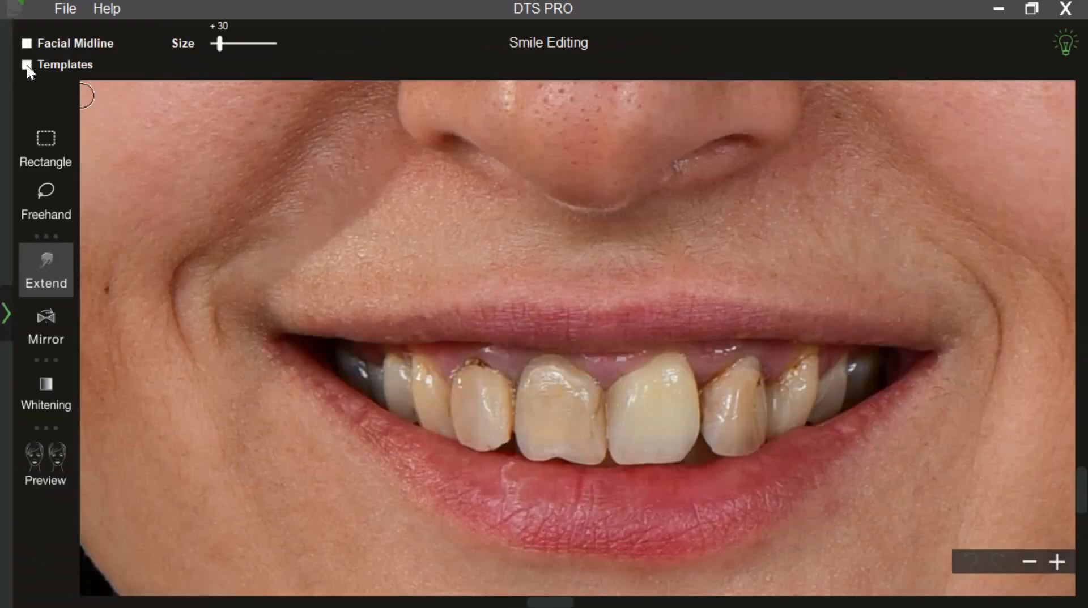
left_click(27, 64)
scroll(414, 428, "up", 3)
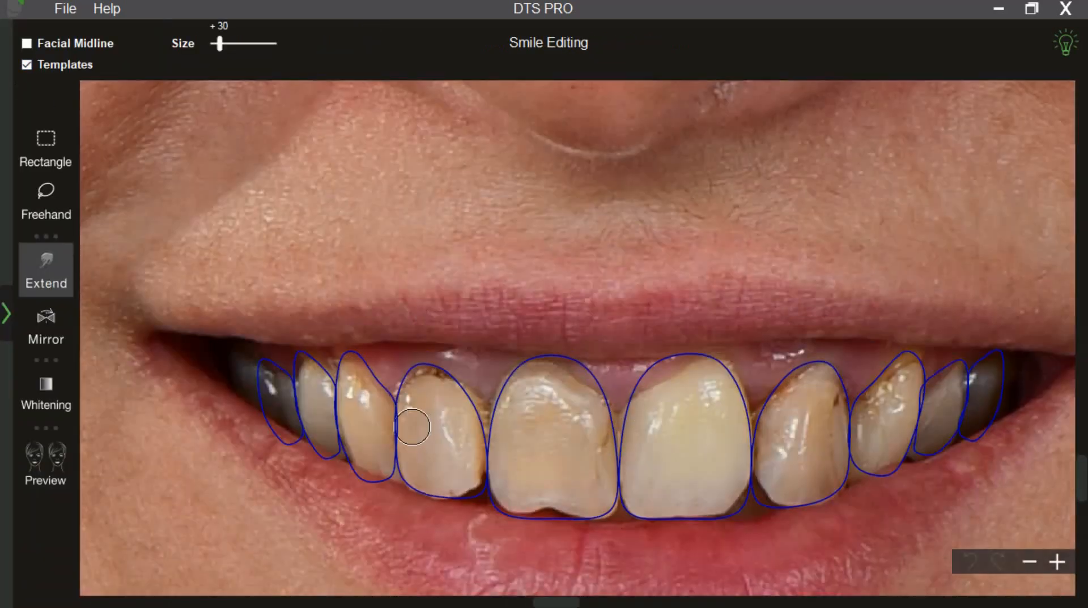
scroll(415, 317, "up", 2)
left_click_drag(690, 444, 464, 475)
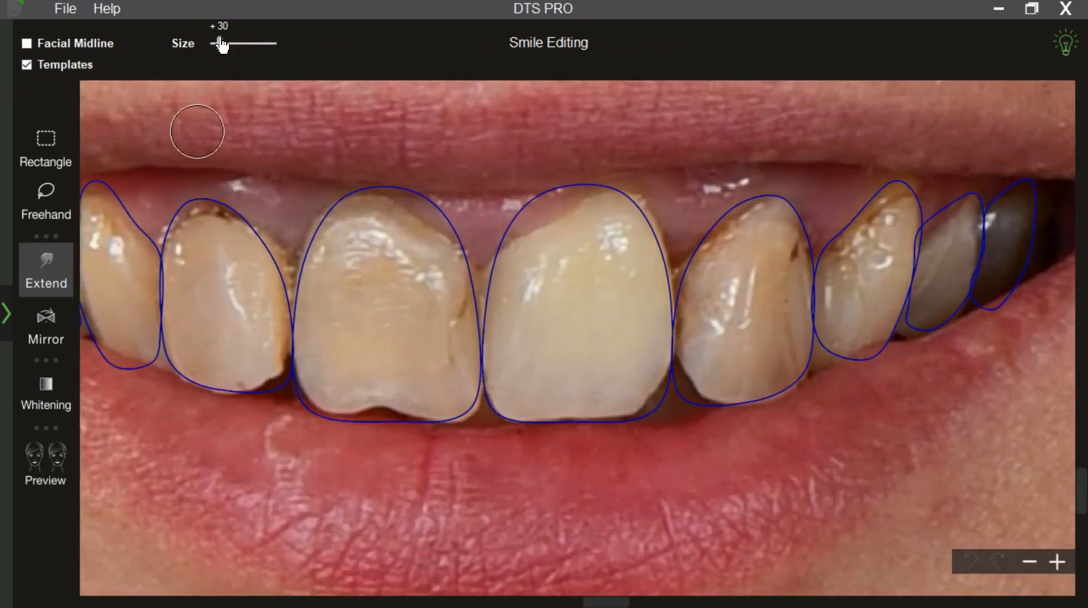
Set the Extend brush size to 34 and stretch the patient's left lateral incisor edge towards its outline
left_click_drag(220, 46, 223, 46)
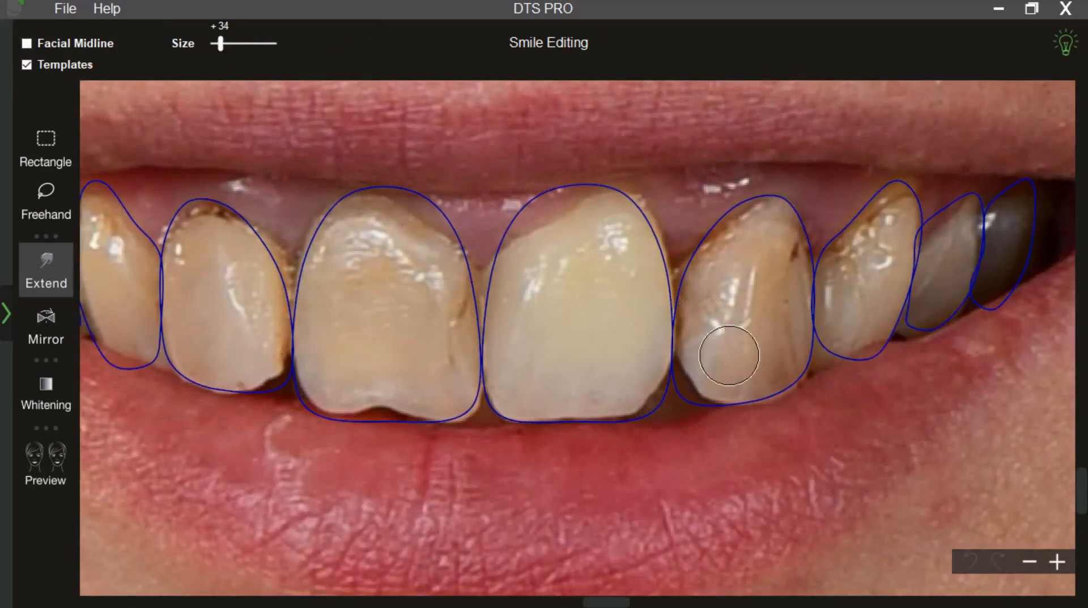
mouse_move(775, 399)
left_mouse_down()
mouse_move(809, 403)
mouse_move(801, 384)
mouse_move(755, 418)
mouse_move(760, 405)
left_mouse_up()
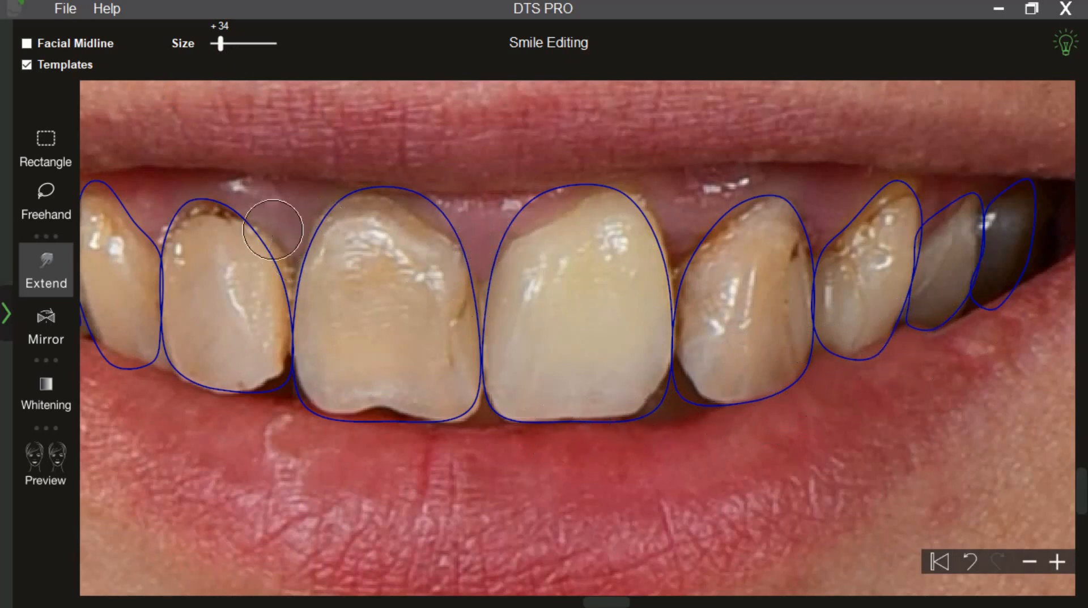
left_click_drag(276, 487, 473, 468)
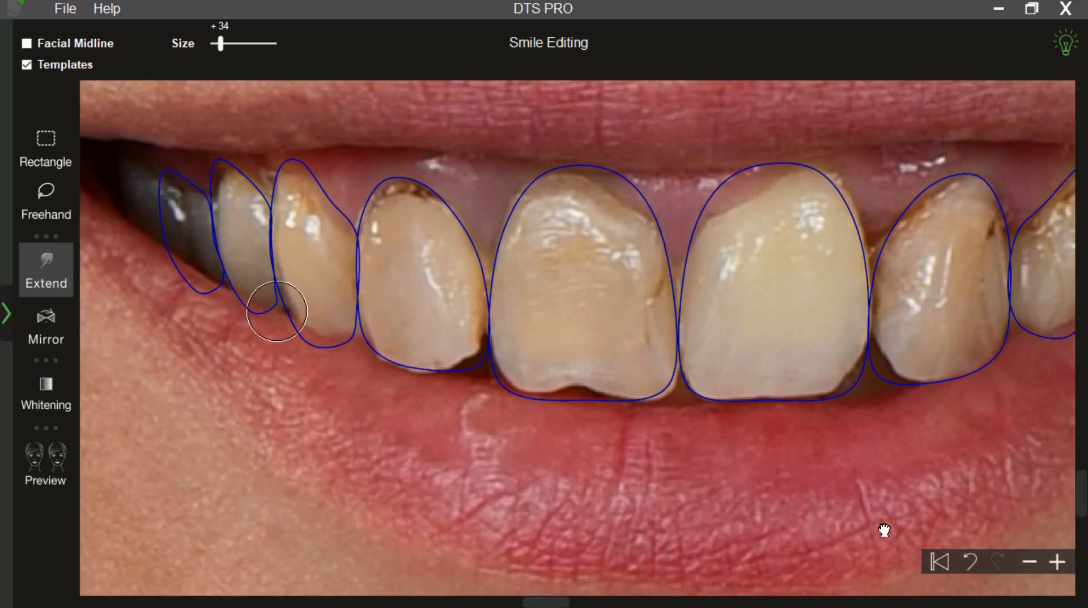
left_click_drag(879, 524, 655, 498)
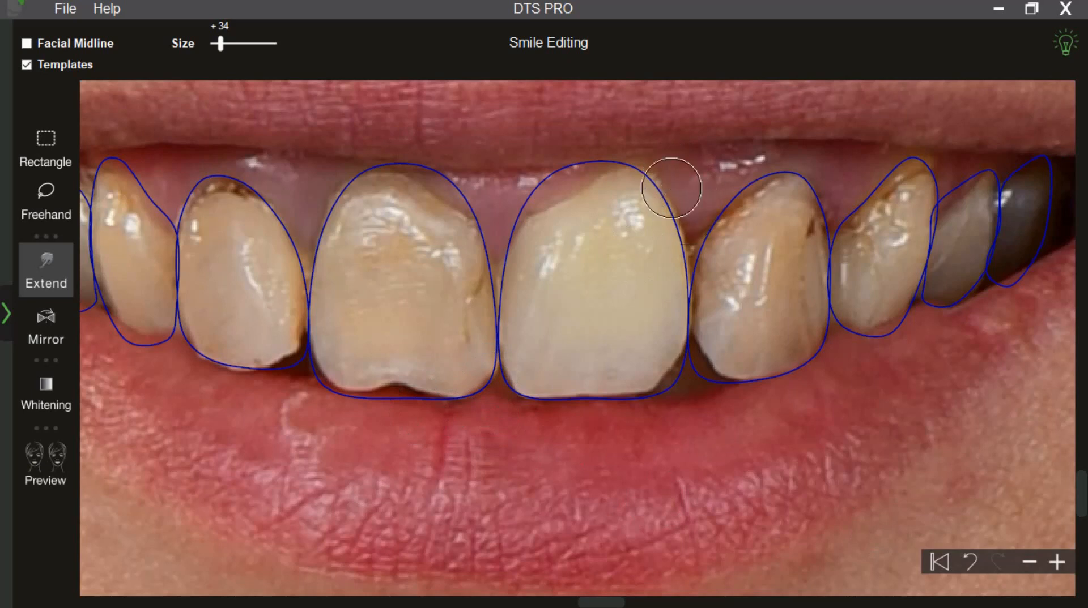
Return to the Veneers / Crowns design, reopen the tooth outlines for editing and apply them as veneers
left_click(12, 314)
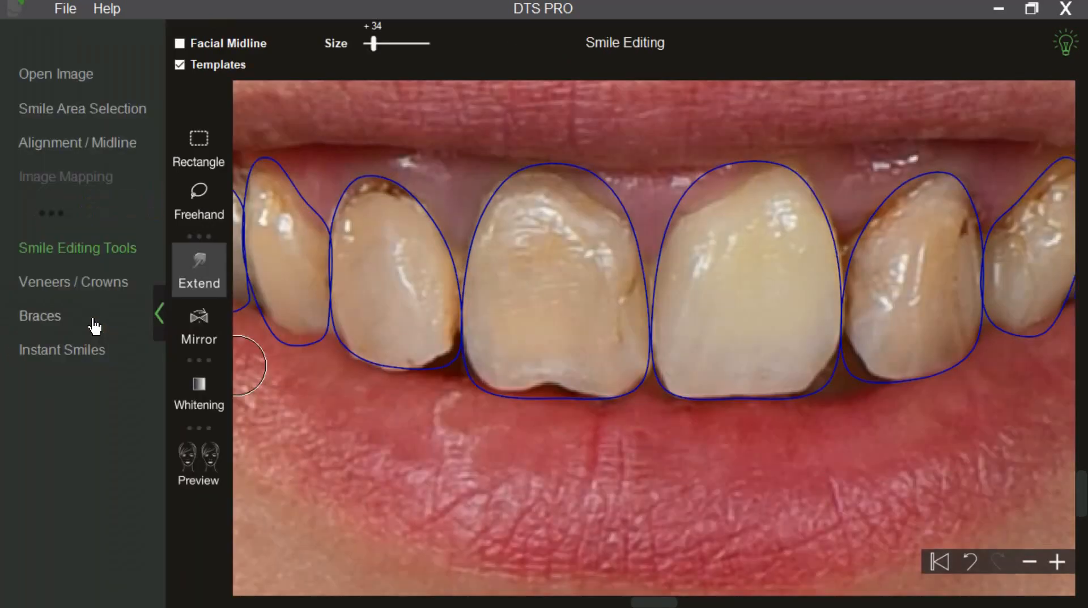
left_click(85, 283)
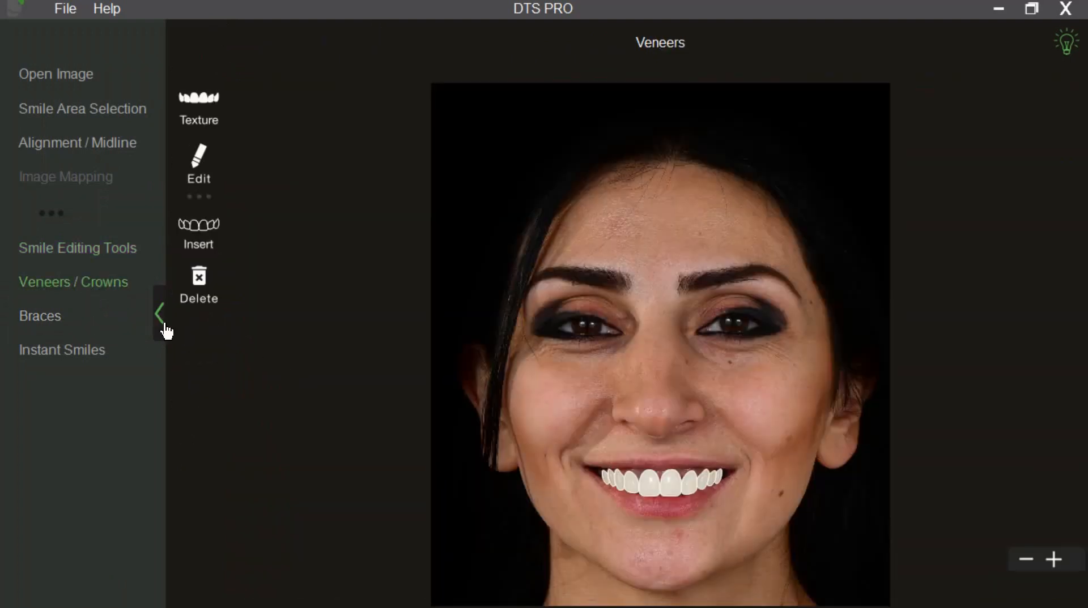
left_click(160, 315)
scroll(513, 439, "up", 5)
left_click_drag(605, 221, 619, 461)
scroll(635, 543, "up", 5)
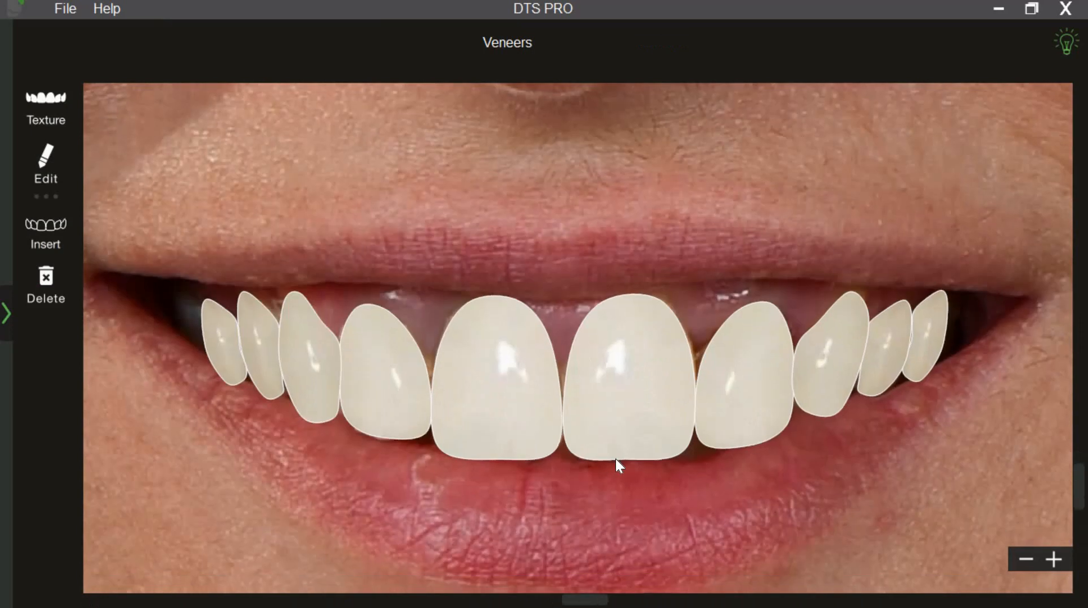
double_click(732, 499)
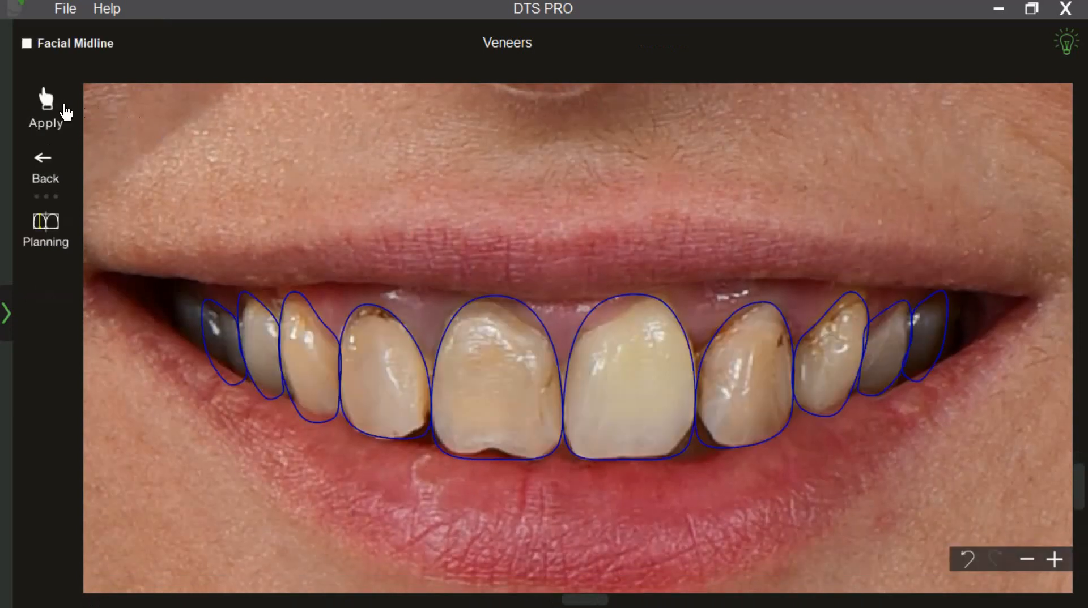
left_click(51, 102)
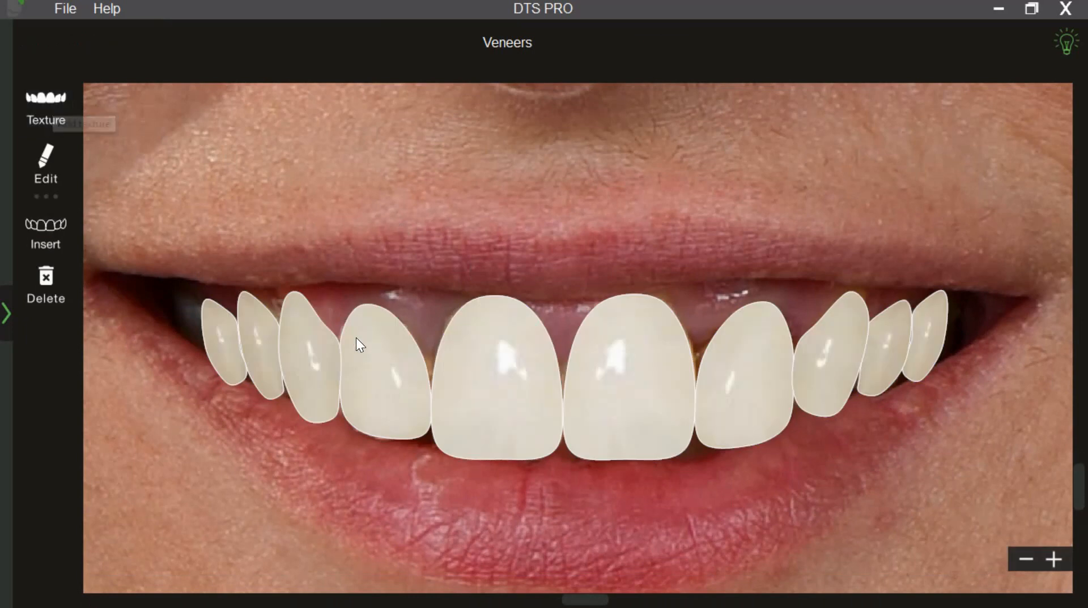
Open the veneer texture library and apply Texture_01 to the veneers
scroll(355, 338, "down", 2)
left_click(61, 113)
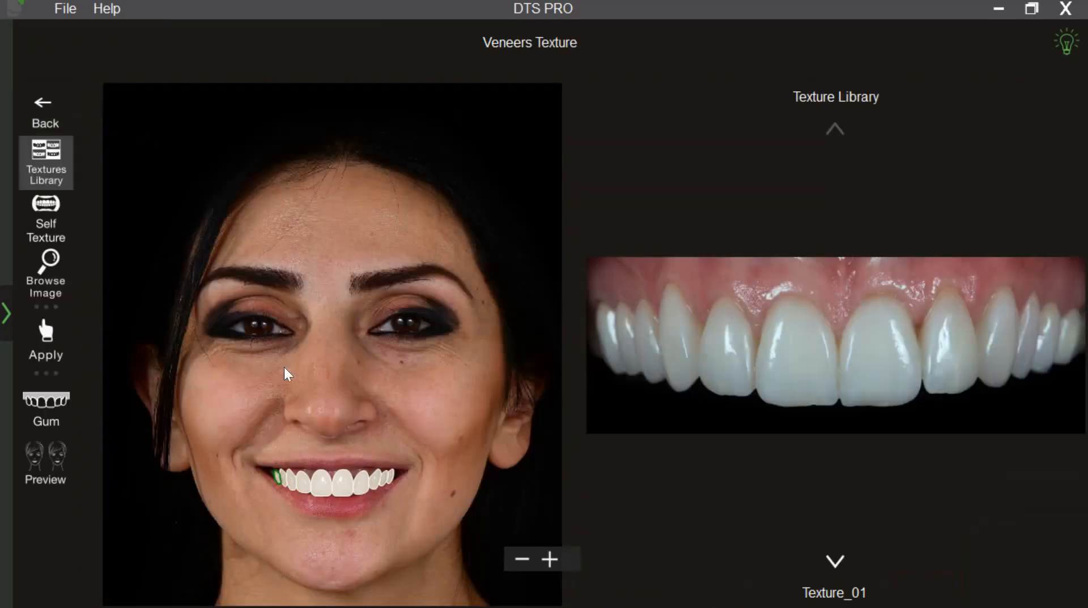
scroll(301, 432, "up", 4)
left_click_drag(302, 434, 318, 213)
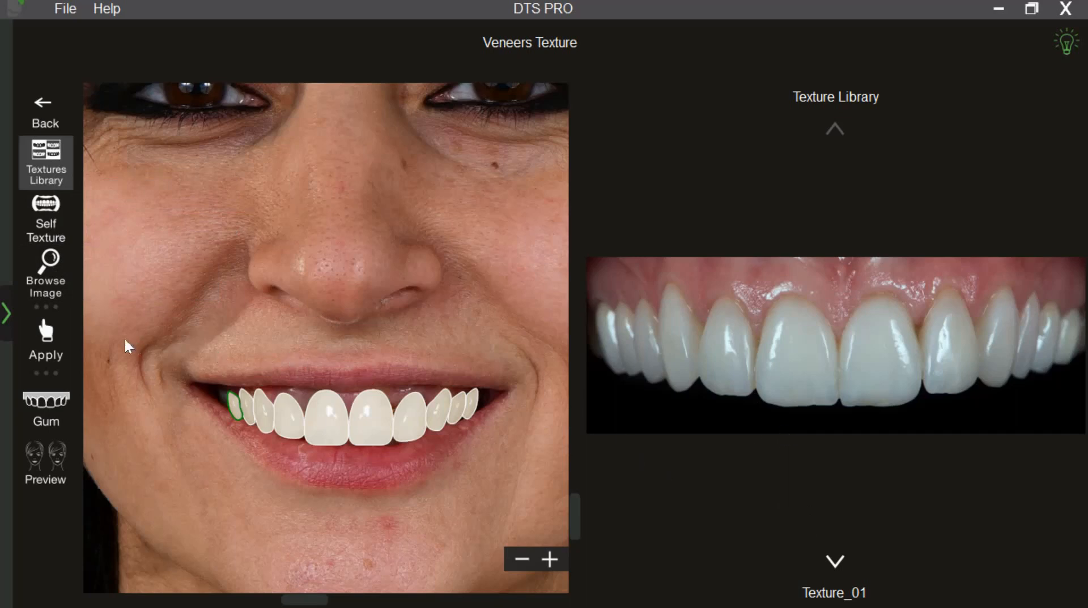
left_click(66, 345)
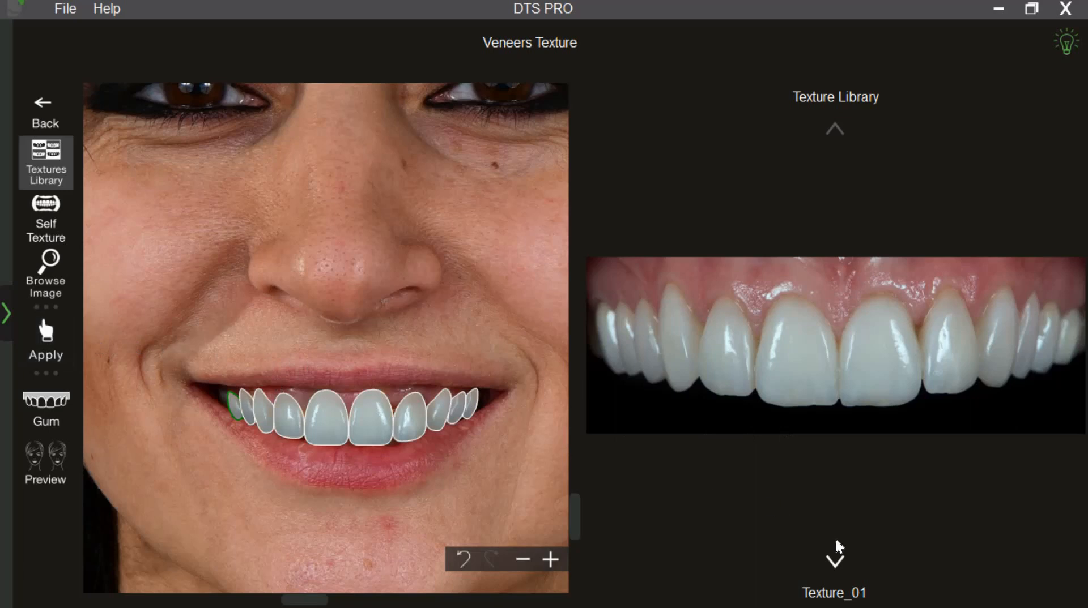
Try Texture_02, Texture_03 and Texture_04 from the library on the veneers, one after another
left_click(835, 562)
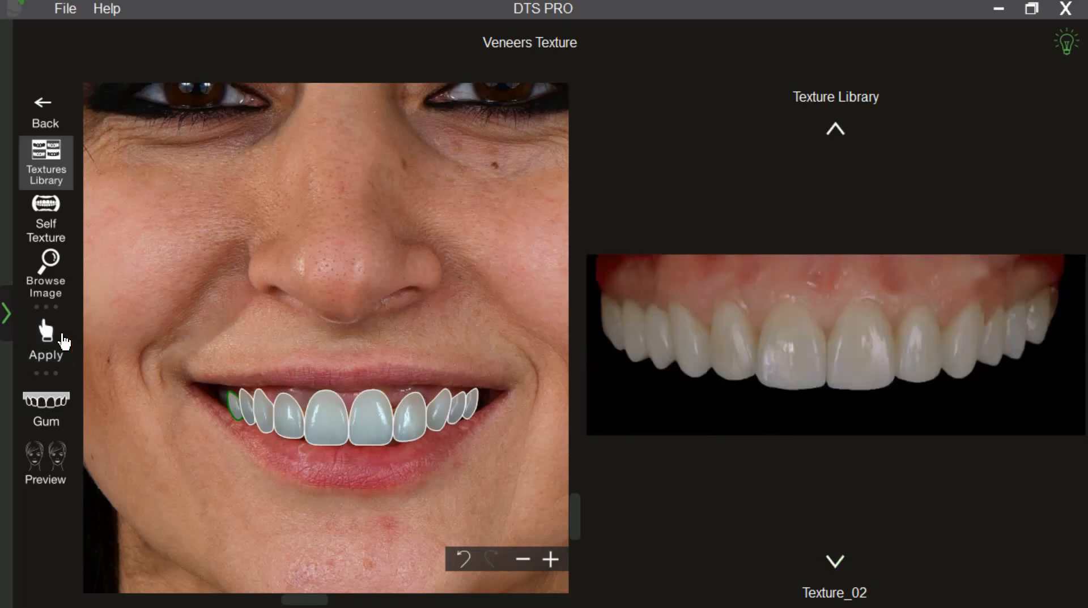
left_click(65, 342)
left_click(835, 562)
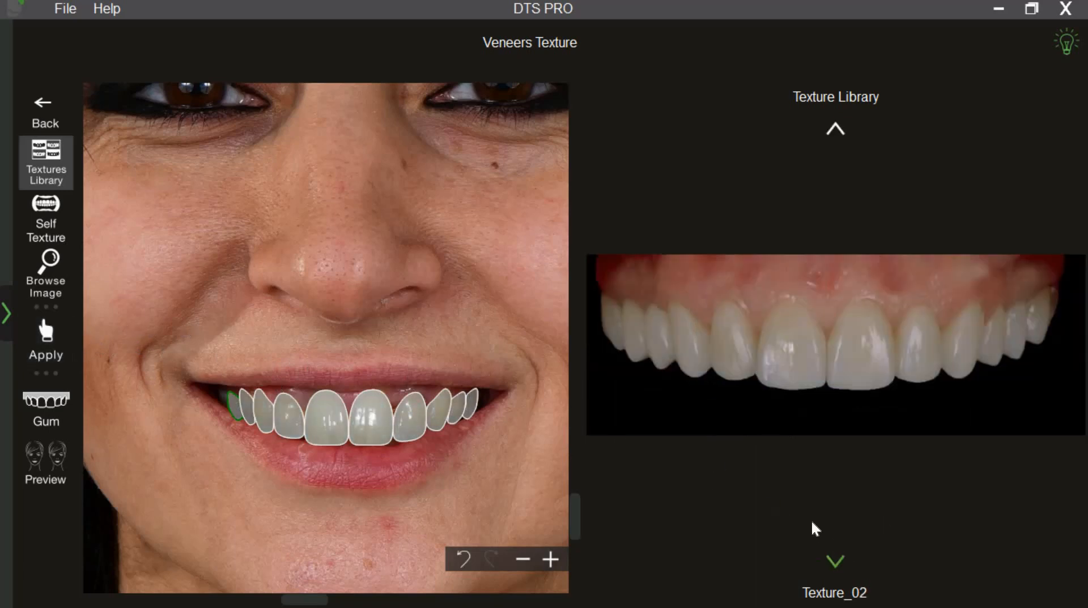
left_click(55, 340)
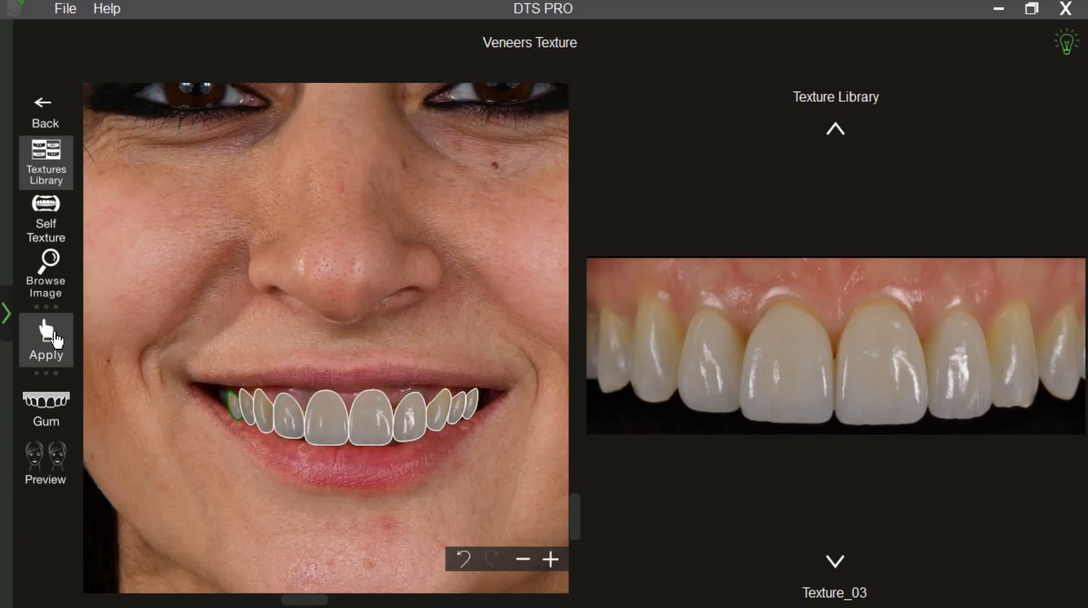
left_click(835, 562)
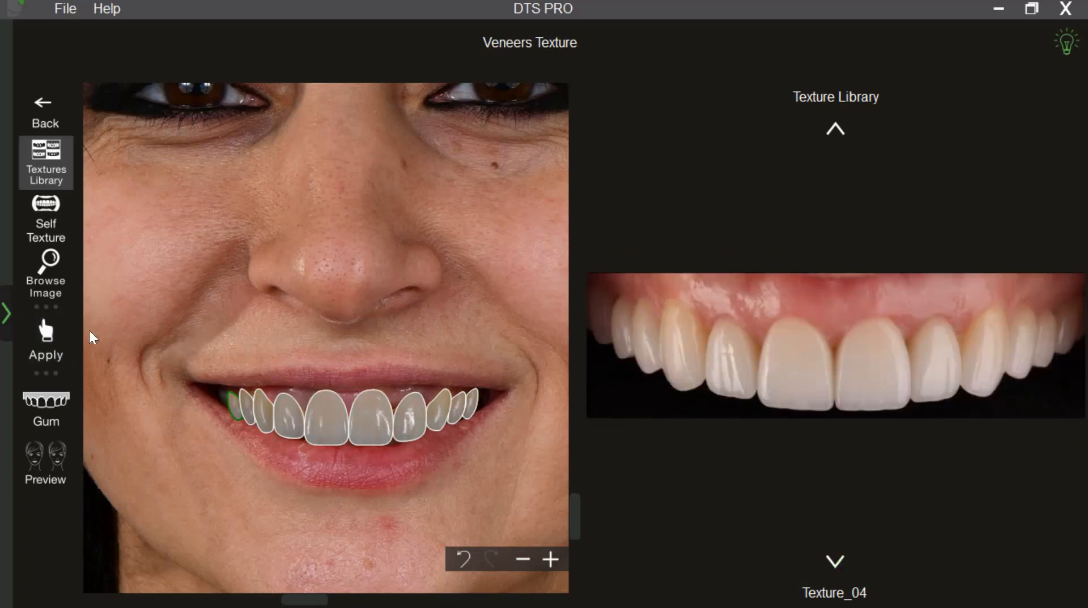
left_click(56, 337)
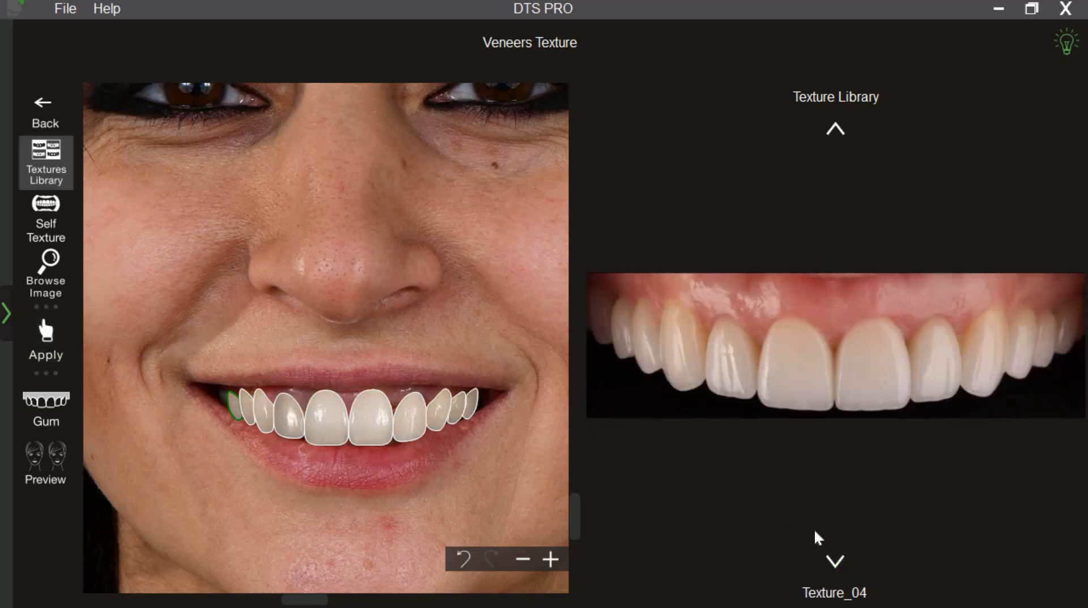
Try Texture_05 and Texture_06 on the veneers, and finish by applying Texture_07
left_click(835, 562)
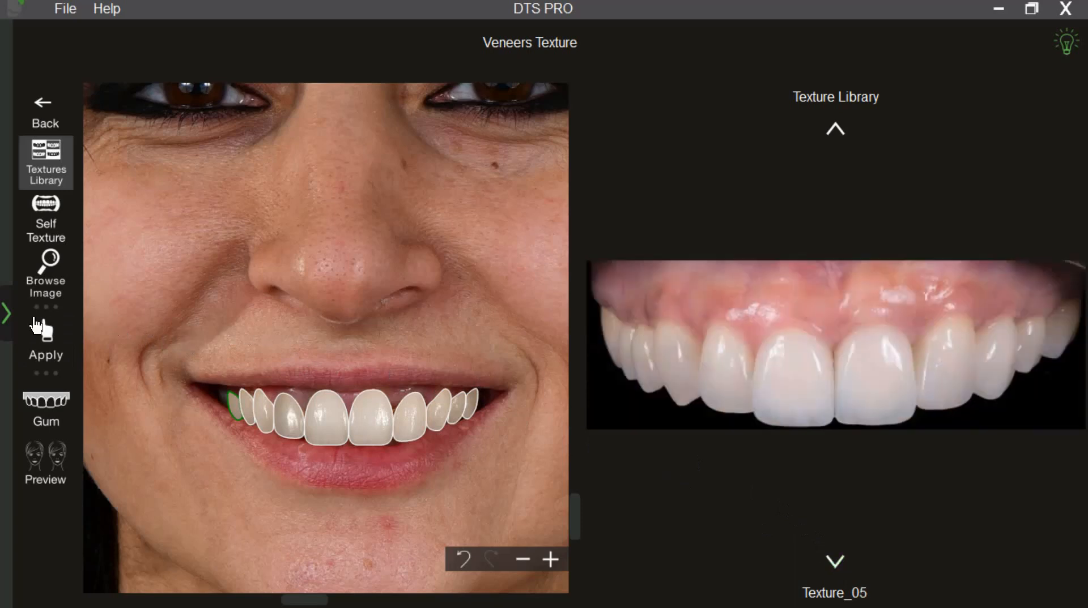
left_click(36, 327)
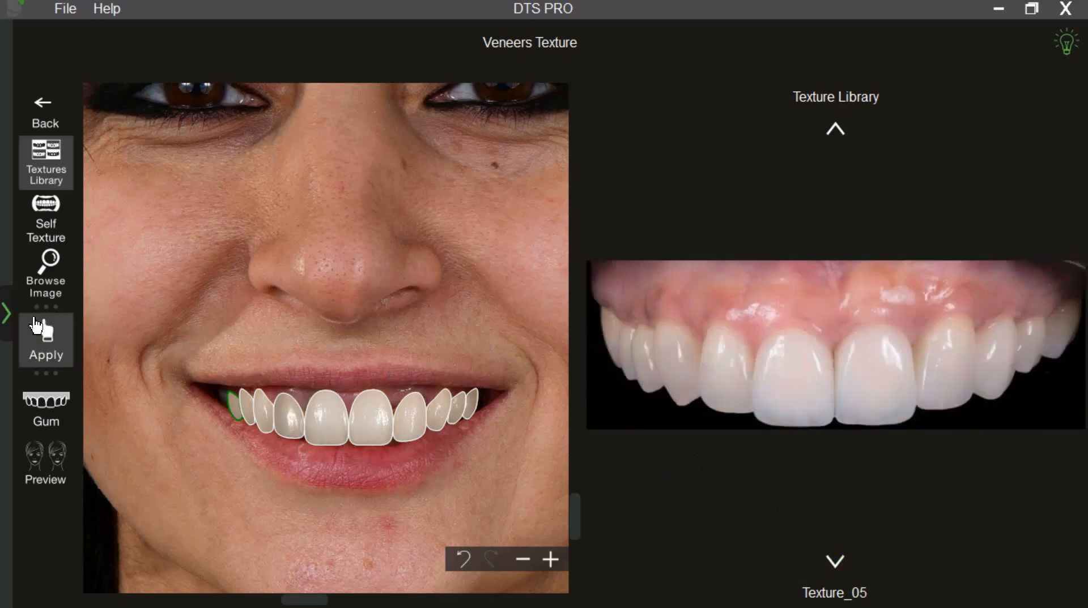
left_click(835, 562)
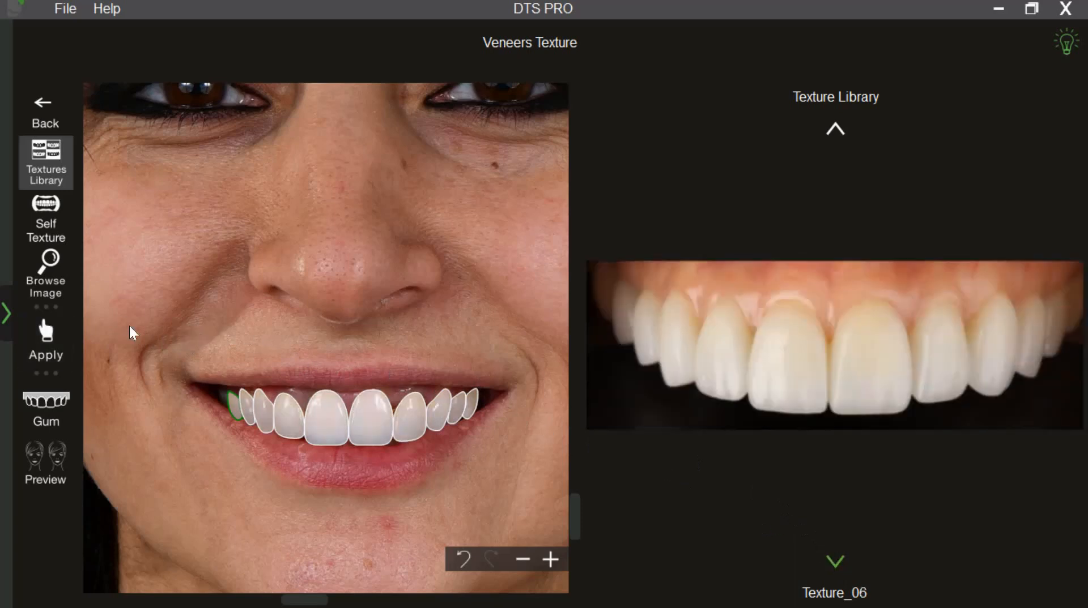
left_click(69, 335)
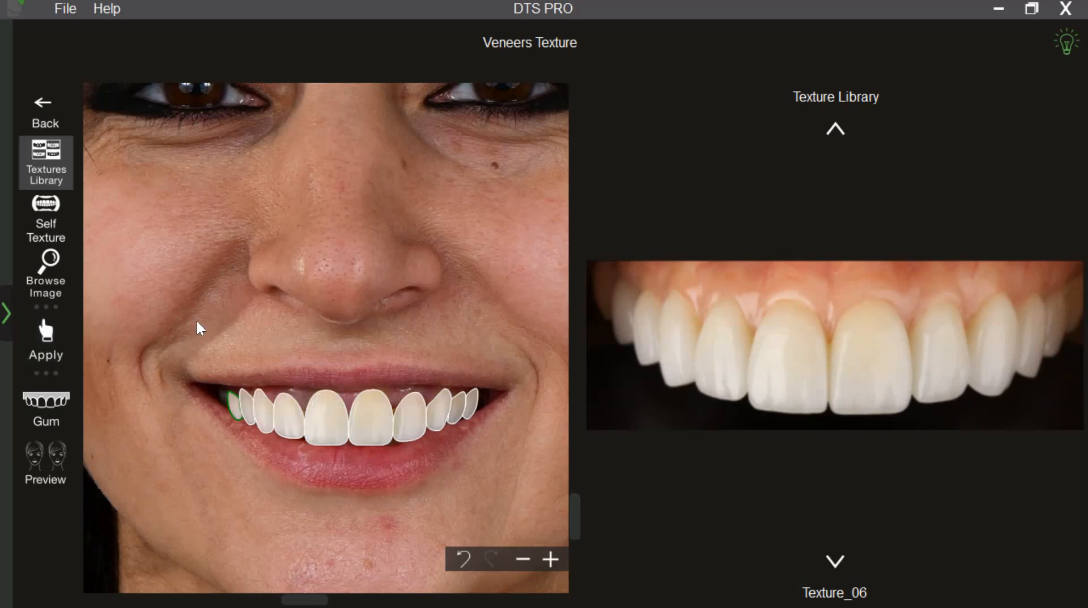
left_click(835, 562)
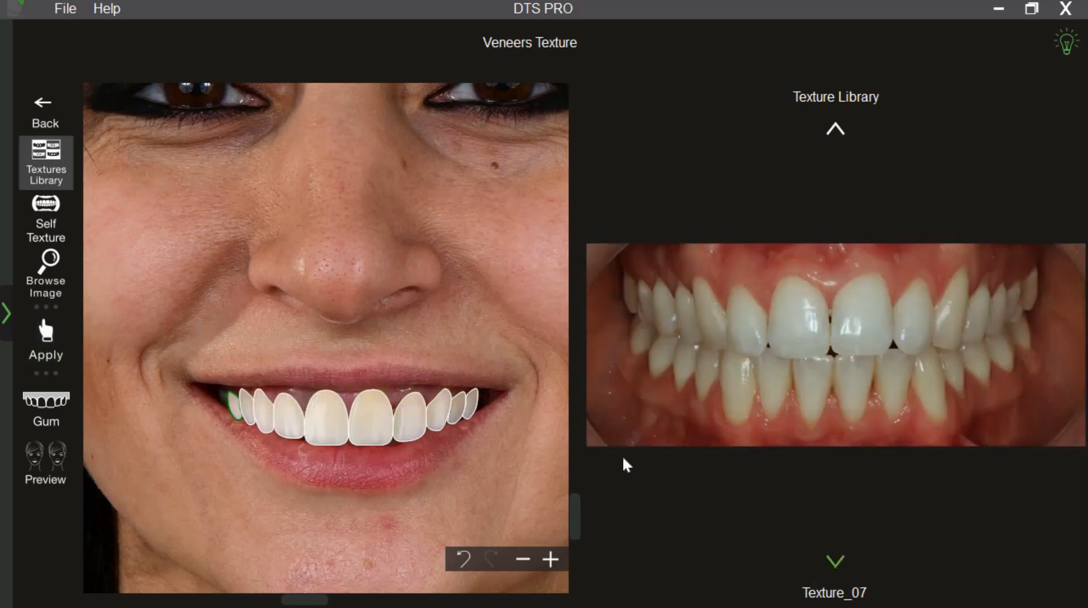
left_click(68, 341)
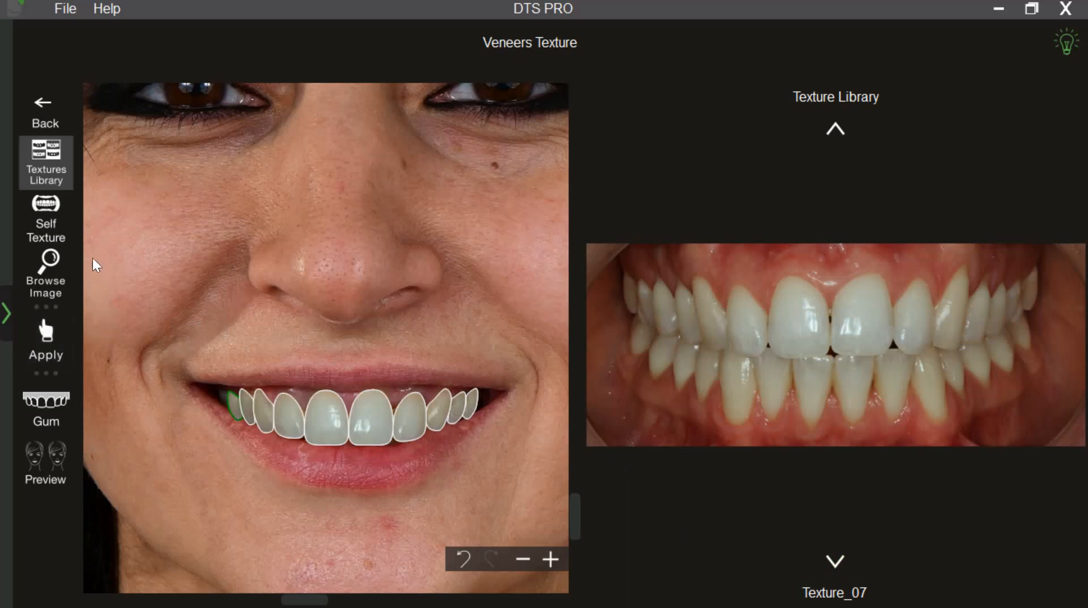
Using Self Texture, frame the patient's natural right central incisor in the photo and apply its texture to the matching veneer
left_click(62, 236)
scroll(296, 490, "up", 3)
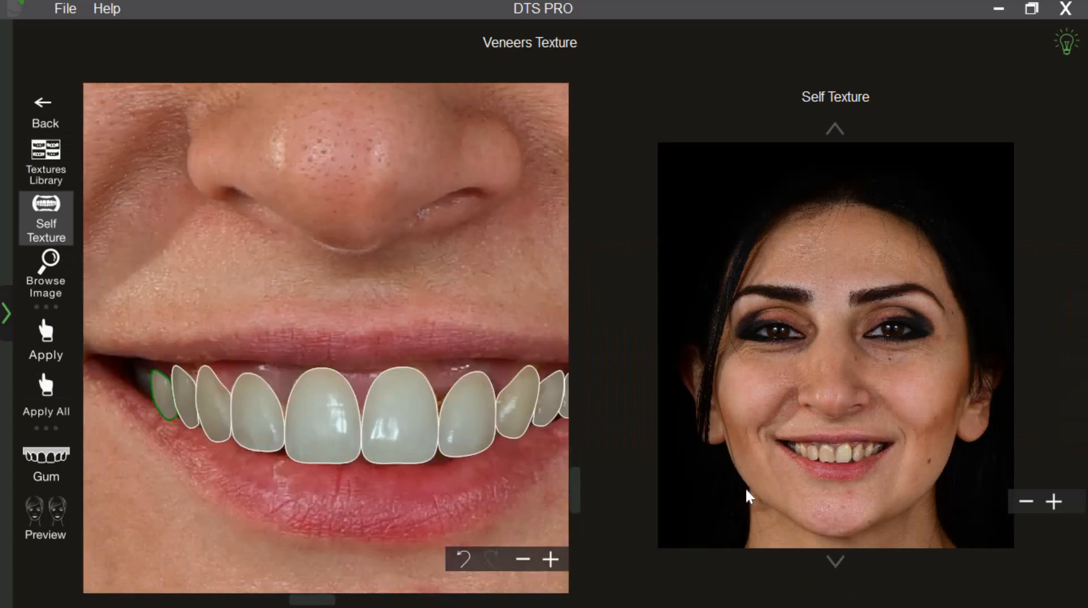
scroll(821, 397, "up", 3)
scroll(899, 296, "down", 5)
scroll(922, 364, "up", 6)
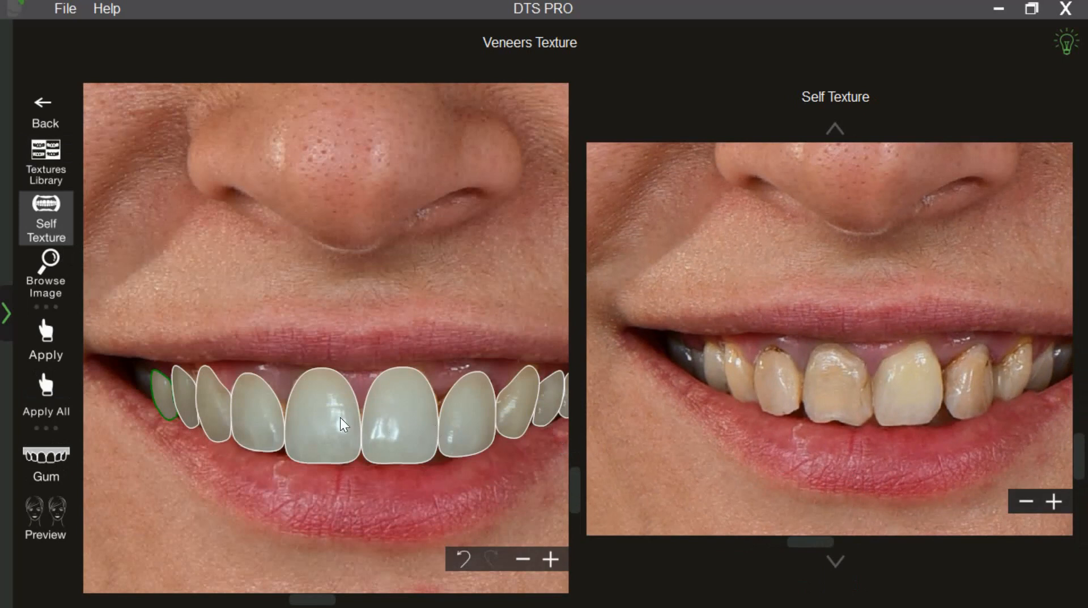
left_click(322, 386)
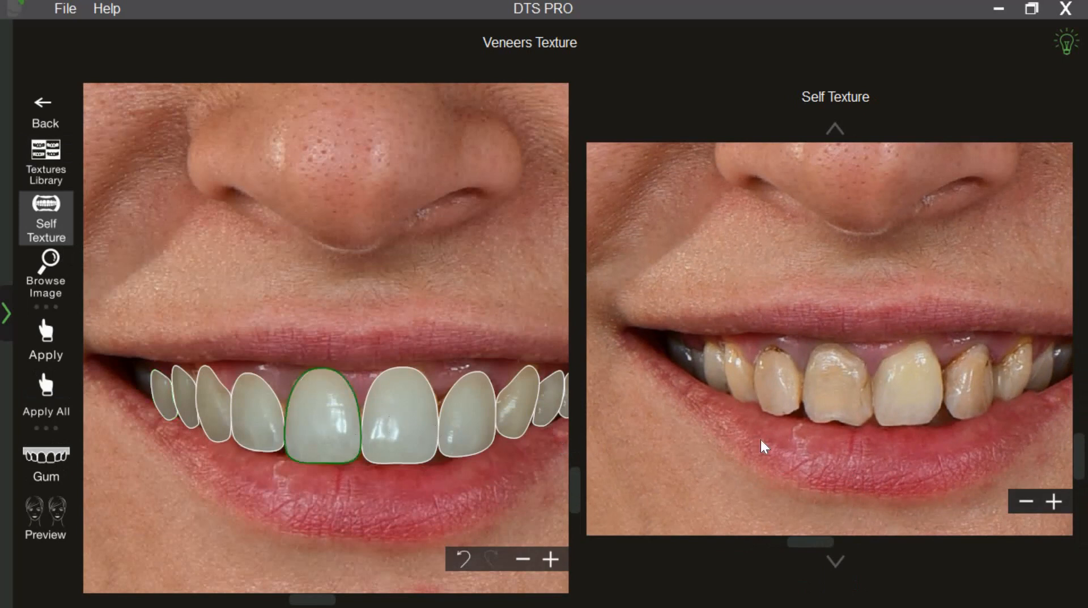
scroll(827, 470, "up", 1)
left_click_drag(745, 447, 699, 386)
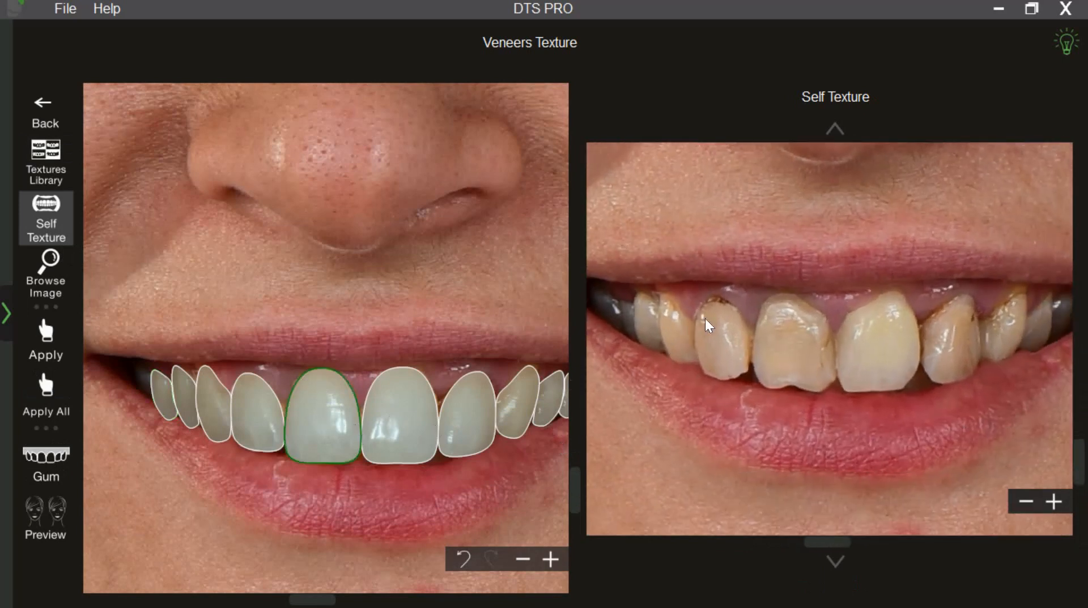
left_click_drag(765, 299, 832, 389)
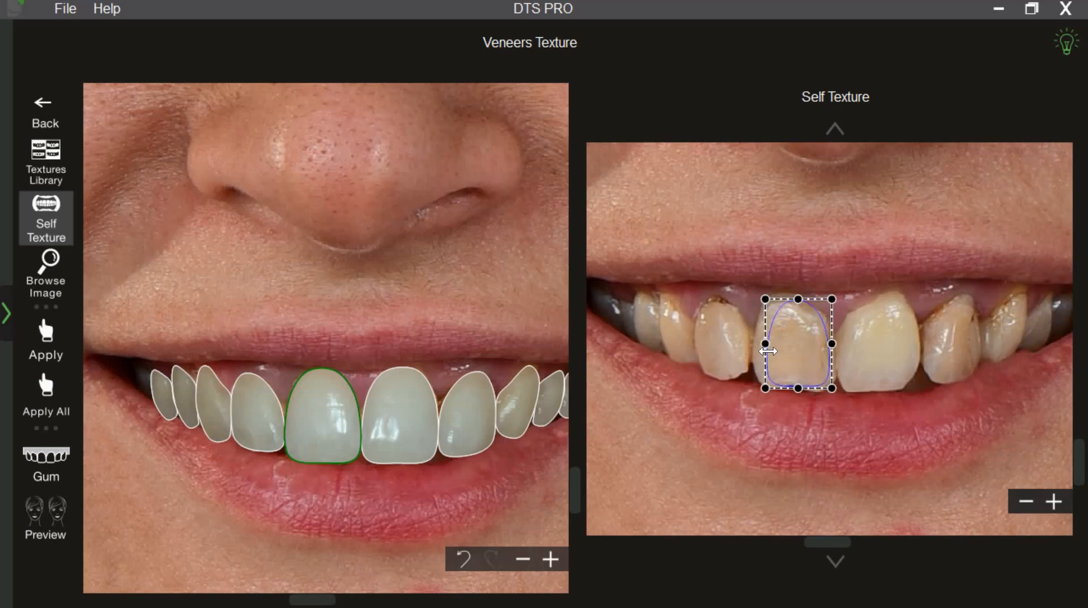
left_click_drag(759, 353, 754, 352)
left_click(46, 346)
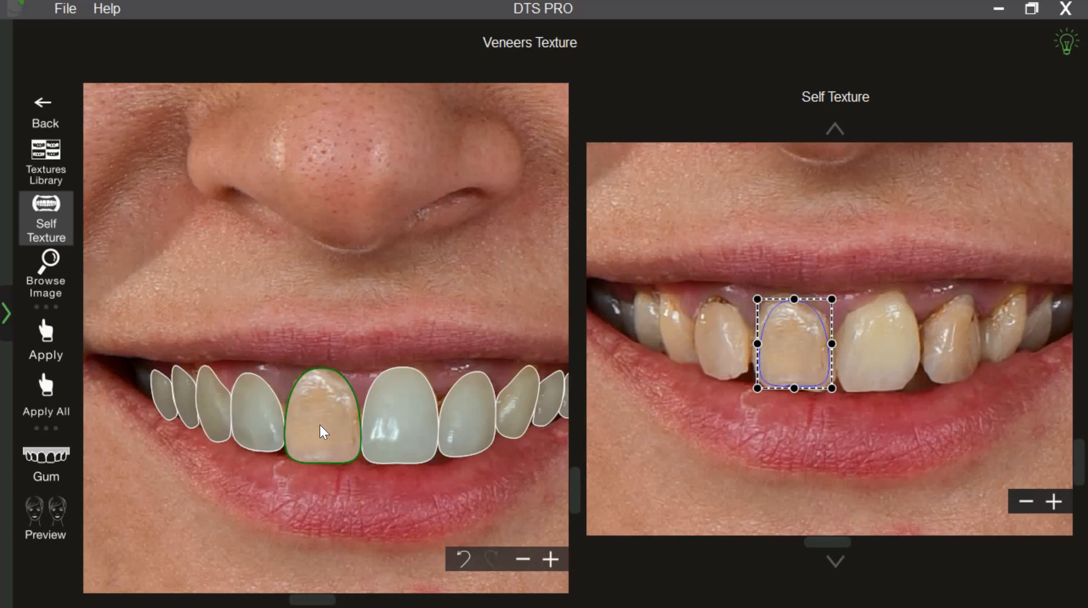
Fit the sampling frame to the natural right lateral incisor and apply its texture to the matching veneer
left_click(269, 424)
left_click_drag(780, 363, 744, 375)
left_click_drag(720, 298, 720, 308)
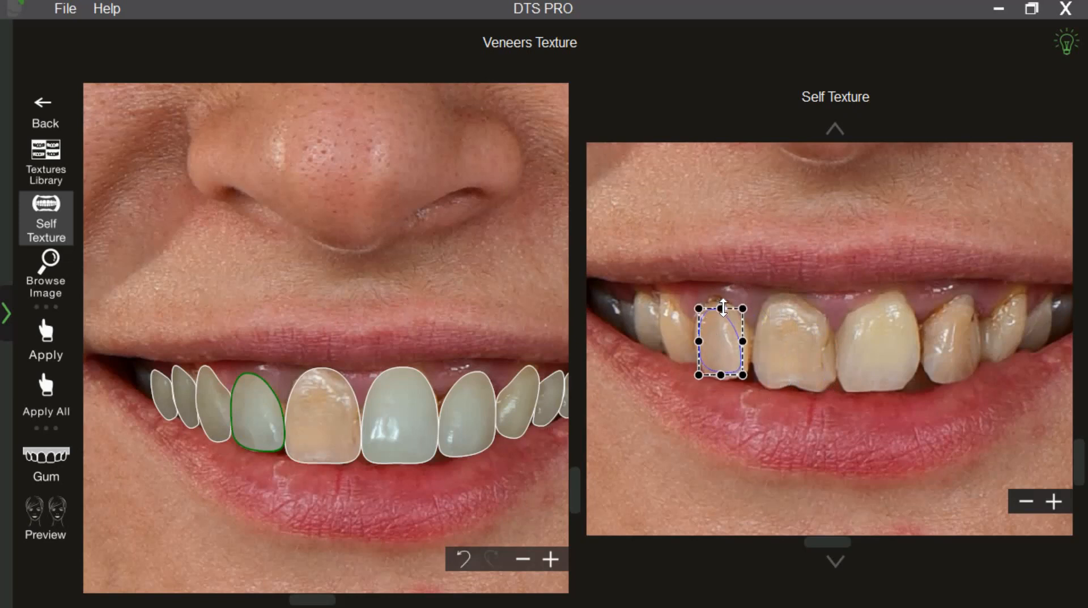
left_click(54, 347)
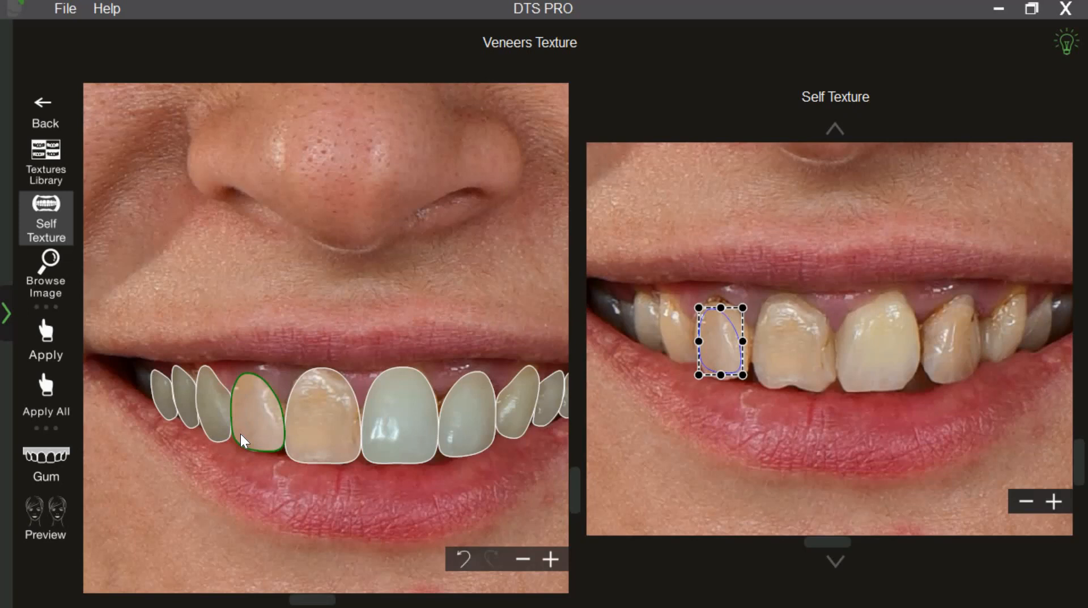
Fit the sampling frame to the natural right canine and apply its texture to the matching veneer
left_click(221, 428)
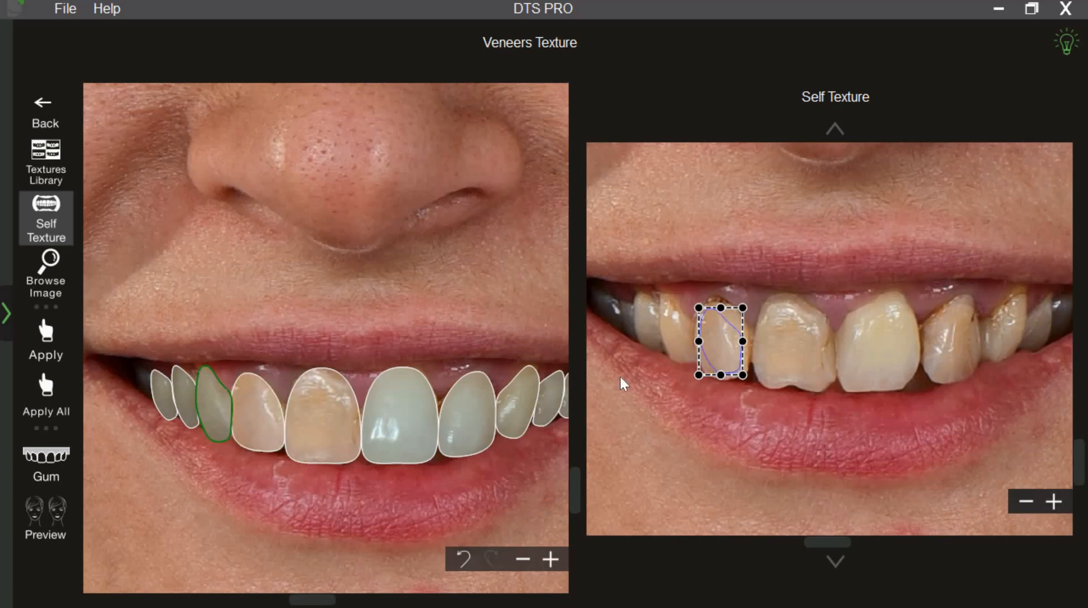
left_click_drag(688, 348, 651, 339)
left_click_drag(704, 365, 693, 361)
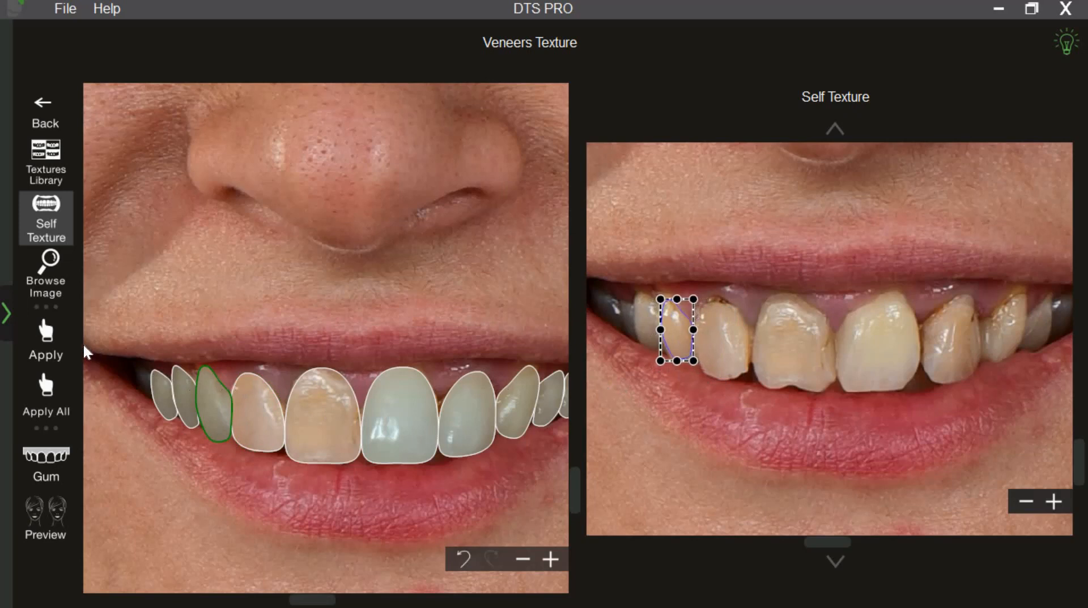
left_click(55, 353)
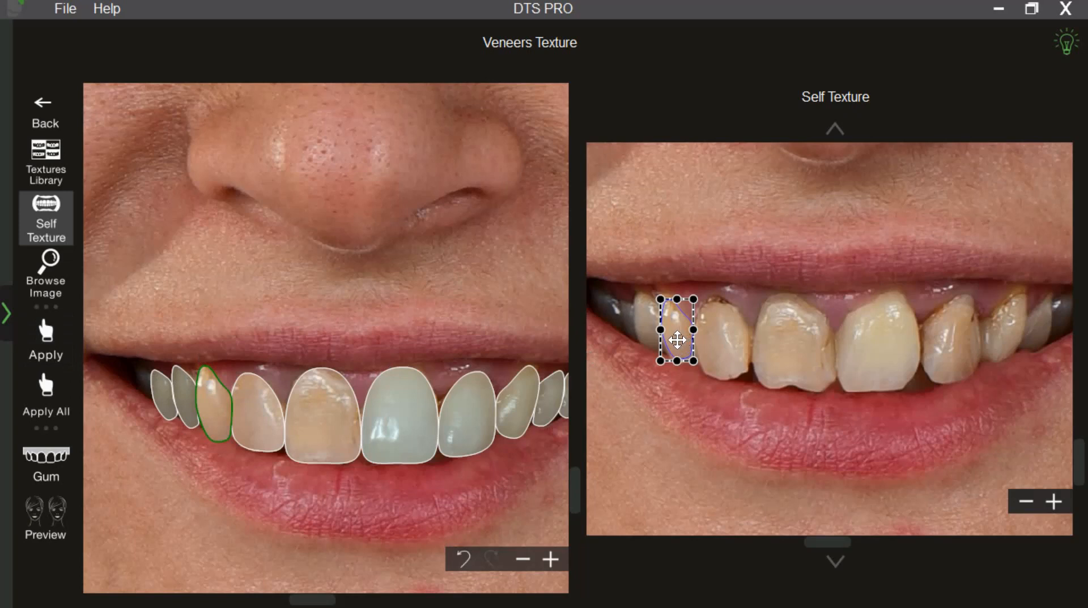
Fit the sampling frame to the natural left central incisor and apply its texture to the matching veneer, extending it to all veneers
left_click(420, 416)
left_click_drag(687, 356, 916, 348)
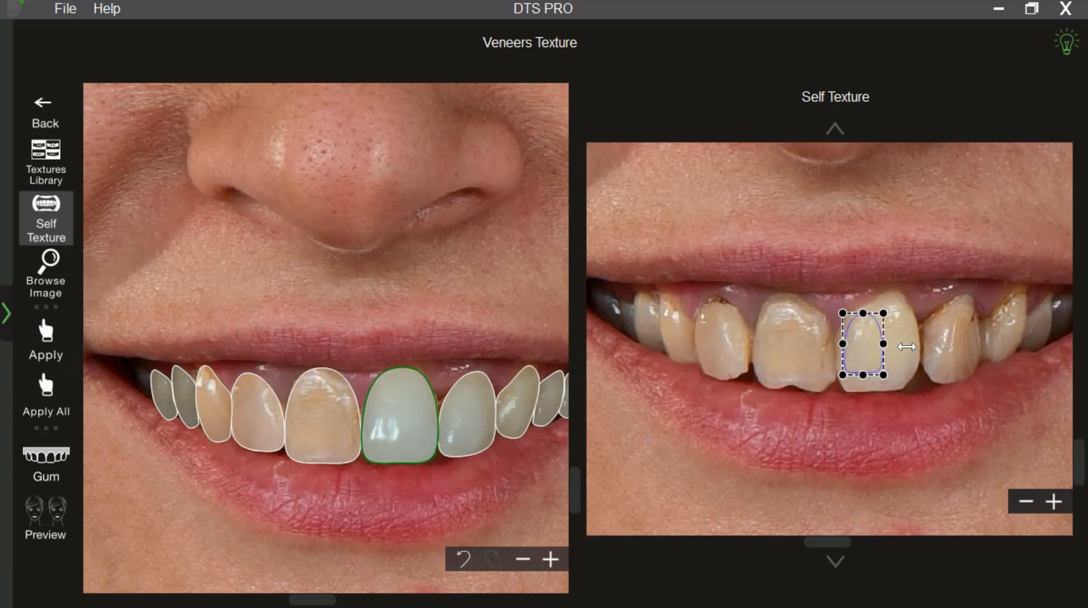
left_click_drag(879, 312, 880, 299)
mouse_move(880, 381)
left_mouse_down()
mouse_move(876, 425)
mouse_move(878, 388)
left_mouse_up()
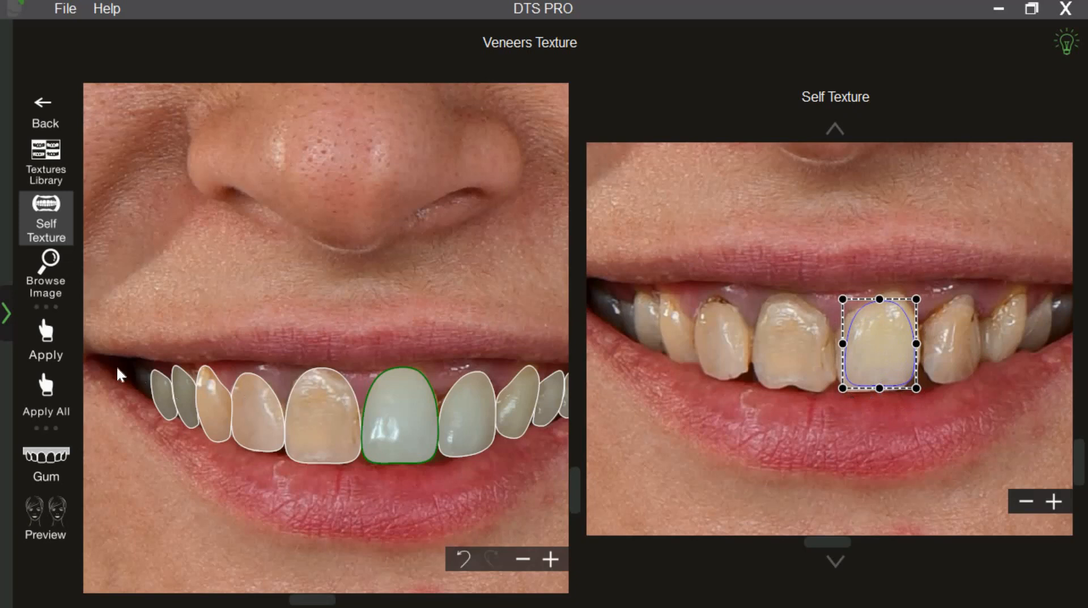
left_click(77, 356)
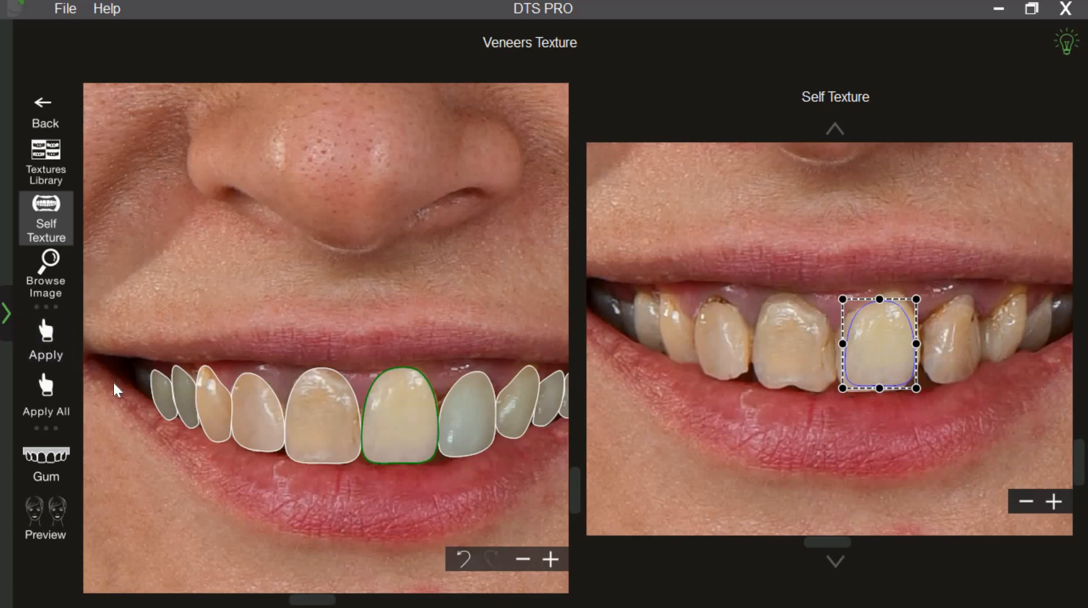
scroll(210, 448, "down", 1)
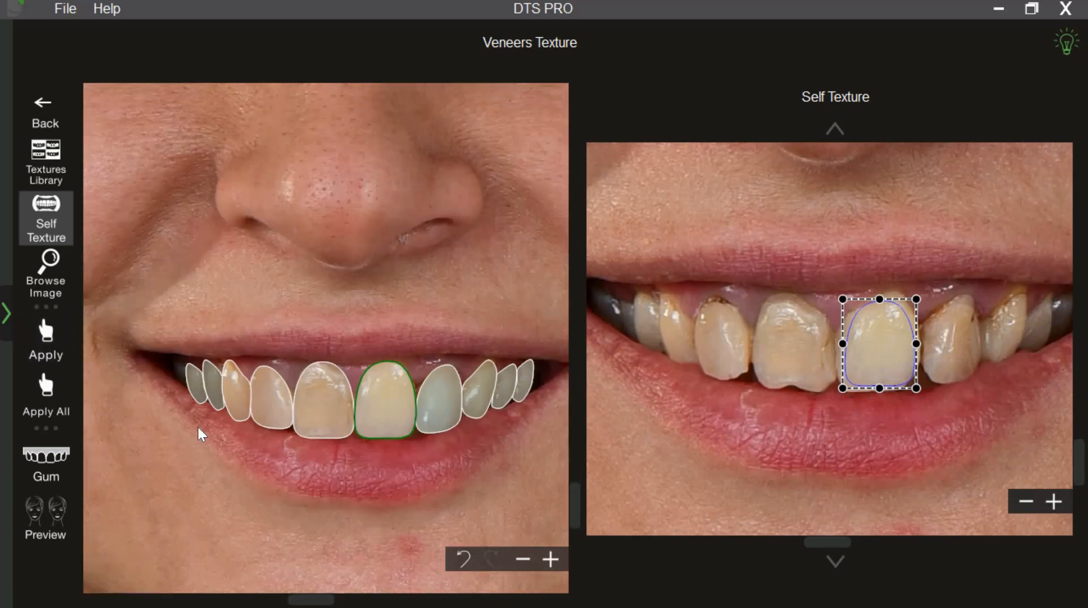
left_click(62, 400)
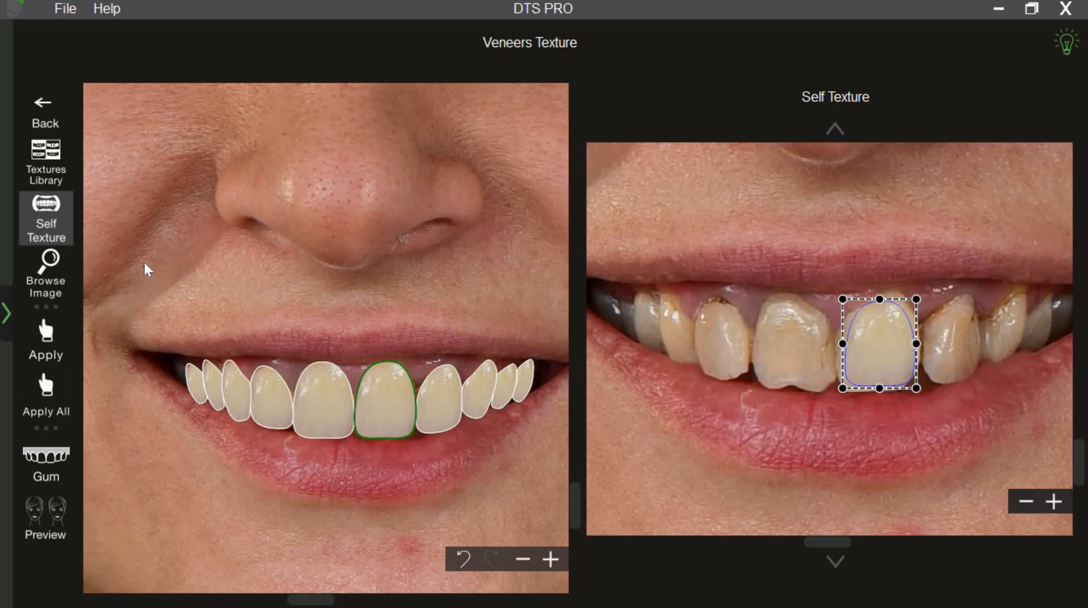
Return to the veneer texture library, go back through the samples and apply Texture_02 to the veneers
left_click(61, 168)
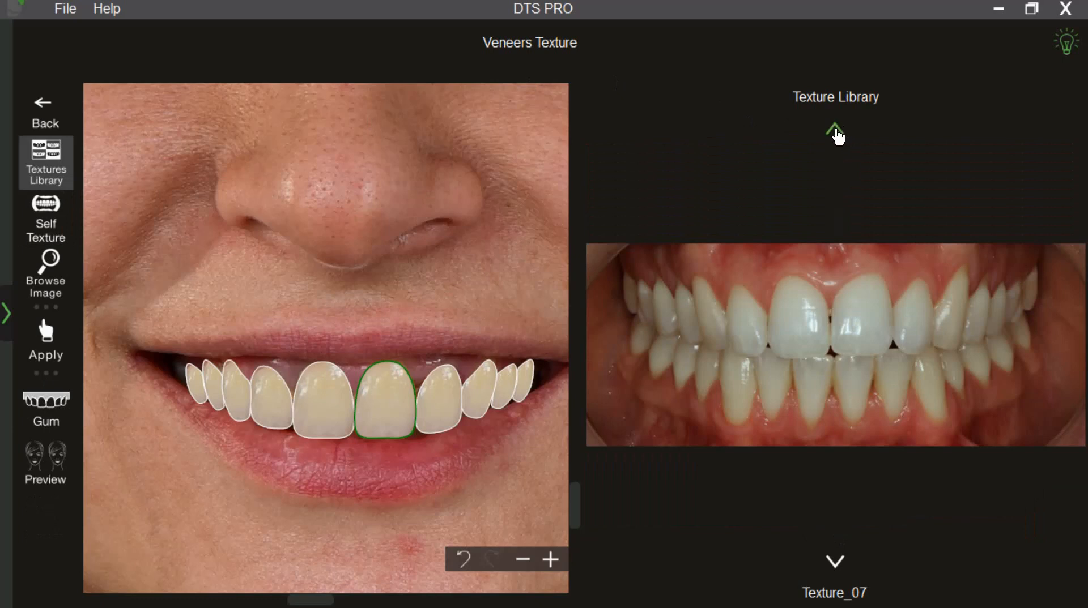
left_click(835, 132)
left_click(835, 132)
left_click(835, 132)
left_click(835, 131)
left_click(835, 131)
left_click(835, 132)
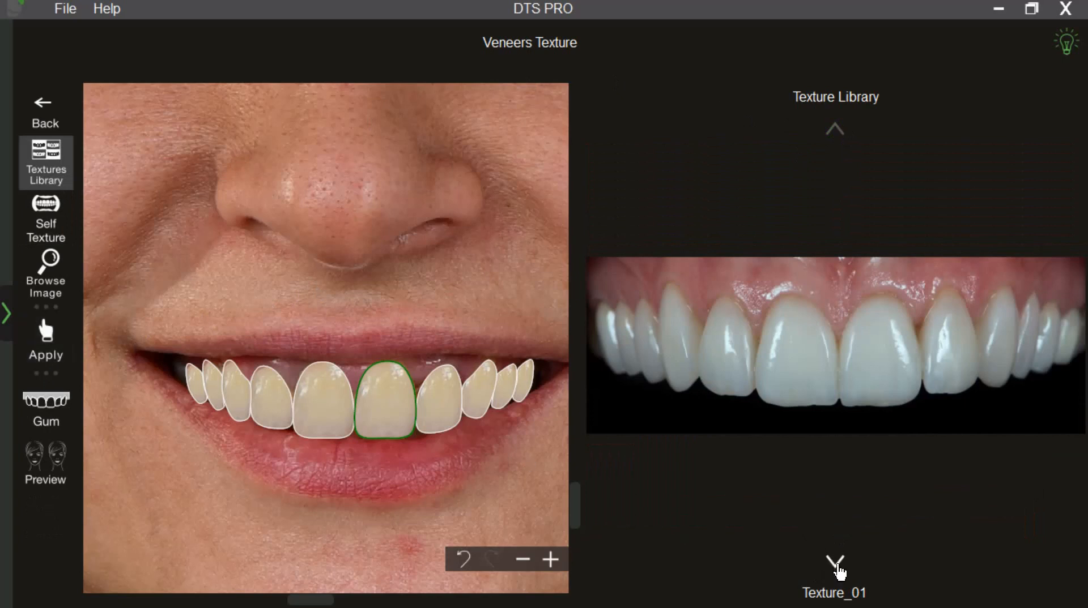
left_click(48, 335)
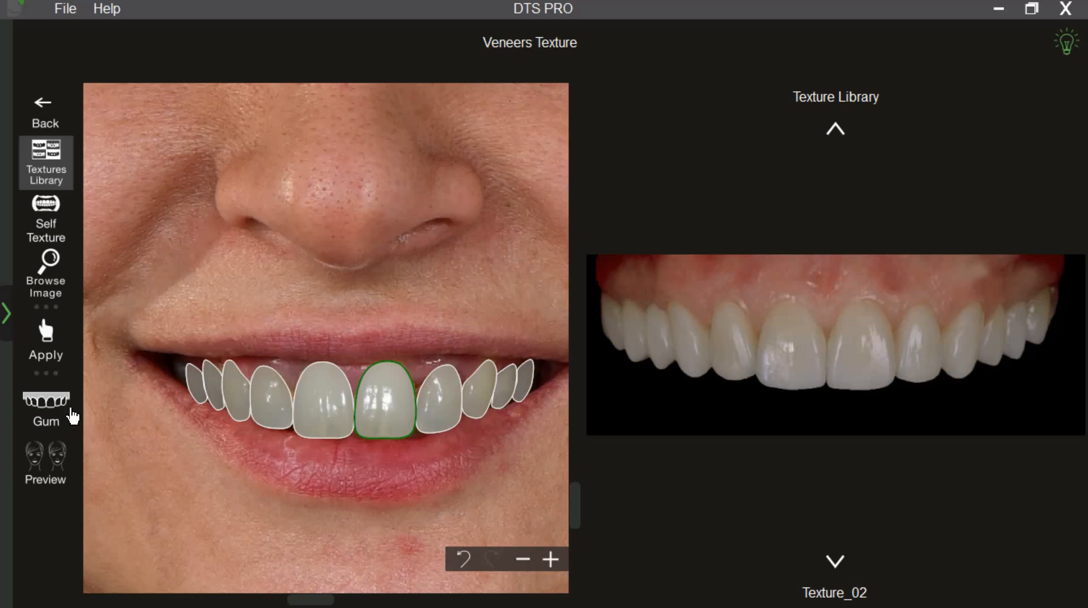
Add a gum texture above the veneers and adjust its height to cover the gum area between lip and teeth
left_click(72, 414)
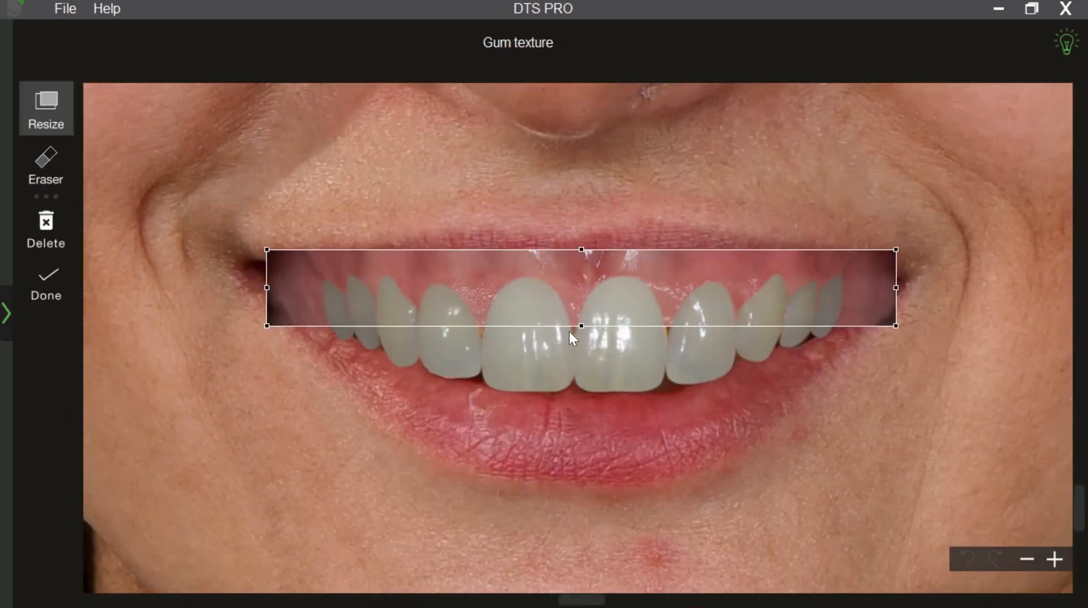
mouse_move(573, 330)
left_mouse_down()
mouse_move(573, 313)
mouse_move(568, 328)
left_mouse_up()
mouse_move(572, 247)
left_mouse_down()
mouse_move(572, 234)
mouse_move(571, 247)
left_mouse_up()
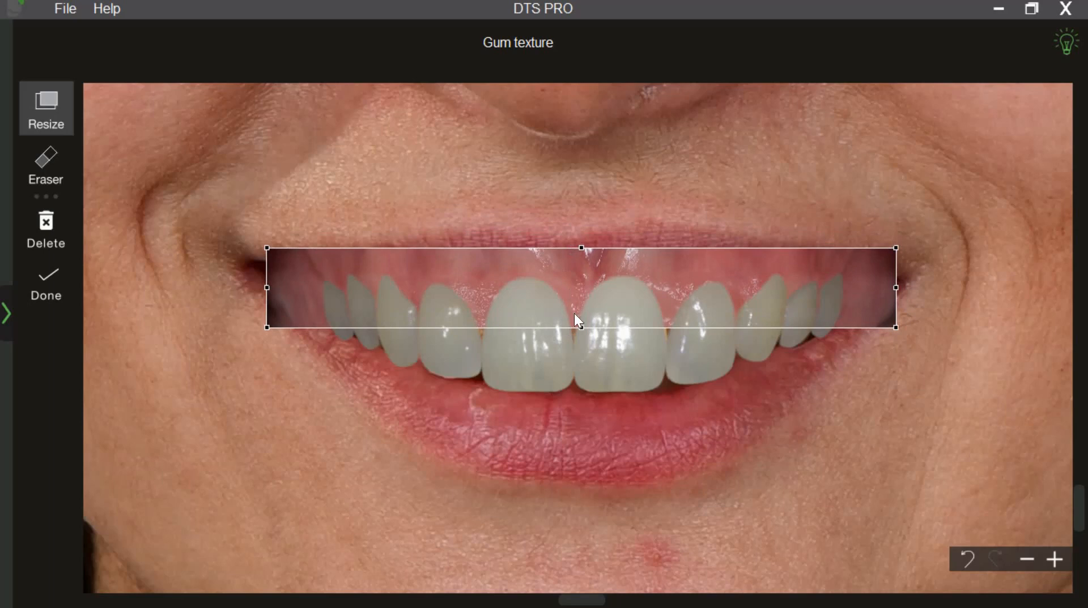
left_click_drag(575, 332, 576, 329)
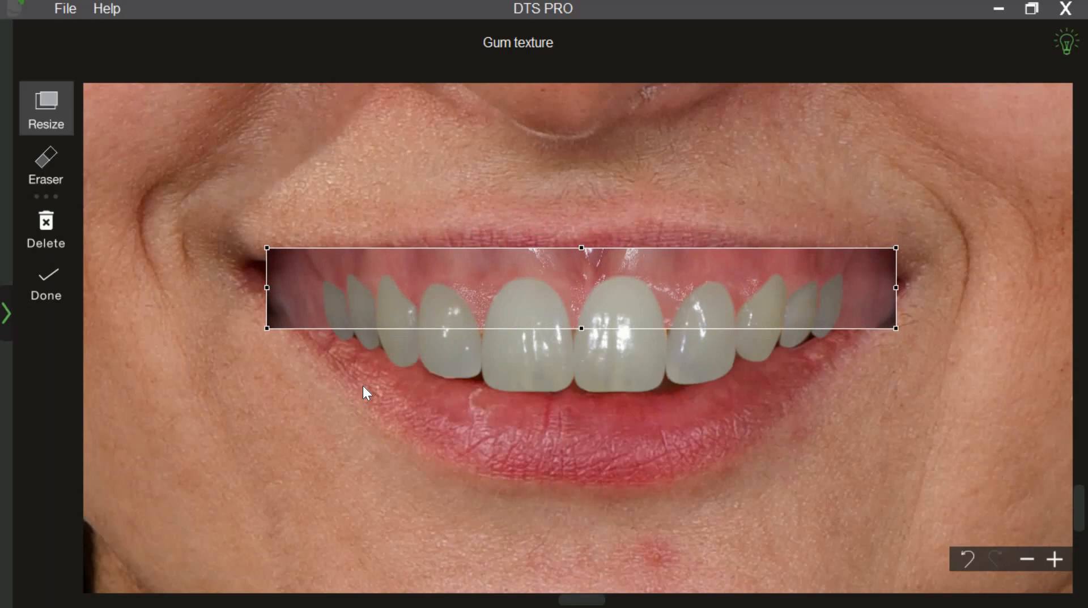
Erase the excess gum texture at both corners of the mouth with an eraser of size 82 and finish the gum editing
left_click(59, 186)
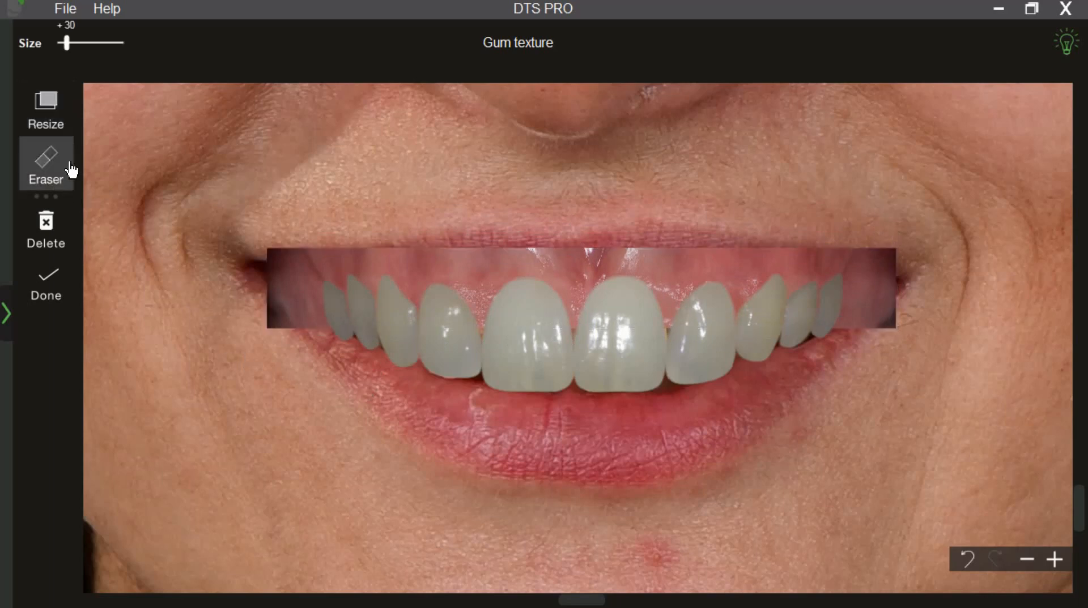
left_click(85, 43)
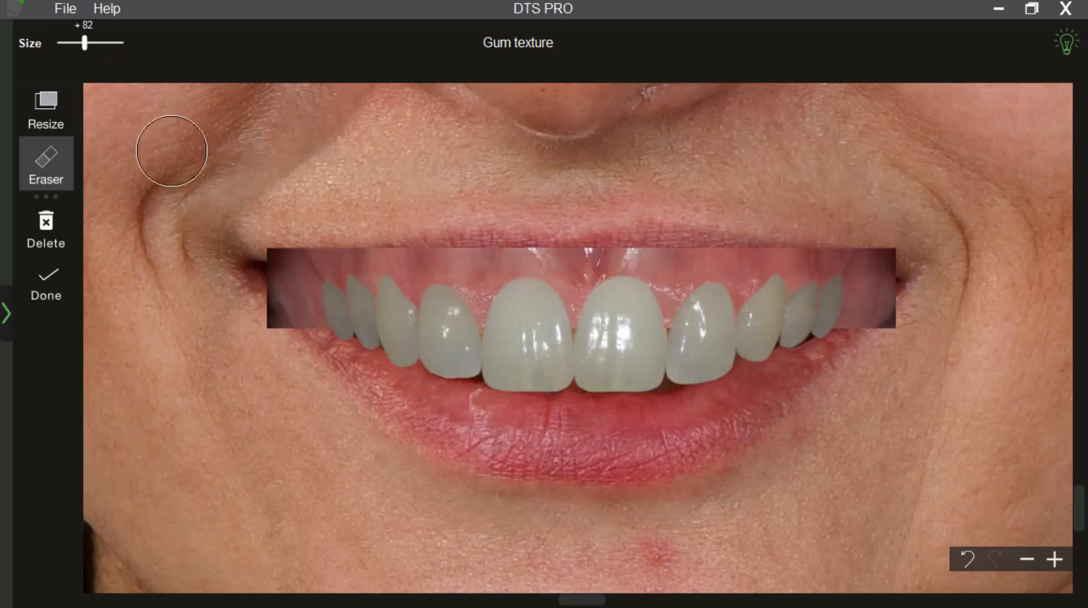
mouse_move(262, 245)
left_mouse_down()
mouse_move(277, 321)
mouse_move(281, 284)
mouse_move(297, 320)
left_mouse_up()
mouse_move(869, 243)
left_mouse_down()
mouse_move(889, 272)
mouse_move(869, 316)
mouse_move(867, 288)
mouse_move(867, 305)
left_mouse_up()
left_click_drag(287, 262, 295, 256)
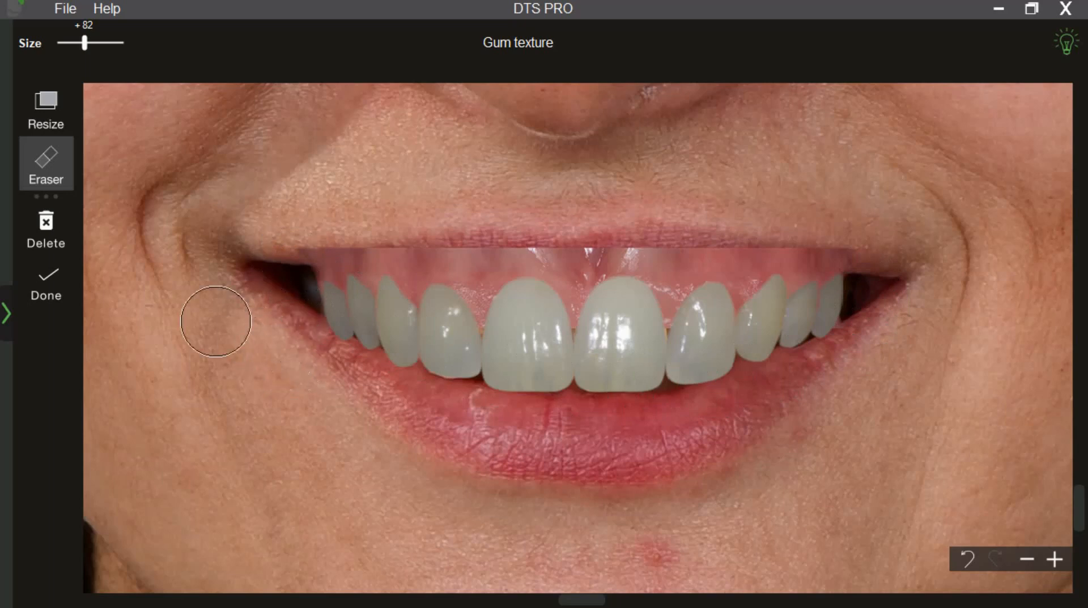
left_click(48, 283)
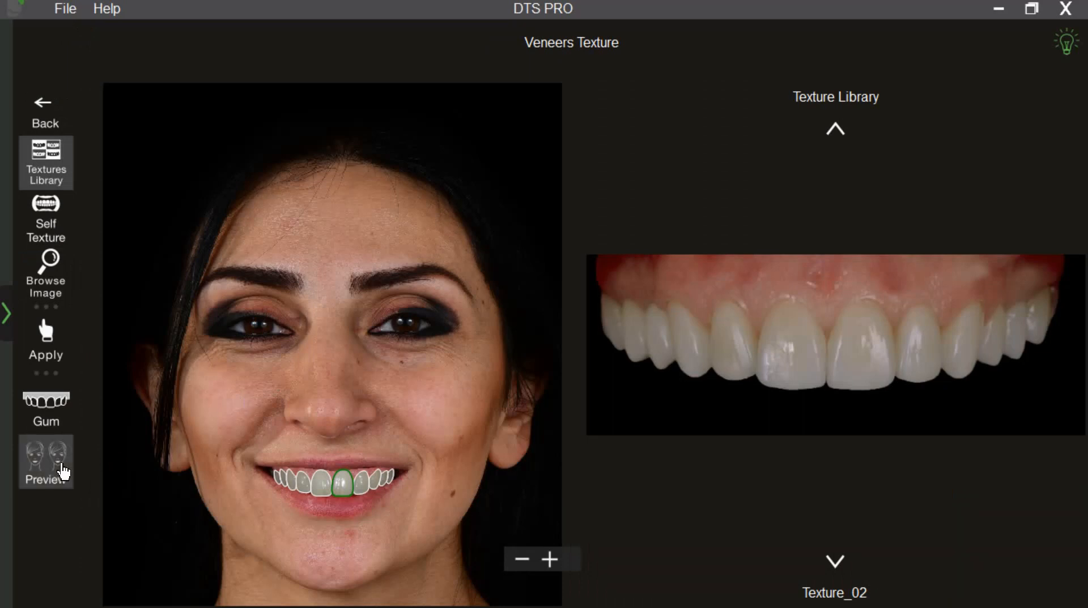
Open the veneers preview and adjust the teeth to whiteness 20, brightness 7, contrast 3 and shininess 13
left_click(63, 472)
scroll(583, 484, "up", 4)
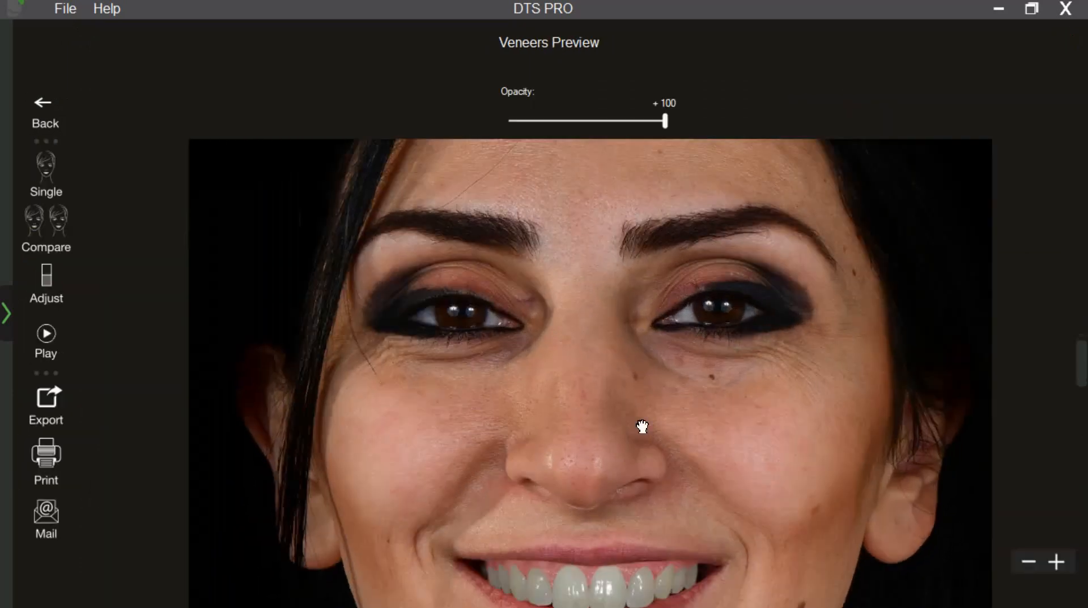
left_click_drag(583, 484, 742, 353)
left_click(51, 292)
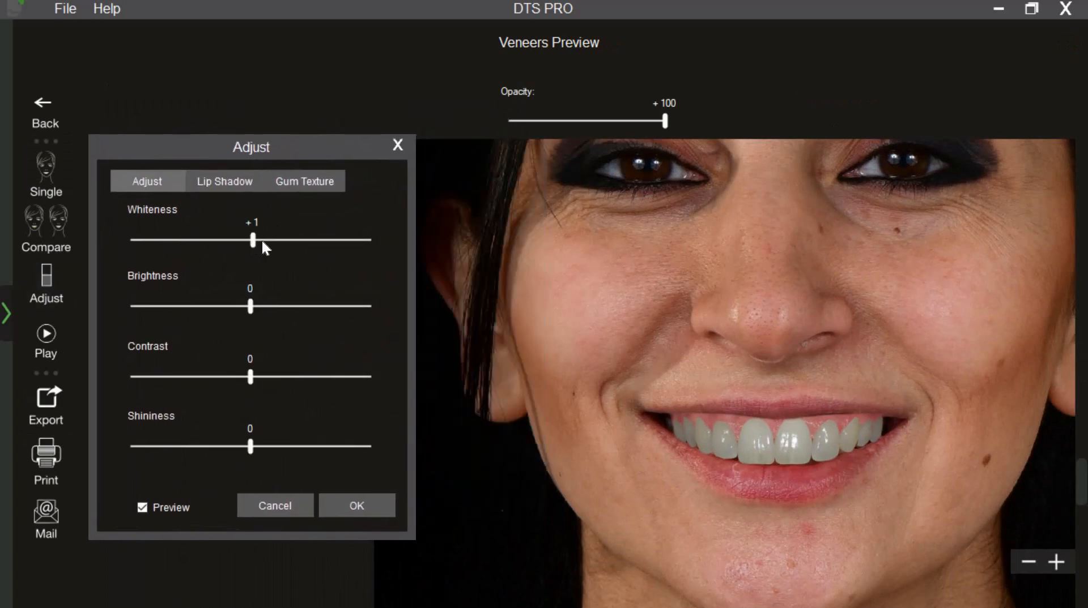
left_click_drag(274, 241, 275, 240)
left_click_drag(271, 306, 260, 306)
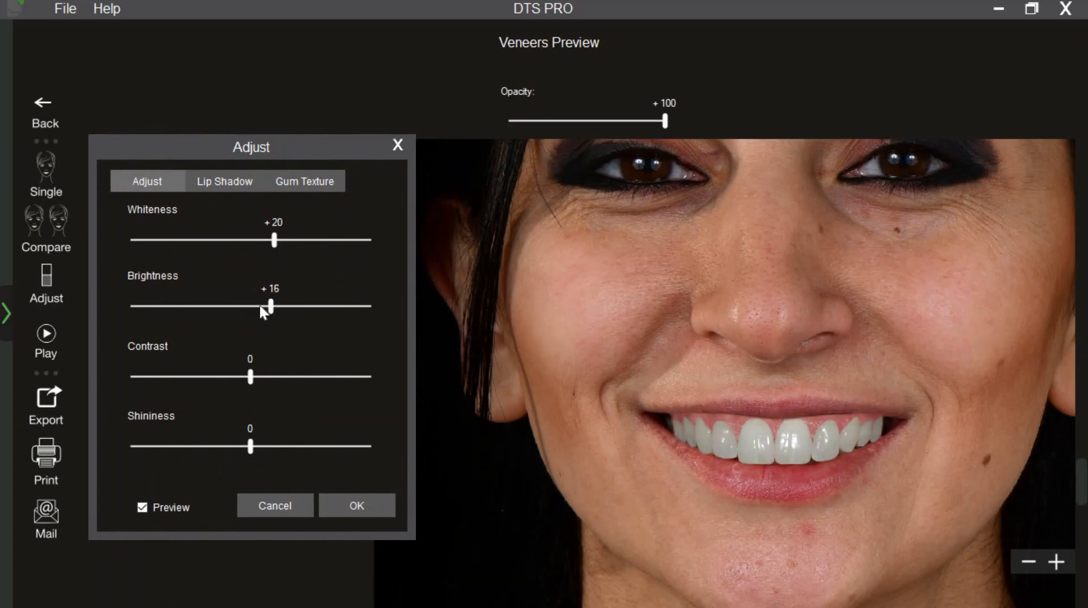
left_click_drag(252, 379, 255, 377)
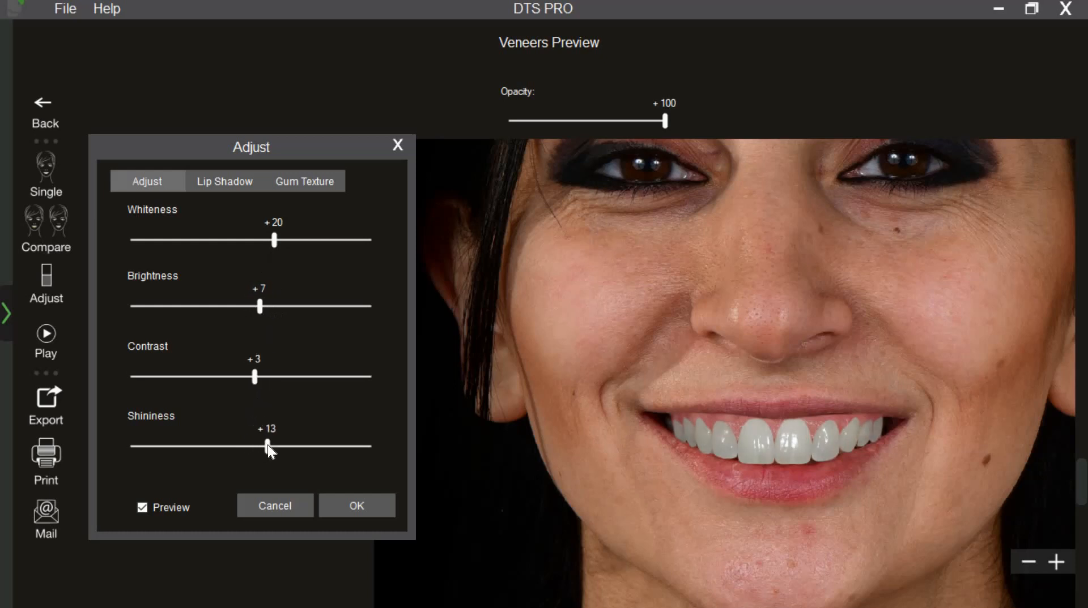
Increase the lip shadow opacity, try the gum texture contrast and set it back to 0, accepting the adjustments
left_click(233, 194)
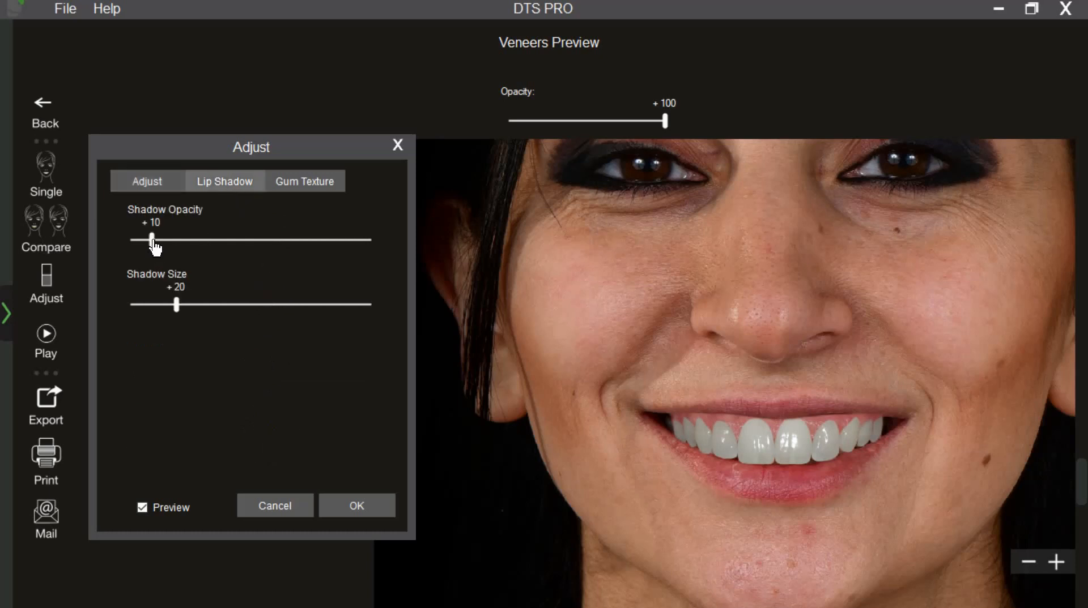
left_click_drag(154, 246, 167, 254)
left_click(311, 183)
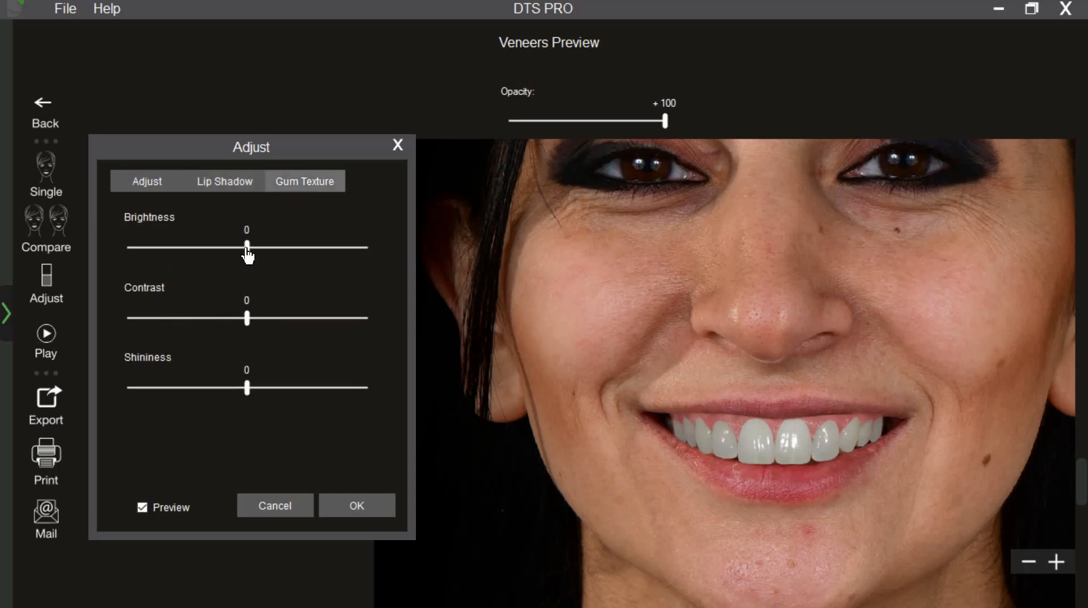
left_click(288, 319)
left_click_drag(290, 320, 246, 317)
left_click(352, 501)
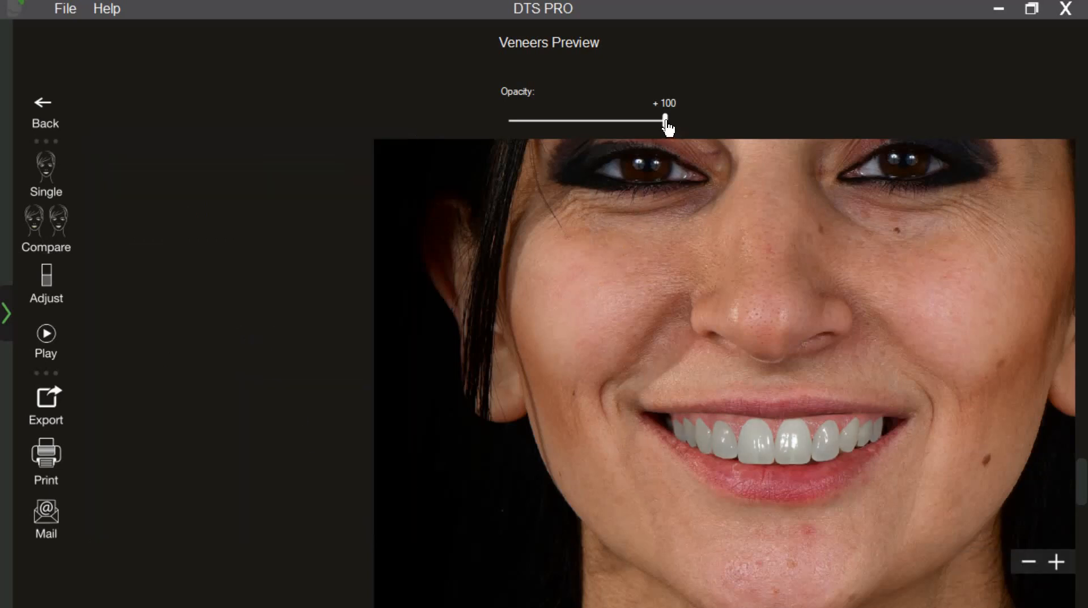
Set the veneers' opacity to 87 and compare the original and designed smiles side by side
left_click_drag(666, 127, 647, 131)
left_click(66, 248)
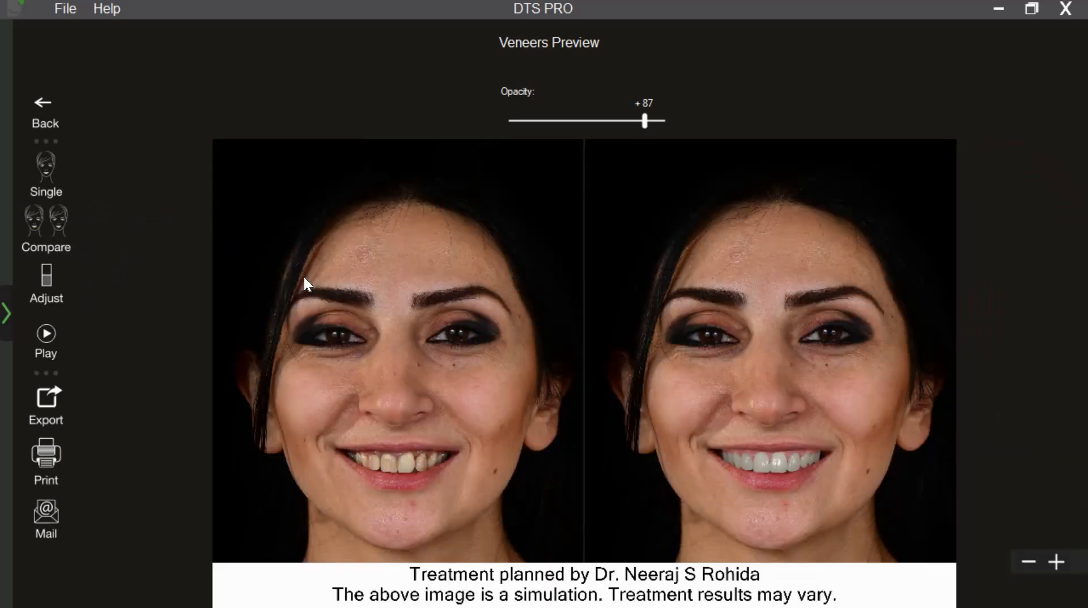
scroll(382, 366, "up", 2)
left_click_drag(393, 378, 412, 324)
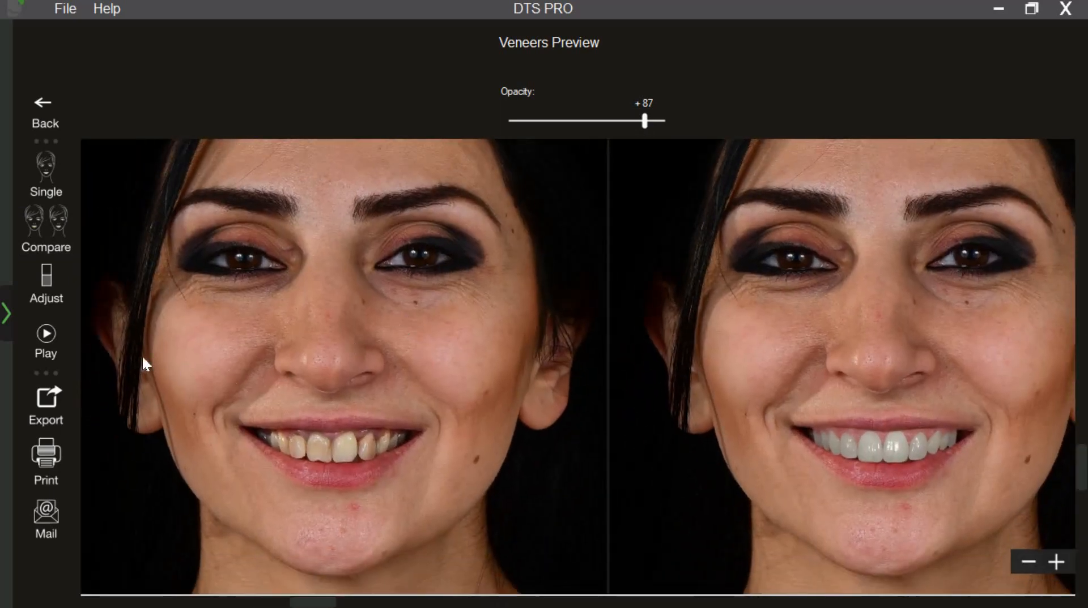
Play the before/after animation, return to the veneer textures and apply Texture_01 from the texture library to the veneers
left_click(64, 355)
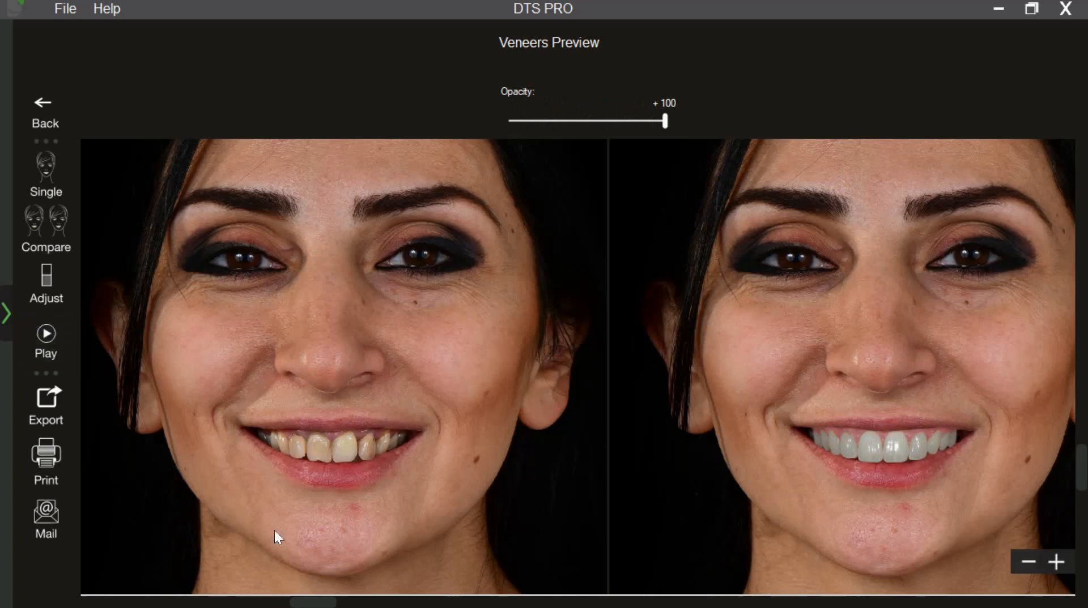
left_click(72, 128)
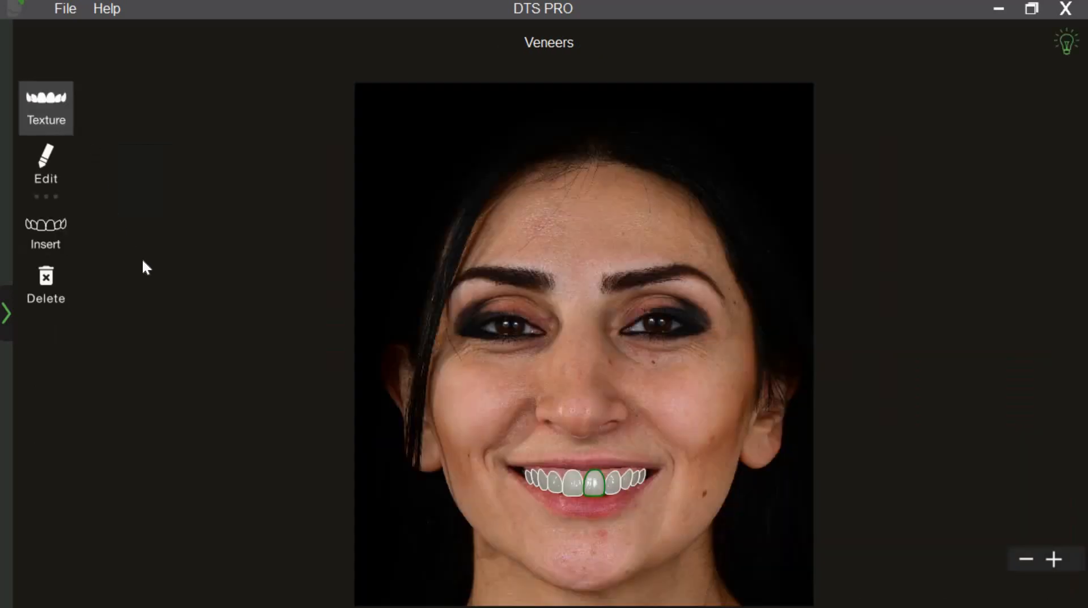
left_click(56, 105)
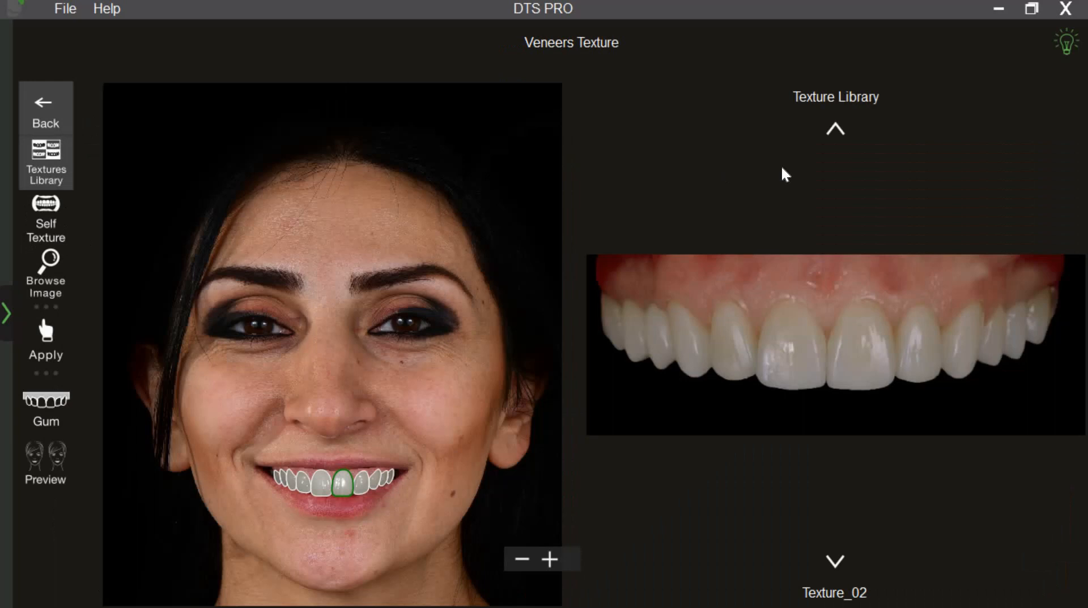
left_click(834, 133)
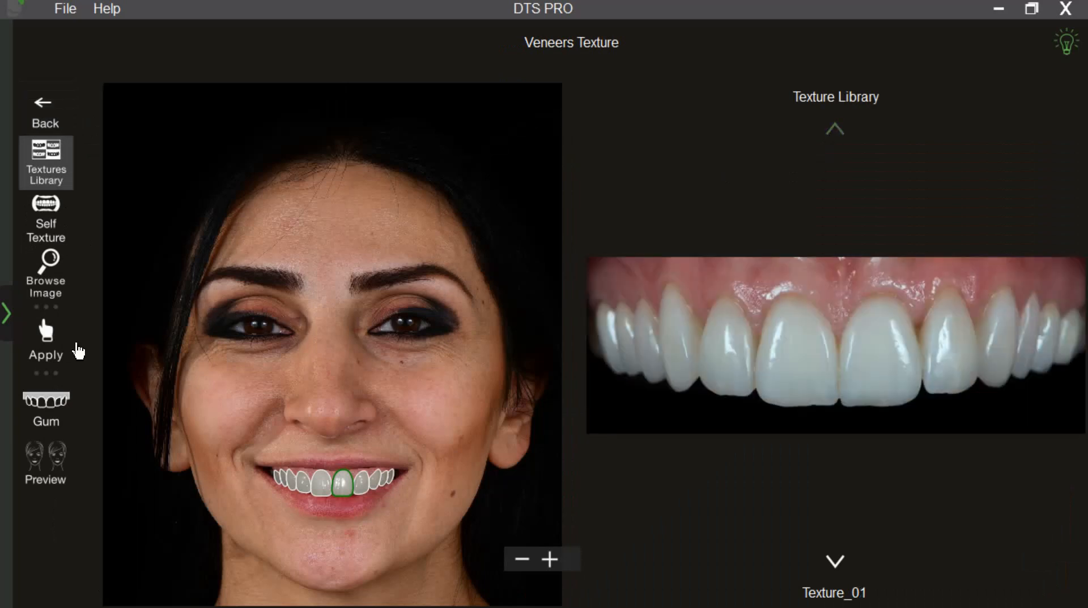
left_click(56, 347)
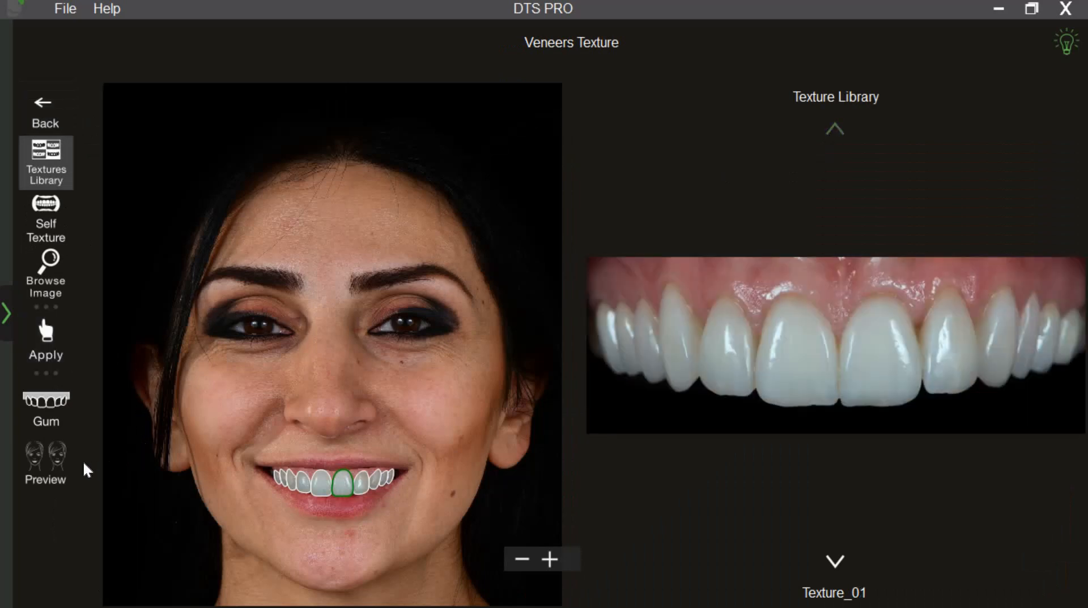
Open the veneers preview and adjust the teeth to whiteness 5, brightness 6, contrast 1 and shininess 1, accepting the adjustments
left_click(68, 474)
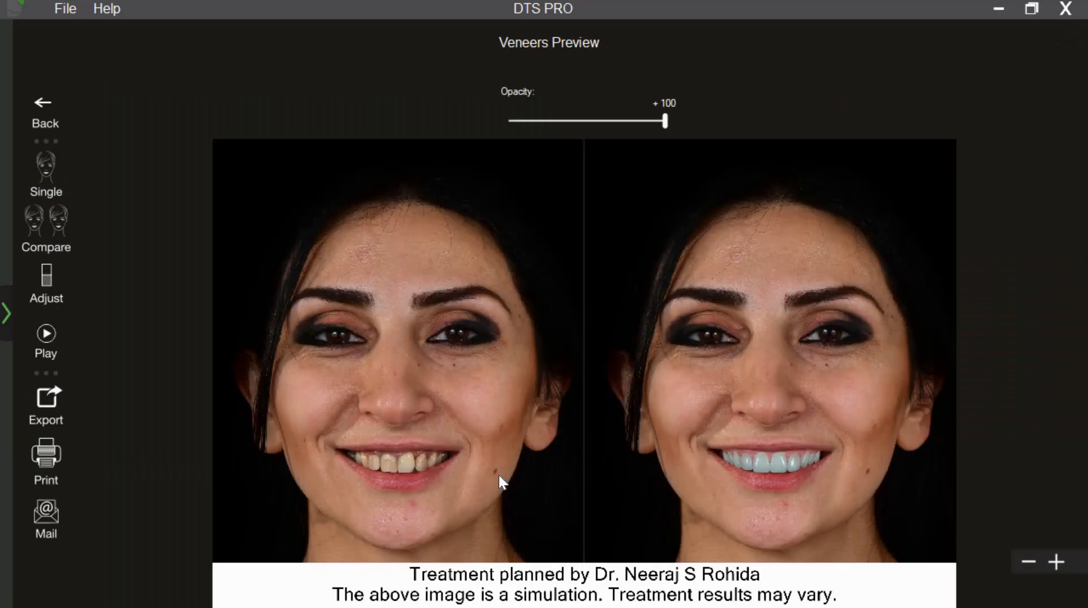
scroll(499, 475, "up", 3)
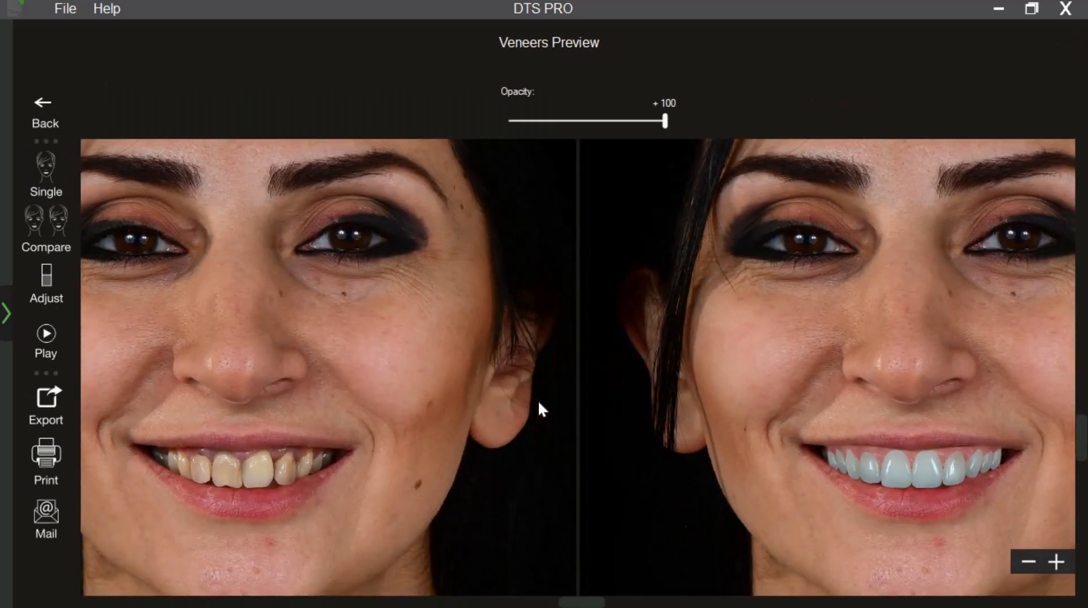
scroll(538, 400, "down", 3)
left_click(45, 280)
left_click_drag(328, 111, 170, 147)
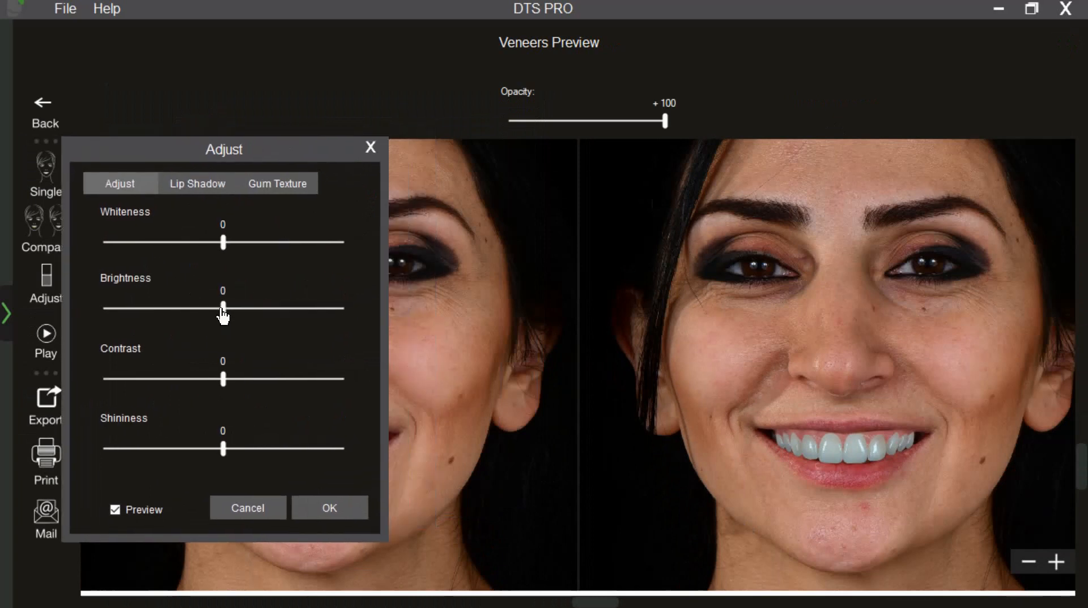
left_click_drag(223, 311, 230, 313)
left_click_drag(223, 379, 226, 380)
left_click_drag(225, 243, 229, 243)
left_click_drag(222, 451, 226, 450)
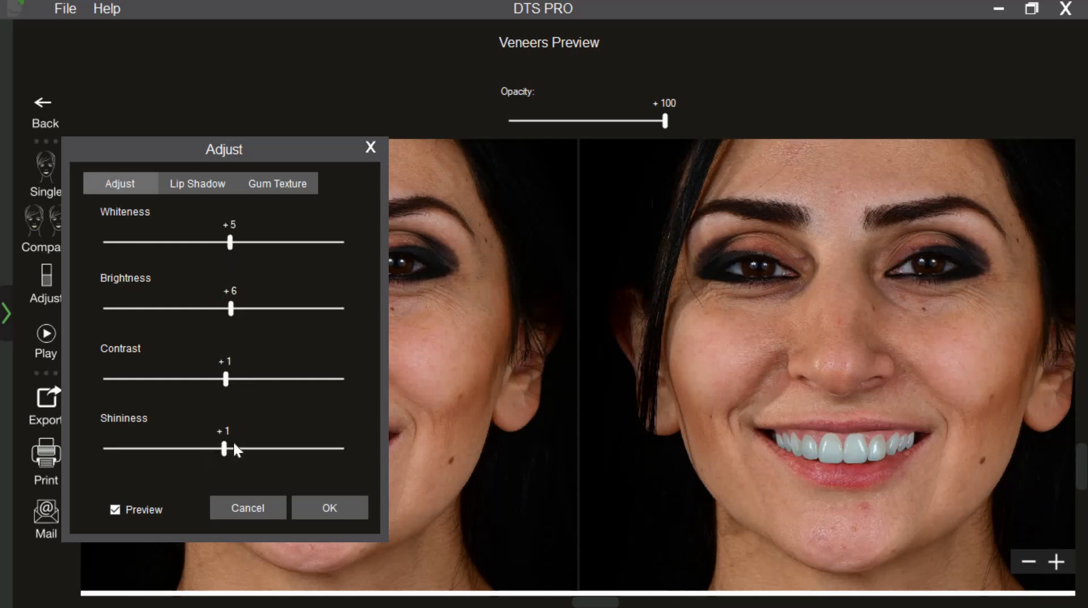
left_click(337, 502)
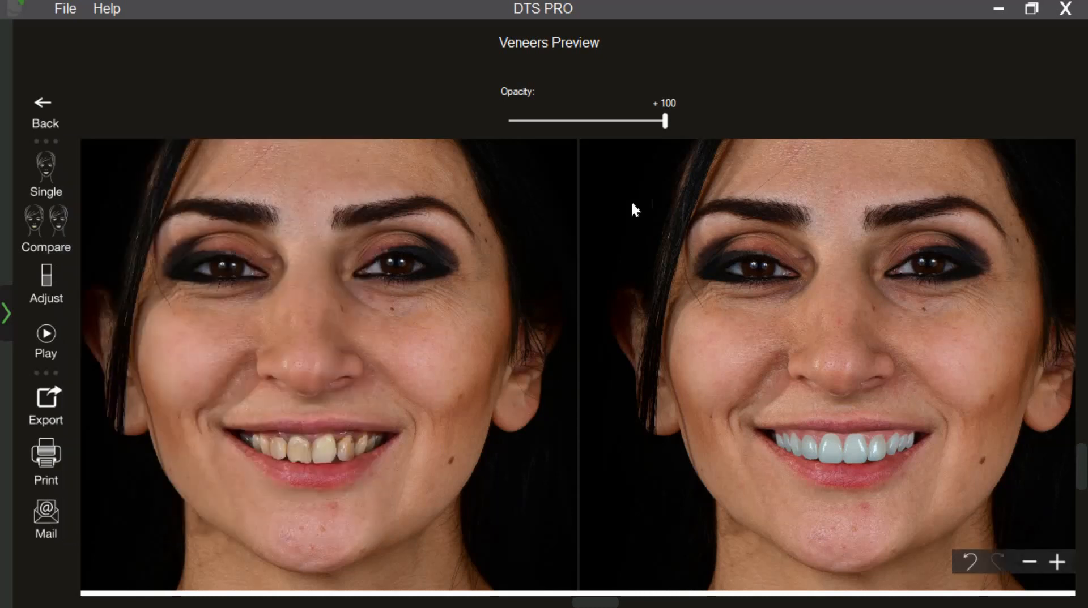
Set the veneers' opacity to 89 and play the before/after animation
left_click_drag(664, 126, 649, 131)
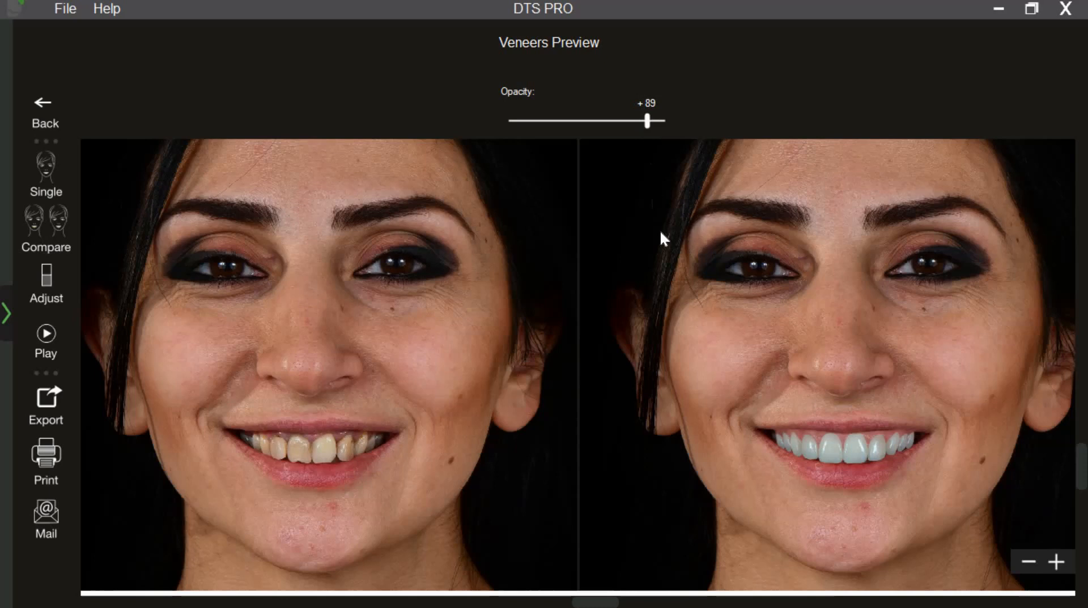
left_click(65, 340)
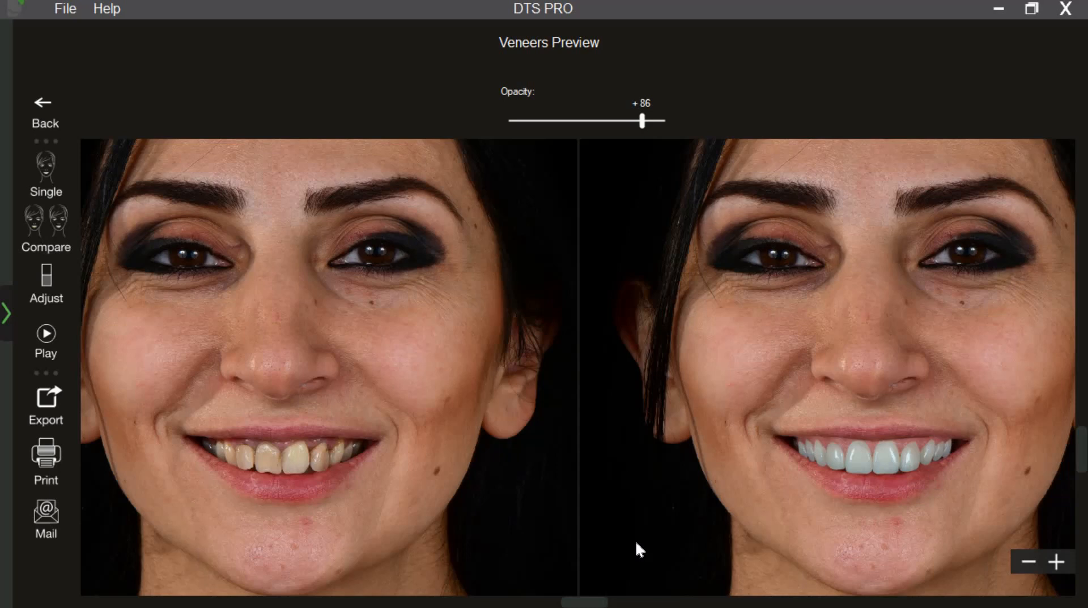
Go back to the veneer textures and apply a self texture sampled from the lighter natural central incisor to the opposite central veneer
left_click(55, 107)
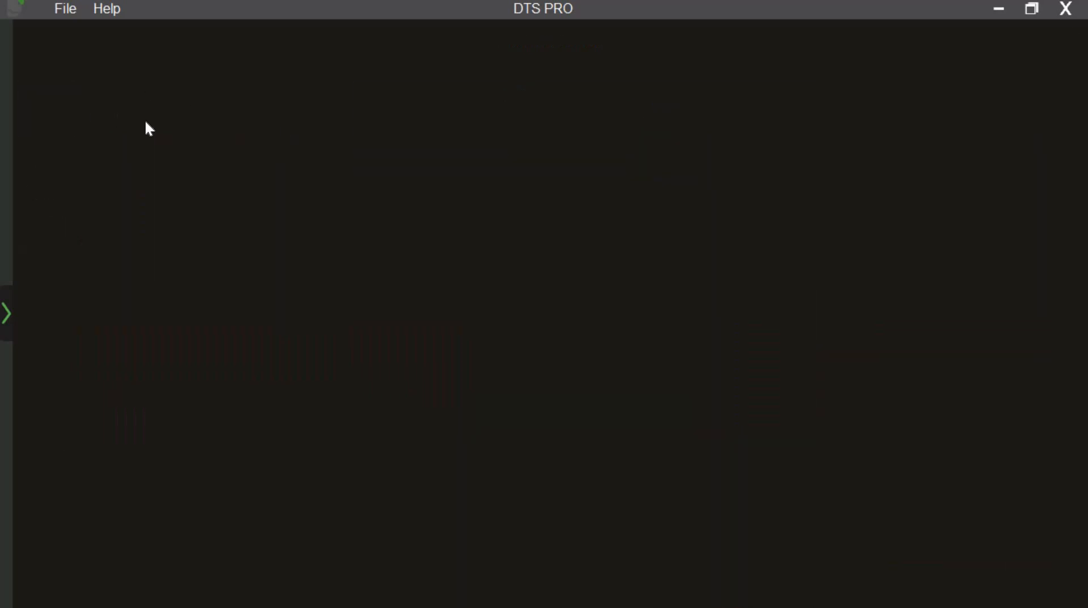
left_click(71, 114)
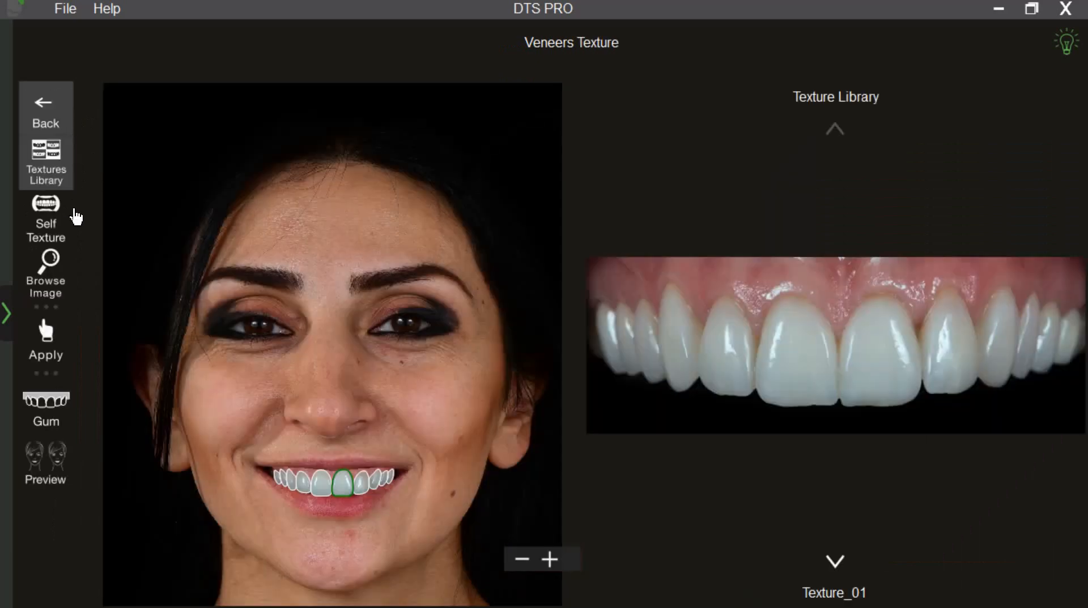
left_click(94, 224)
scroll(311, 449, "up", 3)
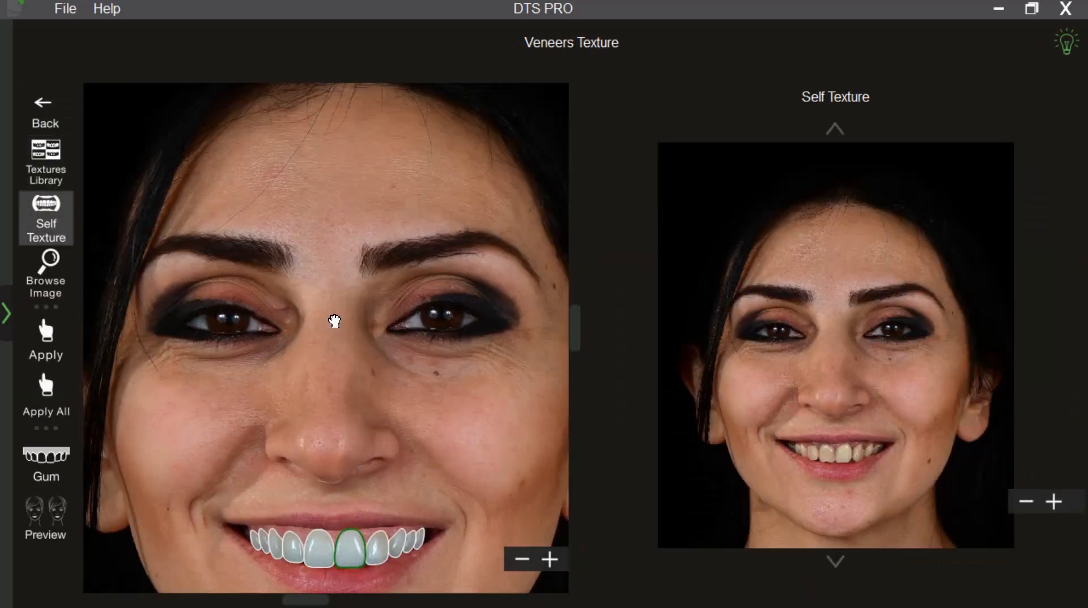
scroll(866, 457, "up", 5)
left_click_drag(782, 293, 826, 113)
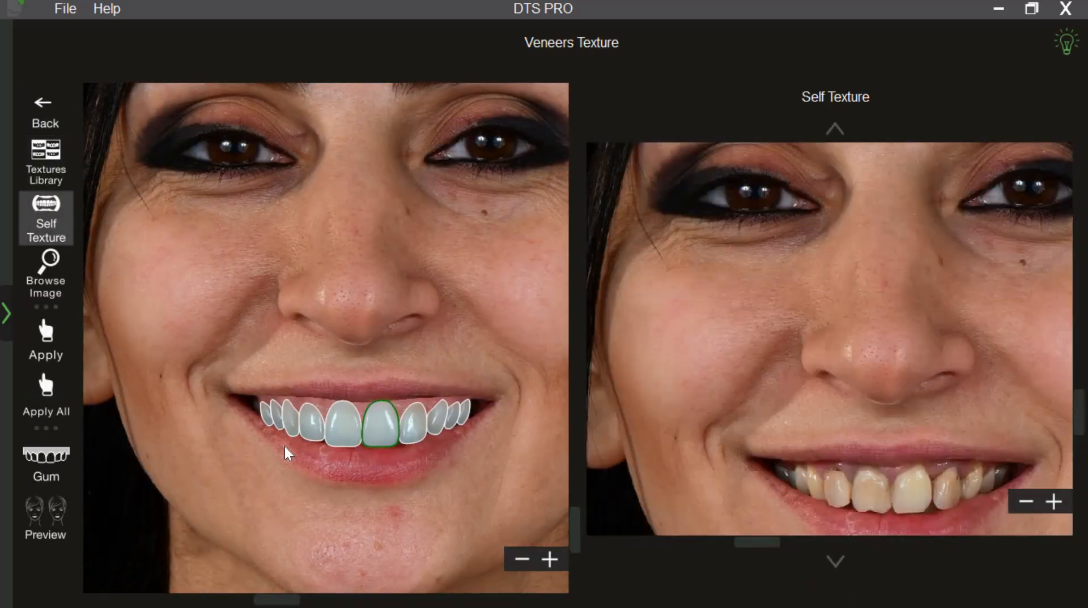
scroll(286, 454, "up", 2)
left_click_drag(281, 446, 234, 435)
scroll(823, 354, "up", 4)
left_click_drag(828, 361, 808, 158)
left_click_drag(888, 332, 932, 385)
left_click_drag(909, 330, 909, 322)
left_click(61, 337)
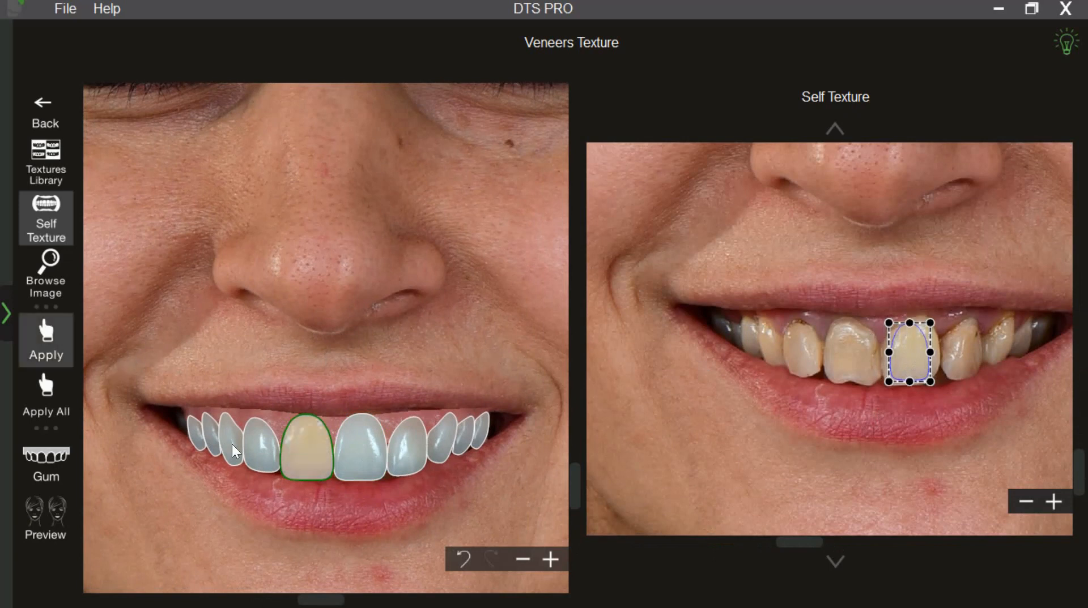
Apply self textures sampled from the matching natural teeth to the lateral incisor veneer and the remaining front veneers
left_click(269, 451)
left_click_drag(913, 359, 820, 374)
left_click(45, 340)
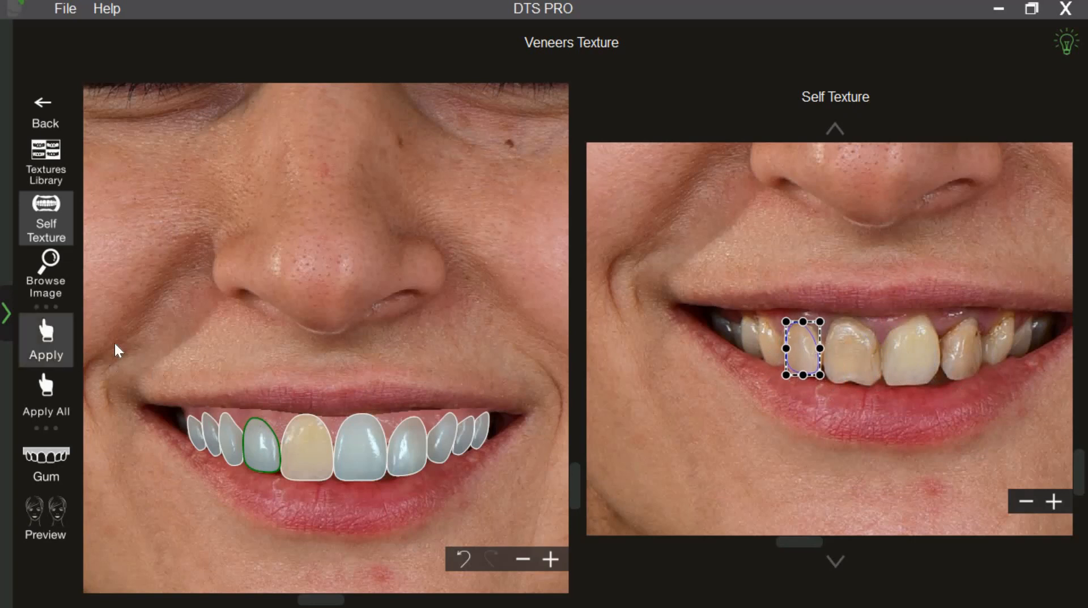
scroll(678, 458, "down", 3)
left_click_drag(679, 459, 714, 484)
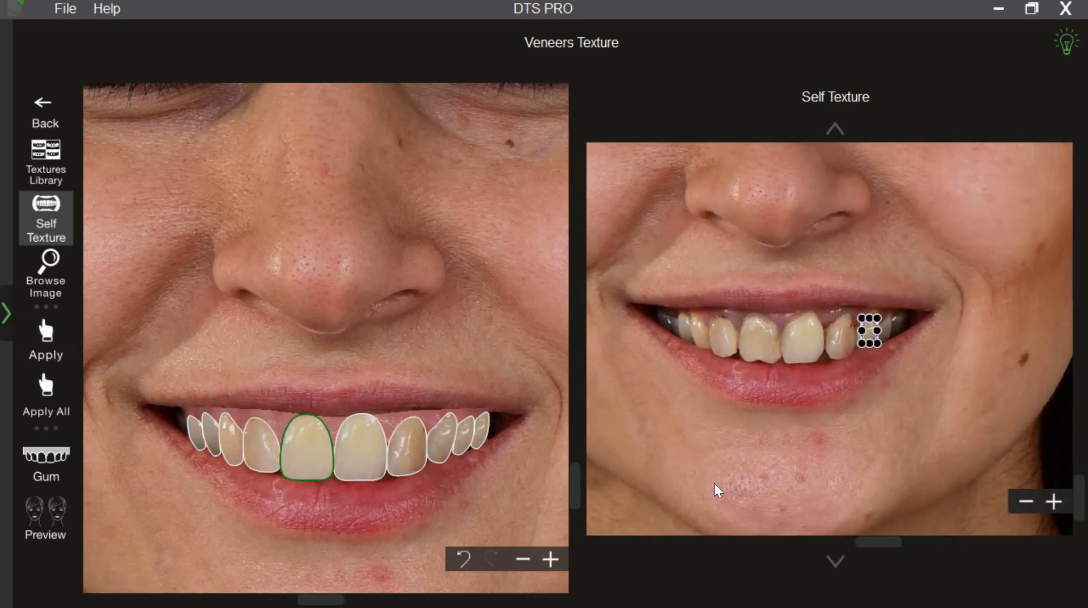
Preview the self-textured veneers, adjust them to whiteness 22, brightness 8, contrast 3 and shininess 1, and lower their opacity slightly
left_click(56, 516)
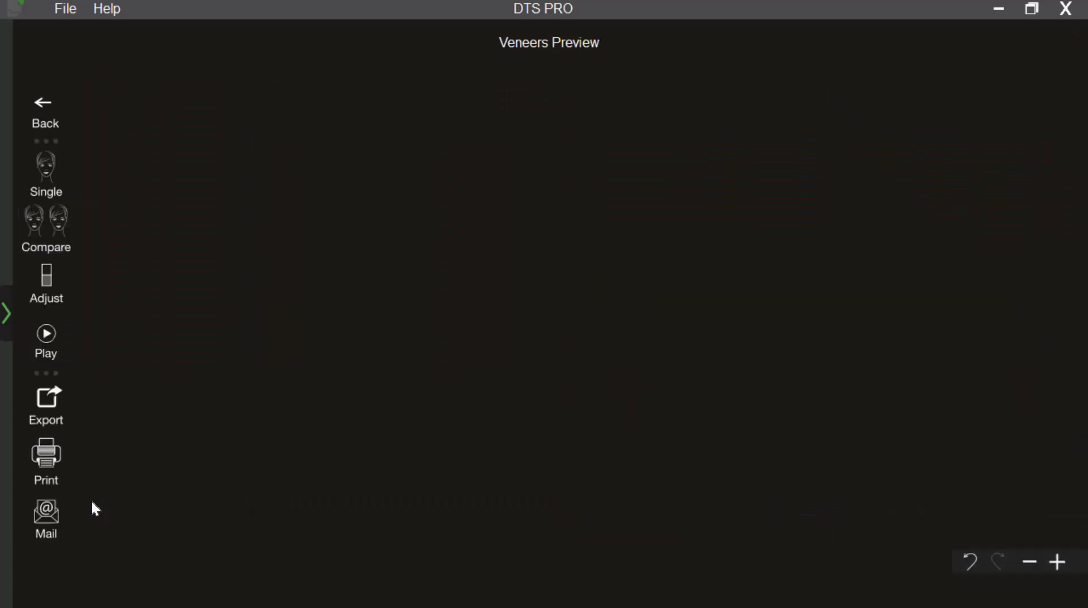
scroll(470, 589, "up", 1)
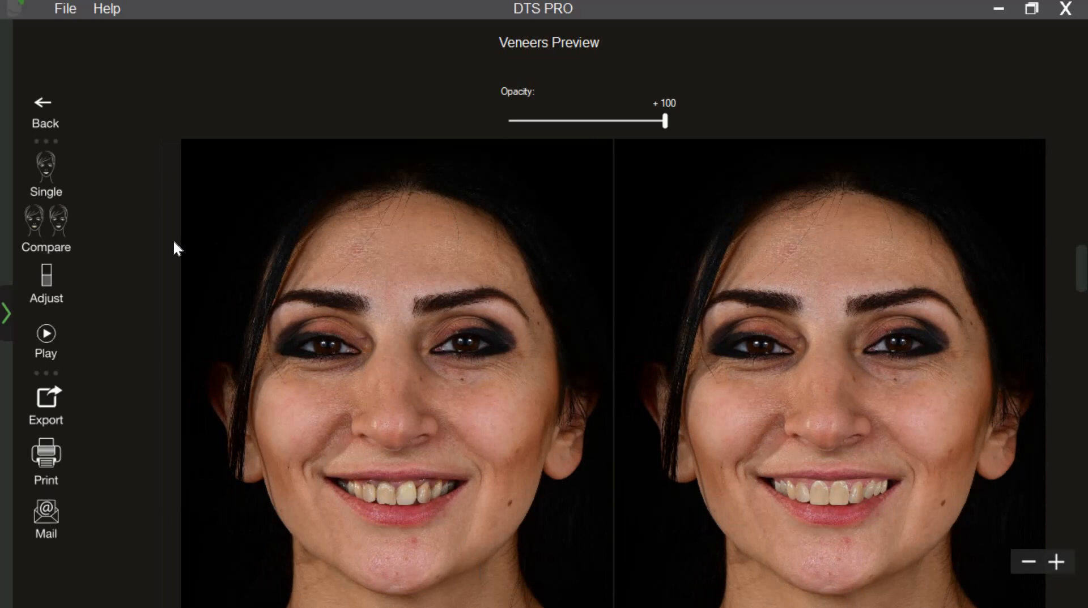
left_click(71, 280)
left_click_drag(324, 113, 151, 187)
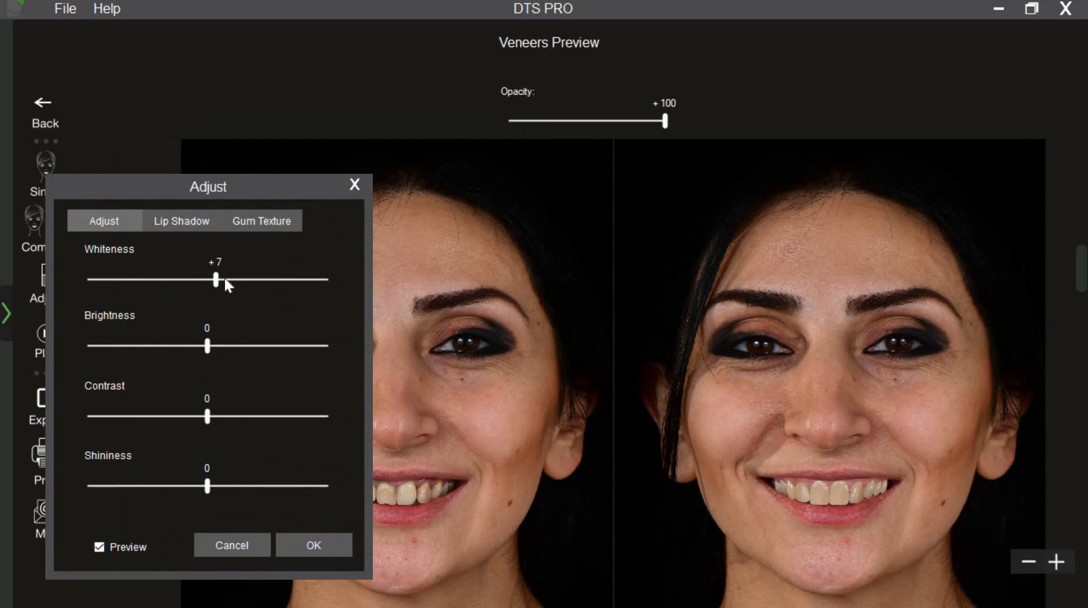
left_click_drag(229, 279, 235, 279)
left_click_drag(211, 416, 215, 453)
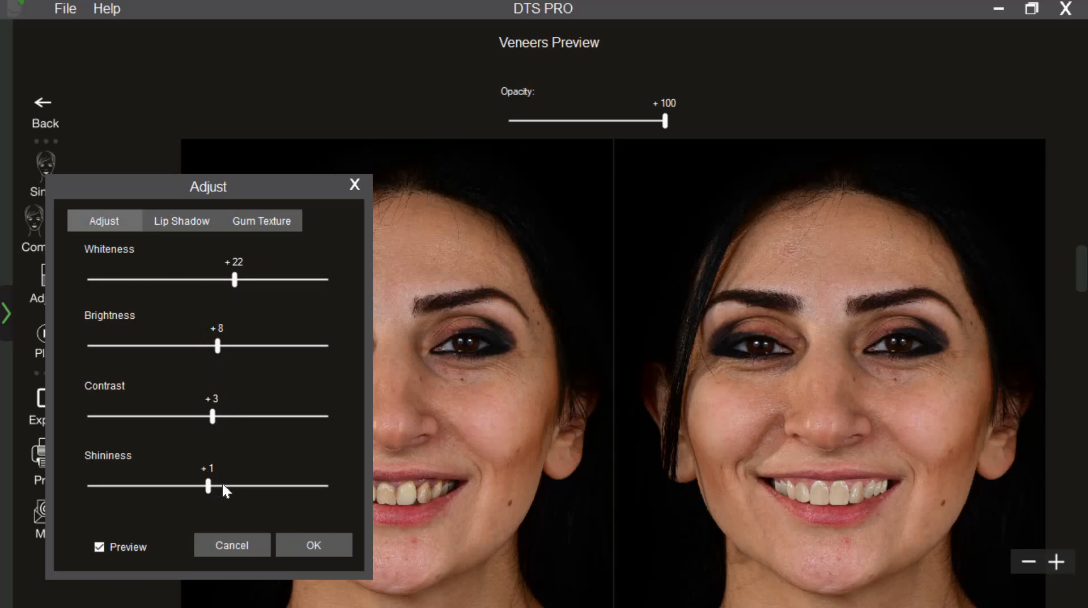
left_click(295, 551)
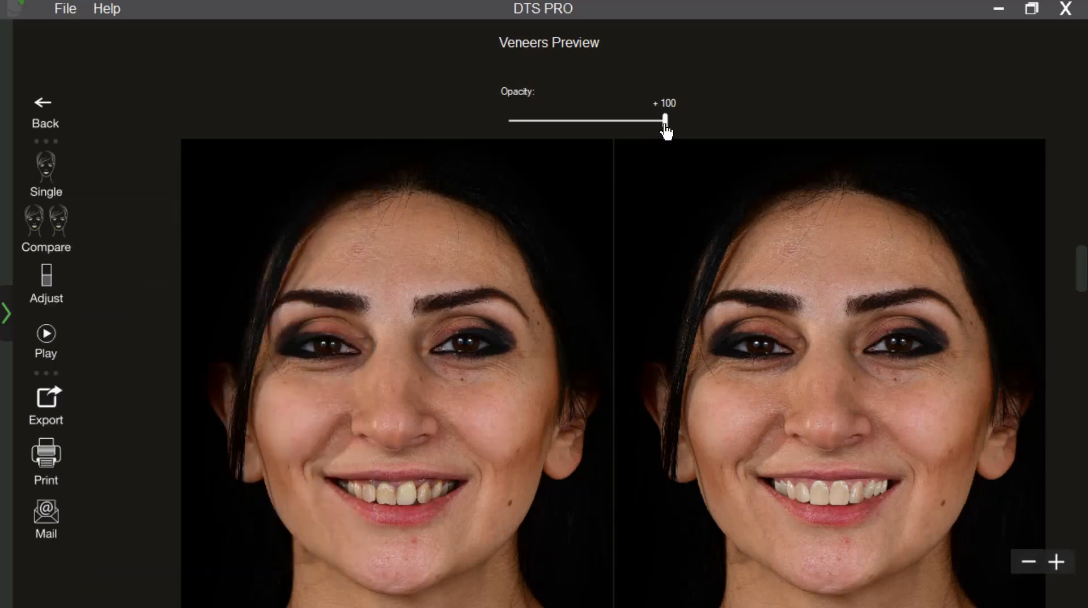
left_click_drag(662, 130, 648, 131)
Return to the veneer textures and view the whiter veneer design beside the original smile in the preview
left_click(51, 122)
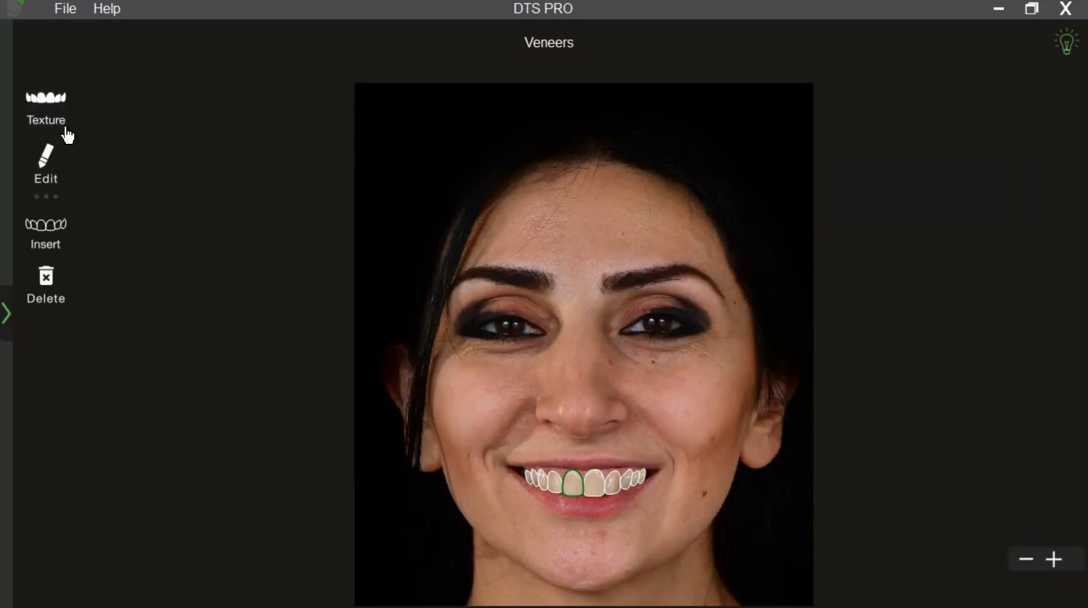
left_click(64, 125)
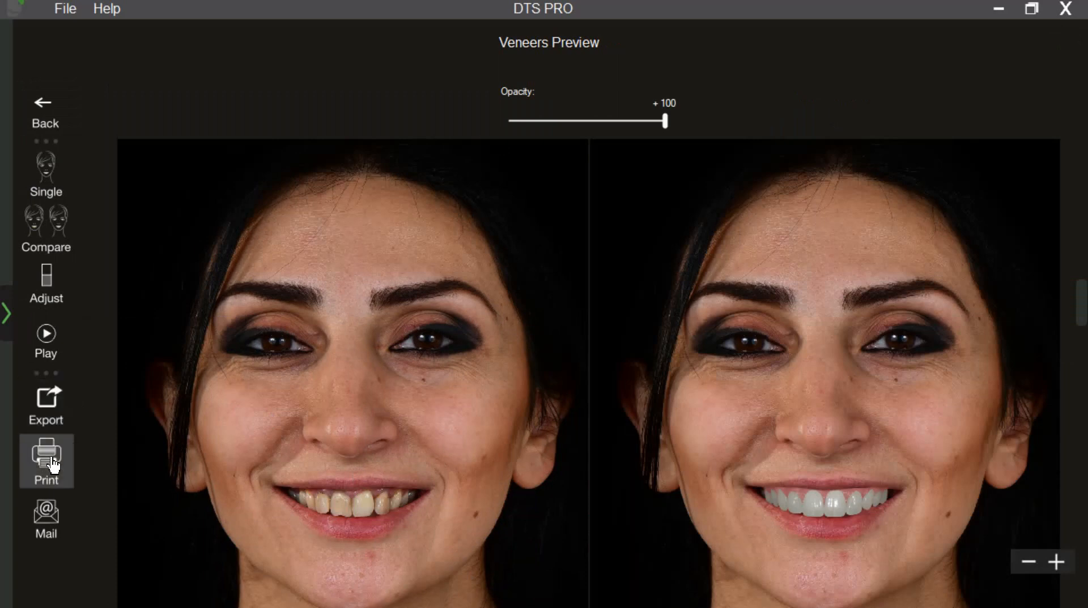
left_click(51, 506)
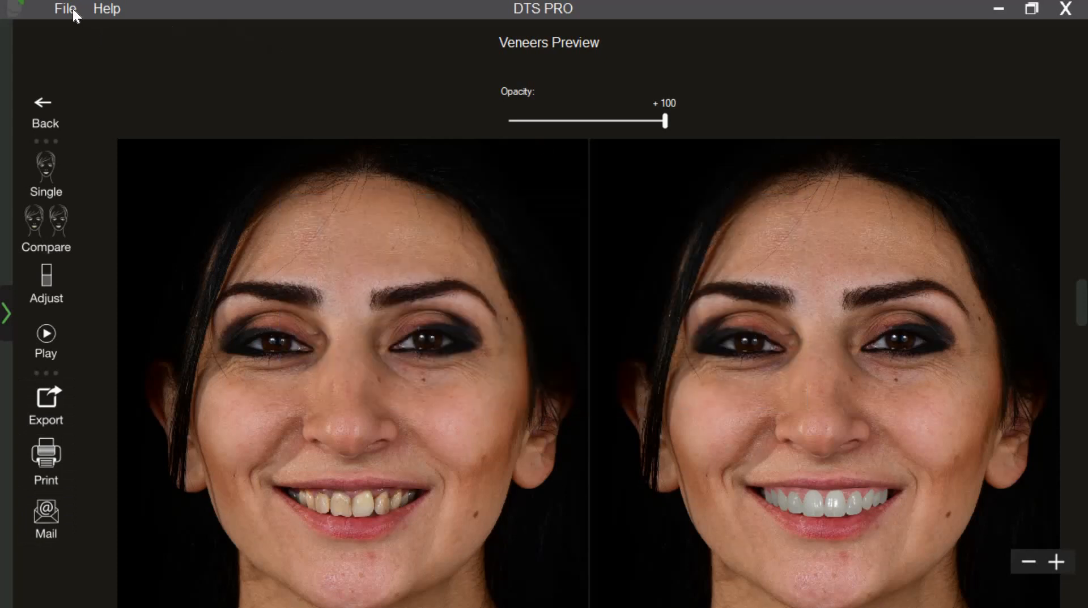
Check the email settings for the Yahoo host and its account login fields, and accept them
left_click(73, 8)
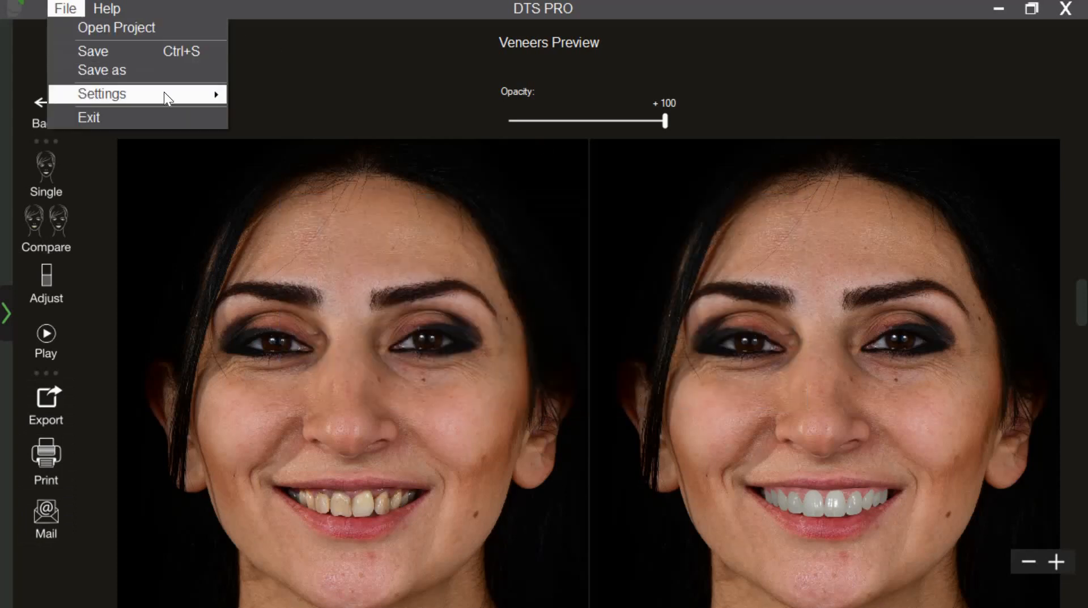
mouse_move(89, 93)
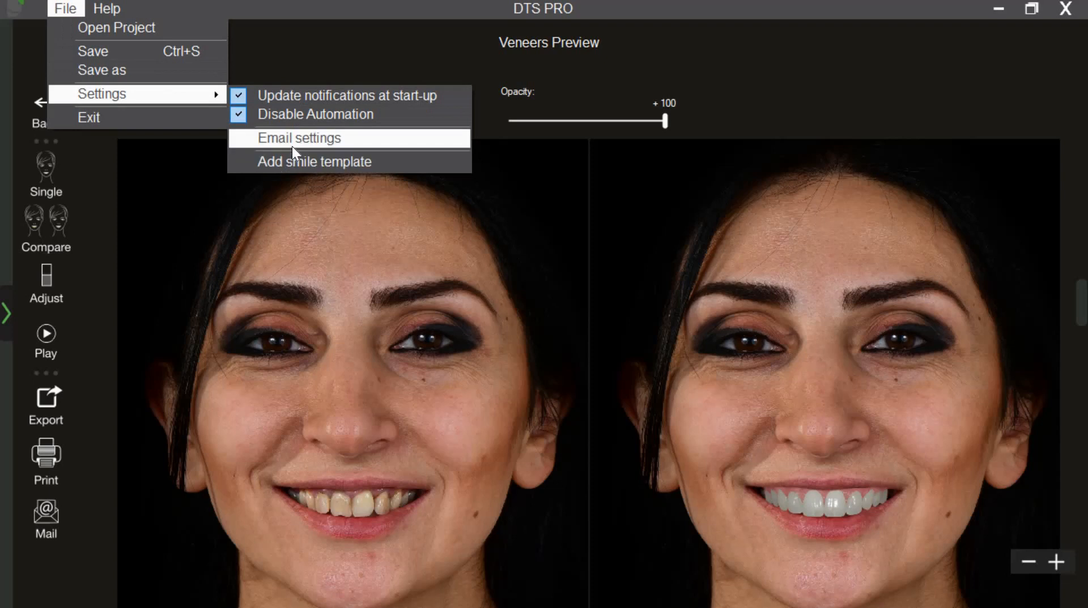
left_click(292, 146)
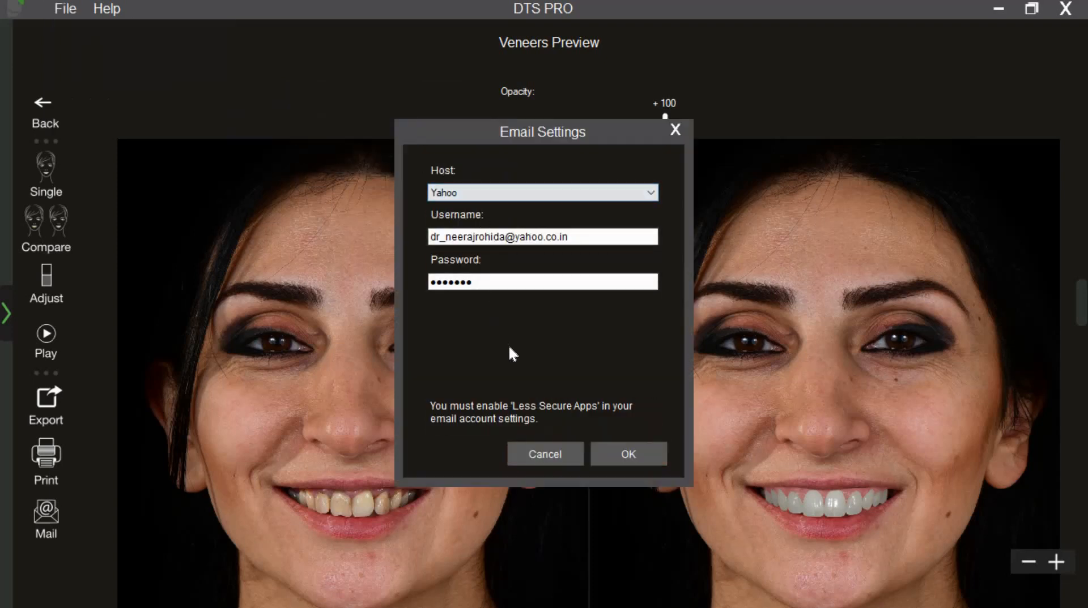
left_click(637, 460)
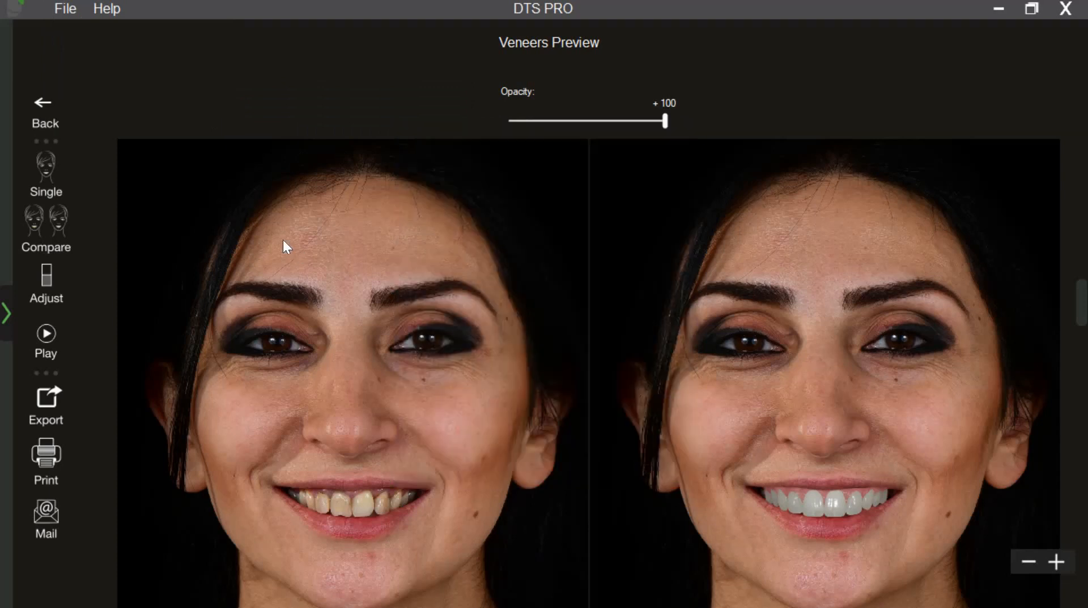
Look through the project files in the DTS 11 folder while saving under a new name, and close the dialog without saving
left_click(69, 17)
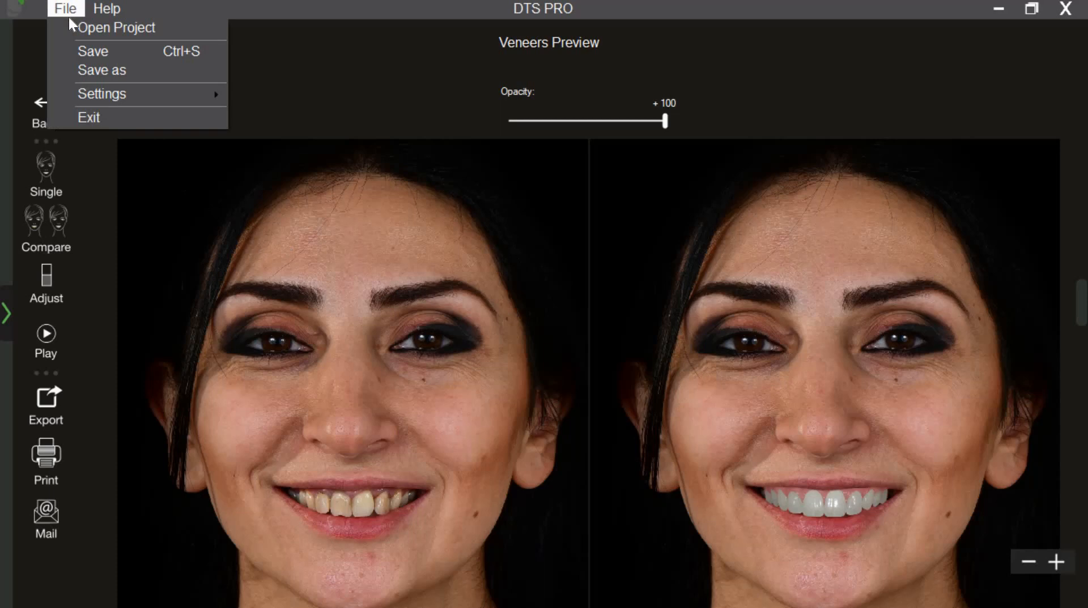
left_click(86, 69)
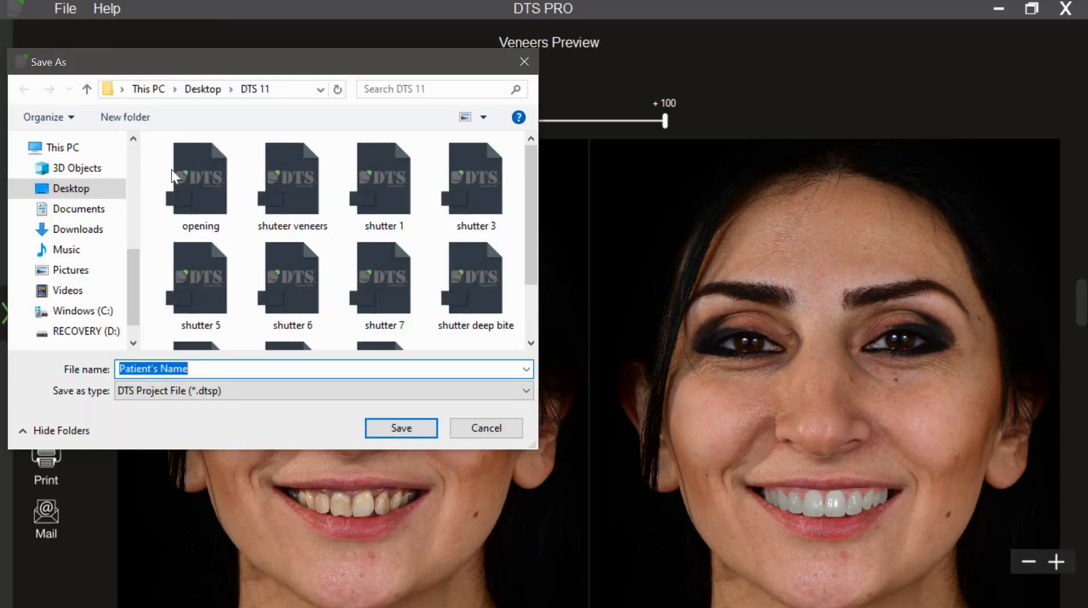
left_click_drag(528, 168, 532, 215)
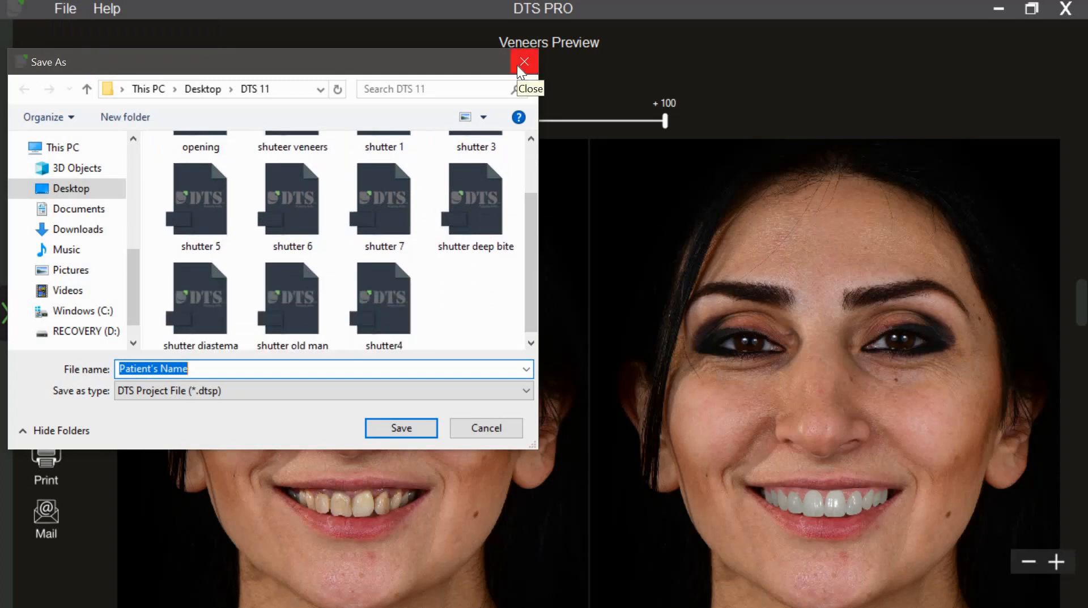
left_click(522, 64)
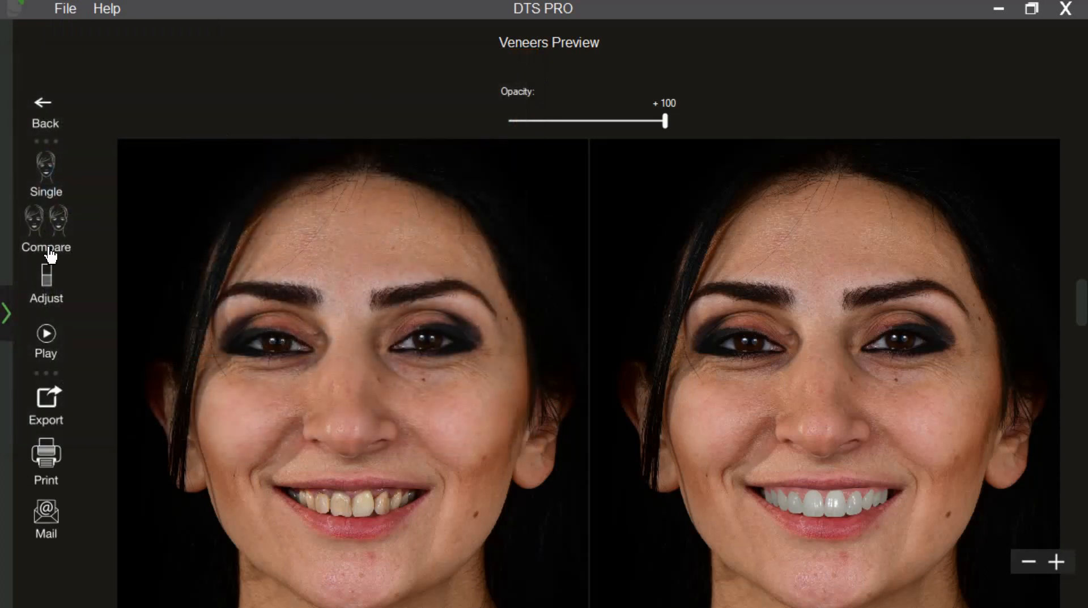
Return to the opening images and replace the current face photo with the extraoral smile photo of the next case
left_click(8, 314)
left_click(89, 81)
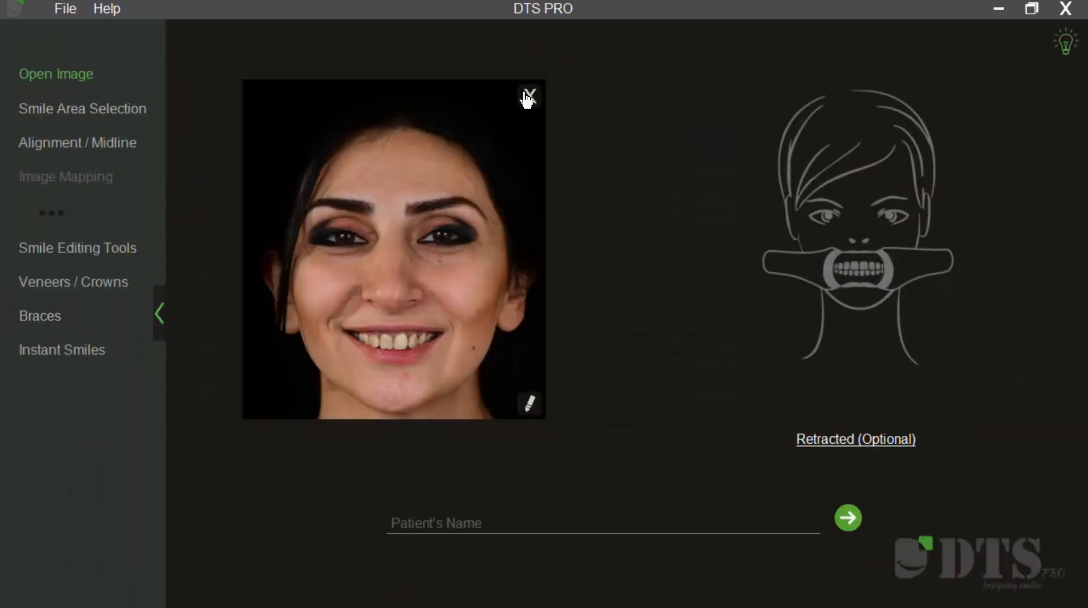
left_click(528, 96)
left_click(794, 383)
left_click(418, 438)
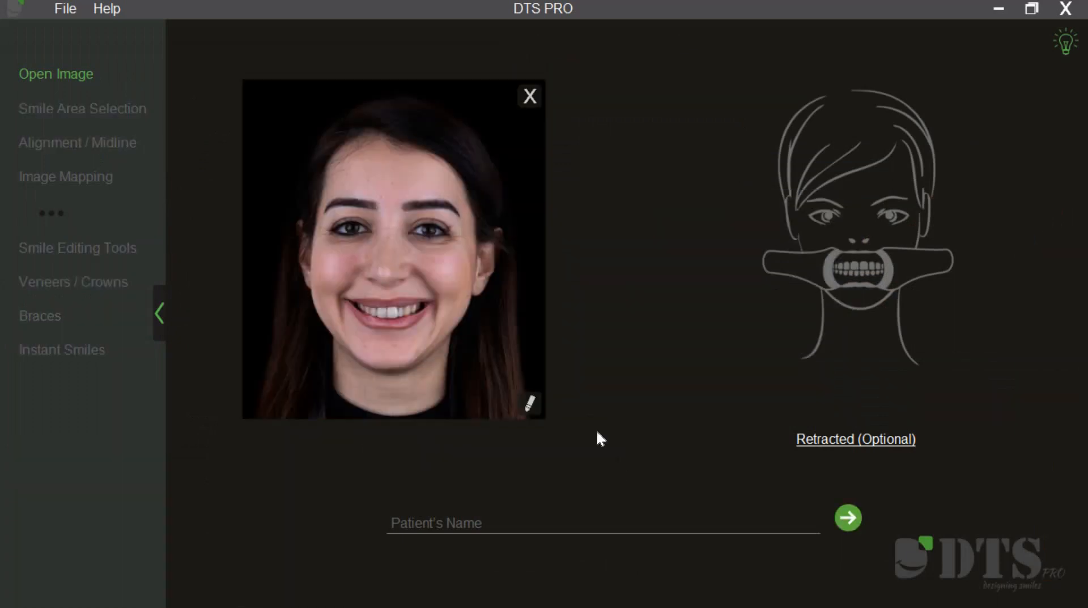
Add the Intraoral image from the DTS COVID DEMO folder as the retracted photo, accepting it without edits
left_click(819, 440)
left_click(576, 177)
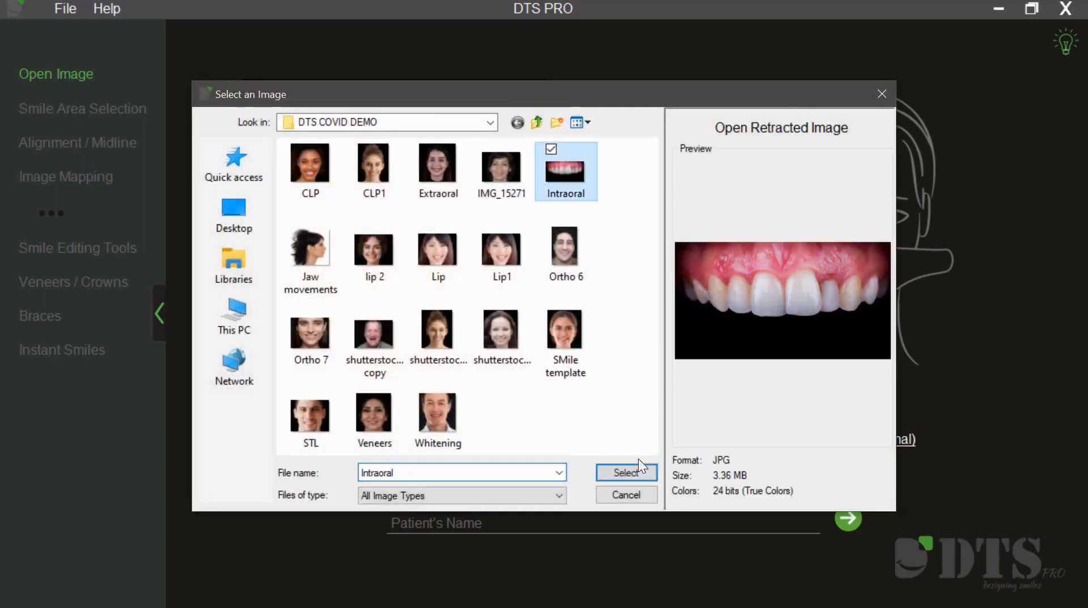
left_click(637, 468)
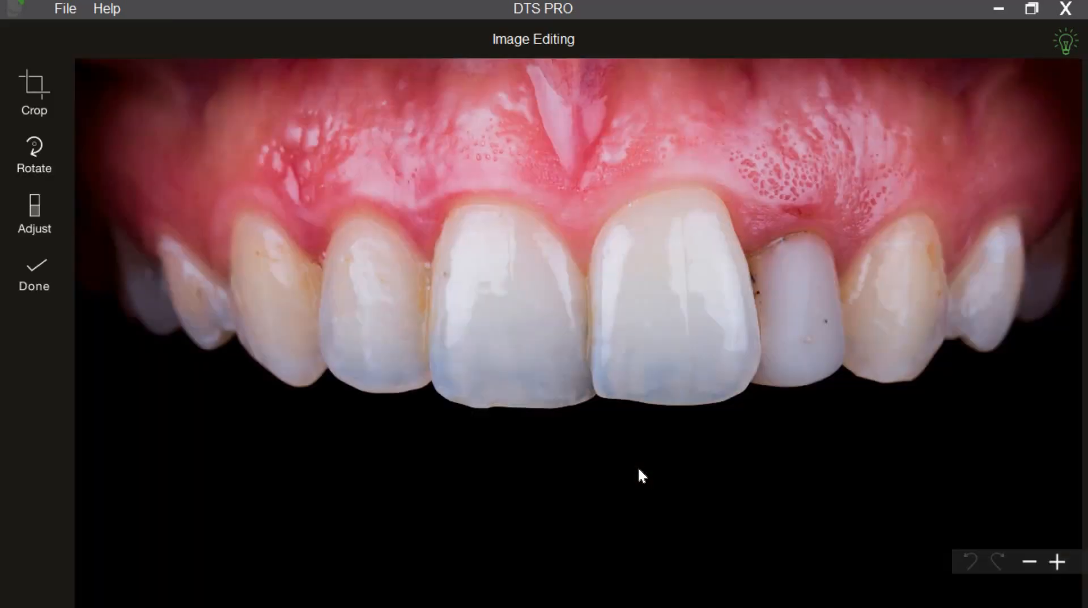
left_click(34, 276)
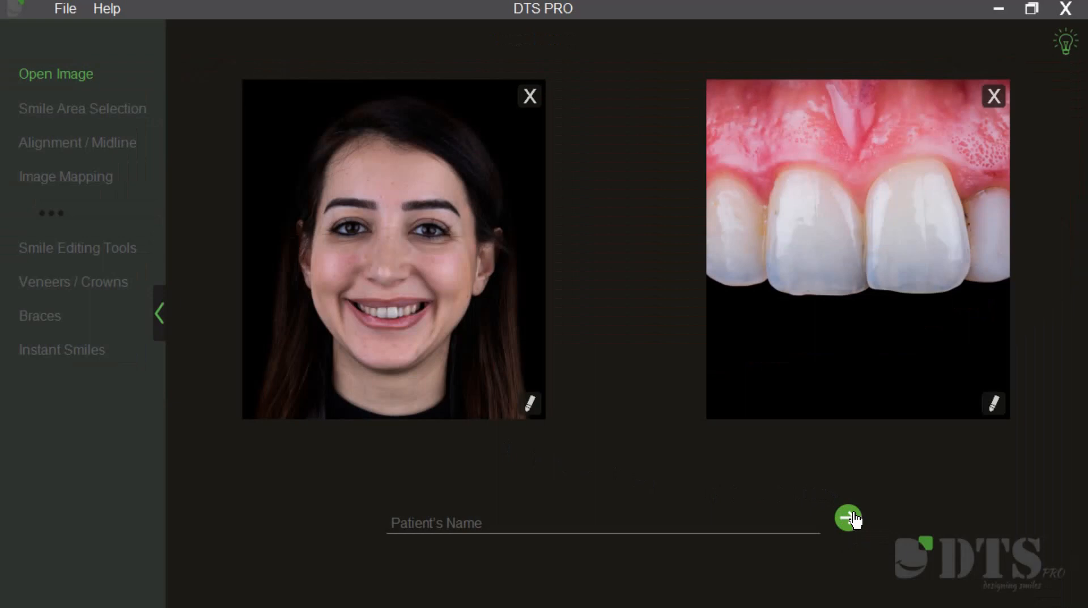
Continue to the smile area selection and accept the outline around the mouth to reach the intraoral alignment
left_click(849, 518)
left_click(200, 162)
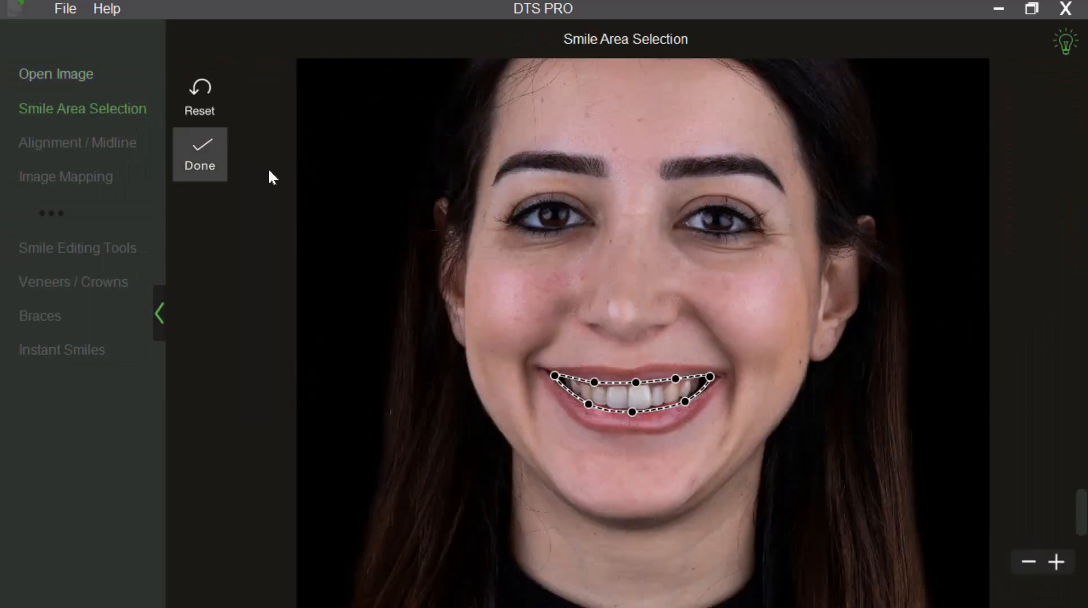
left_click(218, 157)
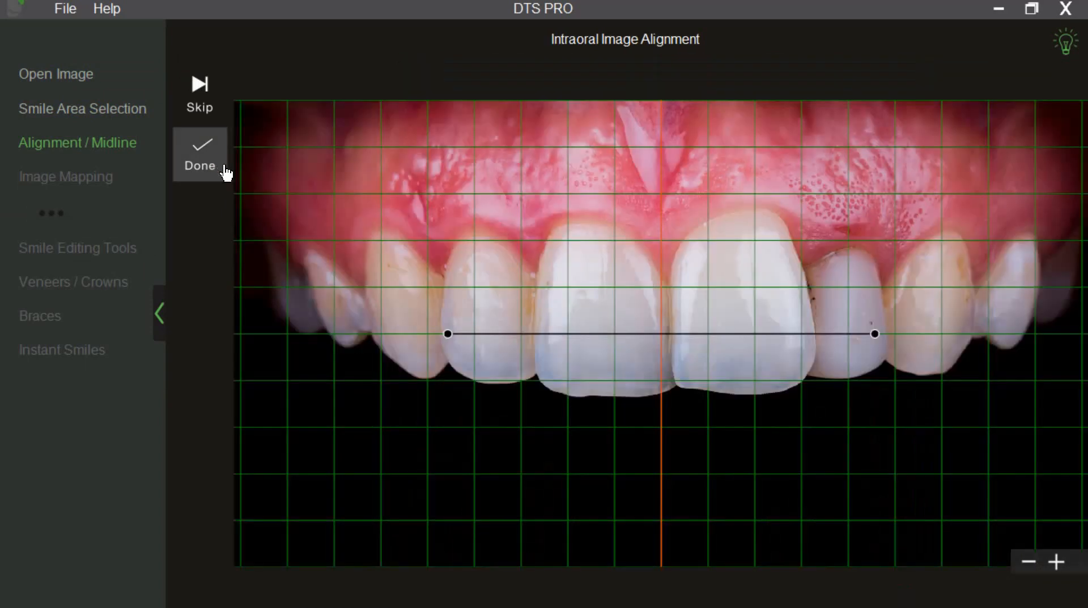
Align the intraoral image by placing the horizontal line's ends along the incisal edges and adjusting the midline, and accept it
left_click_drag(447, 333, 420, 376)
left_click_drag(876, 334, 999, 357)
left_click_drag(672, 277, 657, 277)
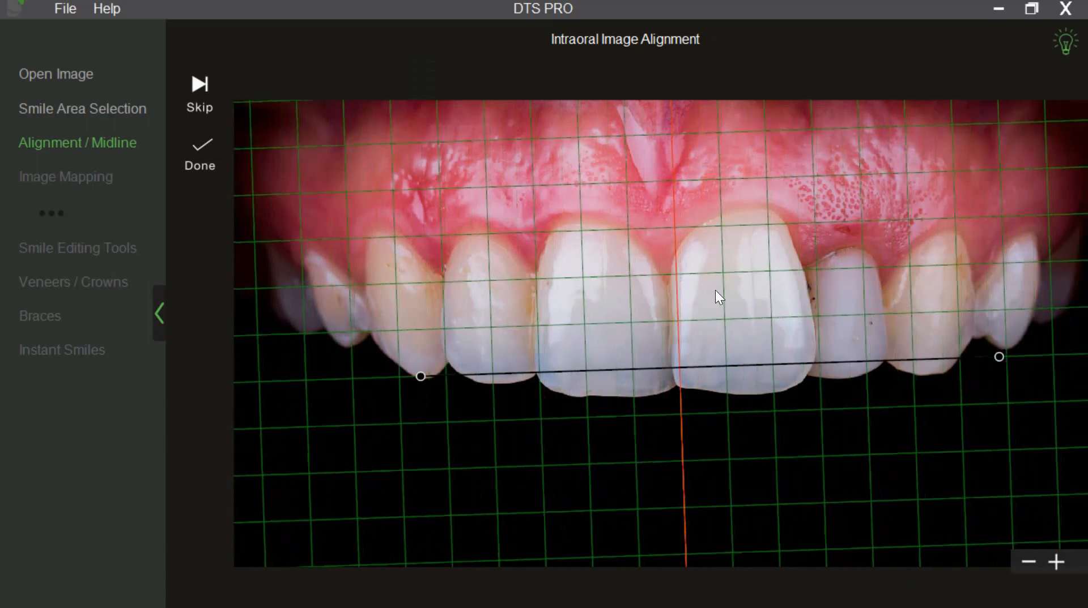
left_click(202, 154)
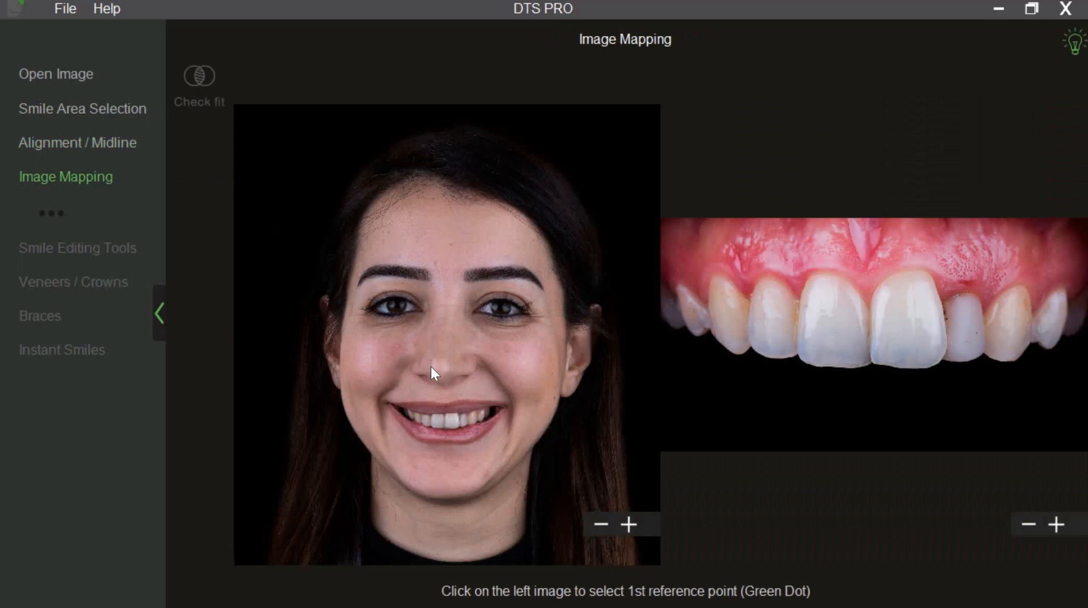
Map the face photo to the retracted photo with matching green and blue reference points between the same teeth on each side
scroll(431, 366, "up", 3)
scroll(419, 237, "down", 2)
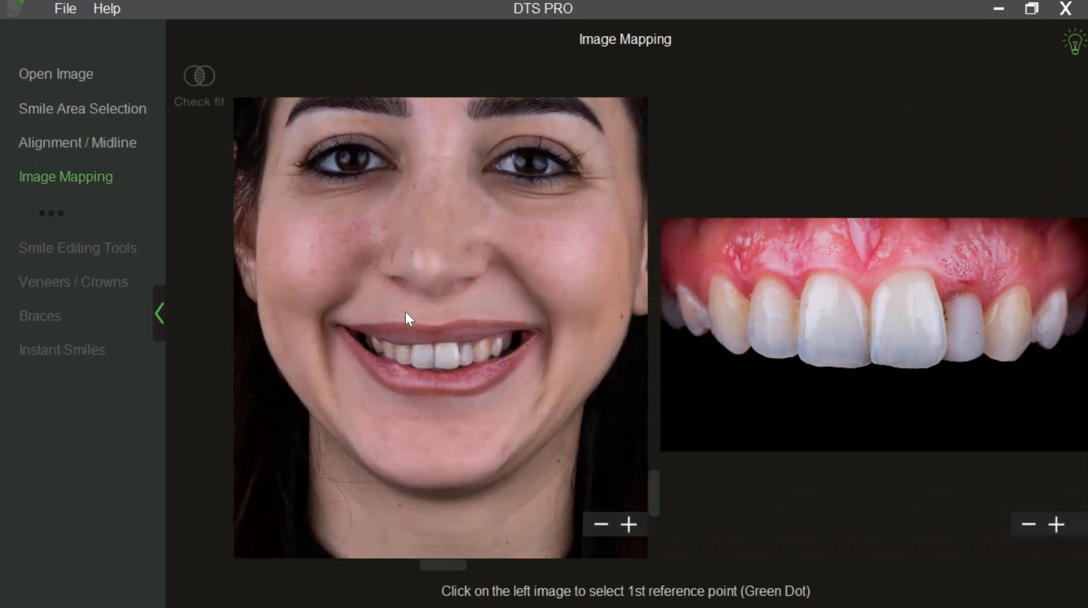
scroll(407, 317, "up", 2)
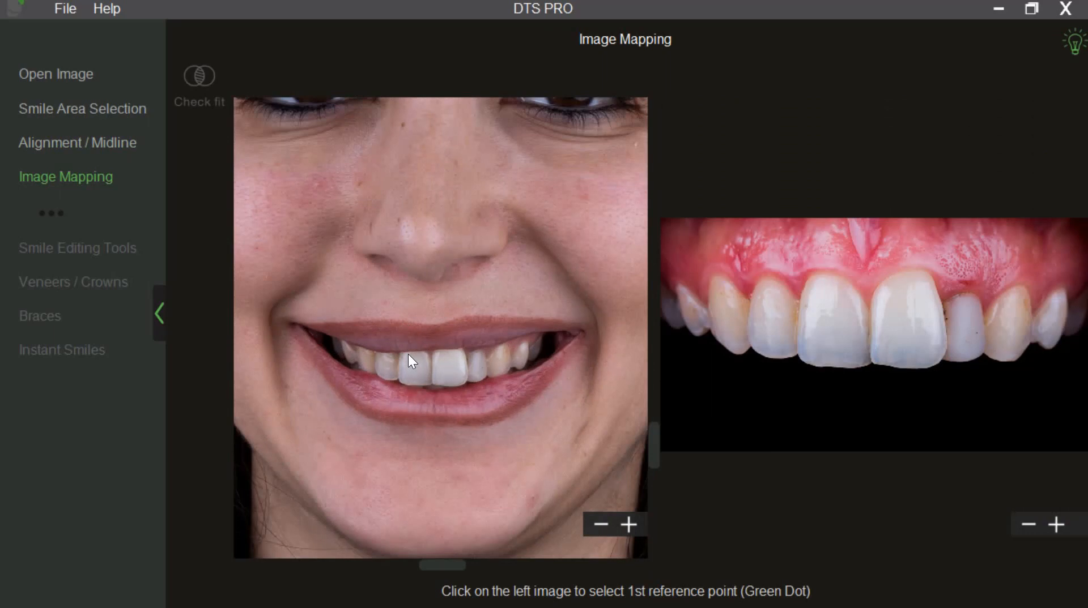
scroll(410, 375, "up", 1)
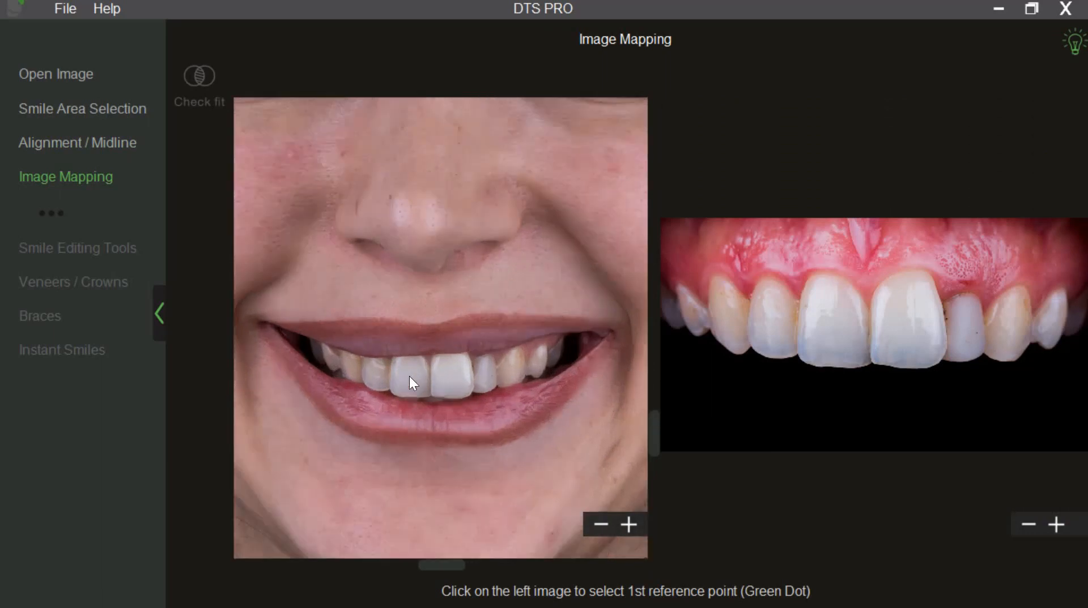
left_click(337, 358)
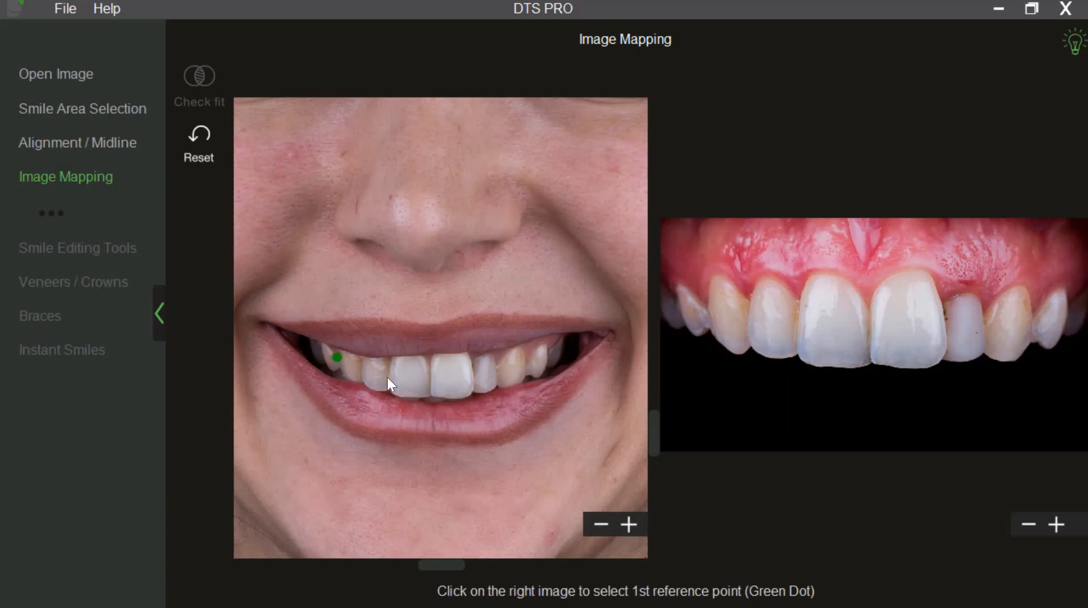
left_click(704, 307)
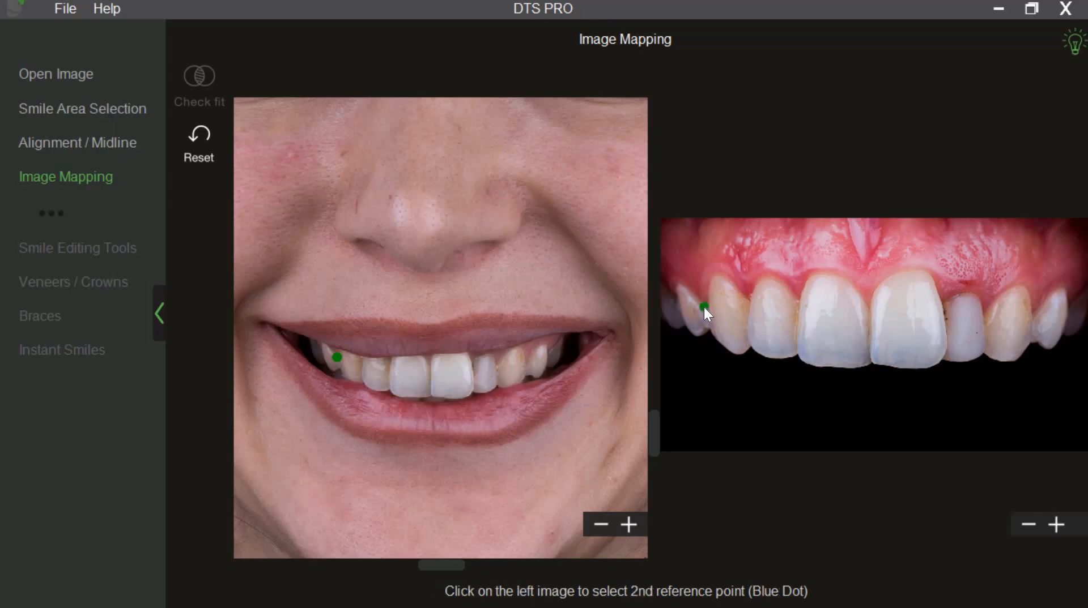
left_click(498, 365)
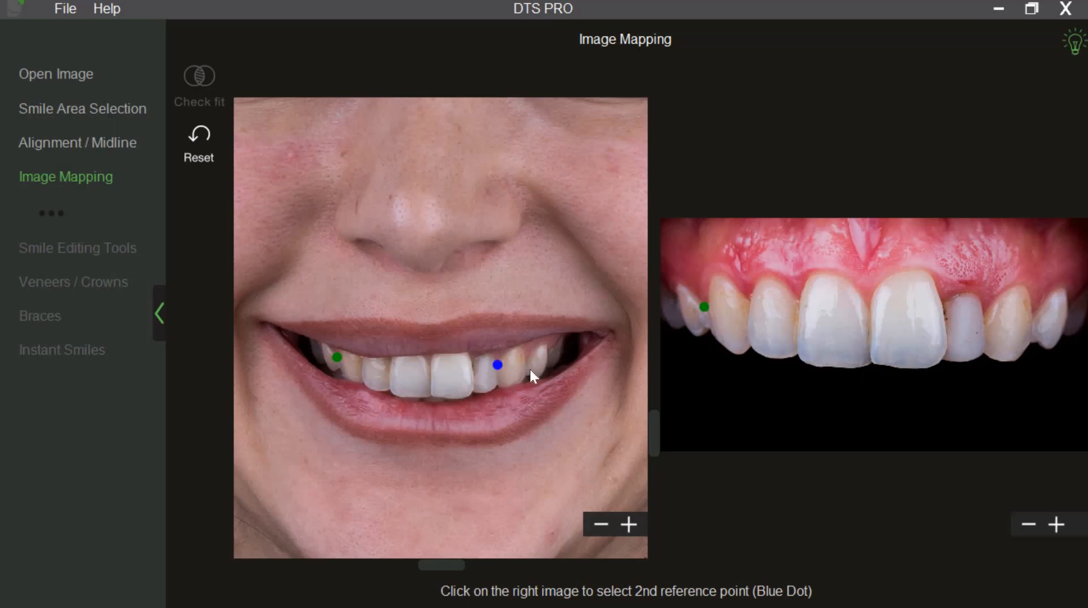
left_click(986, 316)
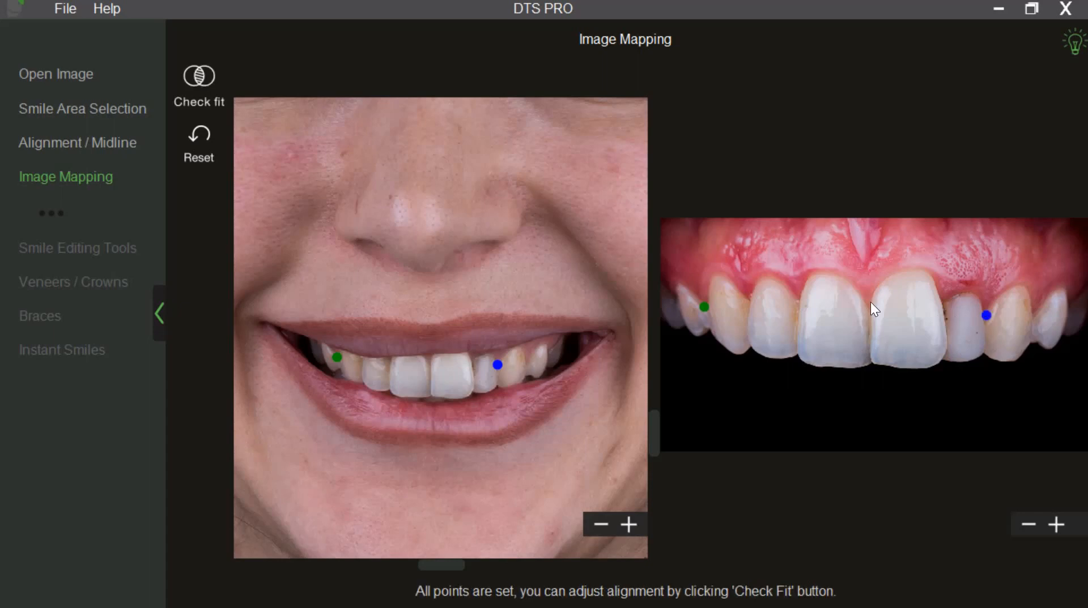
Check the fit of the mapped images, fine-tune both control points with the overlay opacity at 39, and accept the mapping
left_click(219, 99)
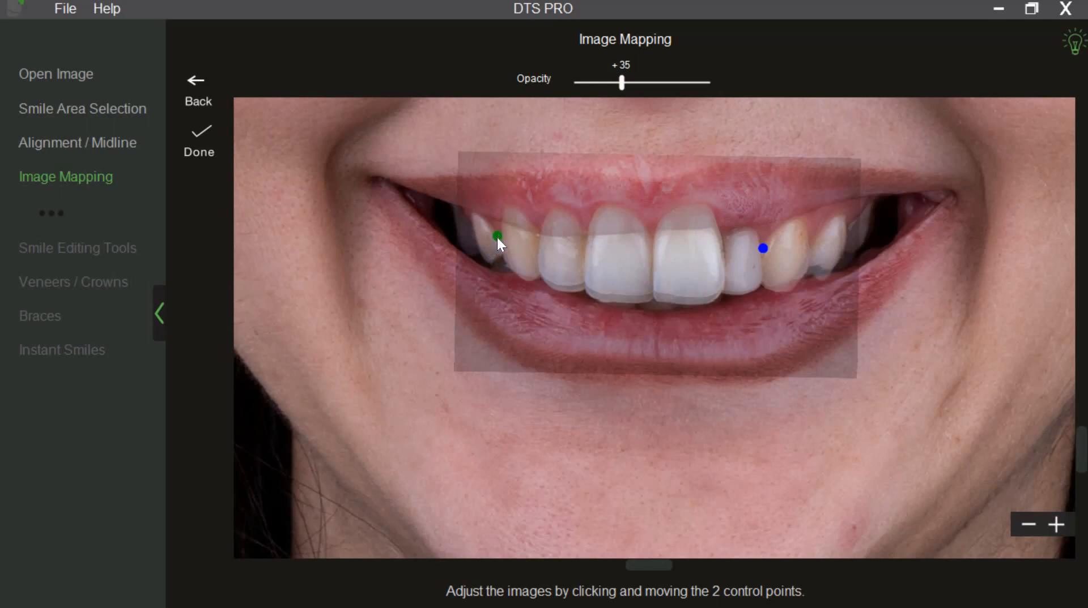
left_click_drag(498, 237, 499, 244)
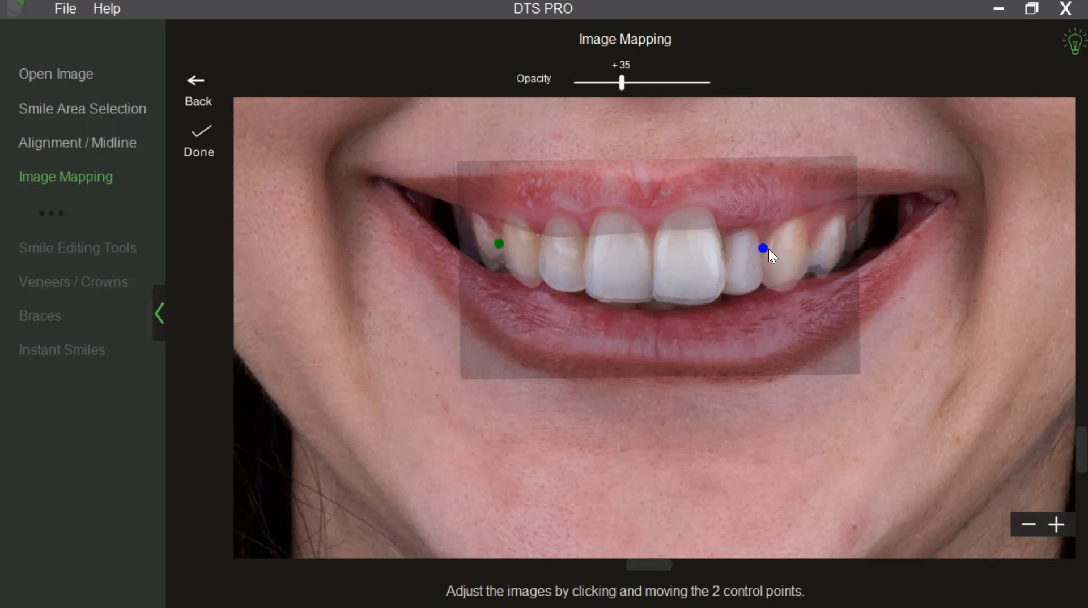
left_click_drag(765, 250, 765, 251)
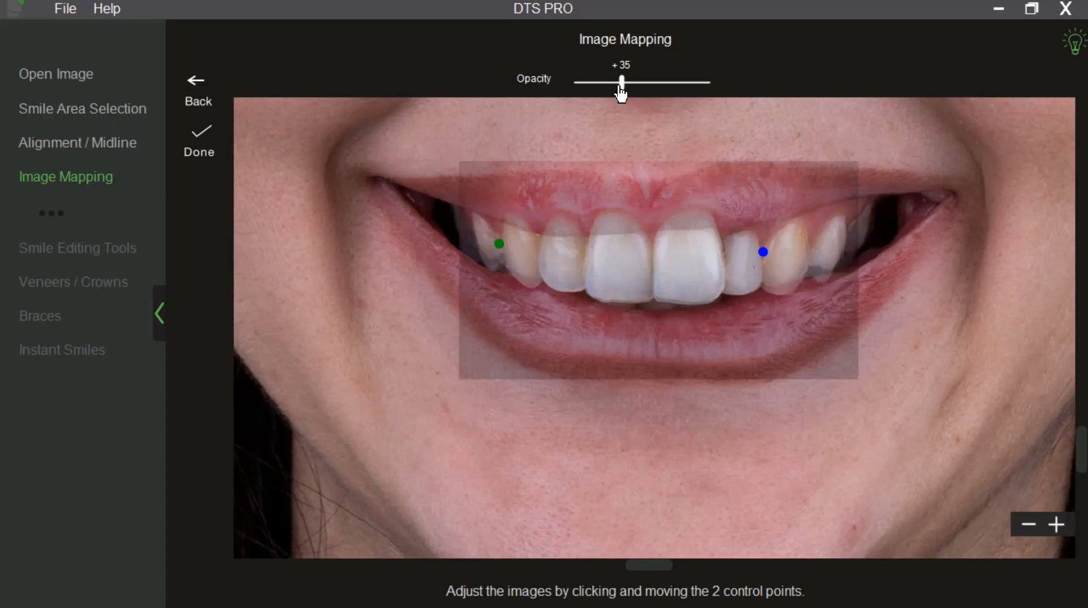
mouse_move(616, 90)
left_mouse_down()
mouse_move(578, 91)
mouse_move(696, 97)
mouse_move(629, 91)
left_mouse_up()
left_click_drag(498, 245, 499, 245)
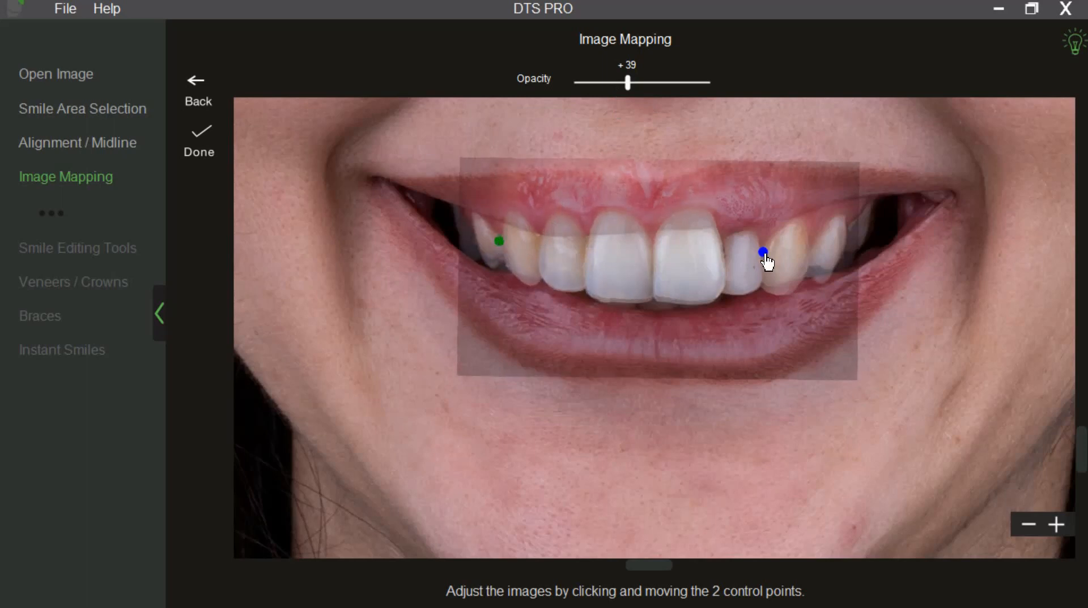
left_click_drag(764, 252, 764, 258)
left_click(213, 144)
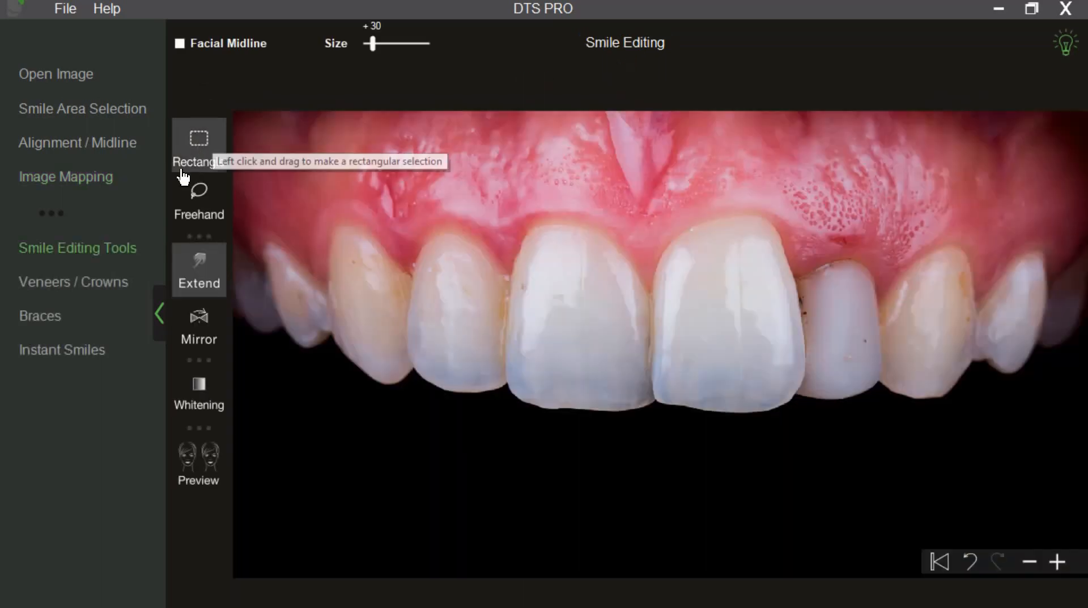
Switch to the veneers design and insert the Oval/Sensible tooth template over the retracted image
left_click(118, 287)
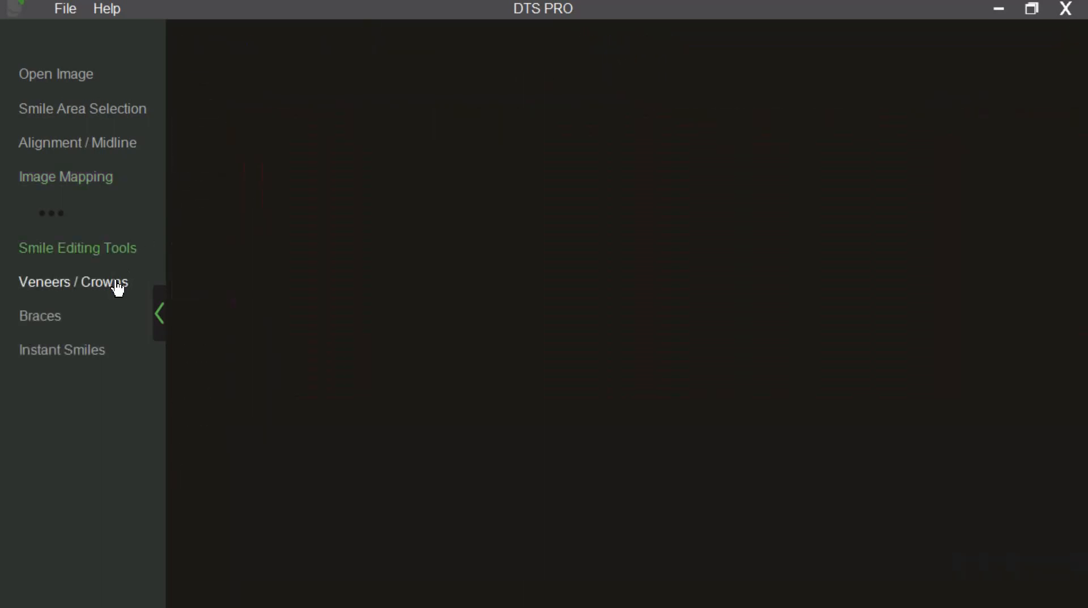
left_click(163, 314)
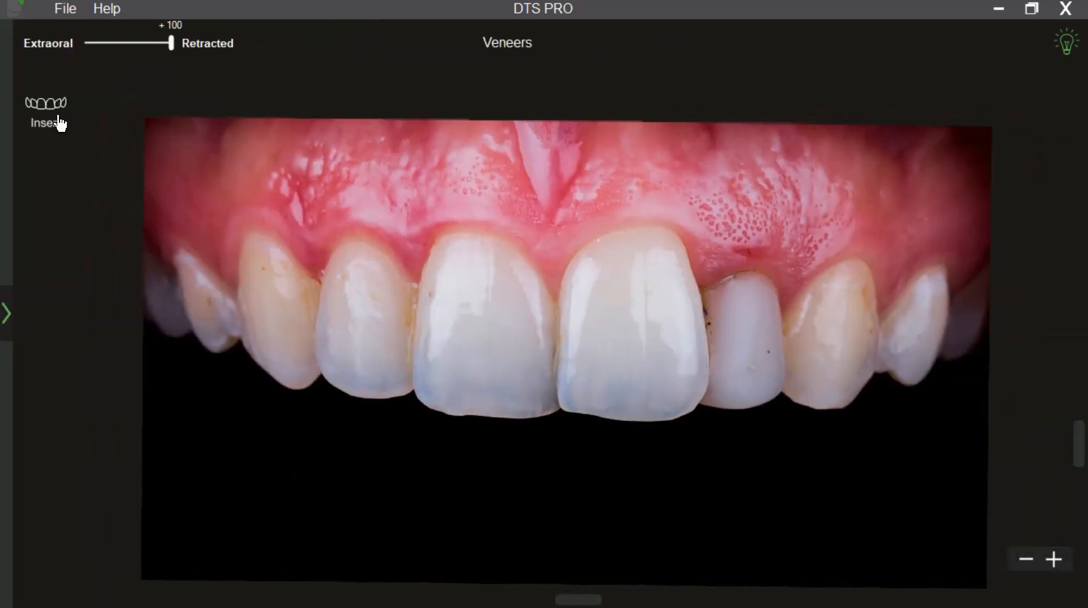
left_click(60, 122)
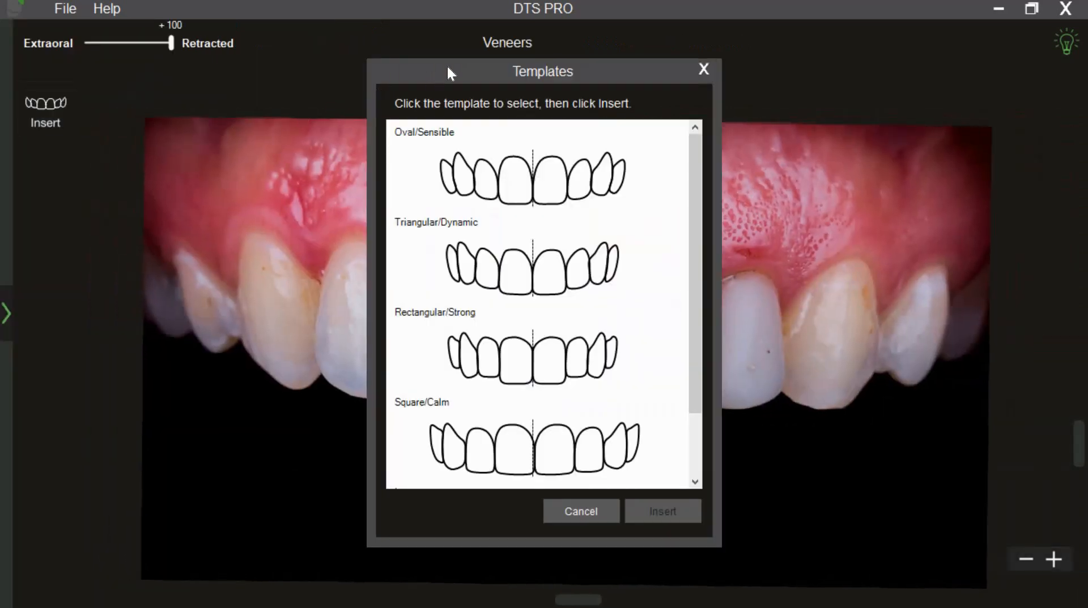
left_click(109, 143)
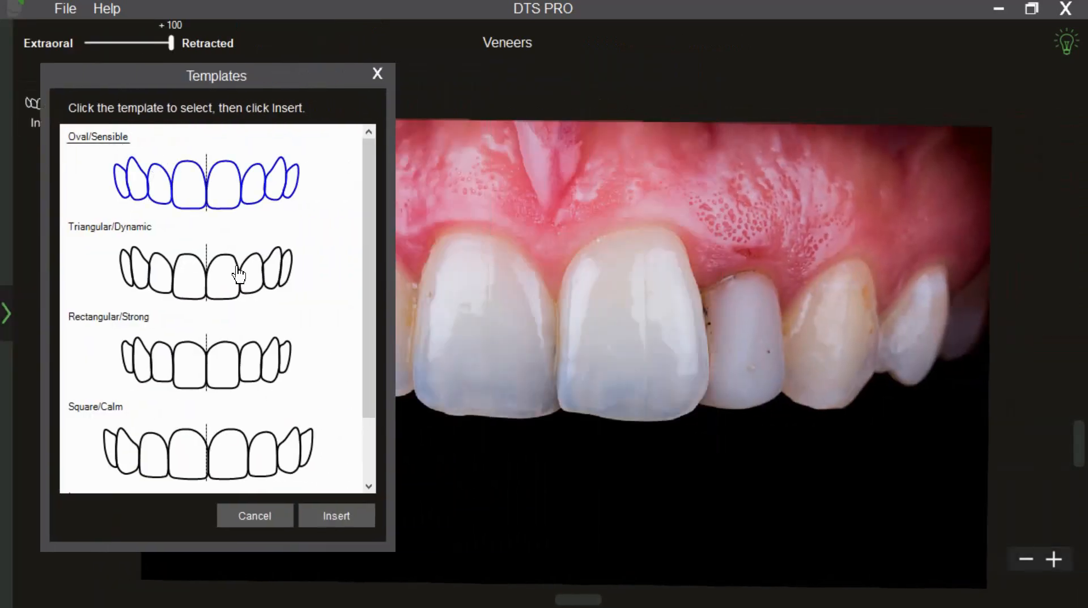
left_click(329, 509)
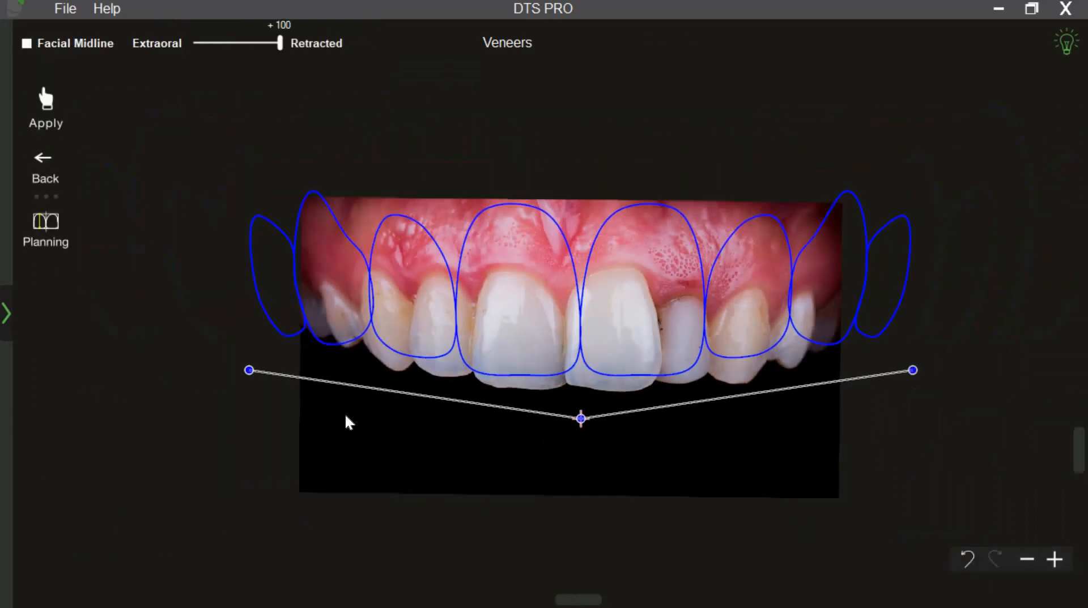
Scale and position the oval template over the upper teeth, and check it by blending between the retracted and extraoral views
scroll(345, 416, "down", 1)
left_click_drag(316, 366, 486, 368)
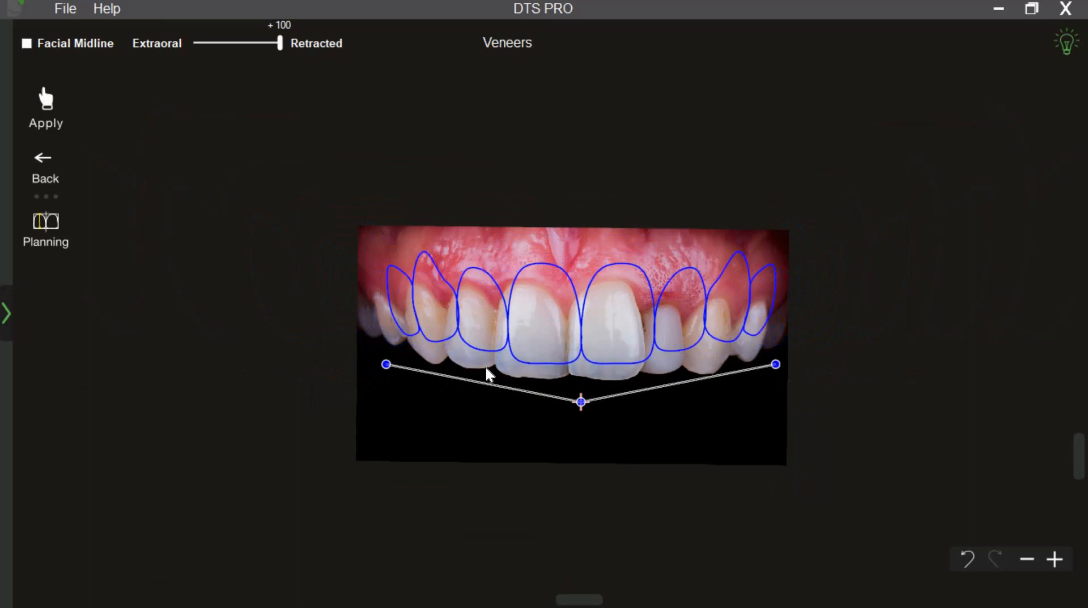
left_click_drag(583, 406, 569, 428)
left_click_drag(759, 378, 773, 386)
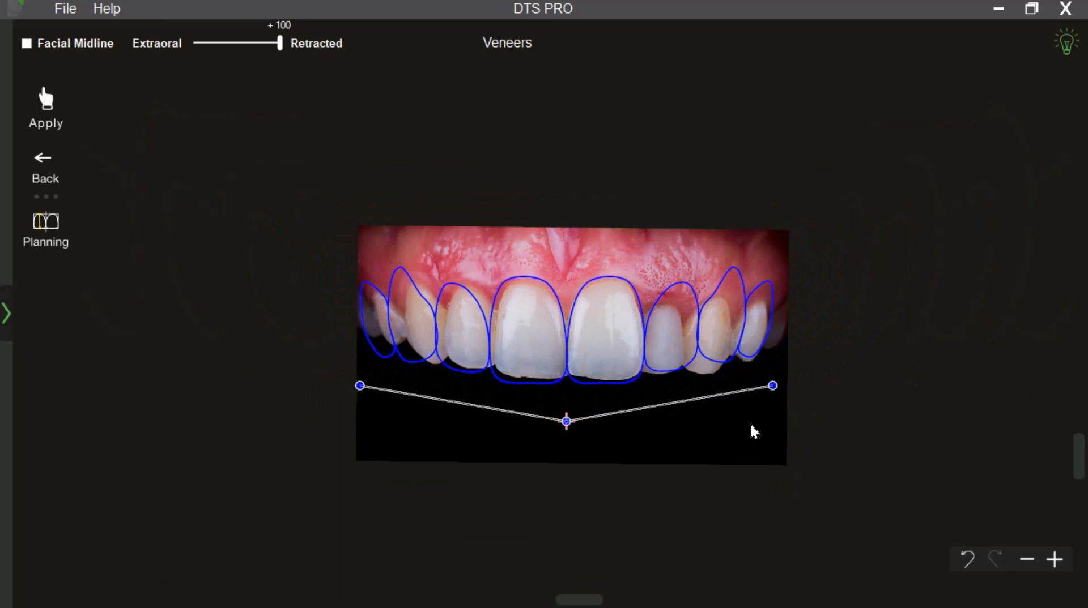
mouse_move(280, 45)
left_mouse_down()
mouse_move(200, 35)
mouse_move(282, 52)
left_mouse_up()
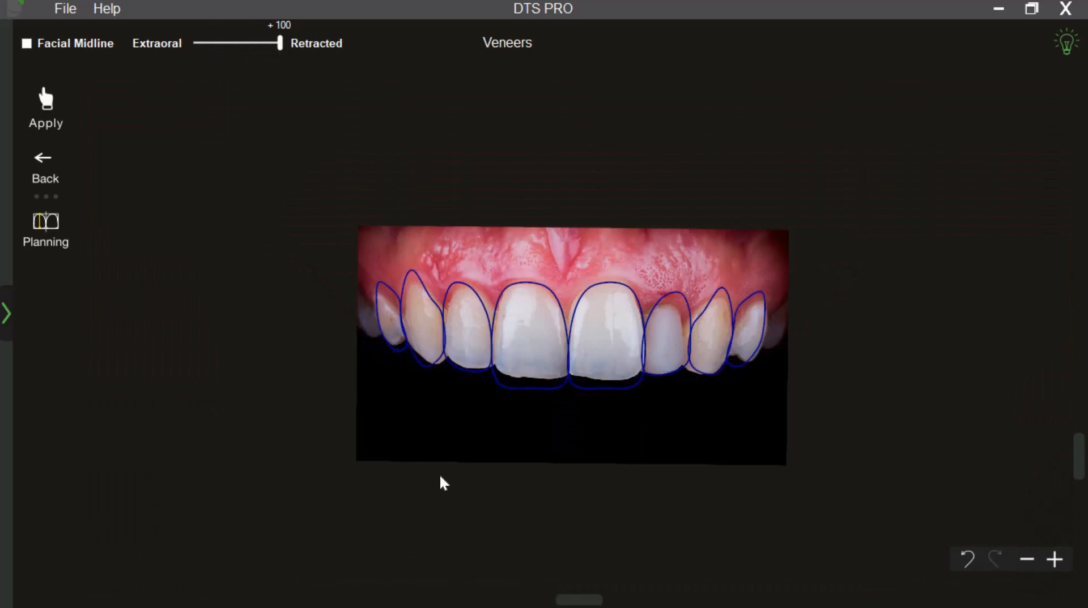
scroll(440, 468, "up", 2)
mouse_move(280, 44)
left_mouse_down()
mouse_move(214, 30)
mouse_move(227, 46)
mouse_move(284, 49)
left_mouse_up()
Open the digital planning tools, add a smile curve below the upper teeth, and move it slightly closer to the tooth outlines
left_click(67, 232)
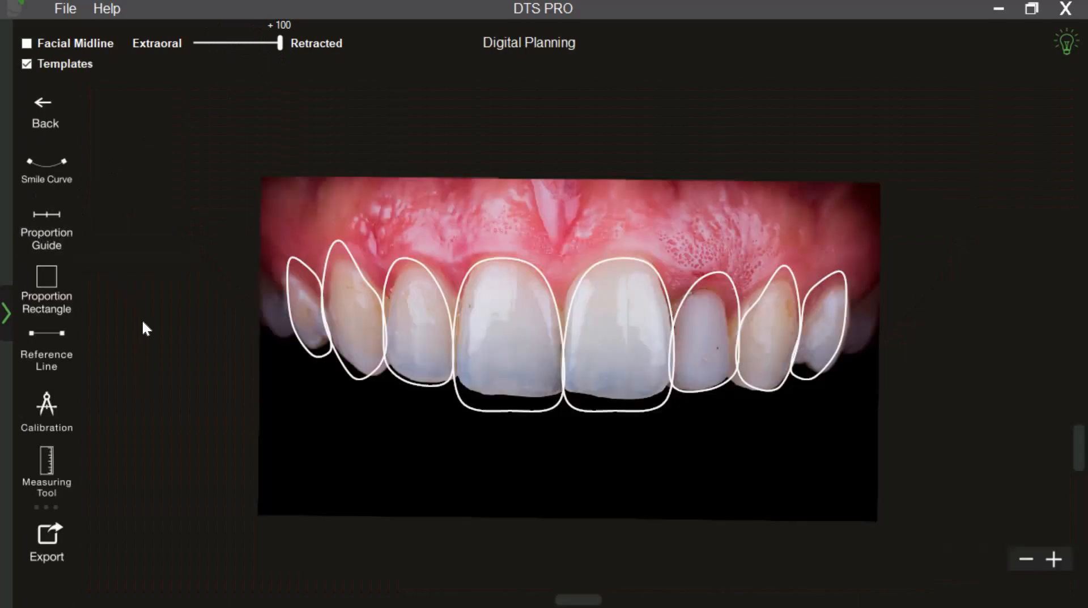
left_click(47, 171)
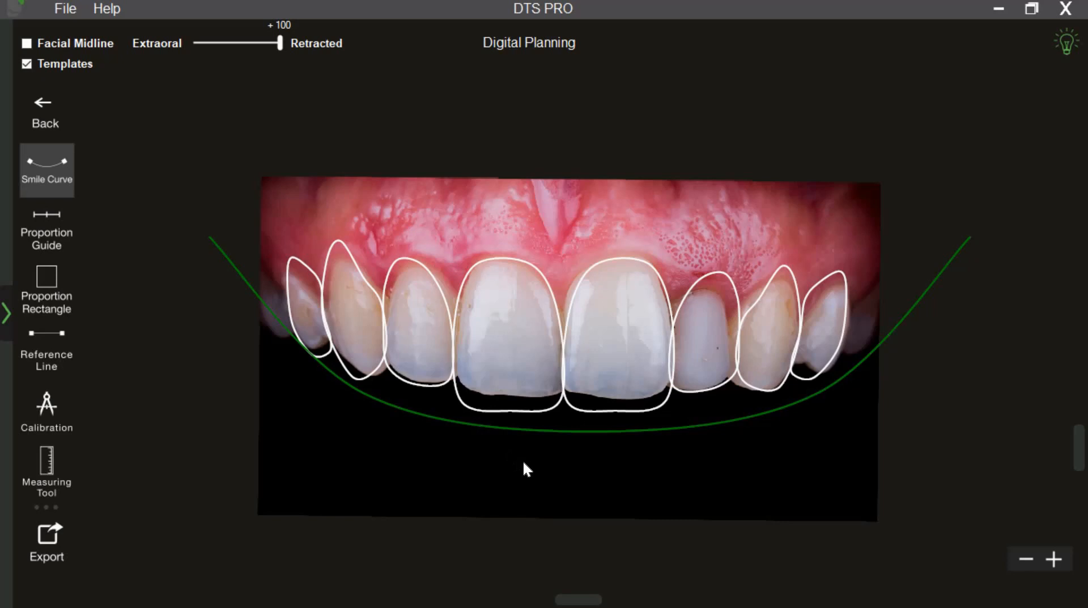
left_click(525, 431)
left_click_drag(522, 431, 516, 424)
Adjust the smile curve's end, intermediate and centre points so it follows the dashed lower lip outline
left_click_drag(963, 232, 947, 279)
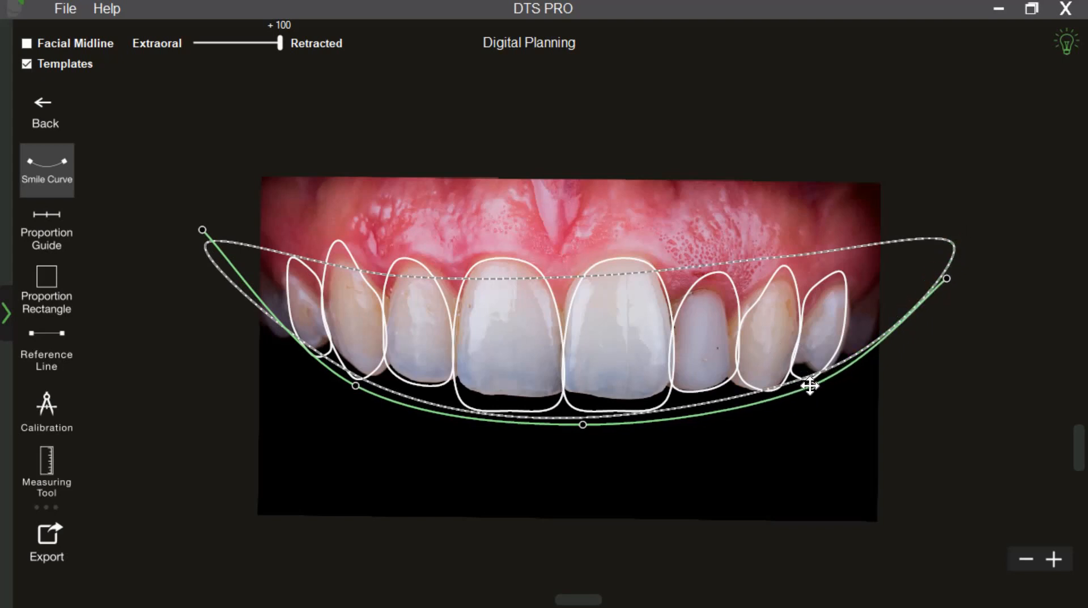
left_click_drag(807, 384, 807, 383)
left_click_drag(199, 230, 208, 258)
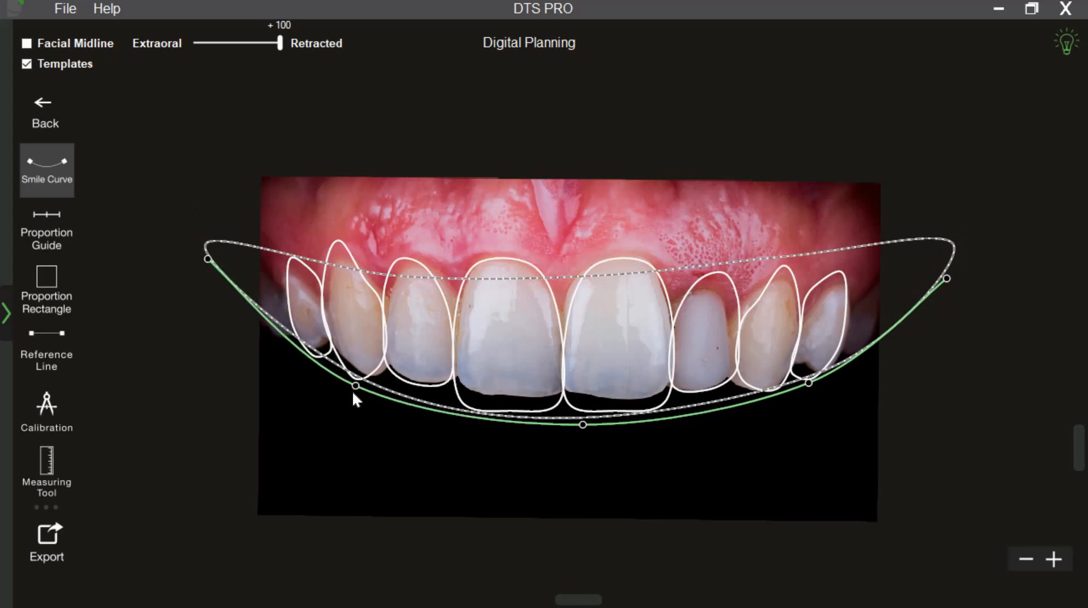
left_click_drag(355, 385, 359, 383)
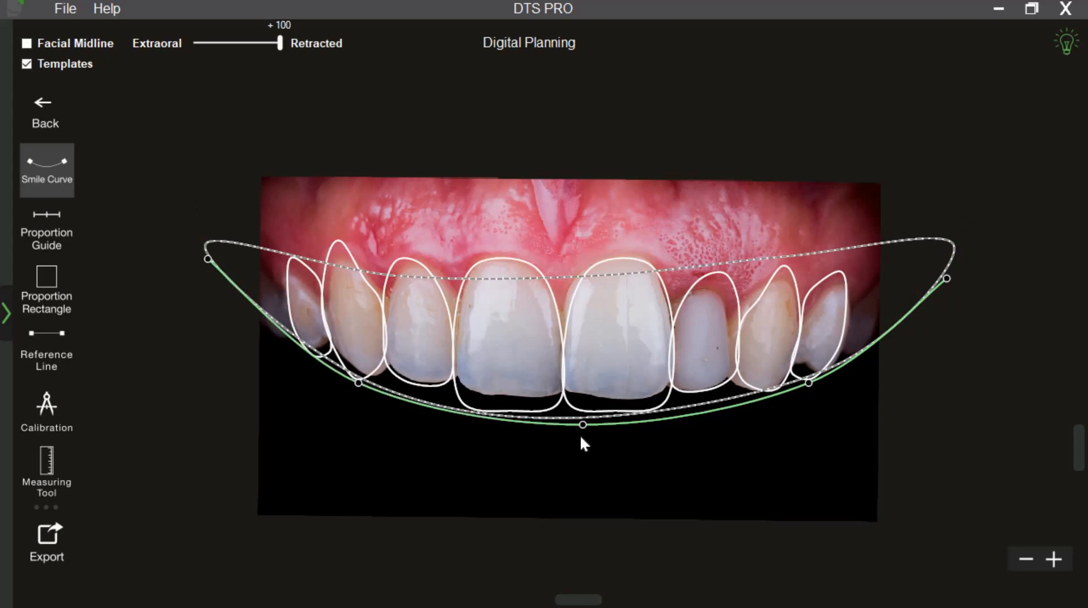
left_click_drag(582, 425, 583, 420)
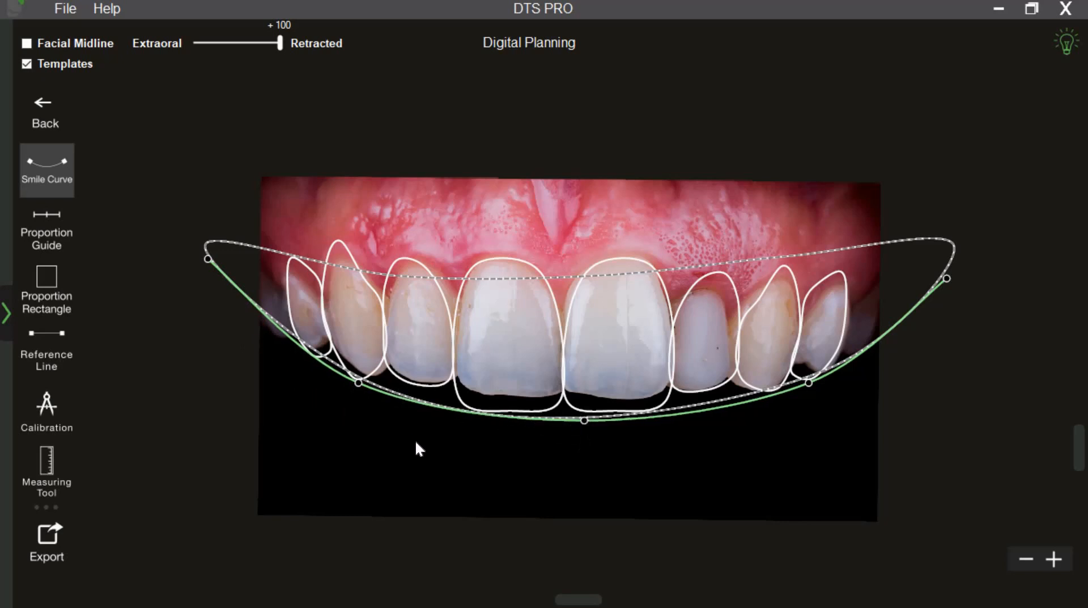
Select the central incisor outlines one at a time and shift them slightly so they line up evenly above the smile curve
left_click(538, 447)
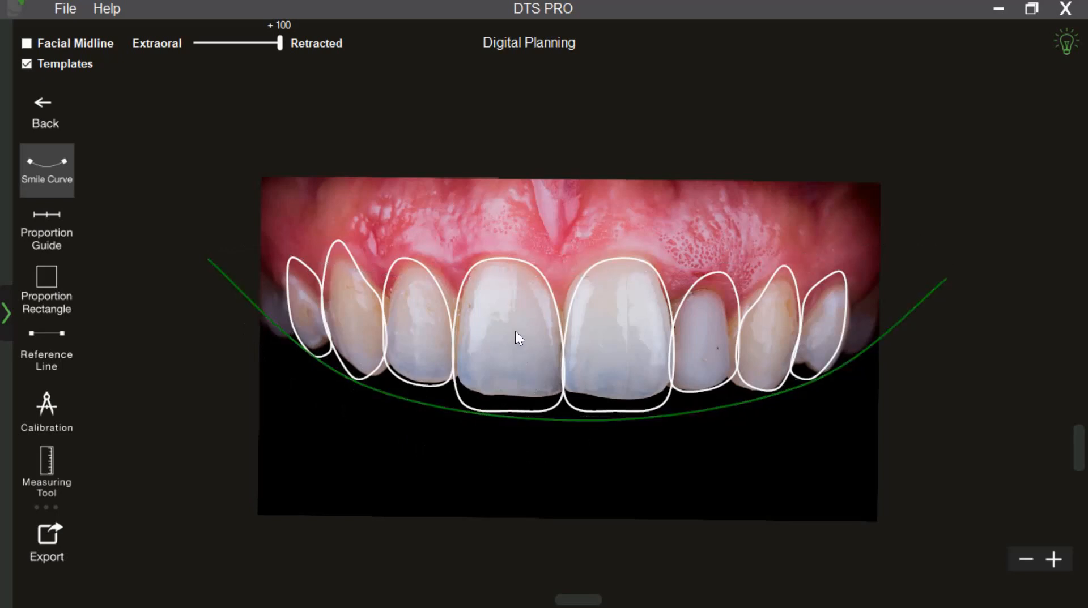
left_click(488, 263)
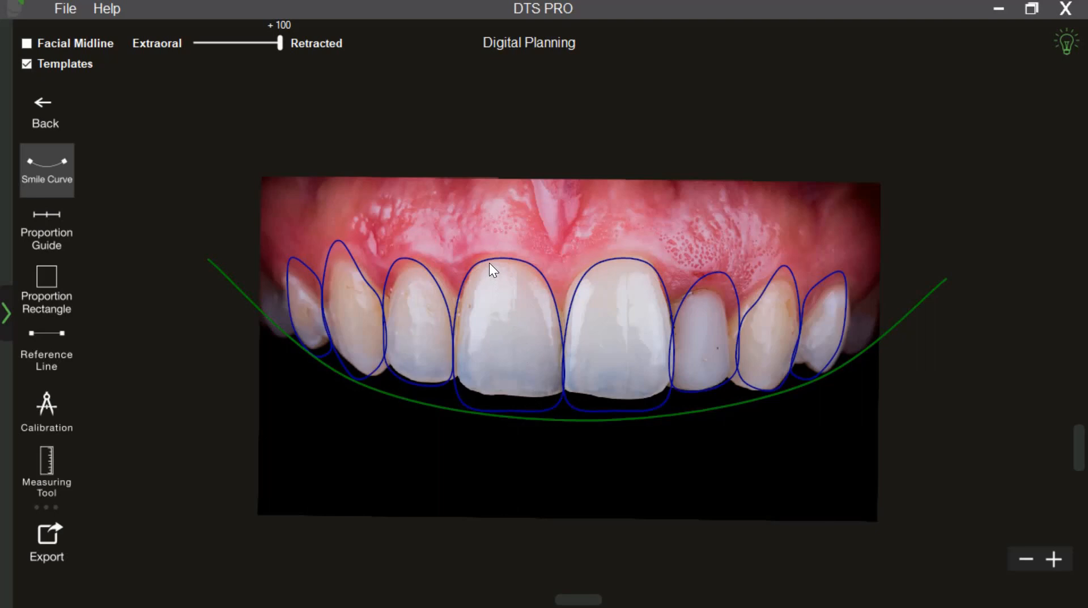
left_click(489, 262)
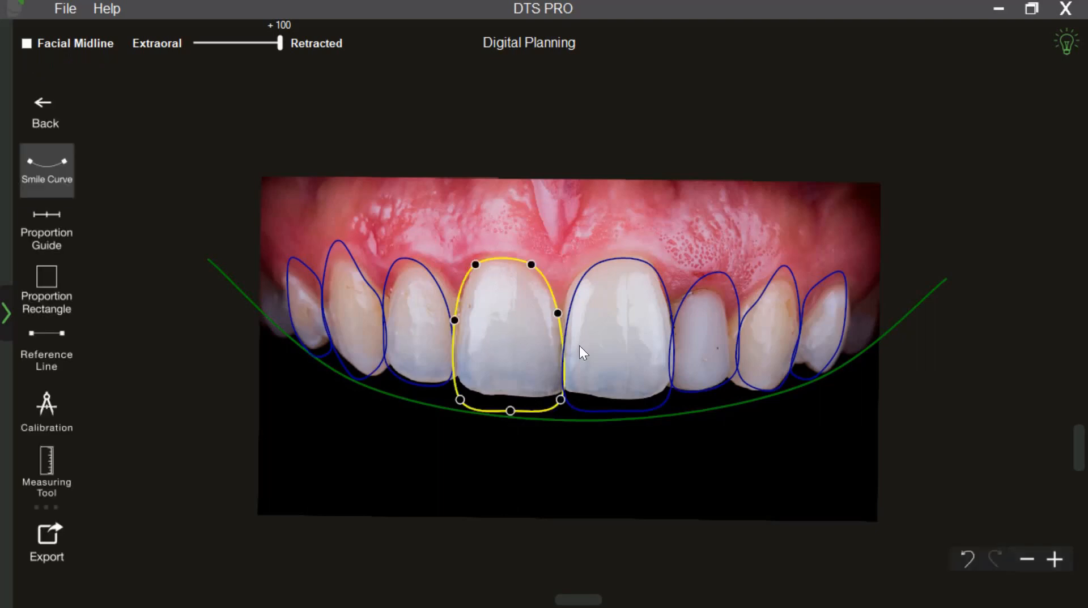
left_click(612, 352)
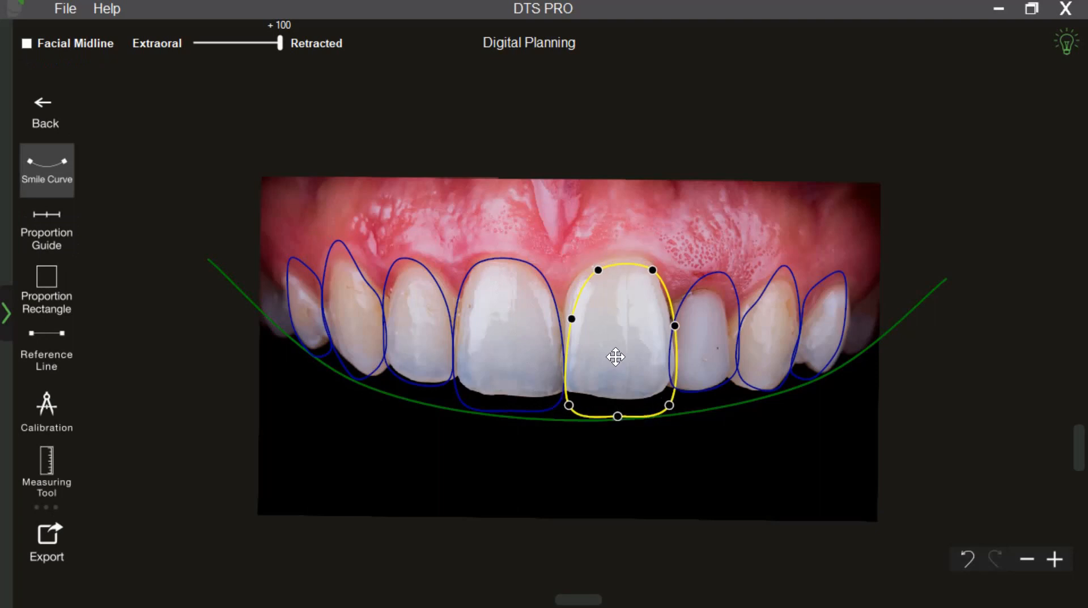
left_click(544, 368)
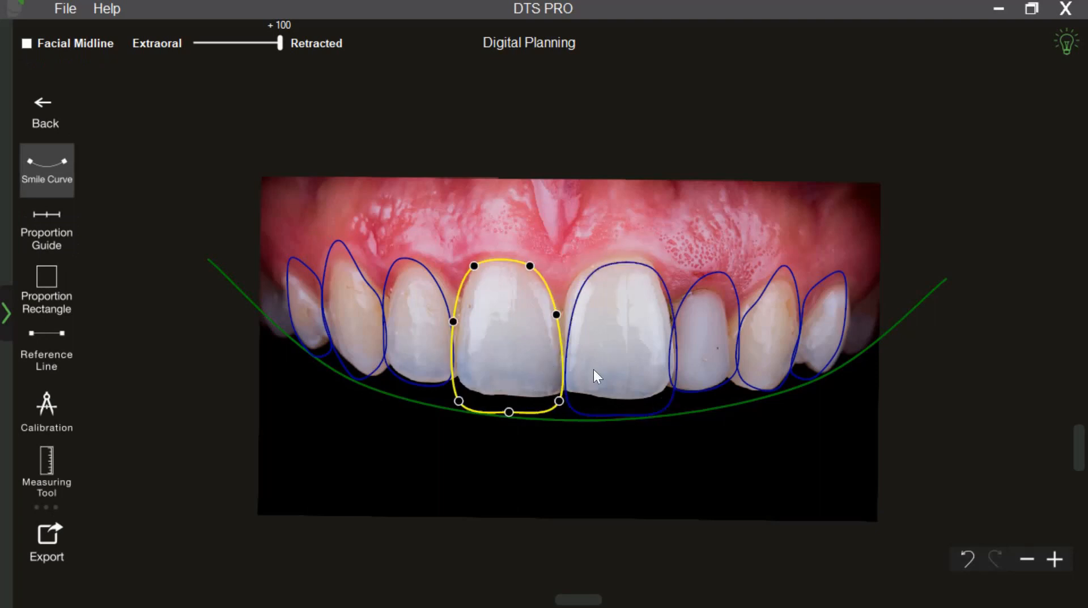
left_click(701, 361)
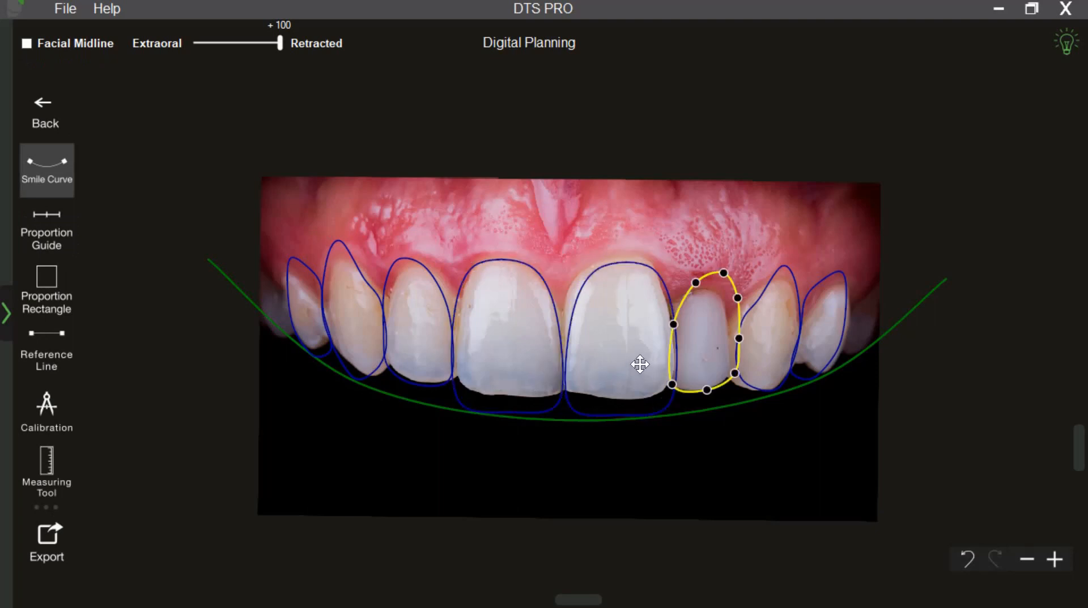
left_click(639, 364)
left_click(634, 449)
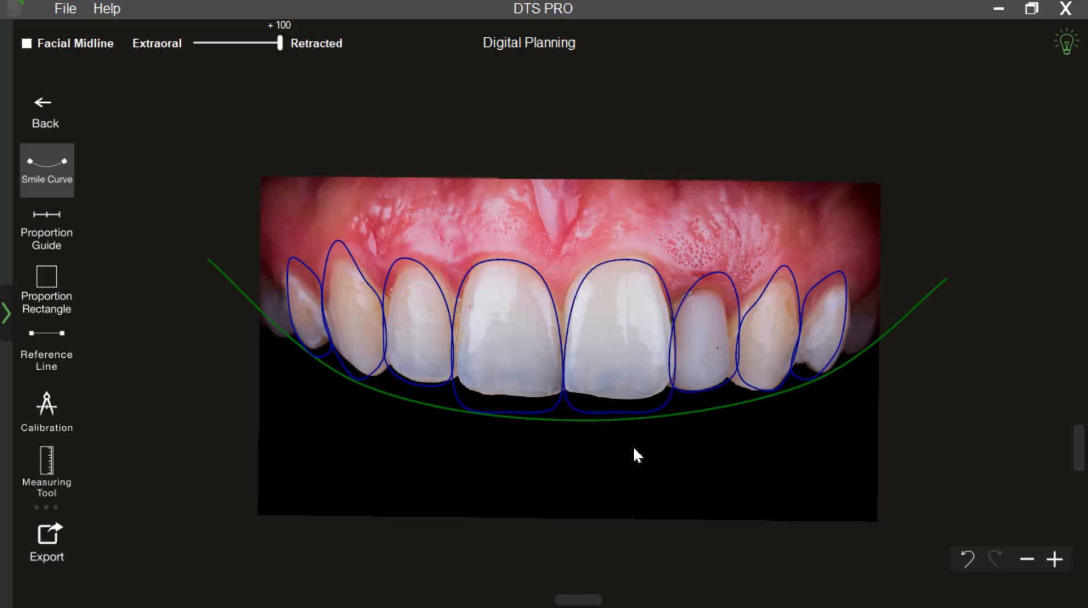
Hide the smile curve, add a proportion guide, and narrow and centre it along the incisal edges of the central incisor outlines
left_click(71, 184)
left_click(65, 236)
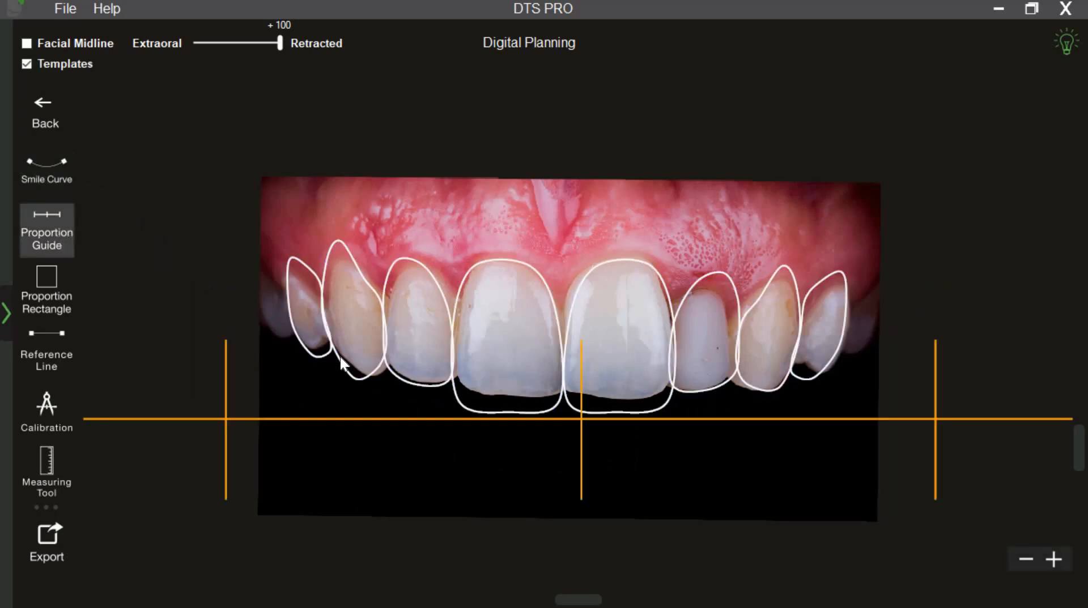
left_click(996, 359)
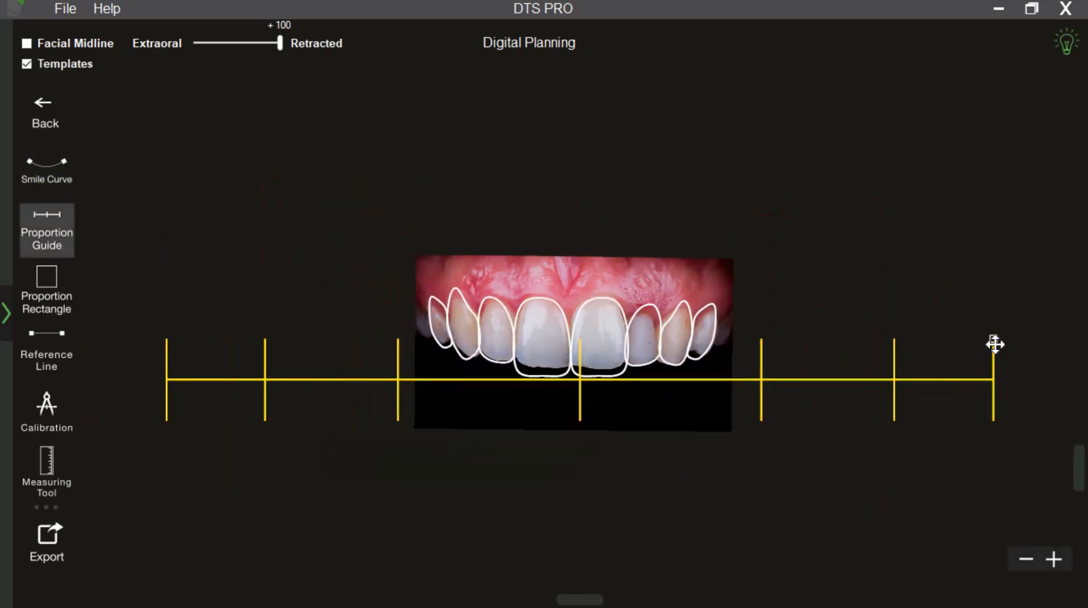
left_click_drag(993, 340, 755, 345)
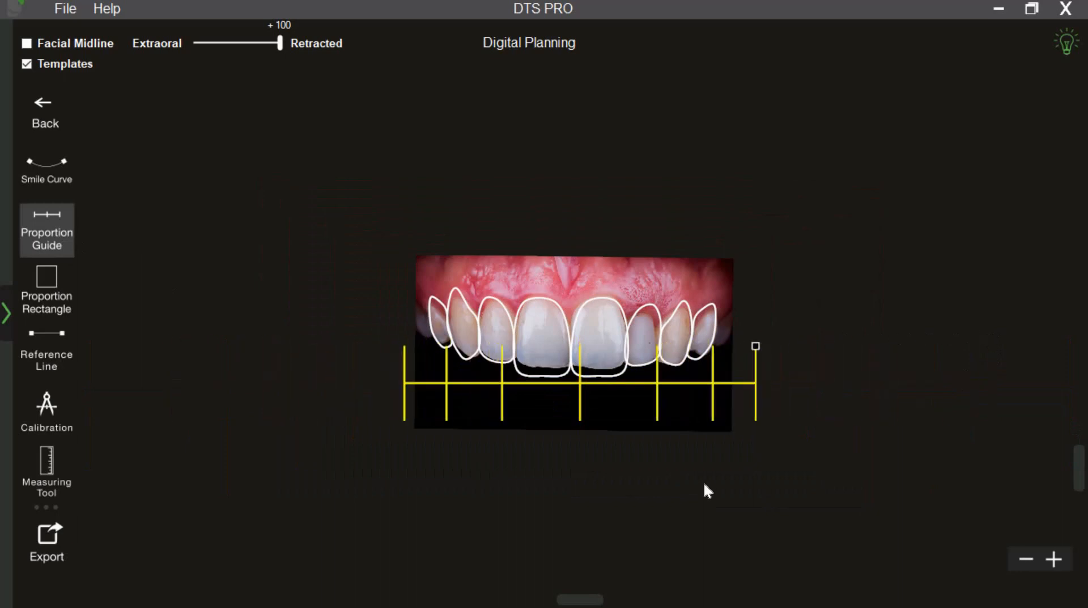
scroll(702, 482, "up", 3)
left_click_drag(660, 419, 643, 421)
left_click_drag(864, 352, 768, 344)
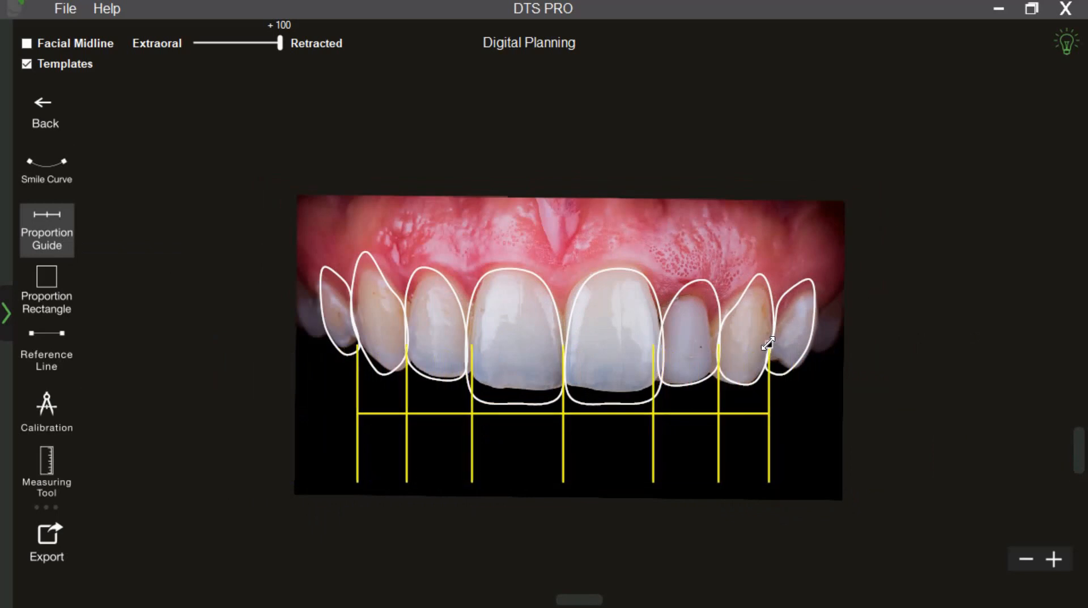
left_click_drag(612, 411, 611, 402)
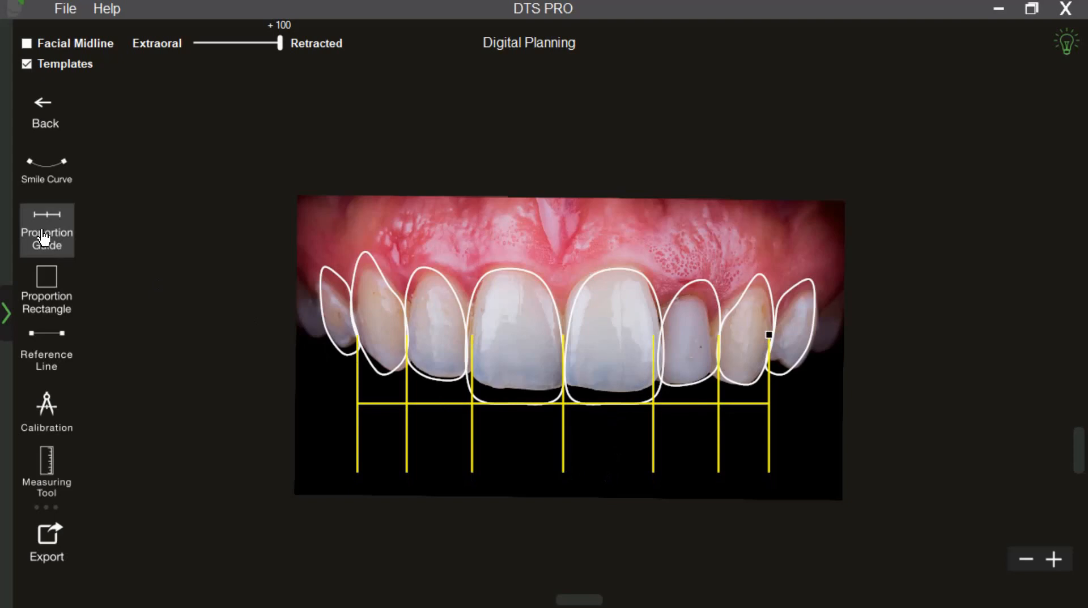
Replace the proportion guide with the proportion rectangle percentages on each tooth and set their font size to 6
left_click(72, 254)
left_click(63, 302)
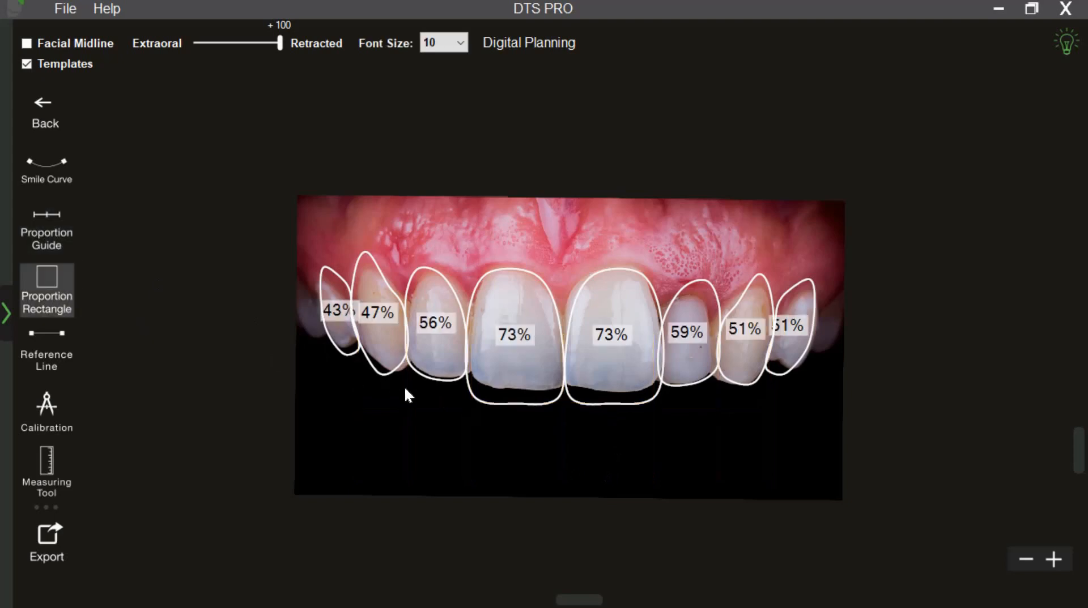
scroll(601, 425, "up", 1)
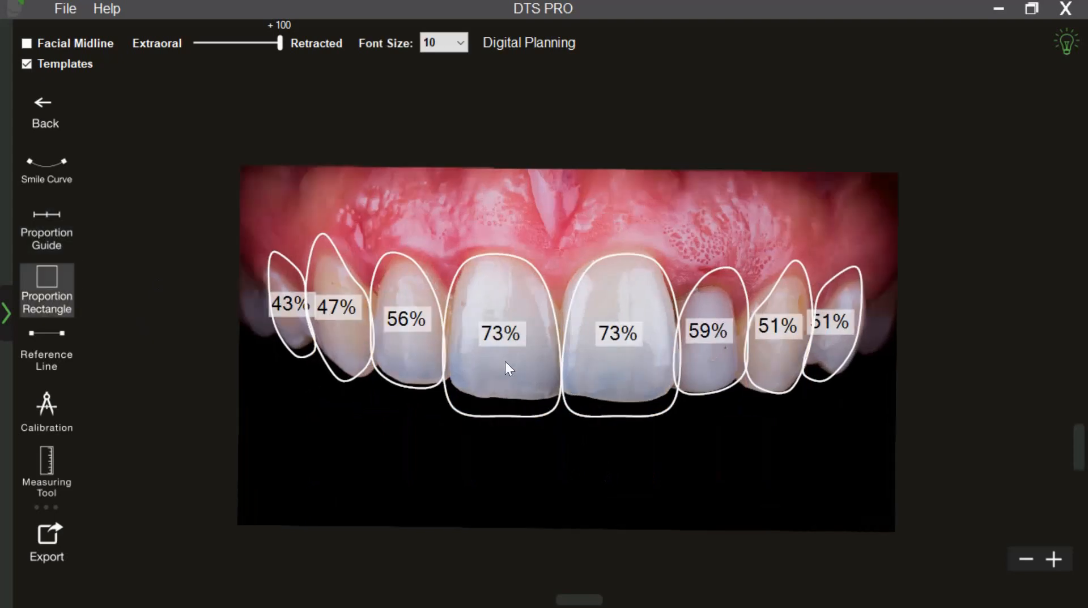
left_click(457, 42)
left_click(451, 75)
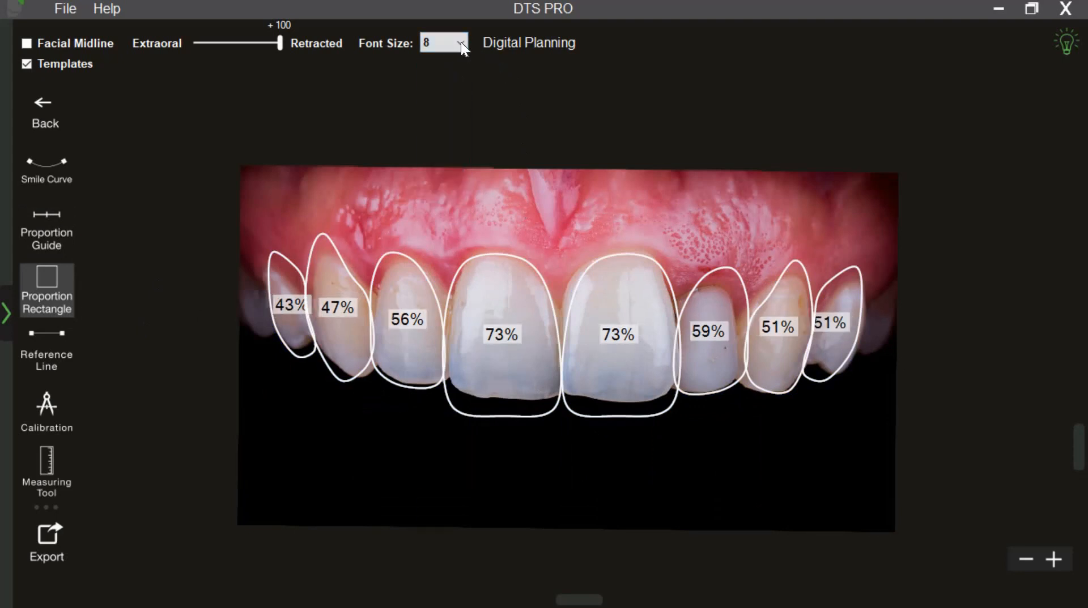
left_click(460, 42)
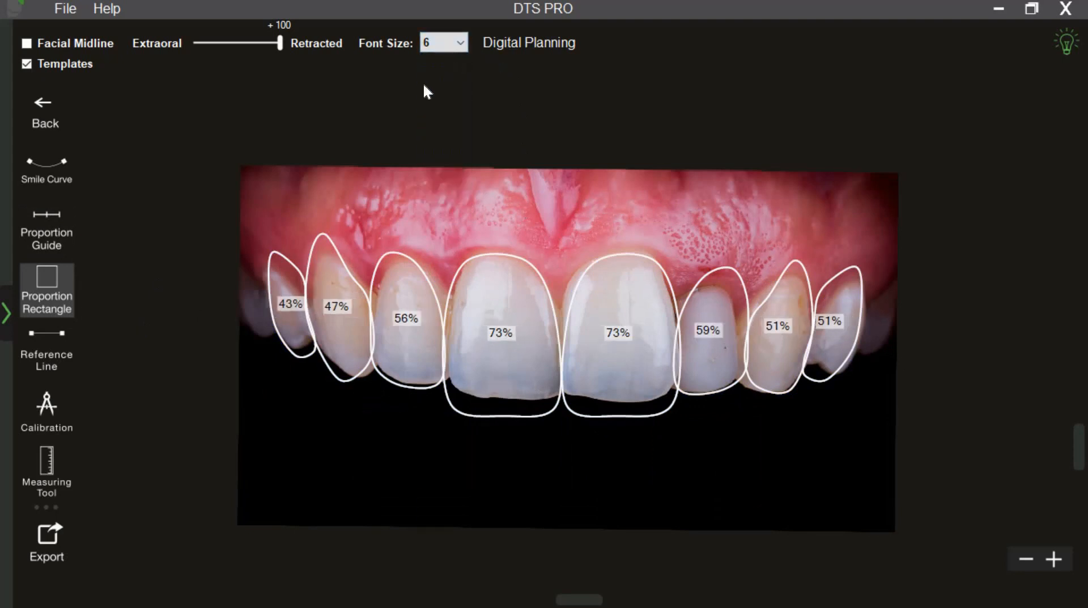
Hide the proportion percentages, add a reference line, and place it nearly horizontally across the gum above the teeth
left_click(64, 294)
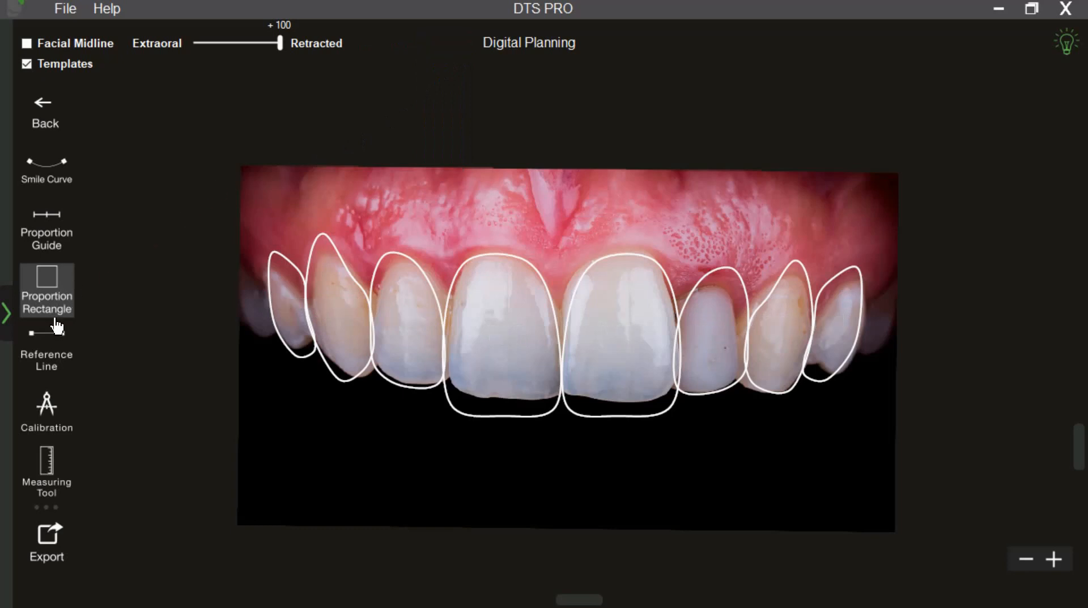
left_click(51, 356)
scroll(879, 328, "down", 2)
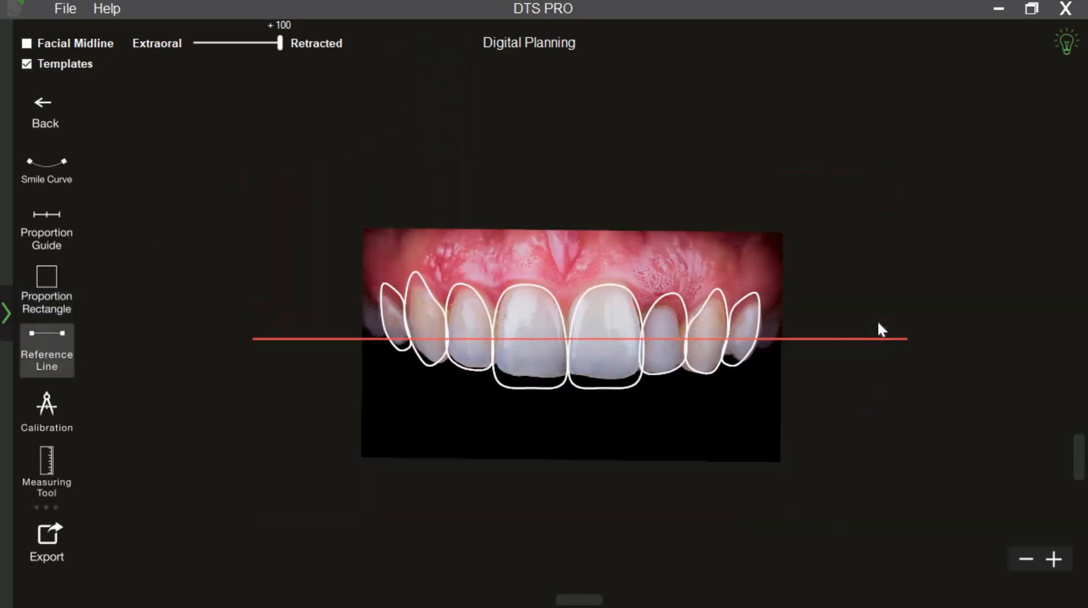
left_click(861, 339)
left_click_drag(857, 290, 754, 264)
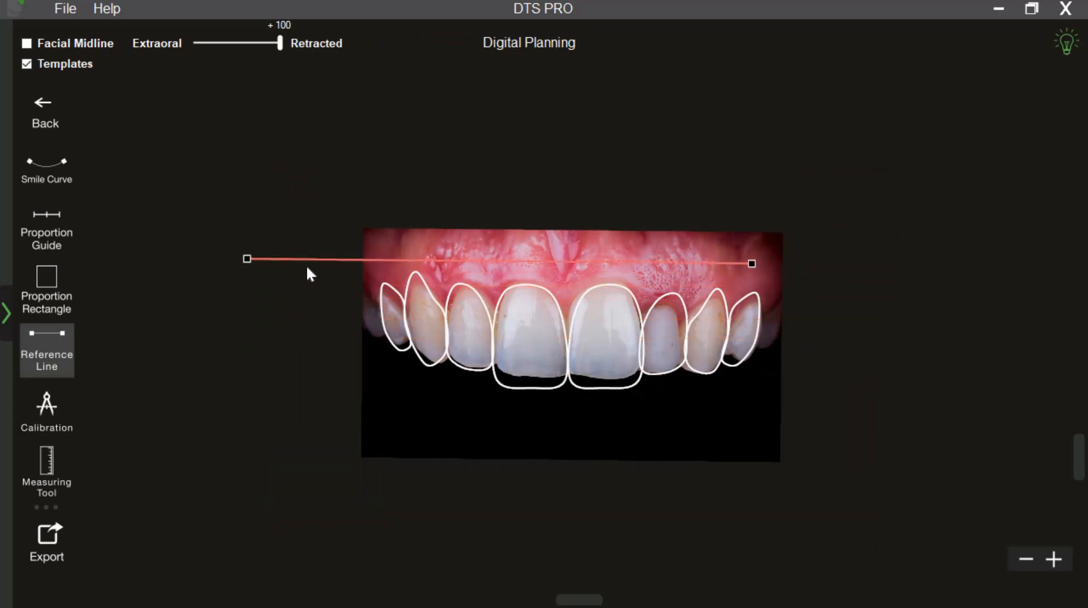
left_click_drag(331, 257, 403, 259)
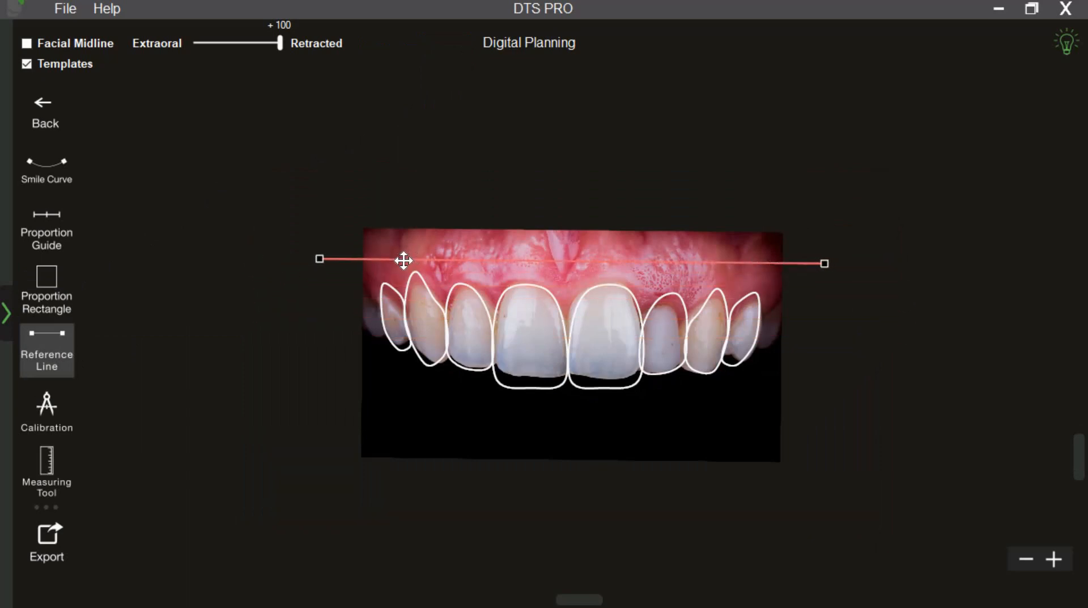
Add a second reference line and place it along the incisal edges of the central incisor outlines
right_click(408, 263)
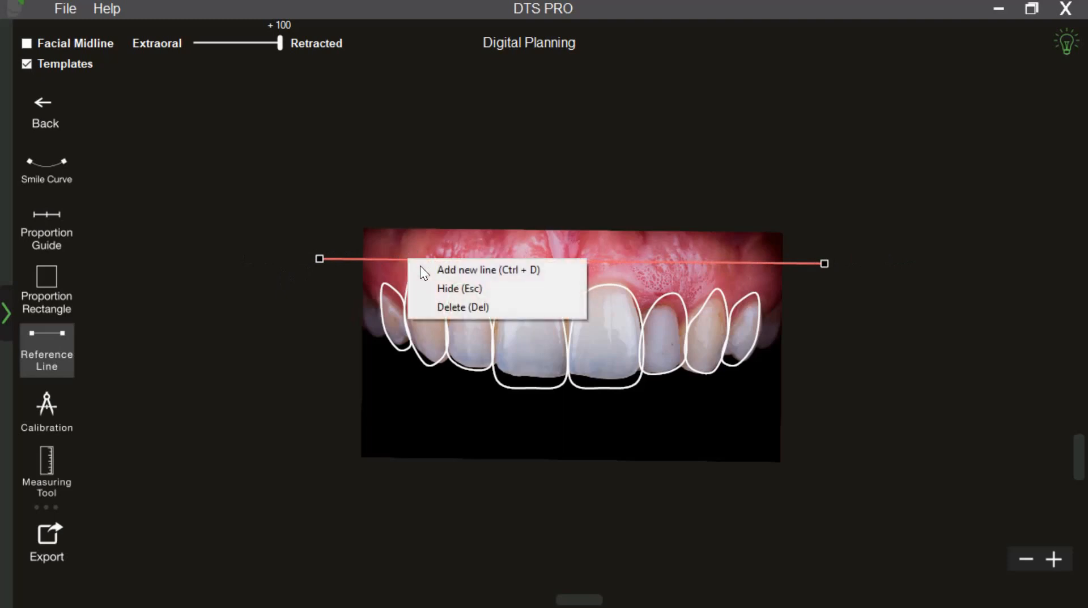
left_click(430, 270)
left_click_drag(410, 355, 411, 391)
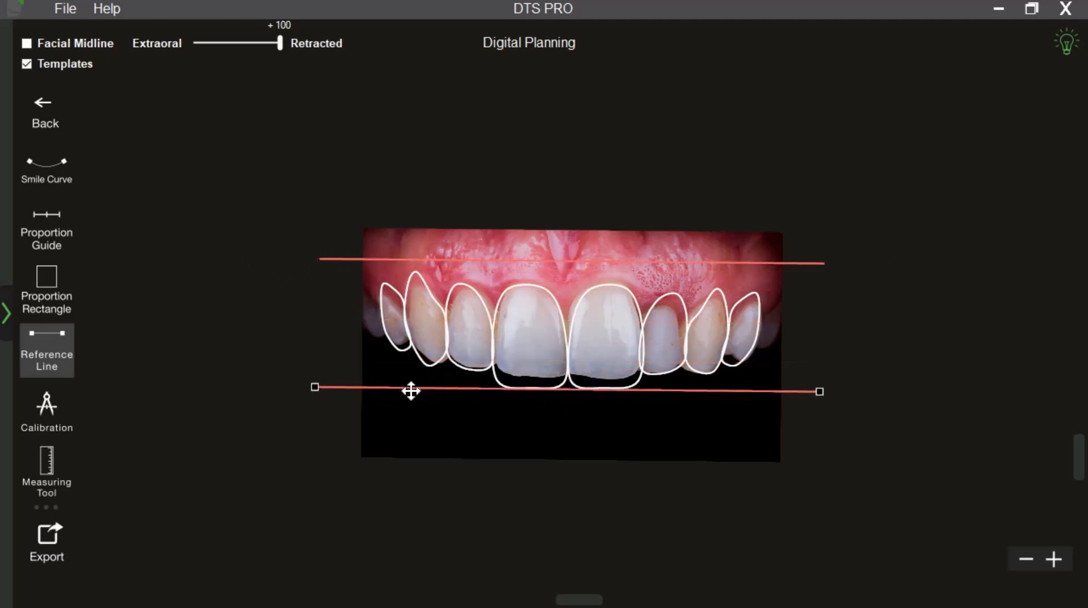
left_click(416, 419)
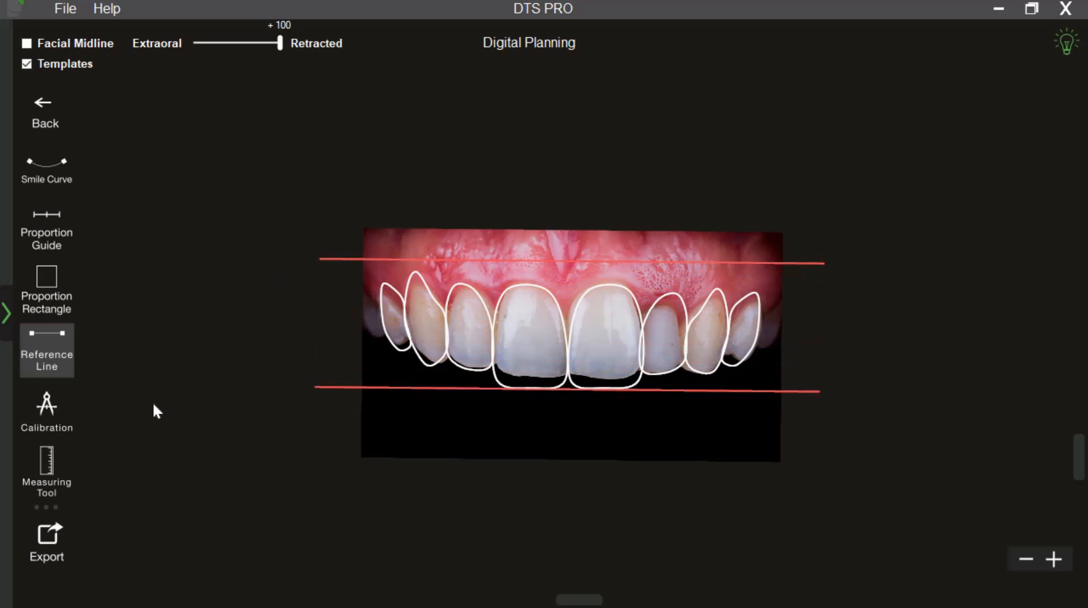
Hide the templates and calibrate the image by spanning the combined width of both central incisors and setting it to 20 mm
left_click(49, 410)
left_click_drag(448, 260, 459, 165)
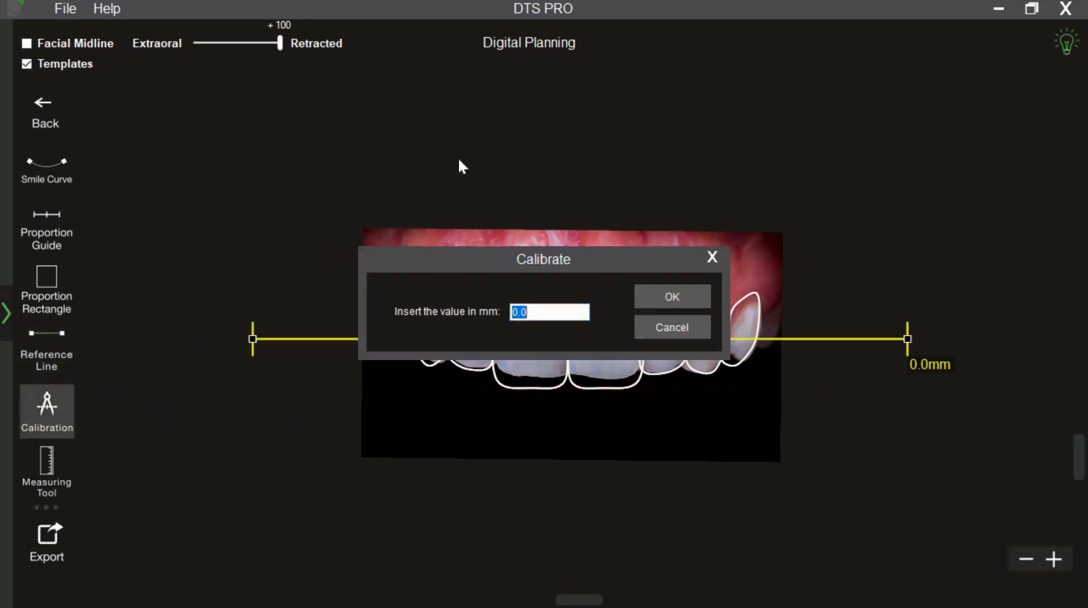
left_click(29, 63)
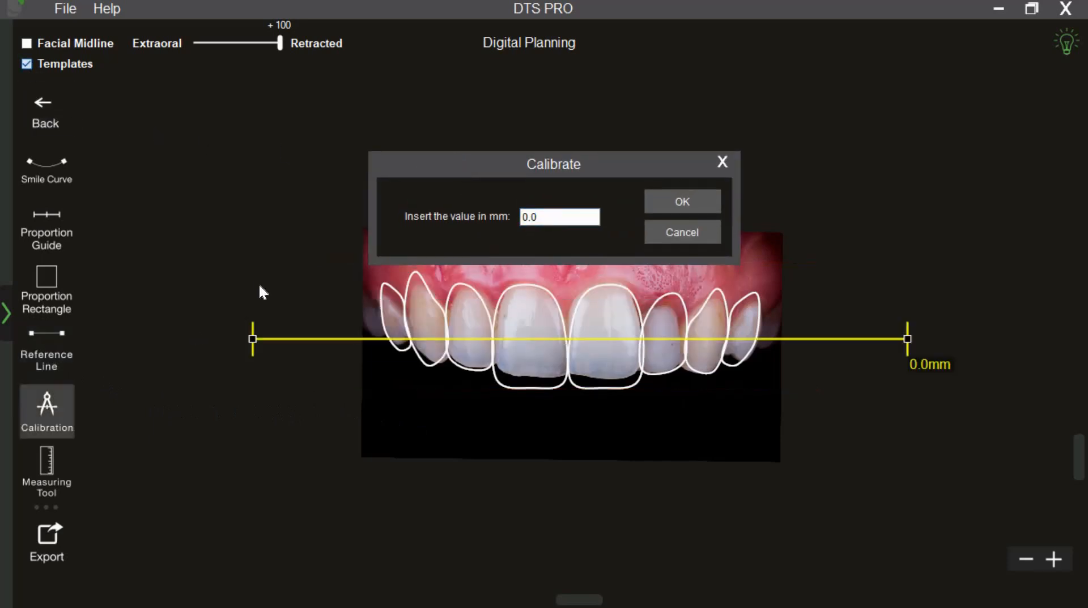
left_click_drag(254, 341, 497, 317)
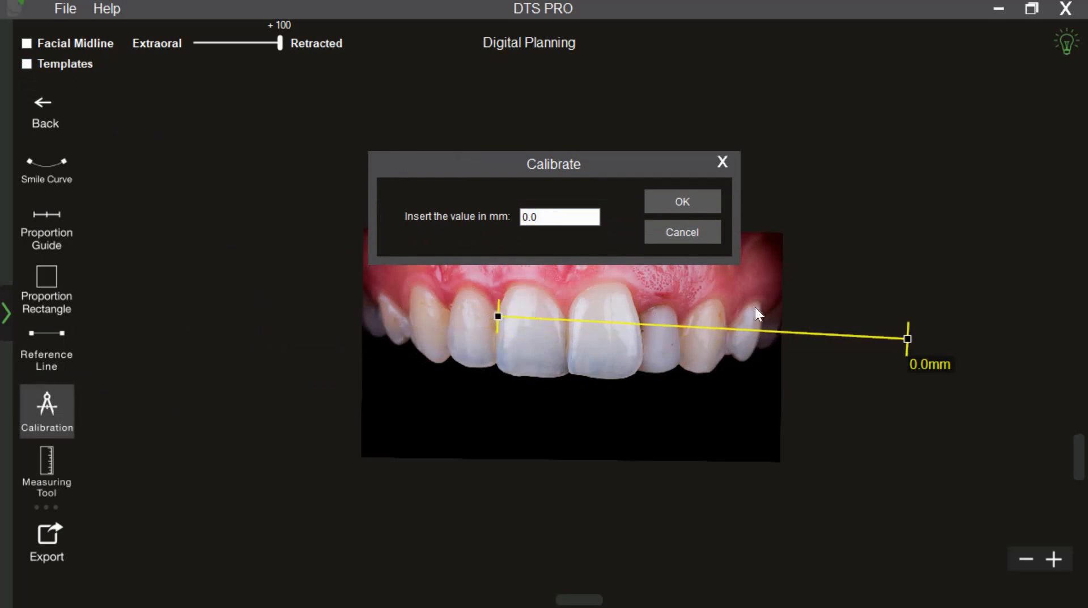
left_click_drag(871, 338, 639, 316)
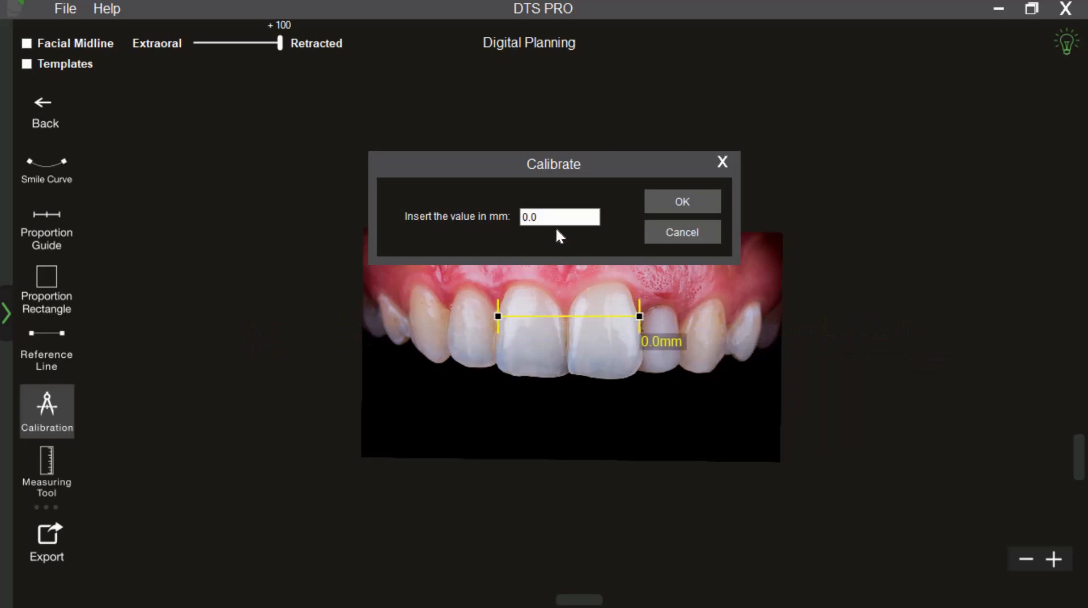
left_click_drag(555, 217, 504, 216)
type("20")
left_click(662, 196)
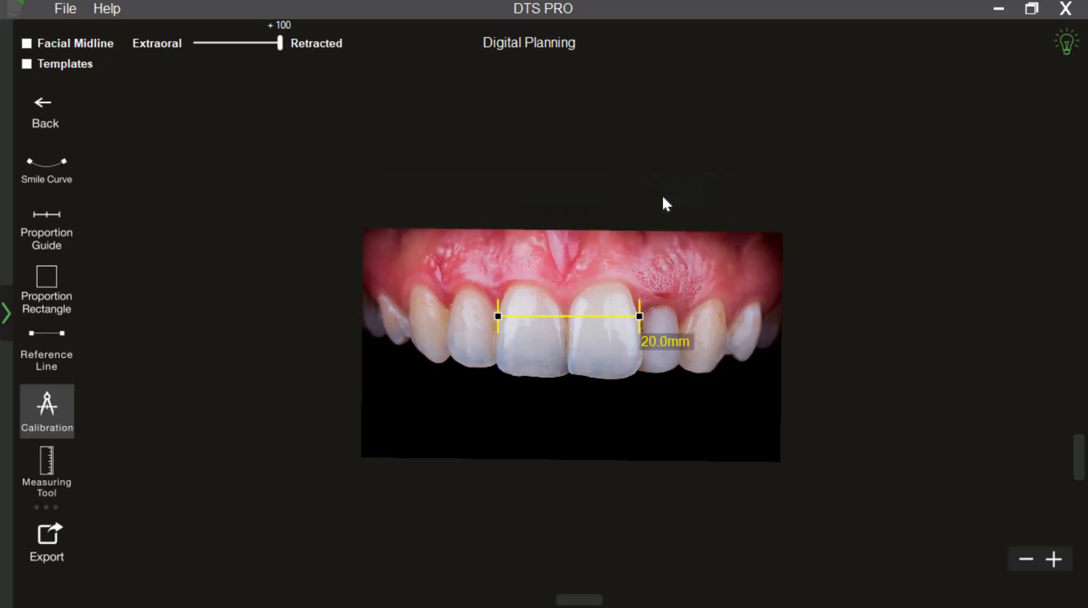
Hide the calibration line, show the templates again, and measure from each central incisor's natural edge down to its outline
left_click(62, 424)
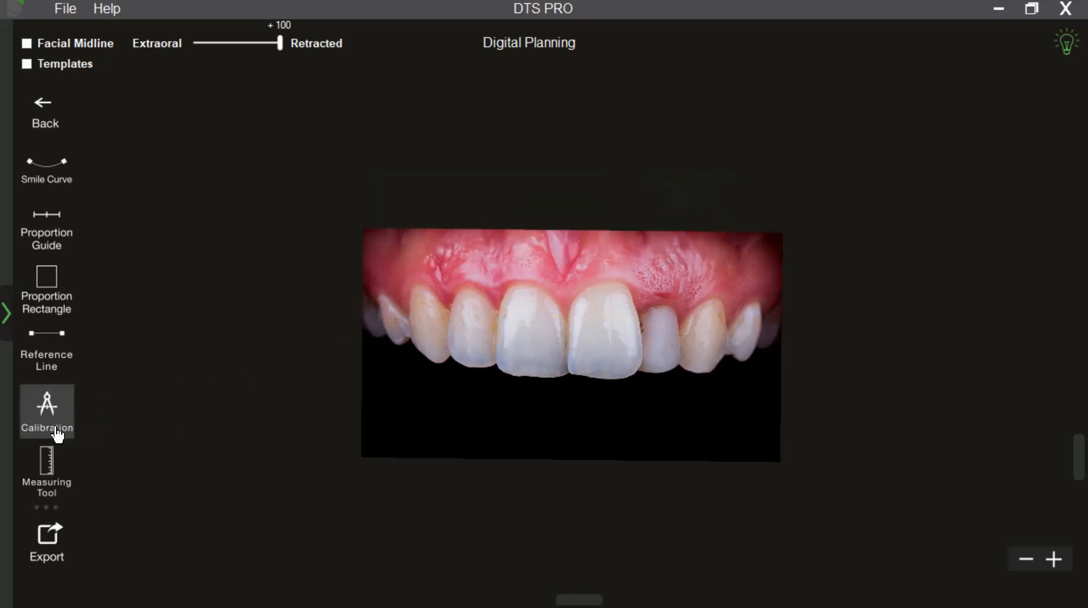
left_click(27, 64)
left_click(55, 466)
scroll(456, 443, "up", 2)
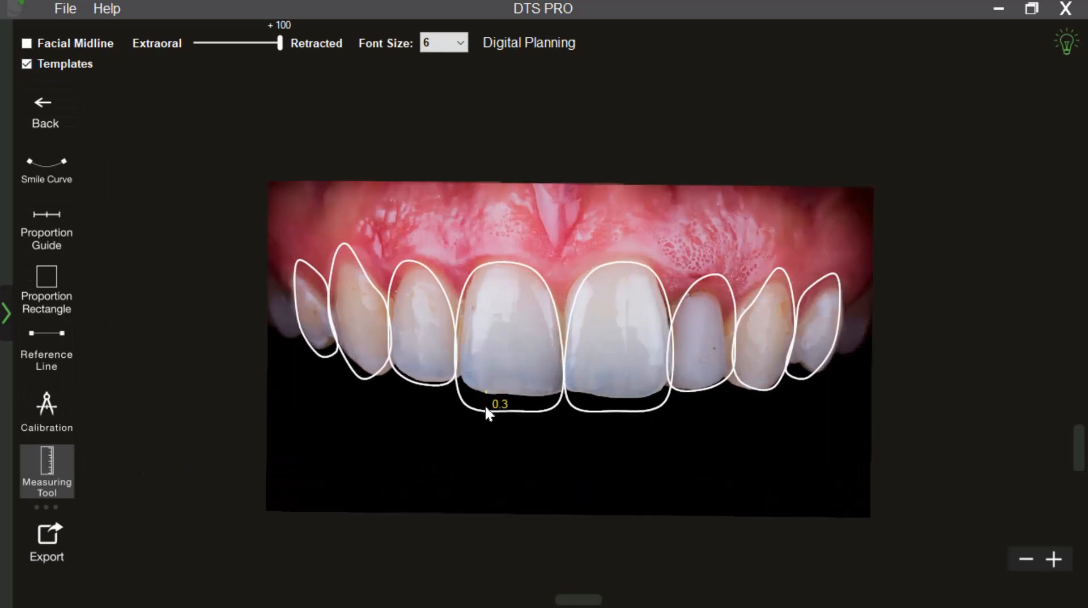
left_click(485, 406)
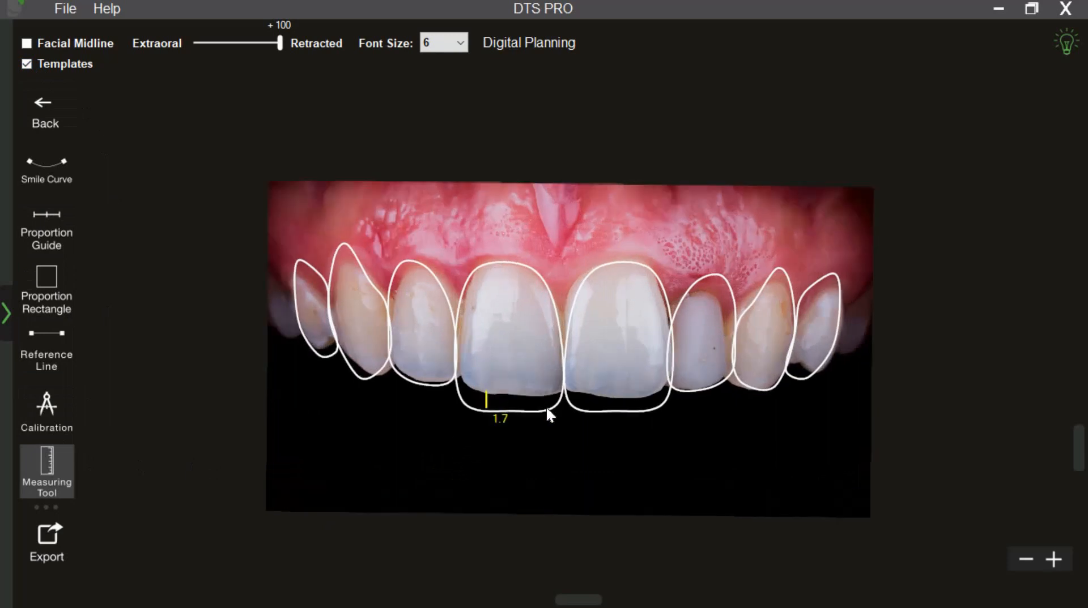
left_click(594, 411)
Show the reference lines and measure from the upper line to the gum edge of both central outlines and the adjacent lateral outline
left_click(66, 354)
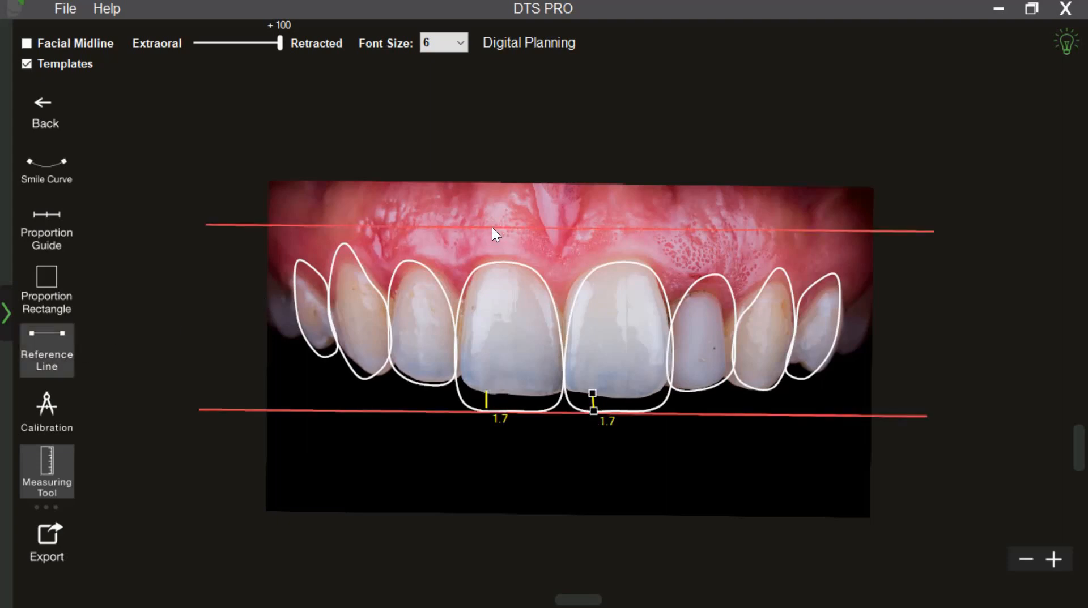
left_click(494, 259)
left_click_drag(611, 258, 610, 260)
left_click_drag(704, 231, 707, 278)
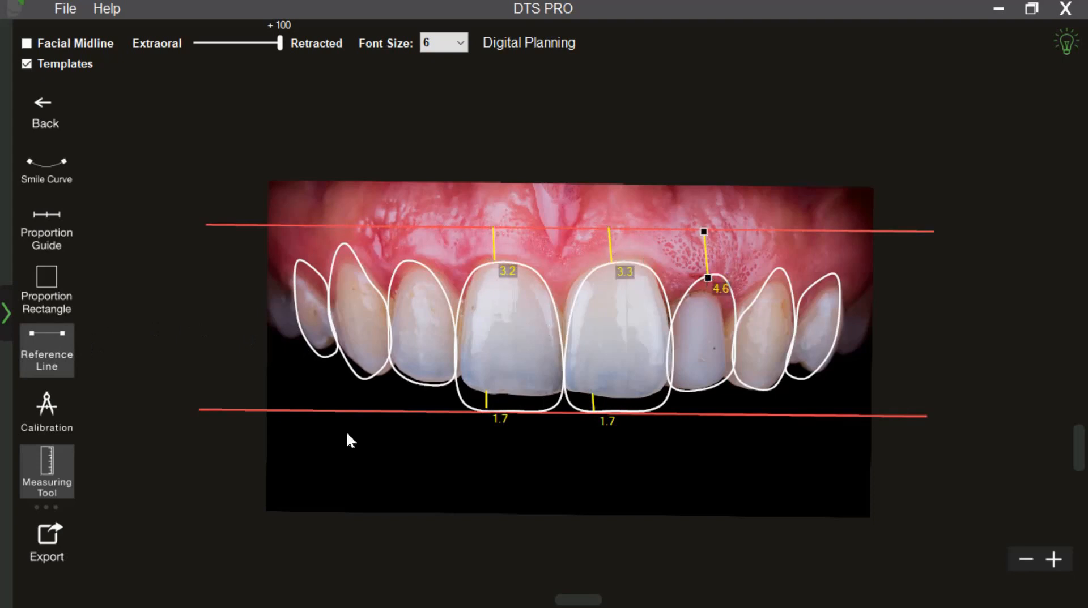
Open the export choices for templates only or templates with image, and close them without exporting
left_click(60, 548)
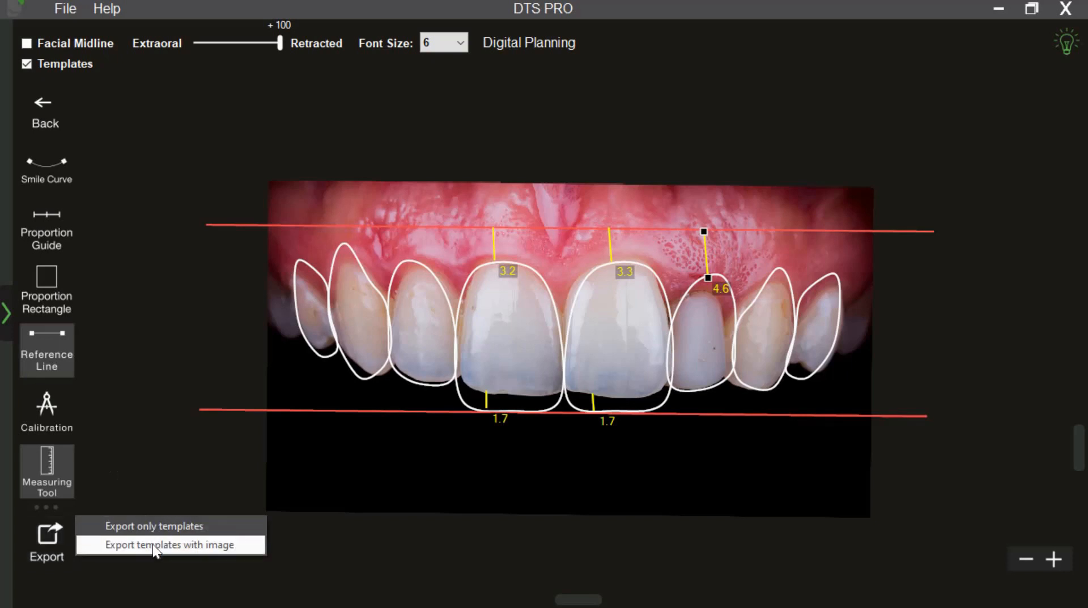
left_click(303, 545)
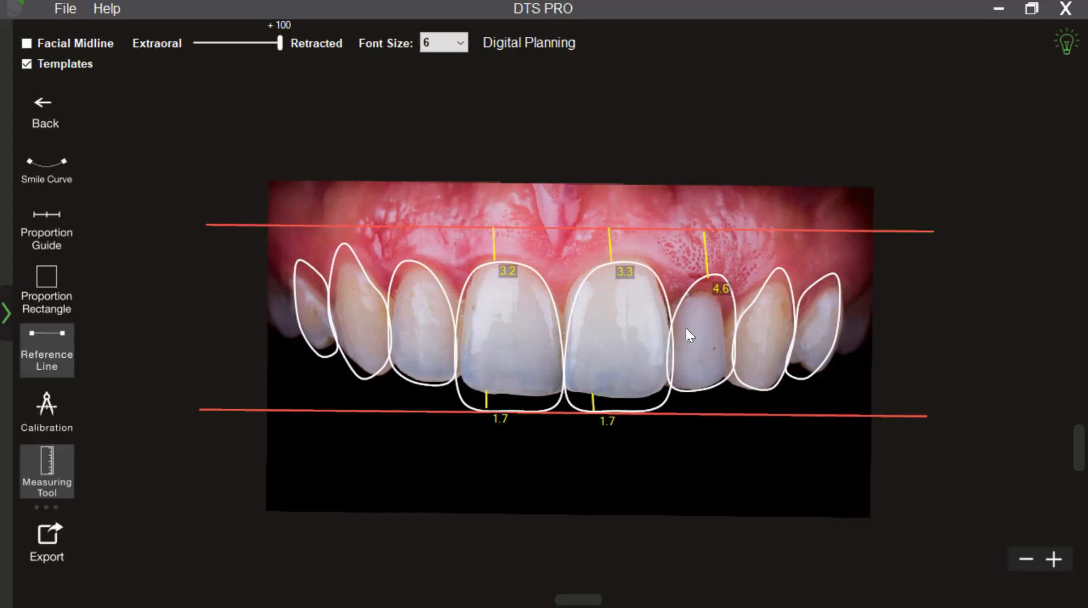
Clear the measurements from the plan and return from digital planning to the veneers view
left_click(69, 477)
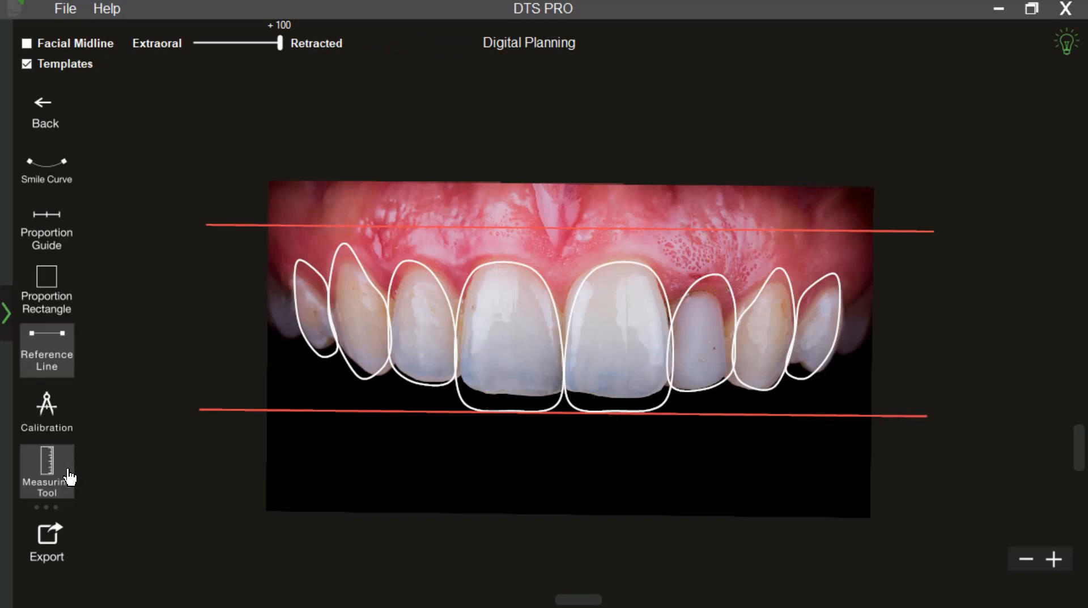
left_click(358, 413)
left_click(855, 231)
left_click(616, 263)
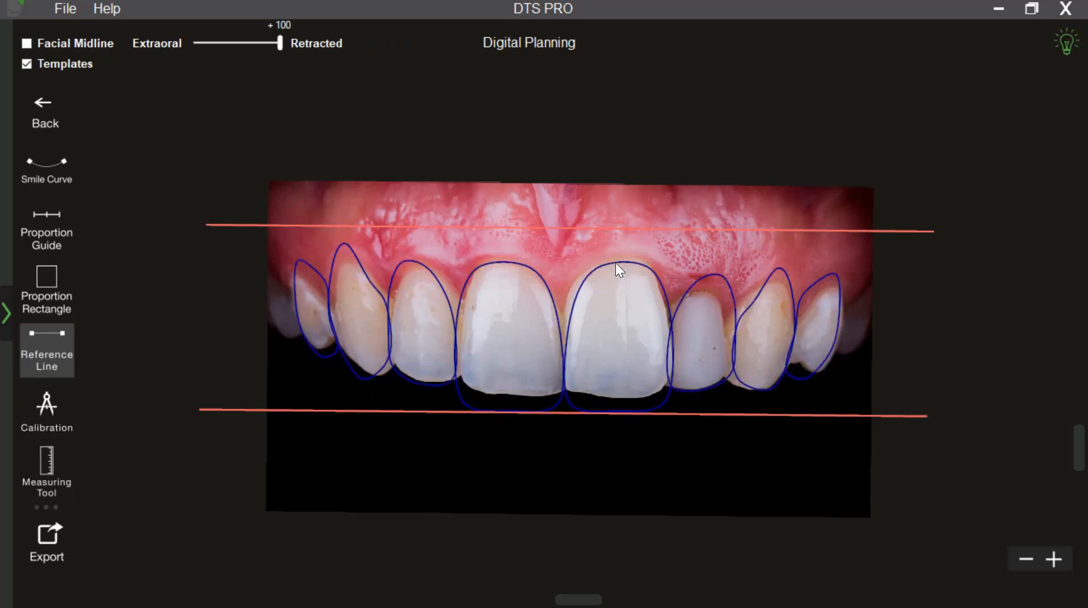
left_click(83, 106)
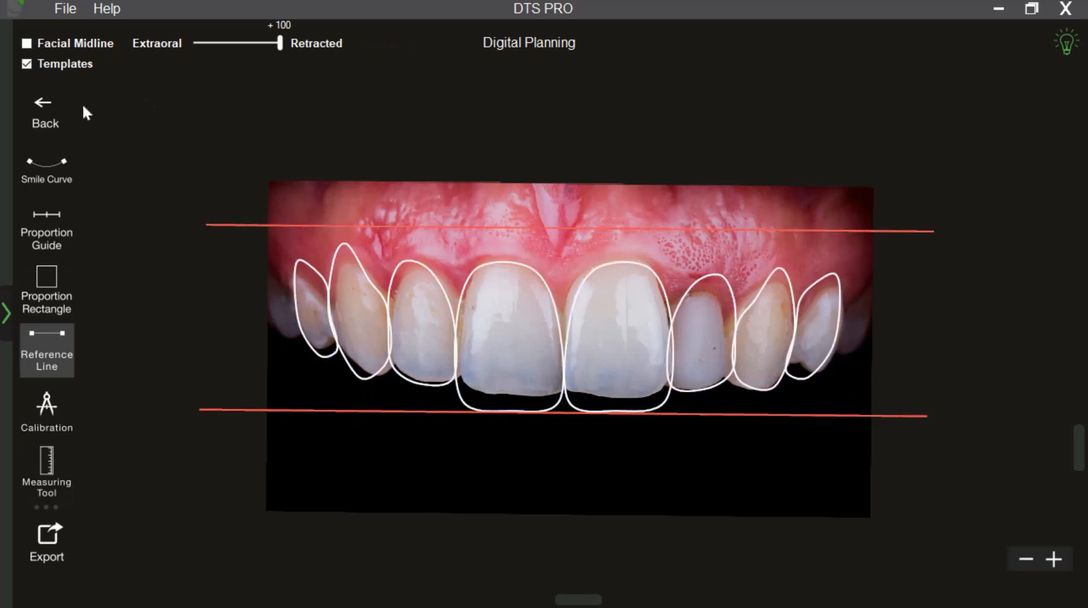
left_click(49, 122)
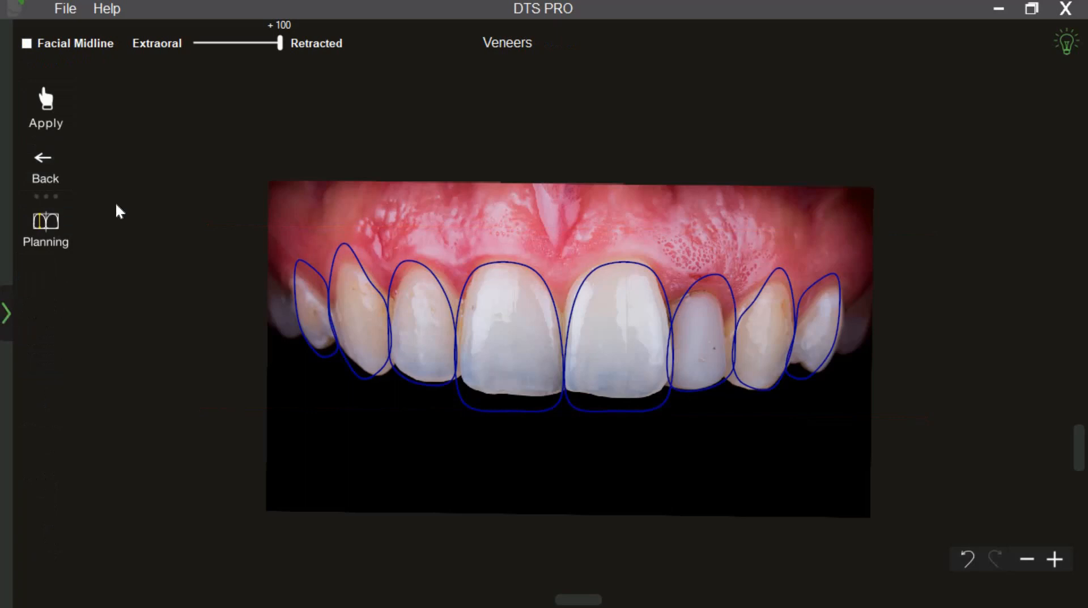
Go back to image loading, saving the designs, and remove the previous case's retracted and extraoral images
left_click(7, 313)
left_click(78, 82)
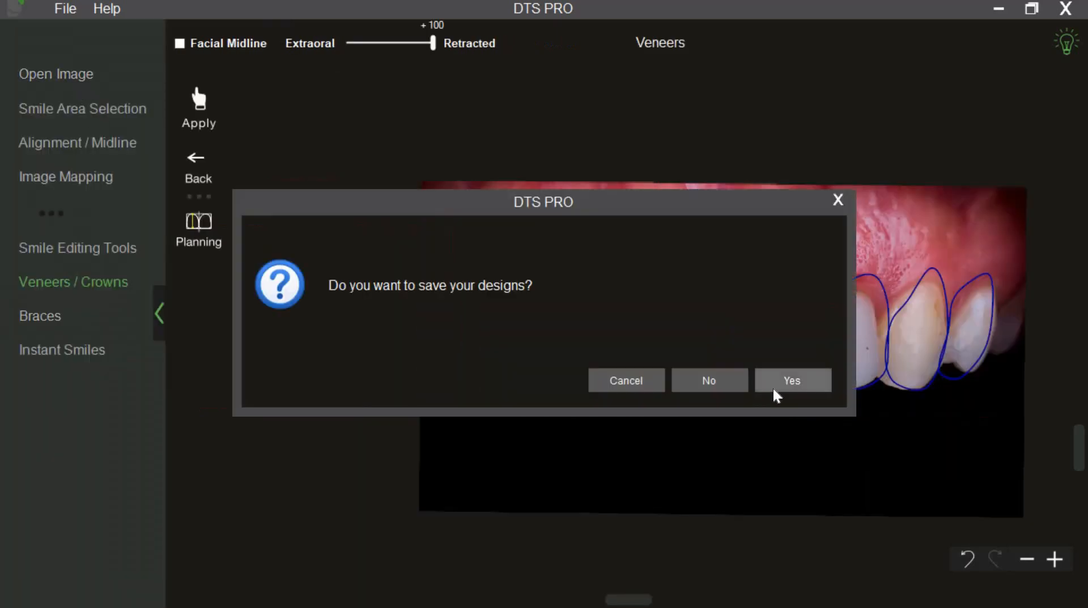
left_click(774, 389)
left_click(996, 100)
left_click(765, 379)
left_click(529, 98)
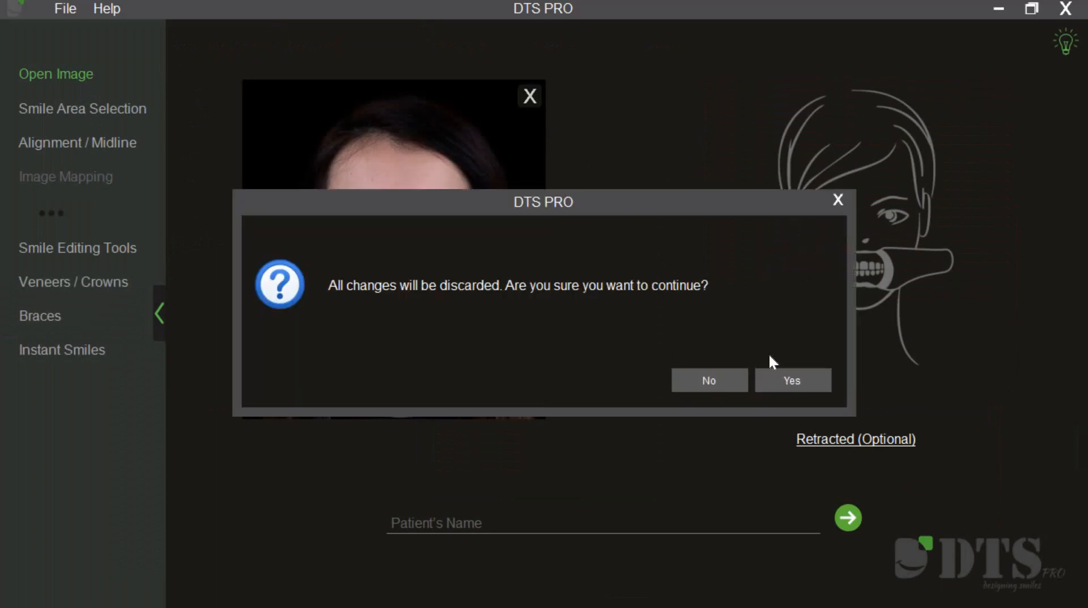
left_click(788, 381)
Load IMG_15271 from the DTS COVID DEMO folder as the extraoral image and accept it without edits
left_click(380, 444)
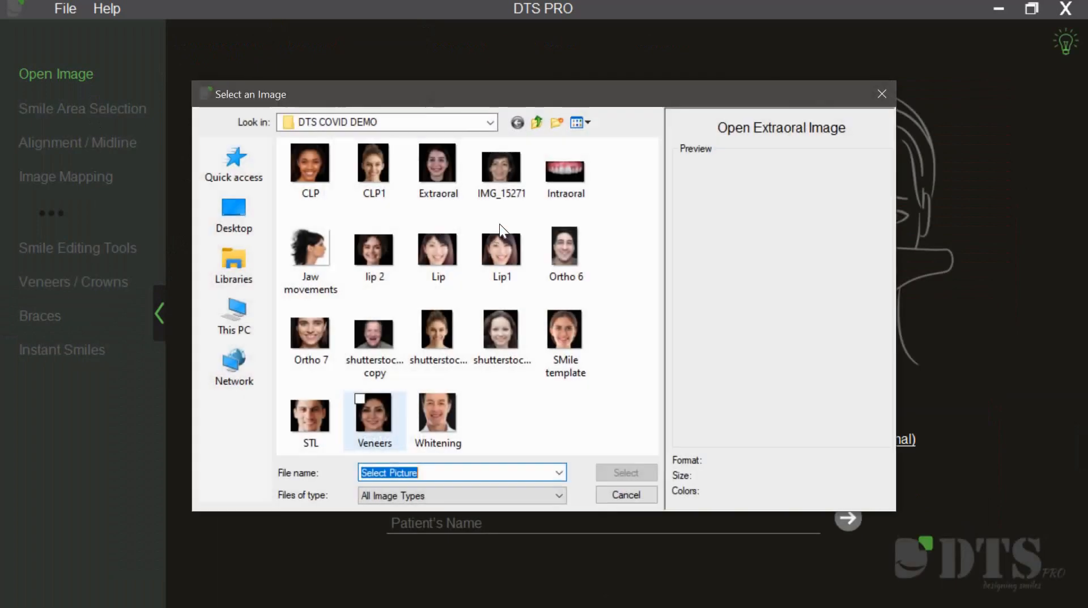
left_click(504, 171)
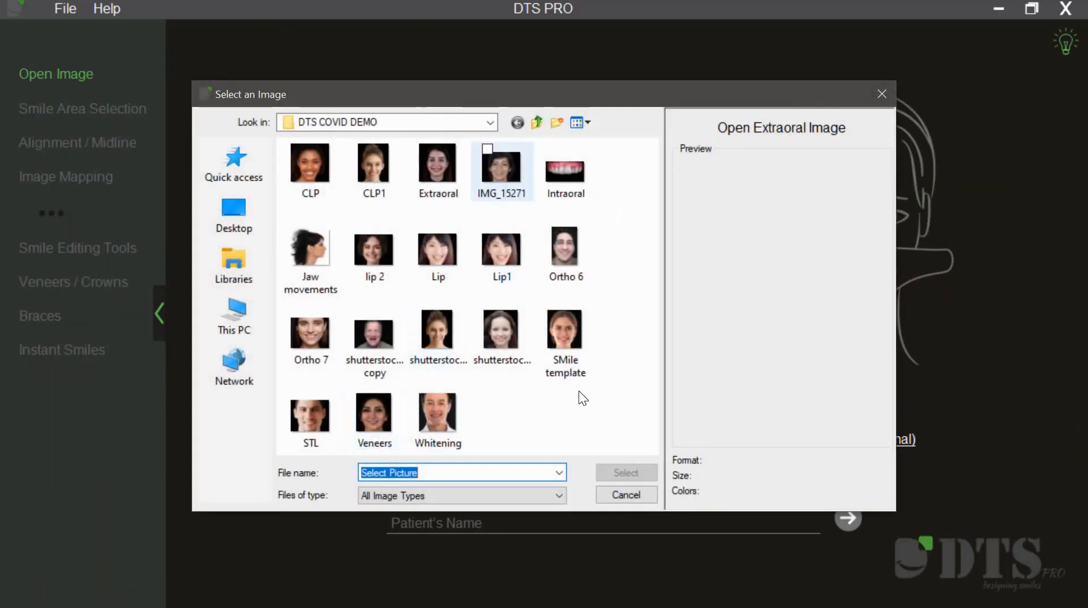
left_click(614, 466)
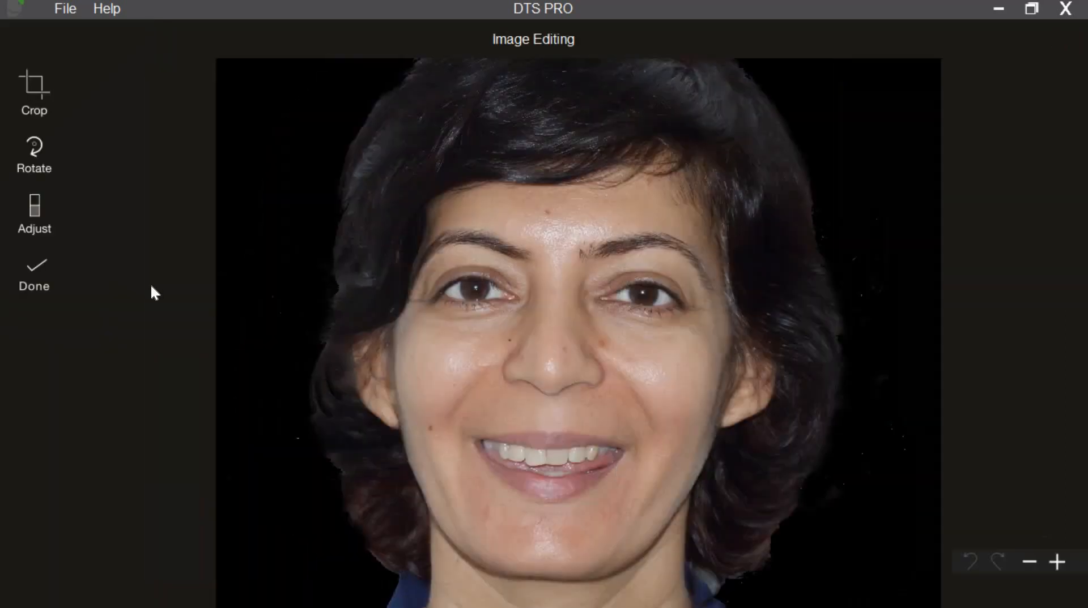
left_click(54, 279)
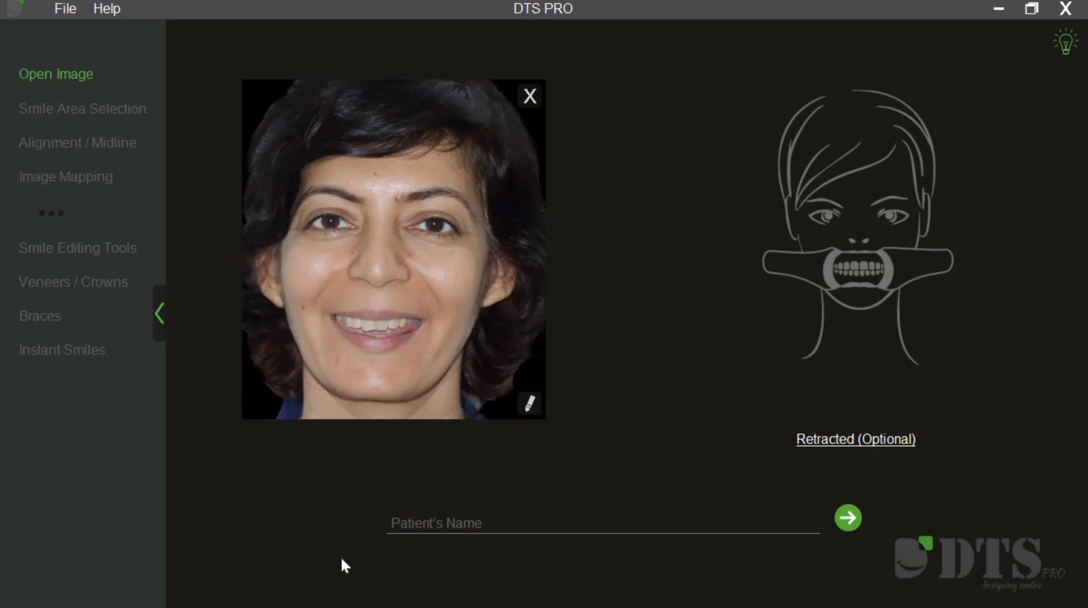
For the retracted image, filter the files to STL 3D model and browse to Cadent's Export folder on drive C
left_click(840, 445)
left_click(545, 490)
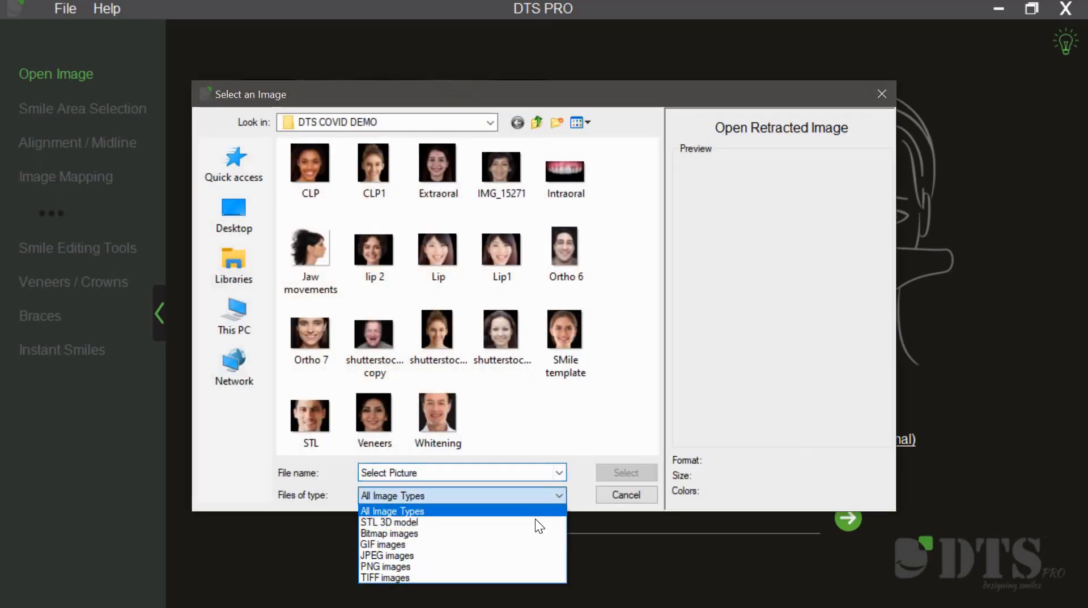
left_click(462, 522)
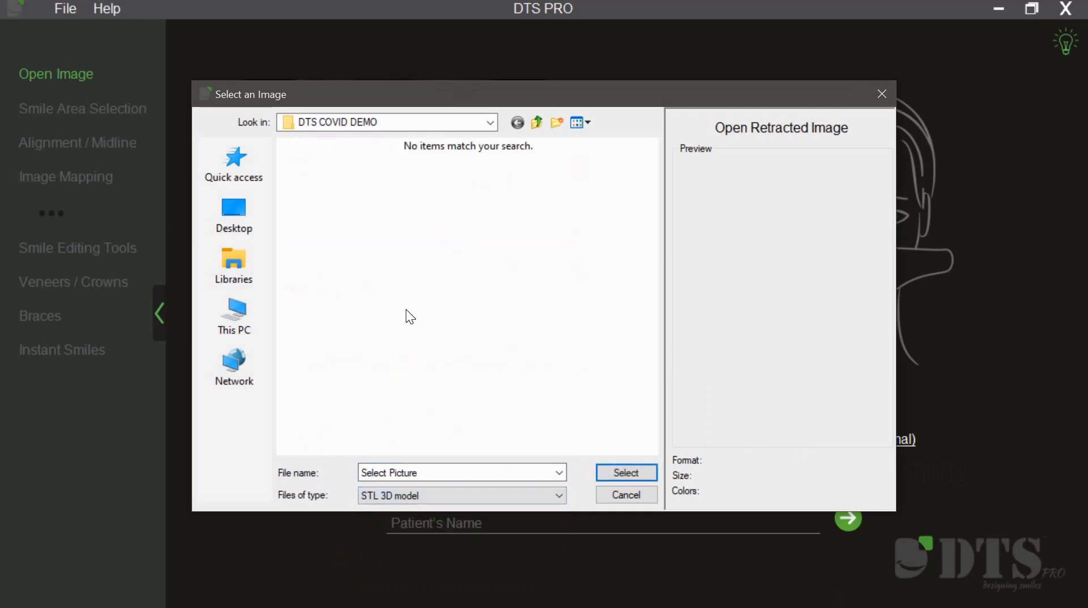
left_click(262, 302)
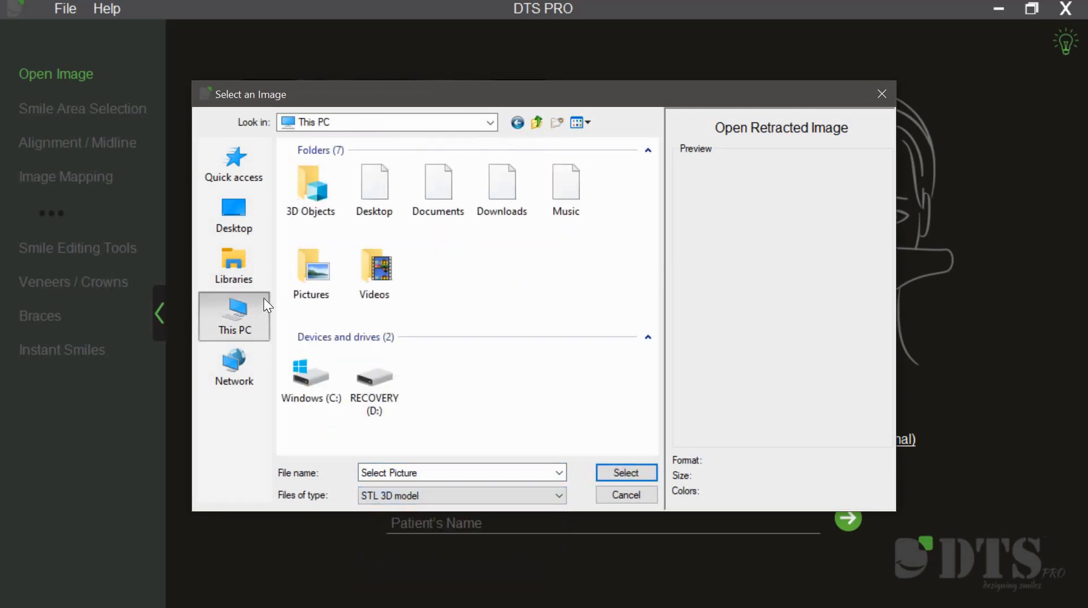
double_click(315, 402)
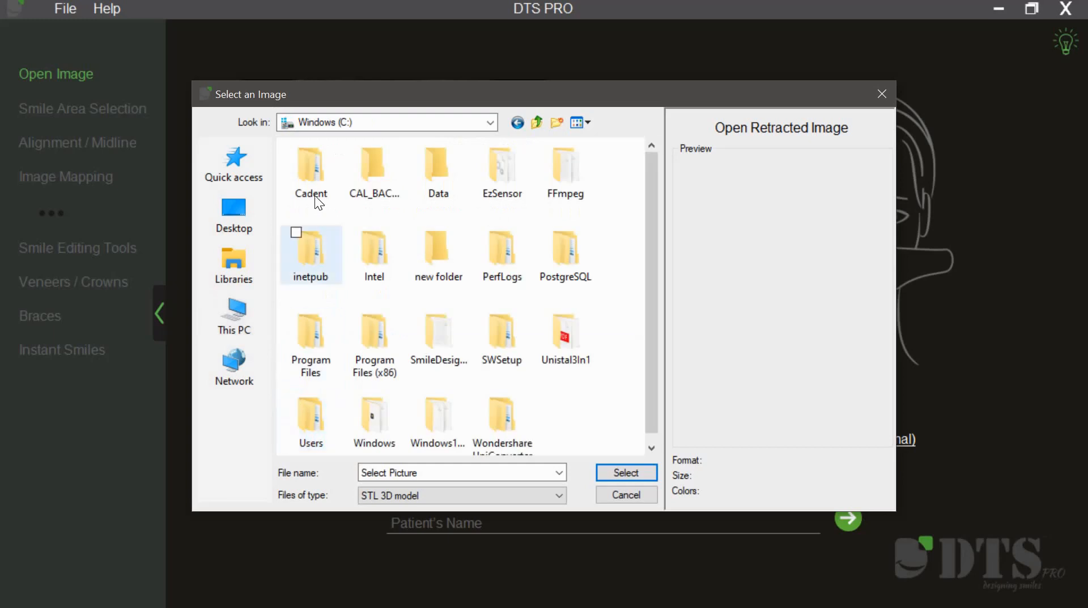
double_click(314, 195)
double_click(314, 195)
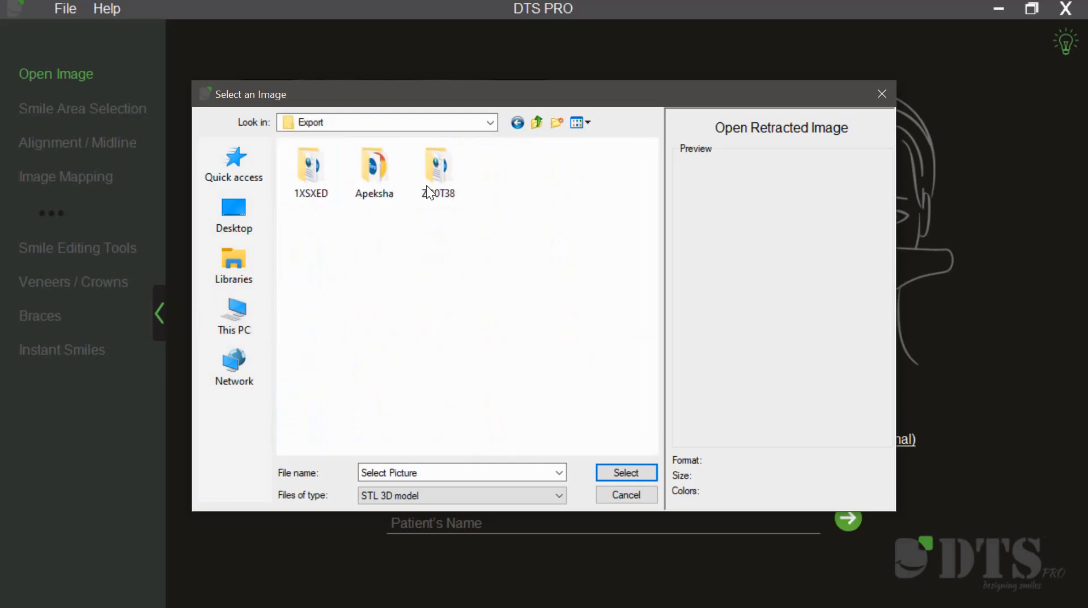
Import the upper arch STL scan as the retracted image in its front view and accept it without edits
double_click(426, 185)
double_click(387, 186)
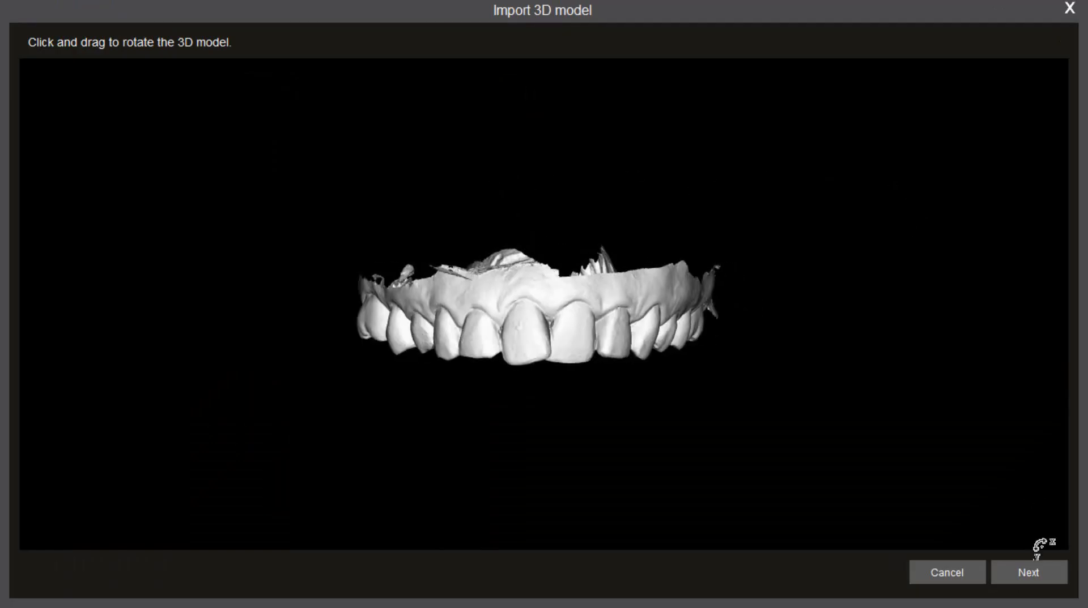
left_click(1029, 573)
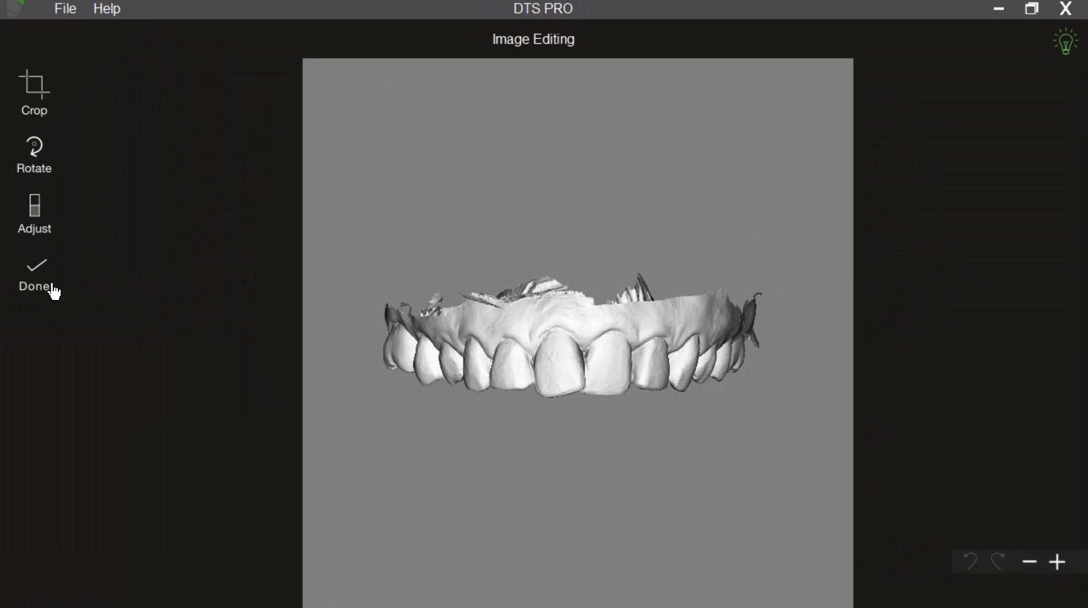
left_click(38, 278)
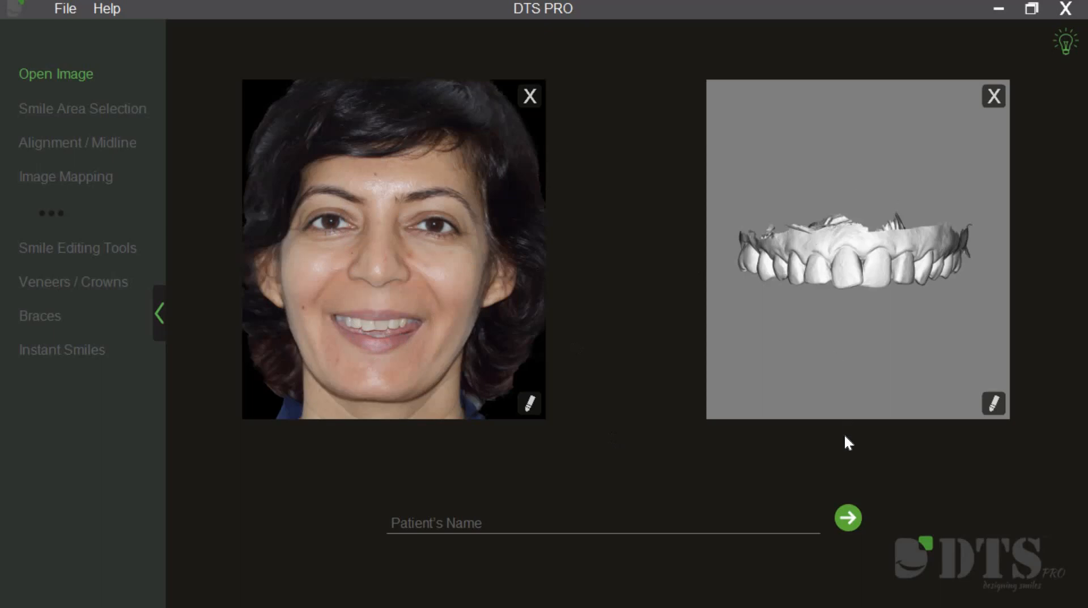
Proceed with both images, accepting the detected smile area and the default alignment to reach image mapping
left_click(847, 519)
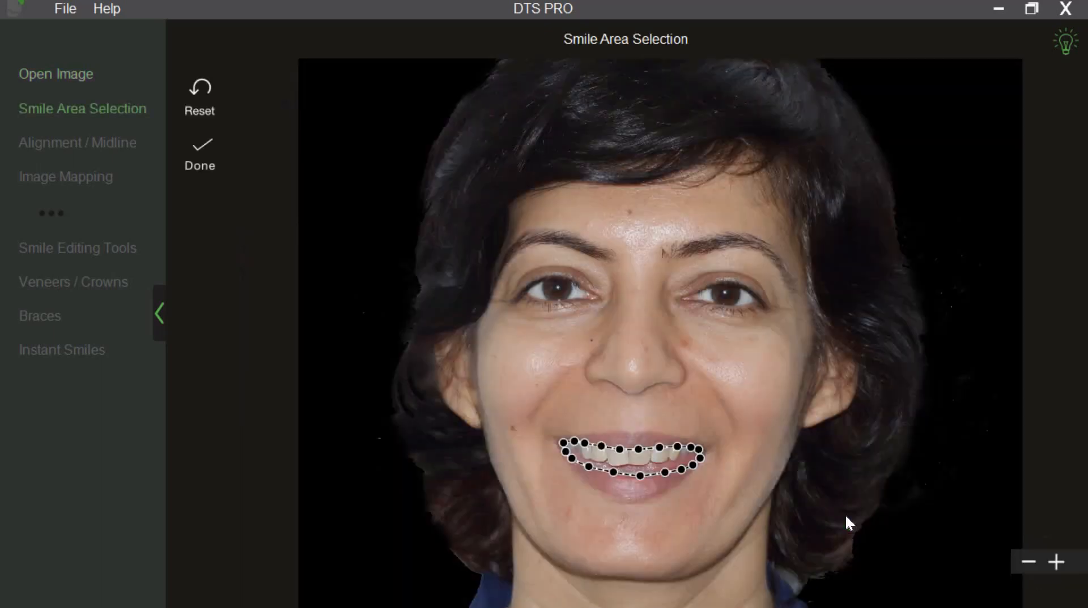
left_click(224, 165)
left_click(213, 169)
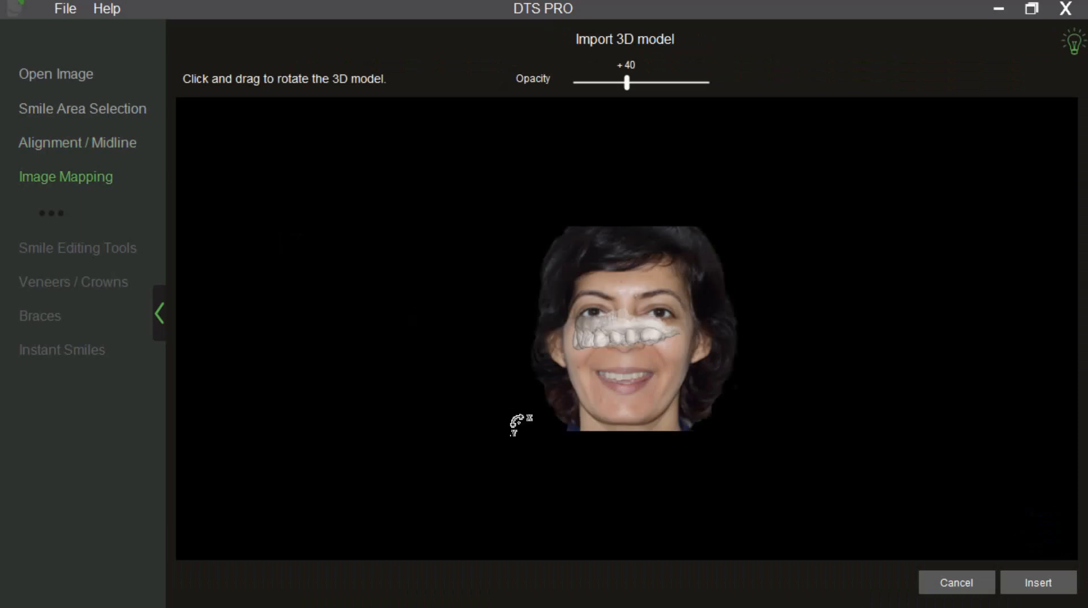
Rotate the 3D model until the arch is level and faces forward like the face in the photo
scroll(508, 399, "up", 5)
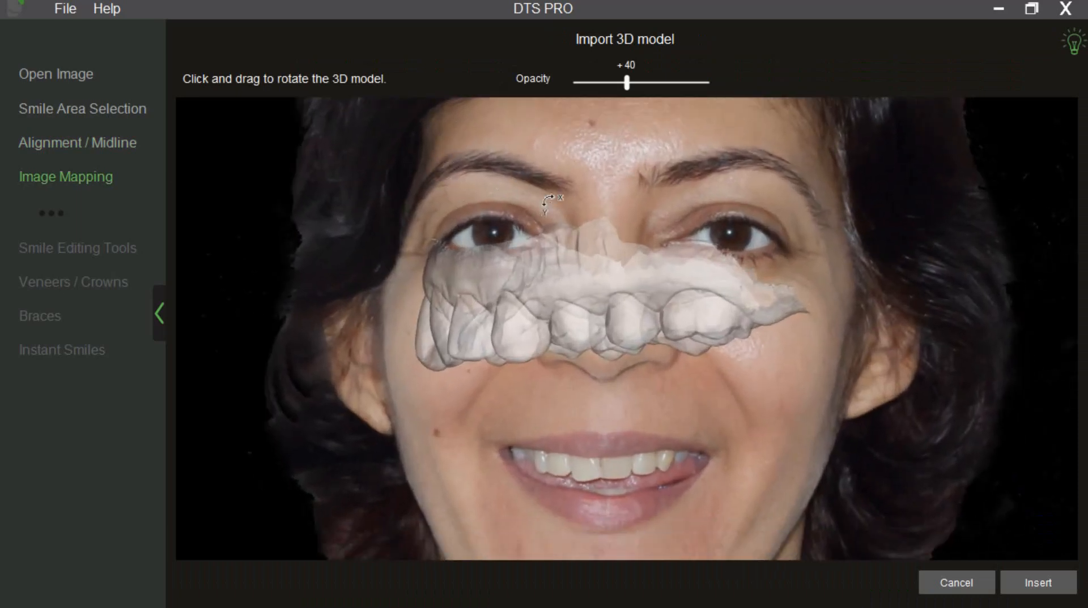
left_click_drag(547, 199, 658, 342)
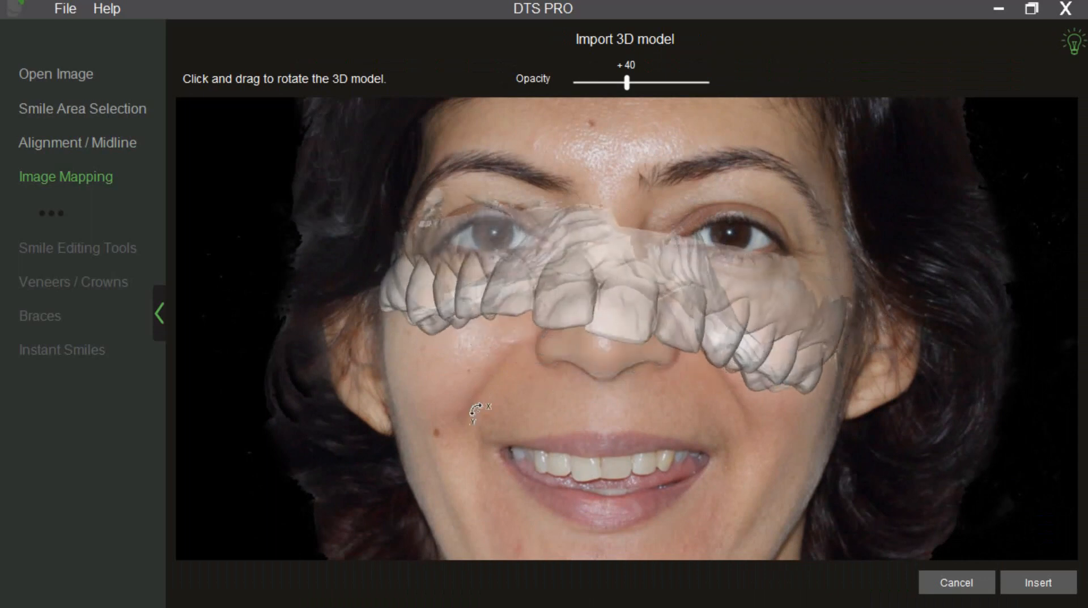
left_click_drag(570, 329, 629, 338)
left_click_drag(543, 362, 604, 343)
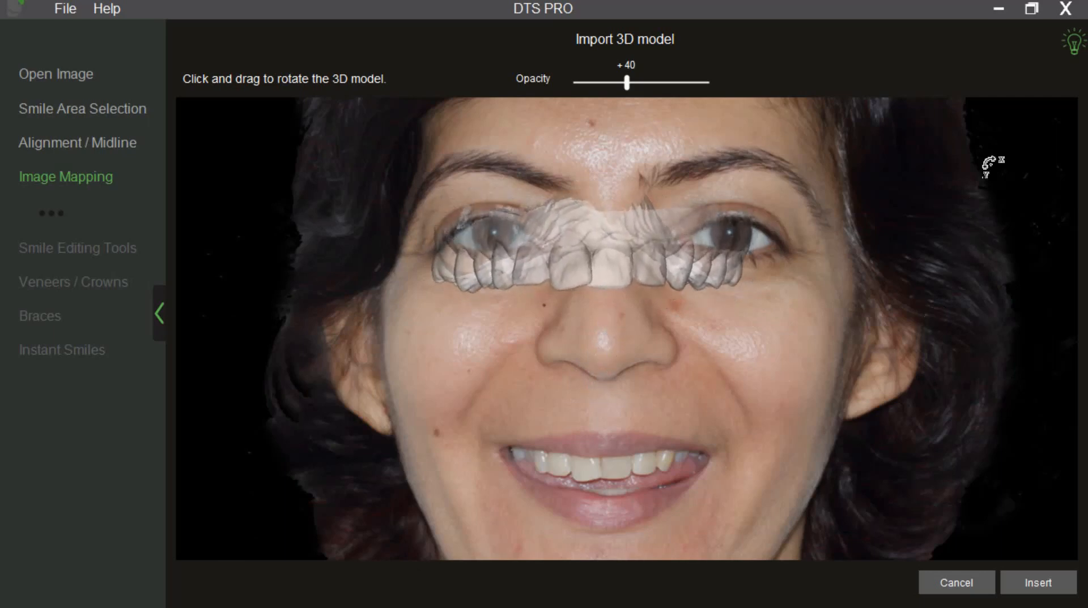
left_click(1068, 49)
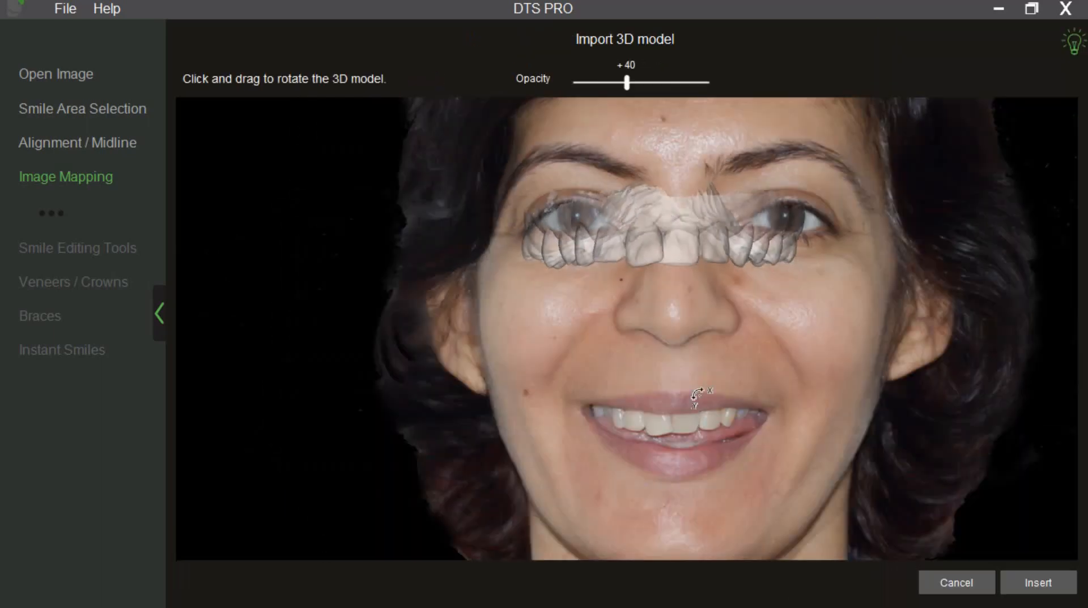
Position and size the 3D model over the natural upper teeth, set its opacity to 62, and insert it
left_click_drag(692, 393, 687, 219)
left_click_drag(716, 389, 705, 456)
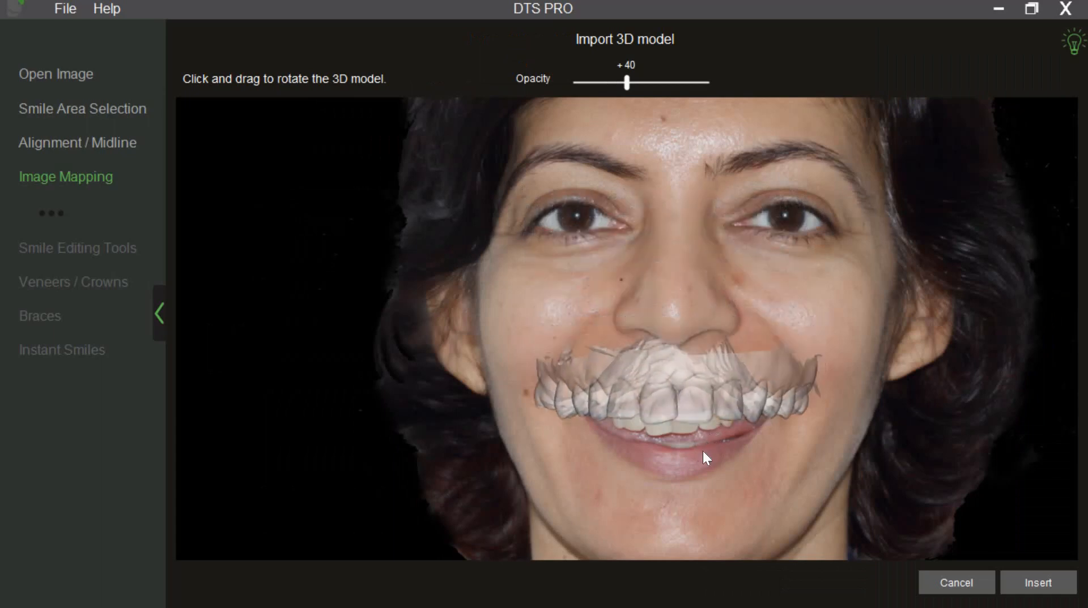
scroll(687, 444, "up", 5)
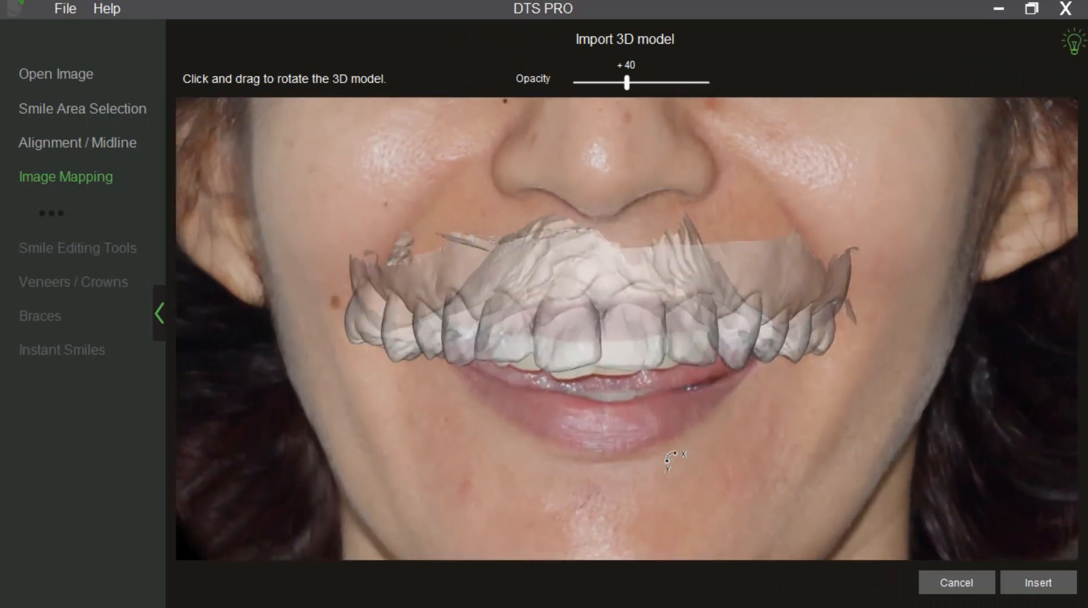
scroll(671, 457, "up", 1)
left_click_drag(638, 479, 525, 453)
left_click_drag(606, 88, 655, 77)
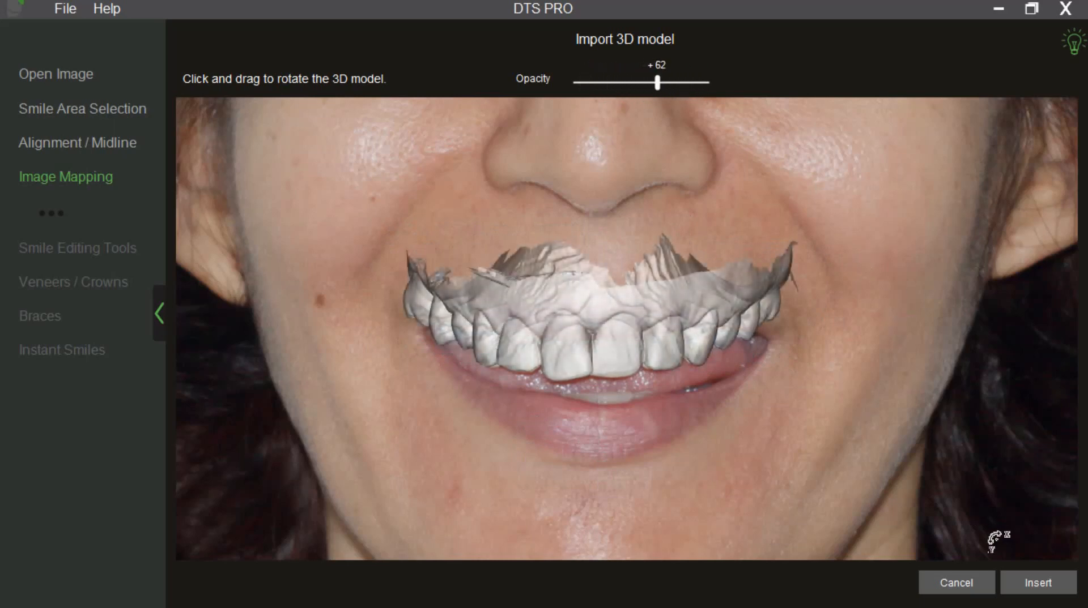
left_click(1035, 582)
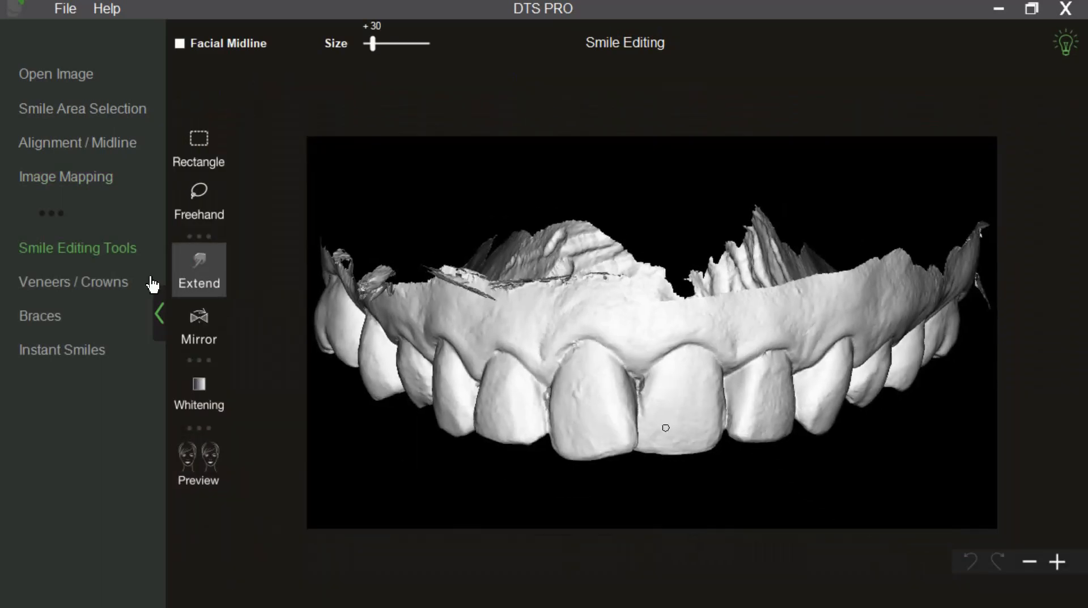
Open the veneers workspace and examine the scan over the face with the extraoral/retracted blend at 81
left_click(113, 283)
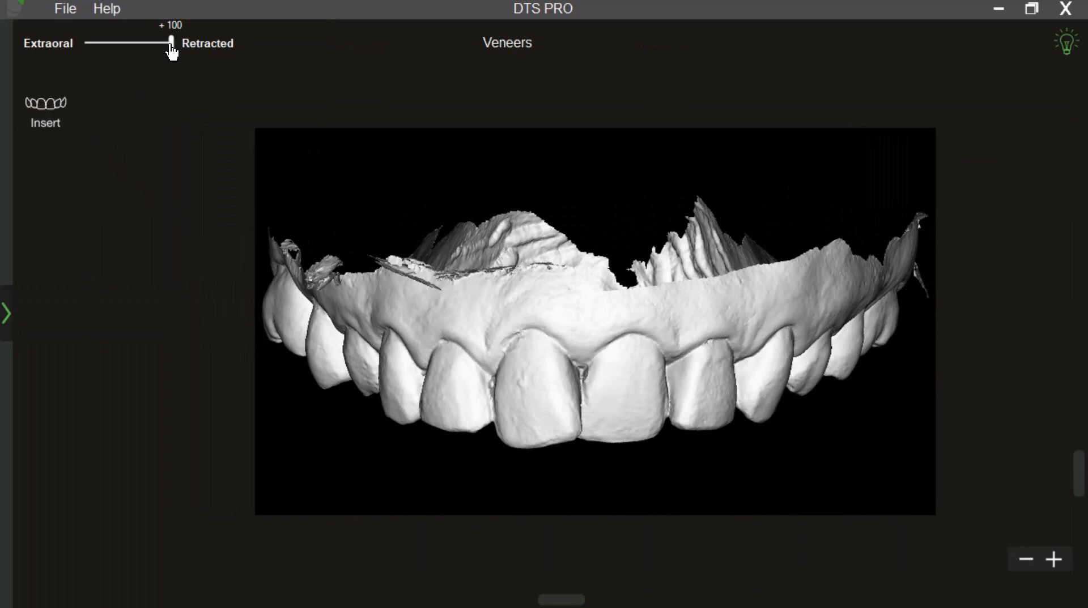
mouse_move(139, 45)
left_mouse_down()
mouse_move(90, 40)
mouse_move(154, 52)
left_mouse_up()
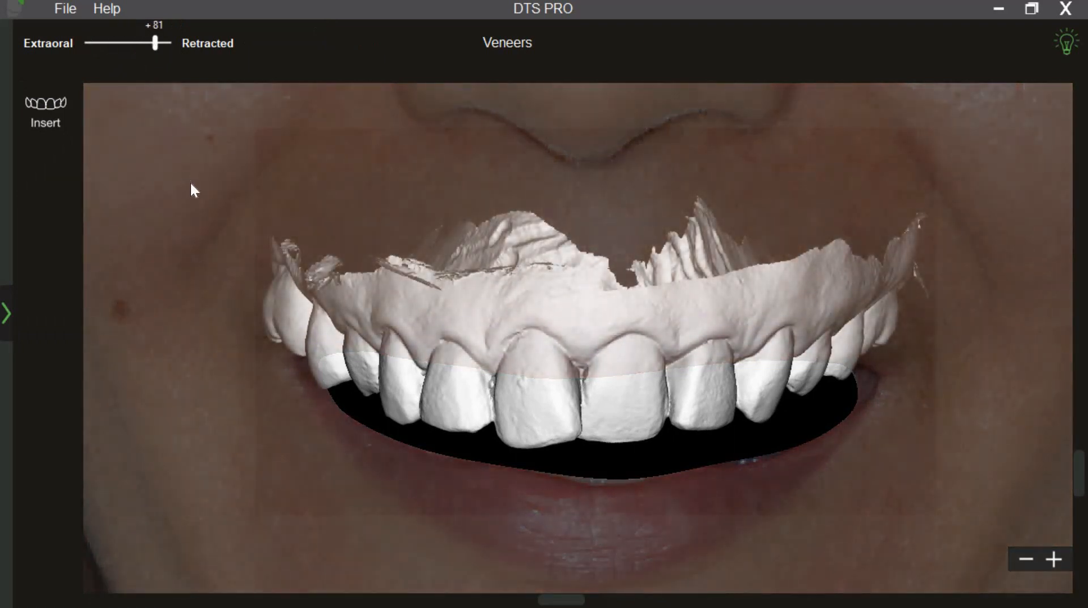
scroll(205, 199, "down", 3)
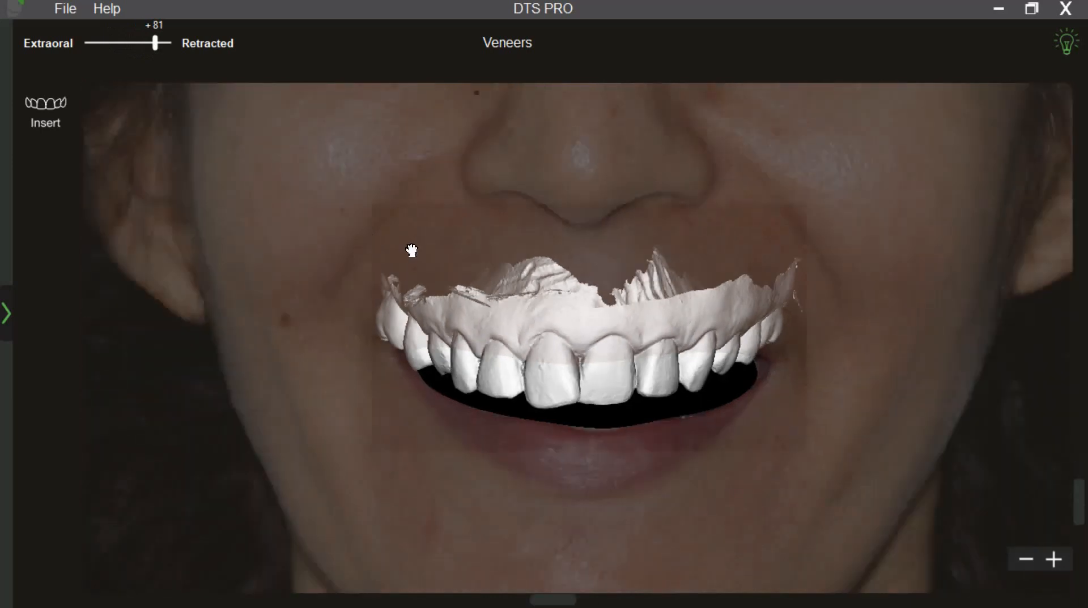
scroll(411, 259, "up", 2)
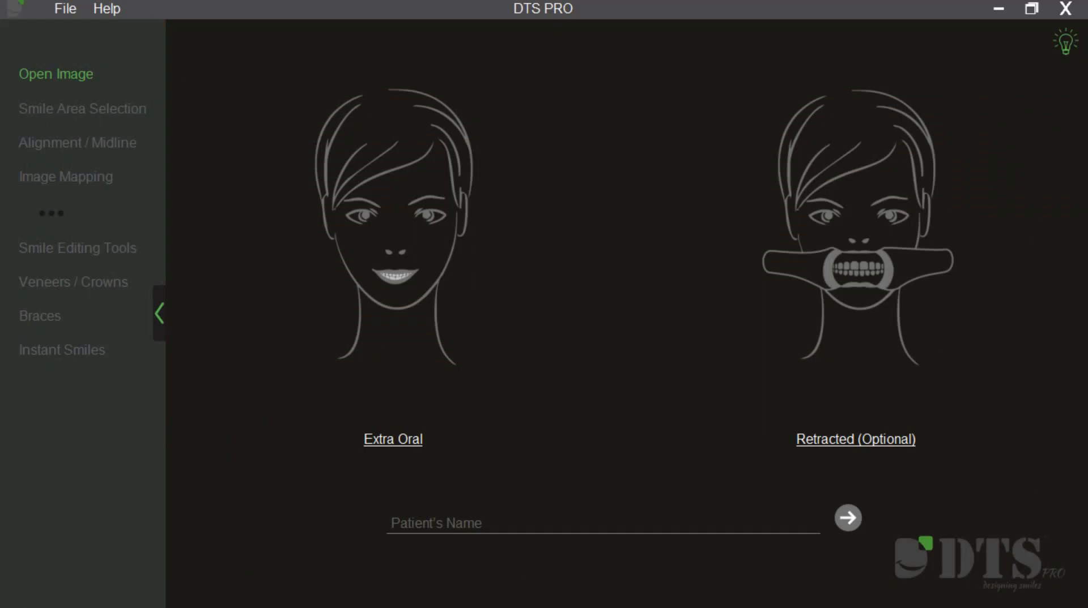
Load the Jaw movements profile photo as the retracted image and accept it without edits
left_click(816, 439)
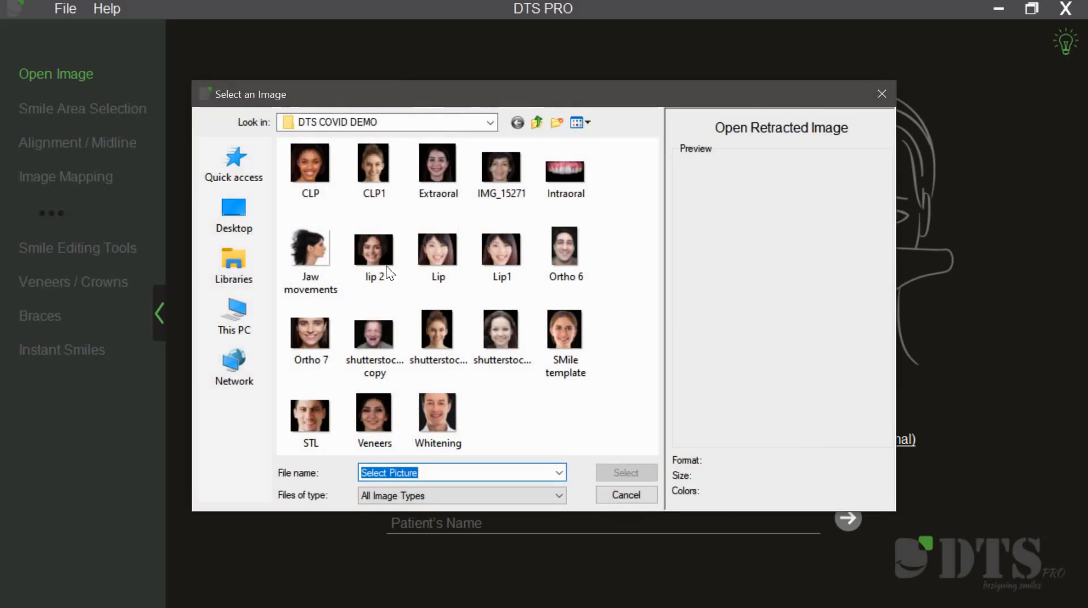
left_click(314, 250)
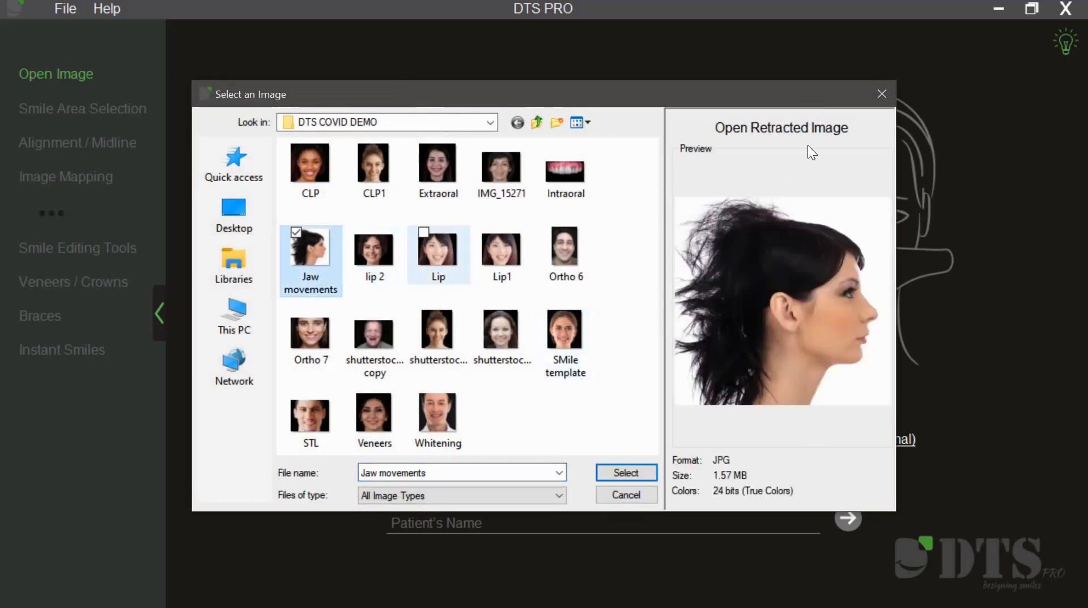
left_click(644, 474)
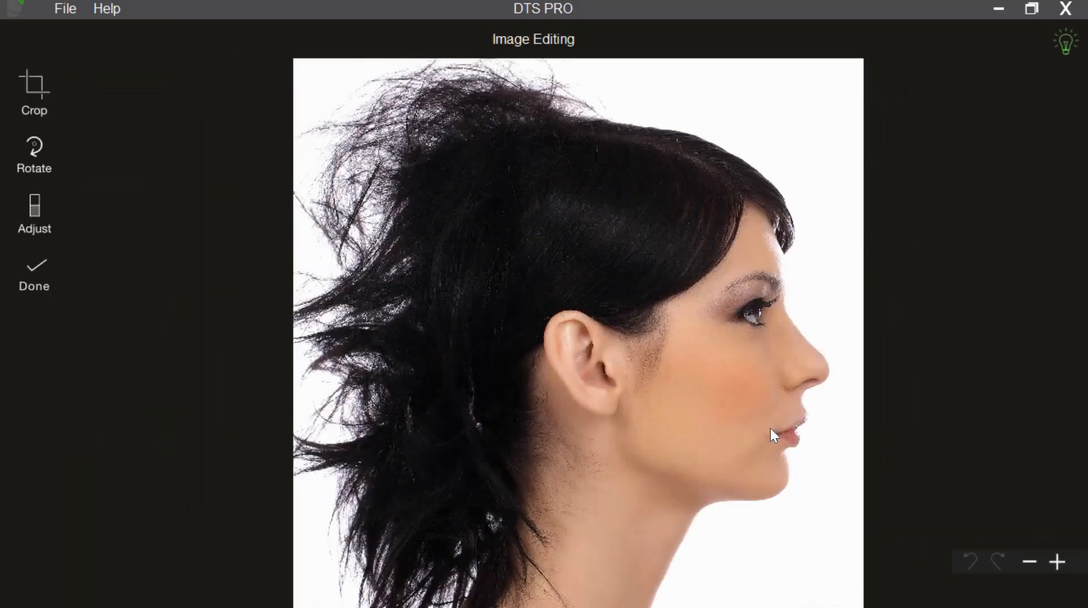
left_click(52, 292)
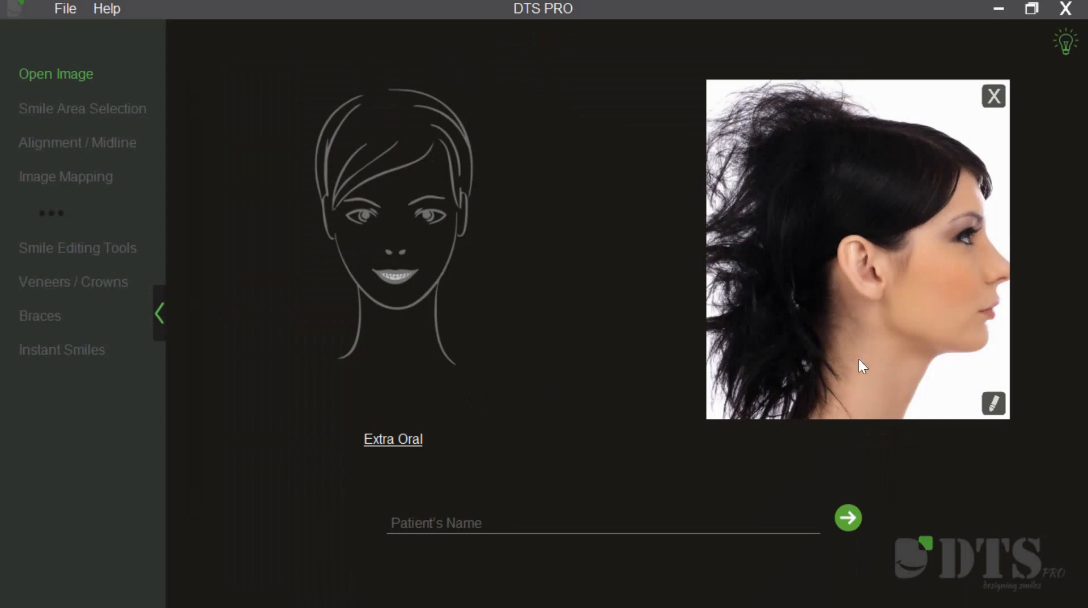
Proceed to smile editing without aligning the profile photo, and collapse the workflow sidebar
left_click(855, 513)
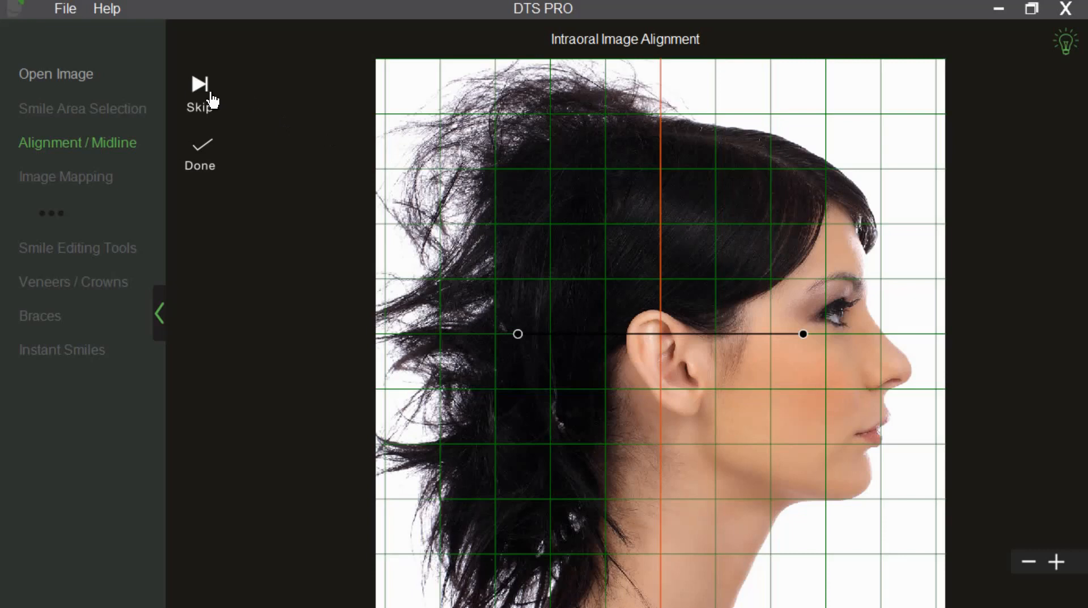
left_click(230, 95)
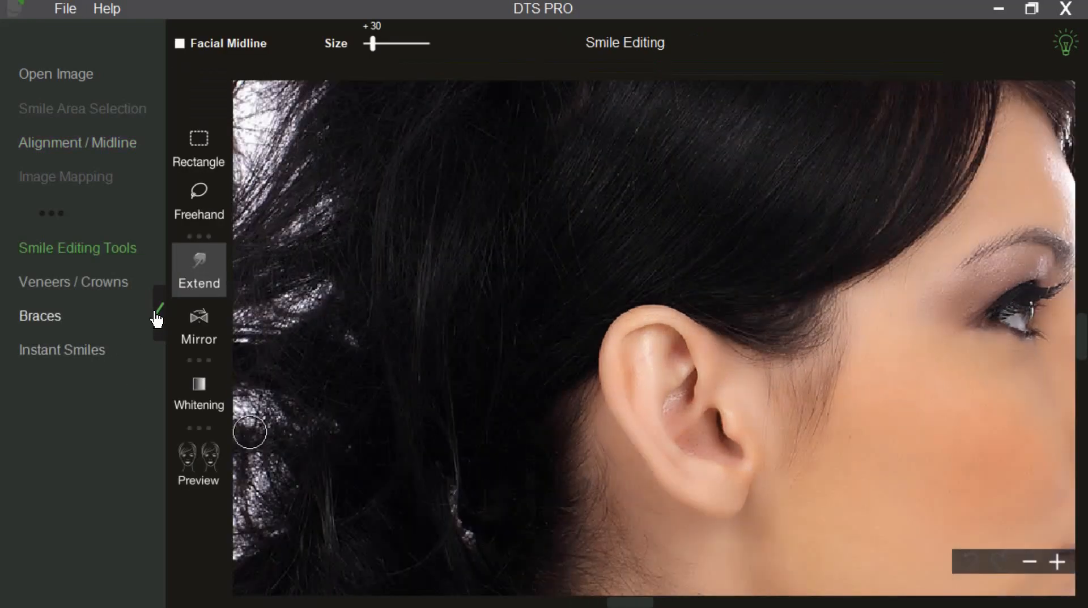
left_click(159, 313)
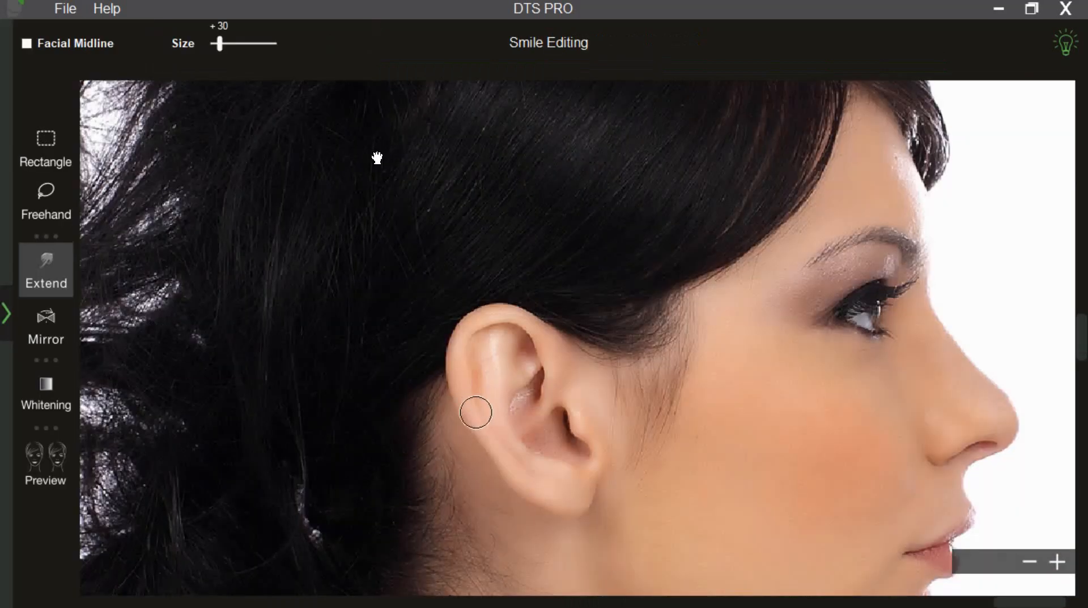
Select the lower lip and chin with a rectangle and transform the area slightly forward, widening it a little
scroll(476, 413, "down", 5)
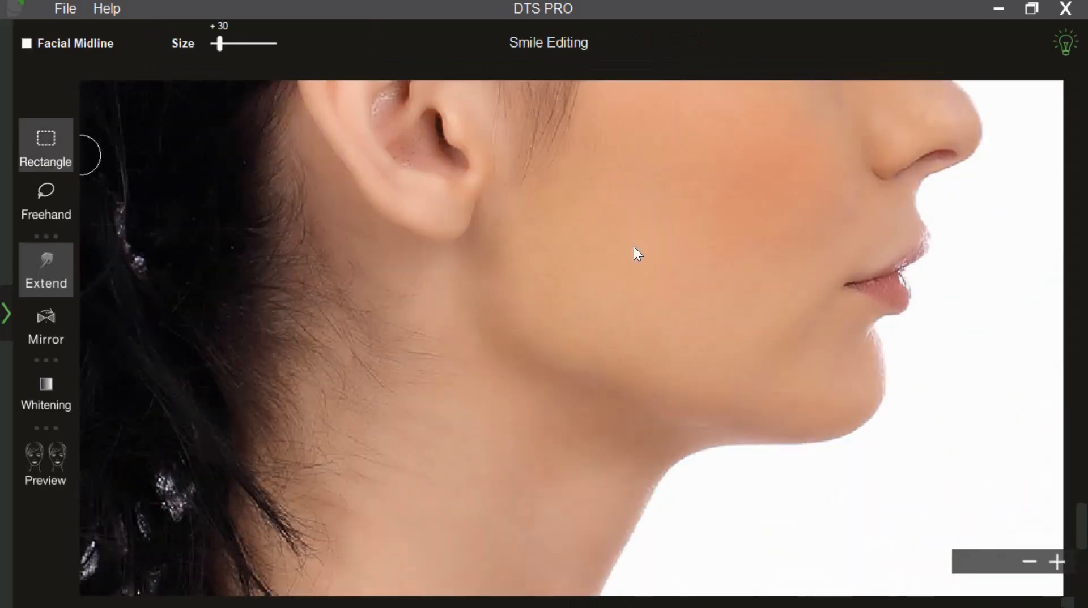
left_click(46, 148)
left_click_drag(726, 274, 971, 509)
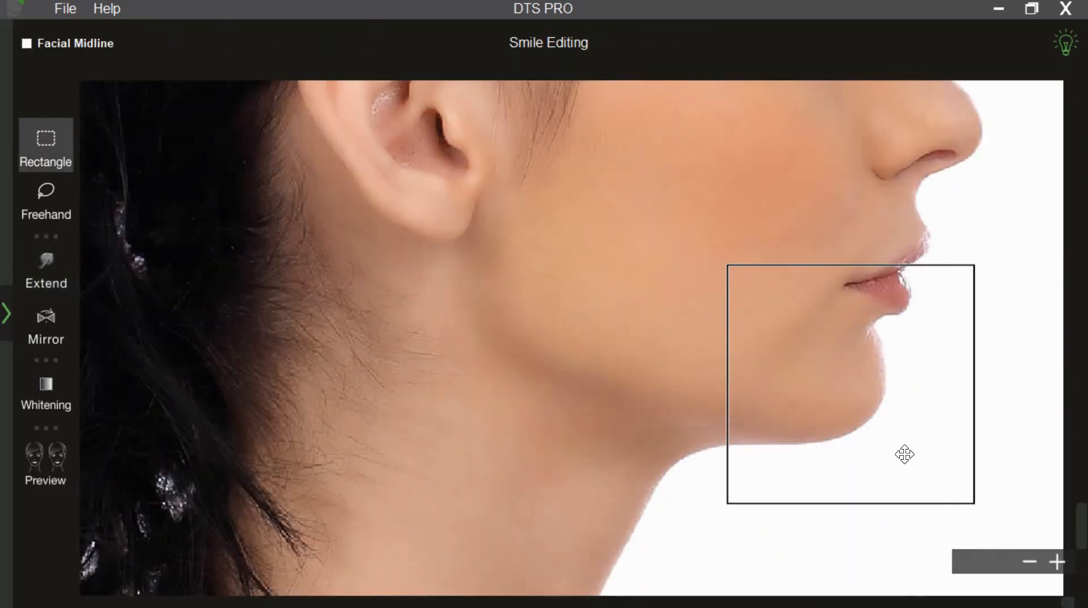
left_click_drag(895, 462, 889, 464)
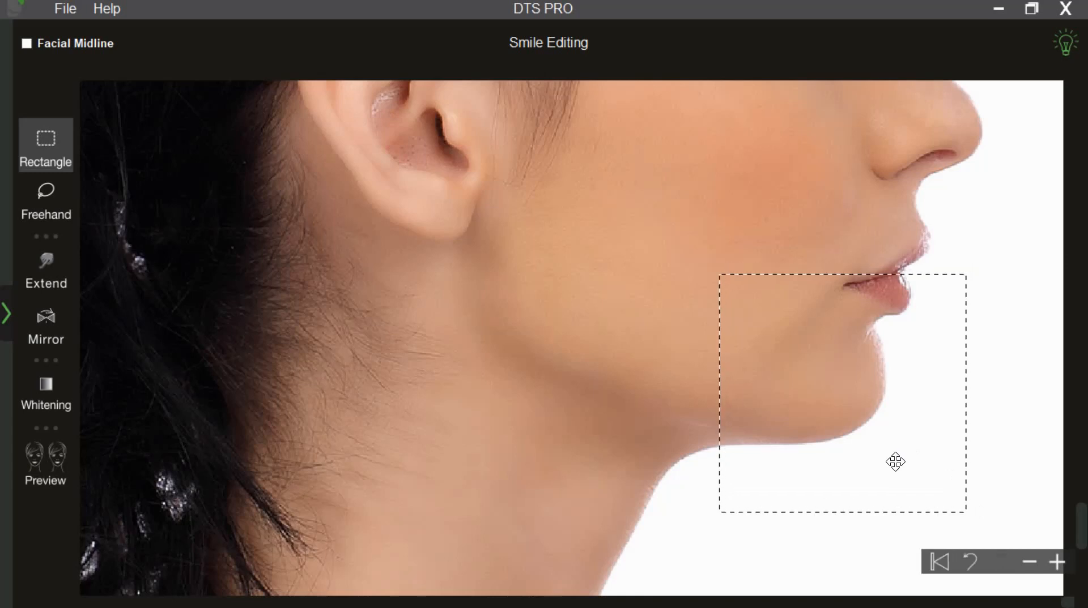
right_click(852, 379)
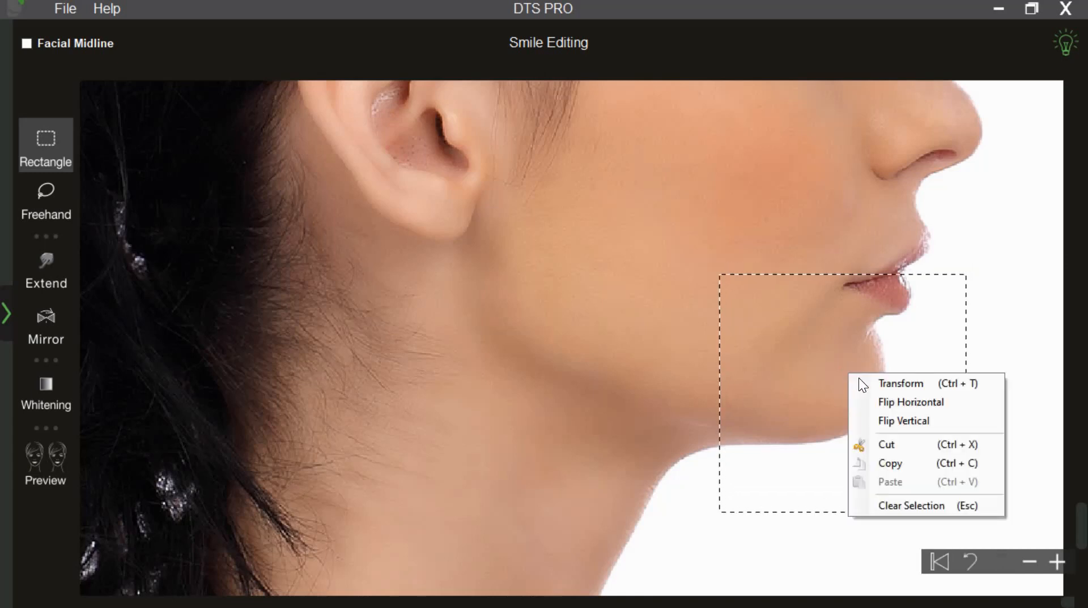
left_click(861, 384)
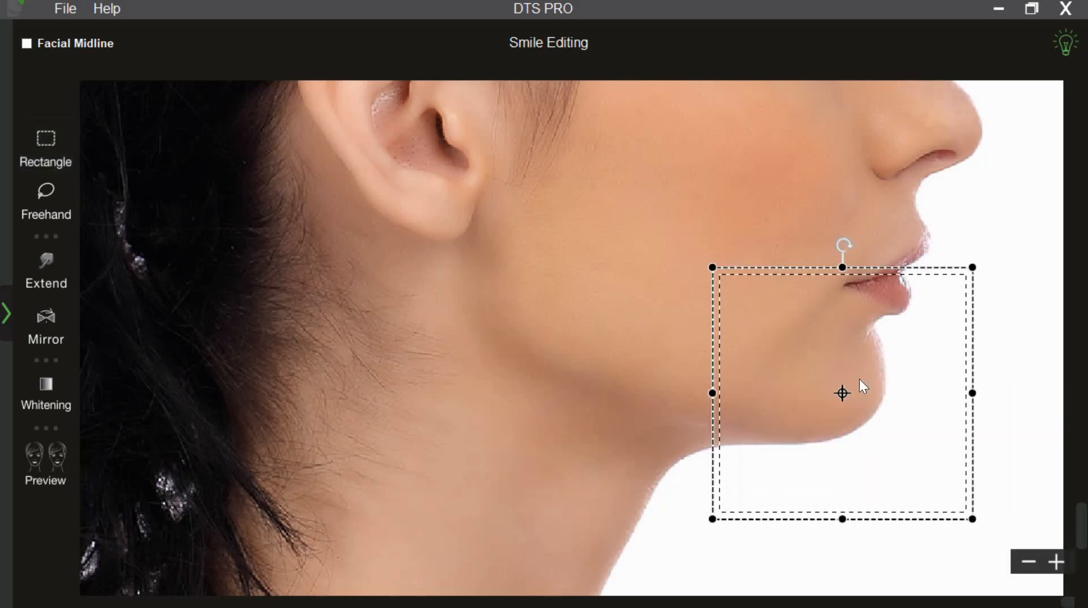
key("Right")
key("Right")
key("Right")
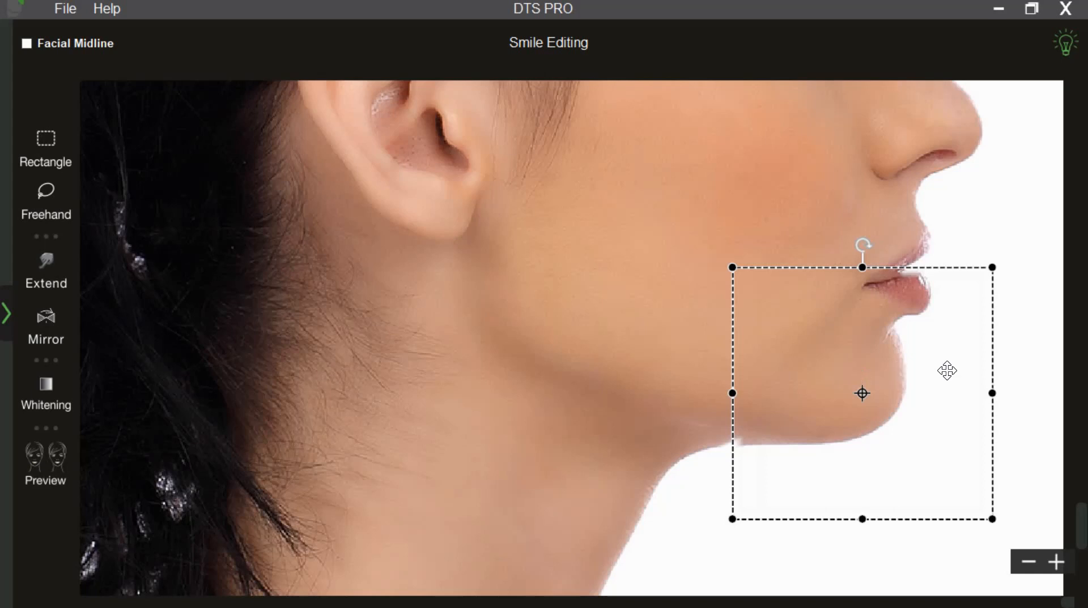
key("Left")
key("Left")
left_click_drag(986, 395, 995, 395)
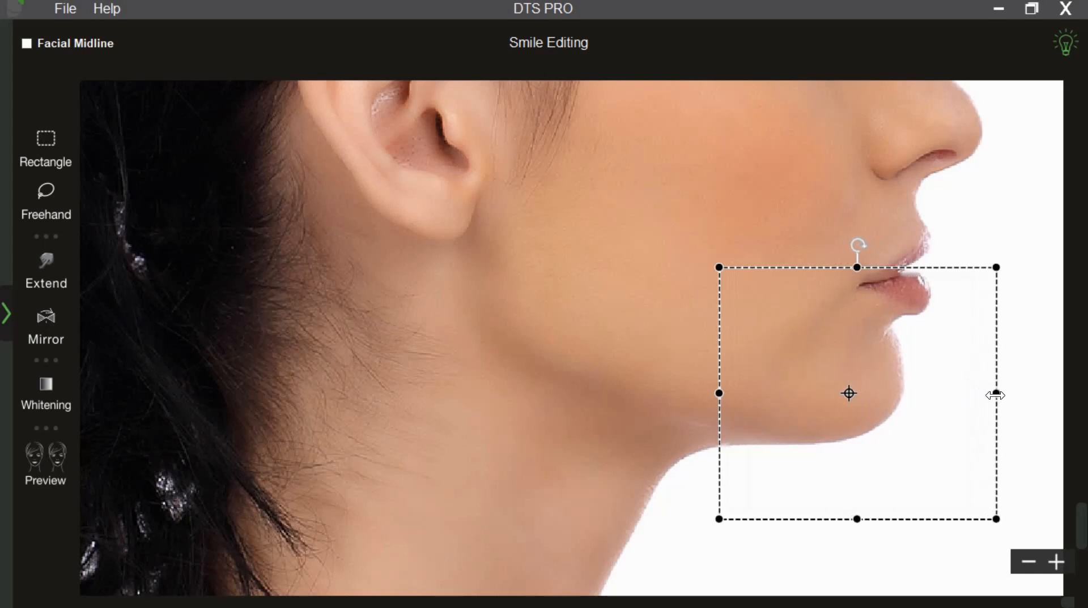
left_click(1024, 389)
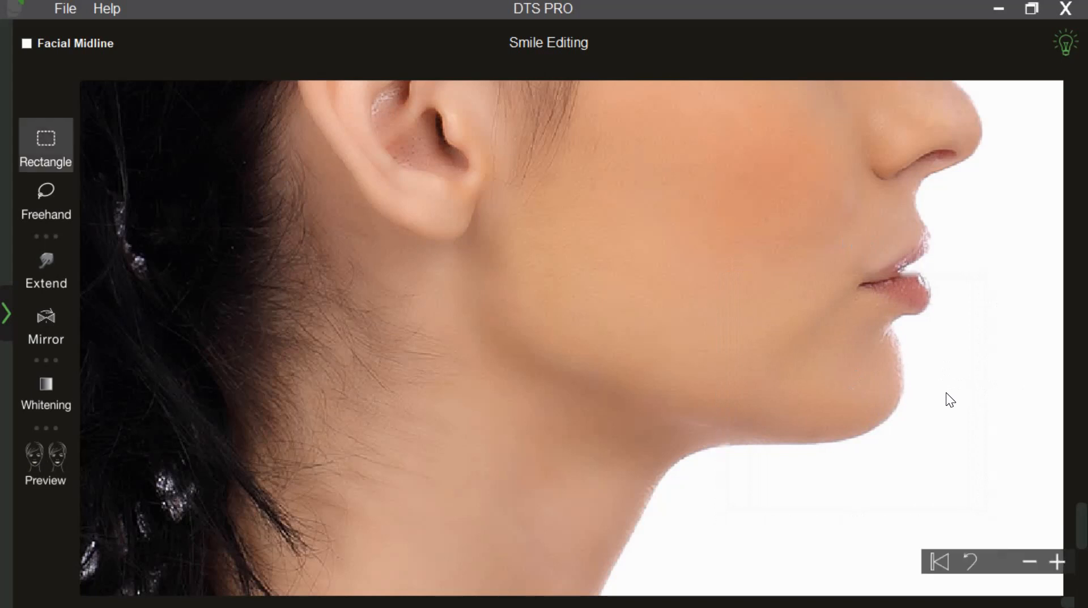
Smooth the edges around the moved chin with the Extend tool at size 41
left_click(50, 270)
left_click_drag(218, 44, 223, 44)
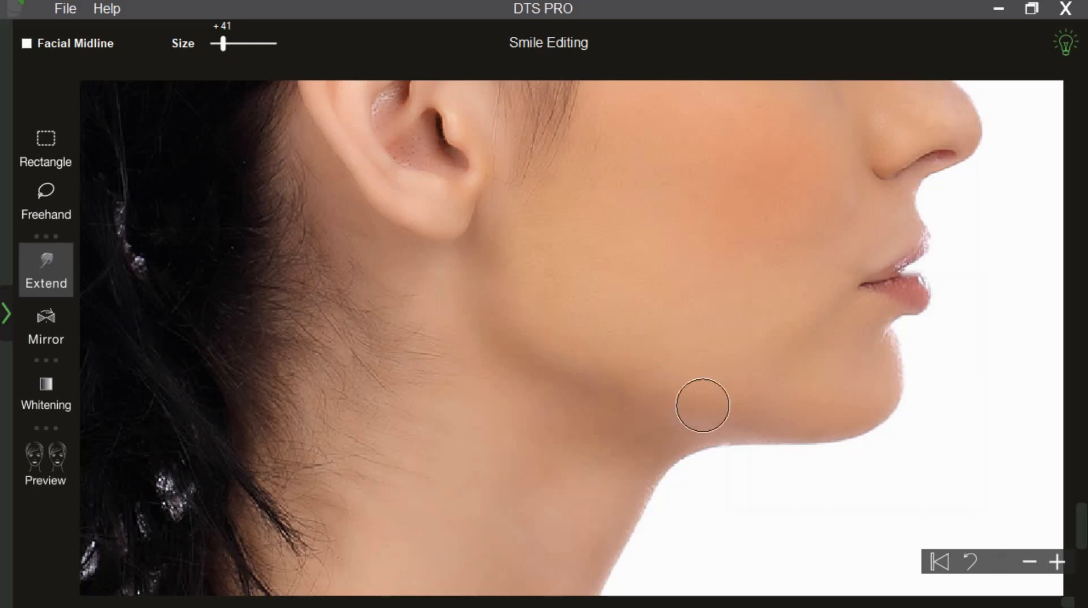
scroll(743, 473, "down", 2)
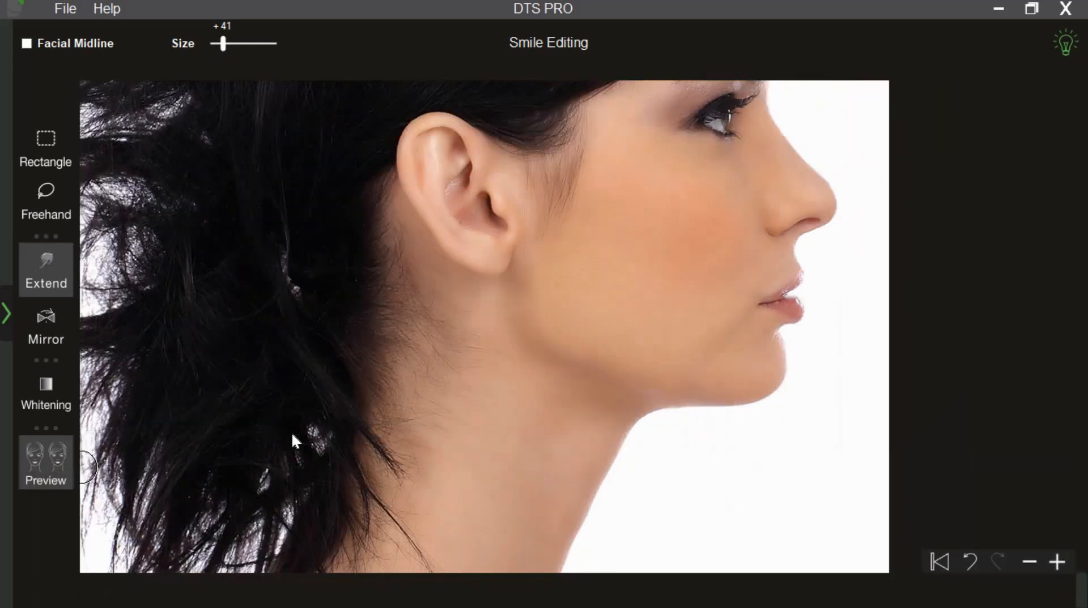
Preview the edited profile around the jaw and play the before-and-after animation
left_click(45, 462)
scroll(441, 450, "up", 4)
left_click_drag(425, 362, 406, 283)
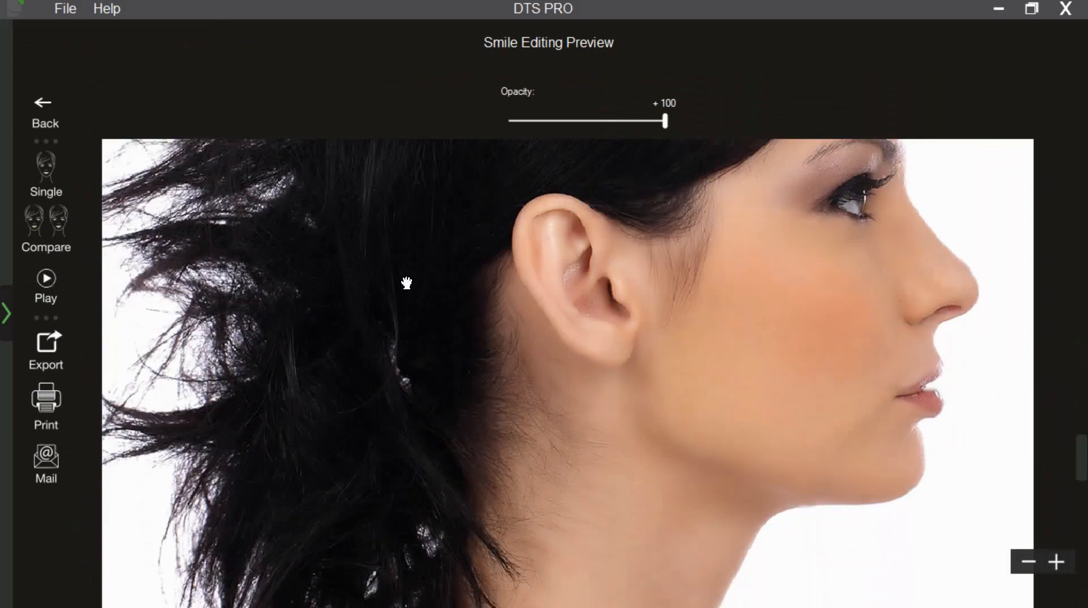
left_click(42, 286)
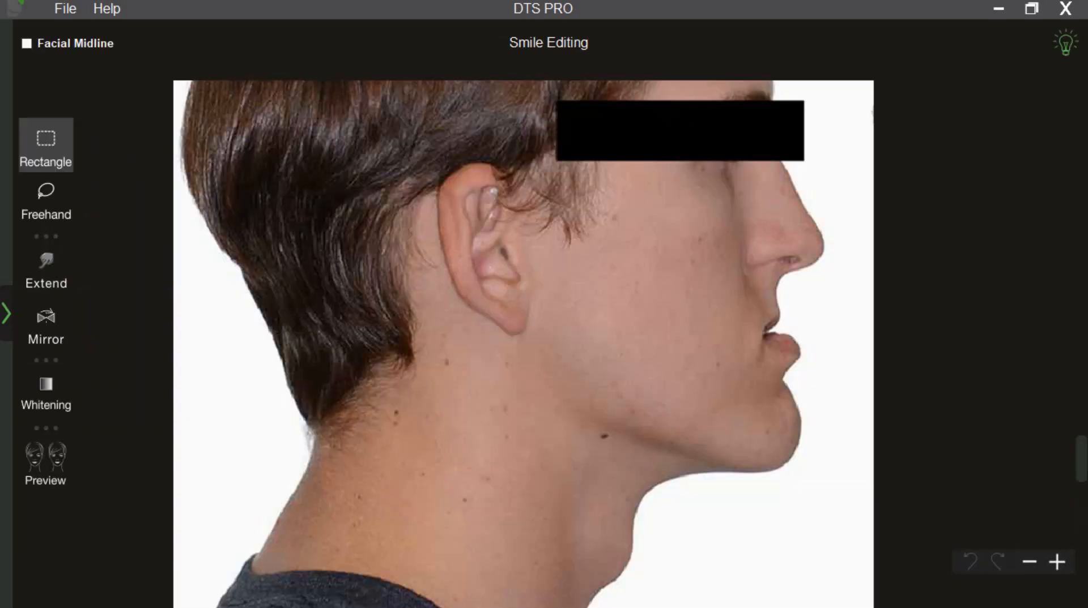
On the second profile photo, select the lower lip and chin with a rectangle and transform the area backward
left_click_drag(669, 325, 827, 508)
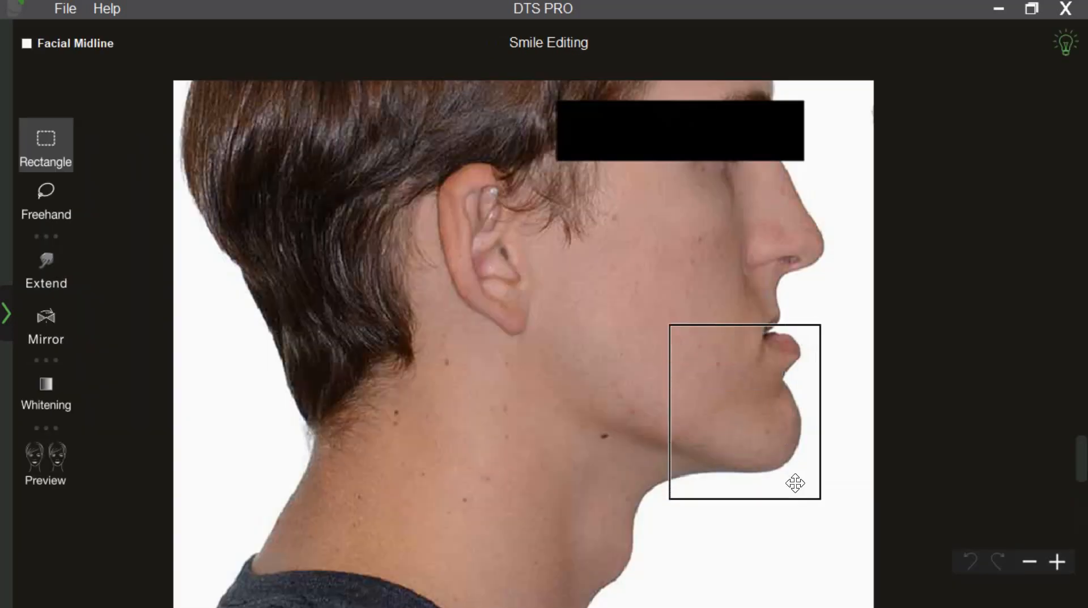
right_click(774, 443)
left_click(793, 453)
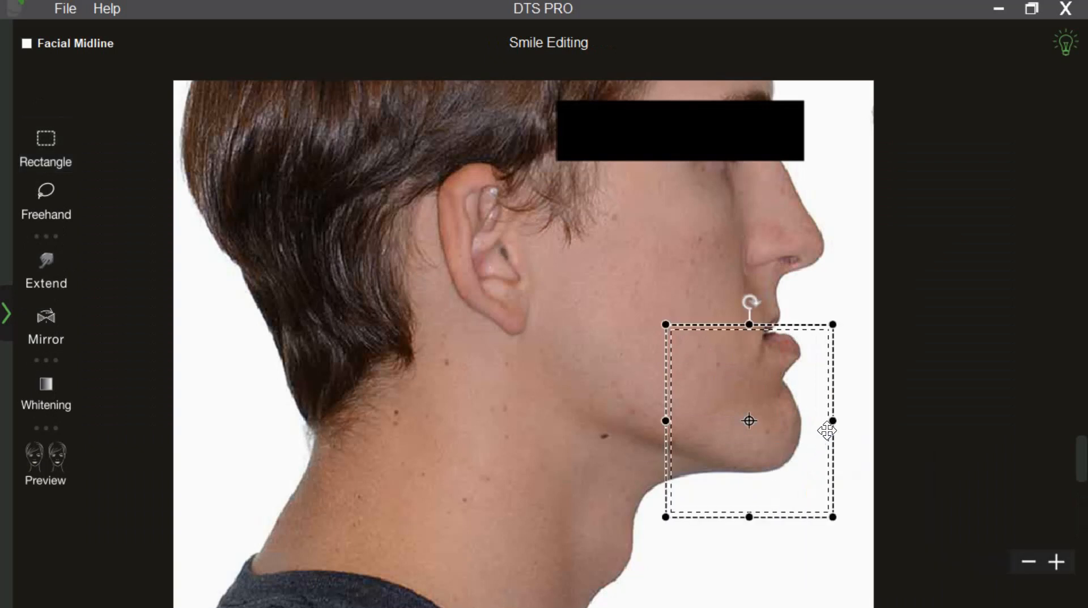
left_click_drag(830, 425, 814, 425)
left_click(666, 273)
Select the upper lip area with a rectangle, stretch it slightly forward, and open the preview
left_click_drag(664, 272, 843, 330)
right_click(835, 327)
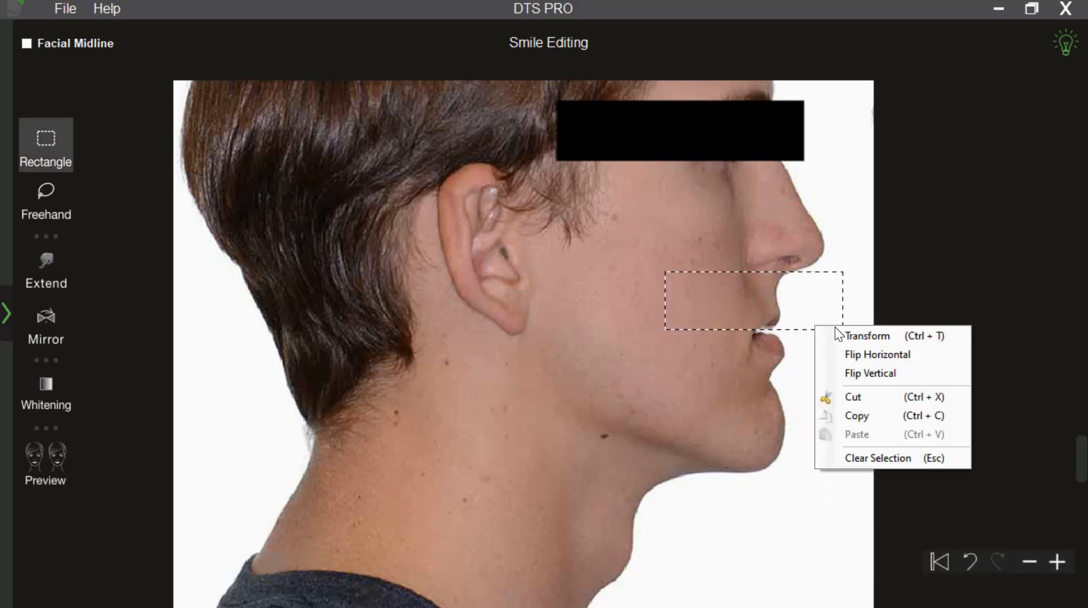
left_click(839, 334)
left_click_drag(848, 309, 853, 311)
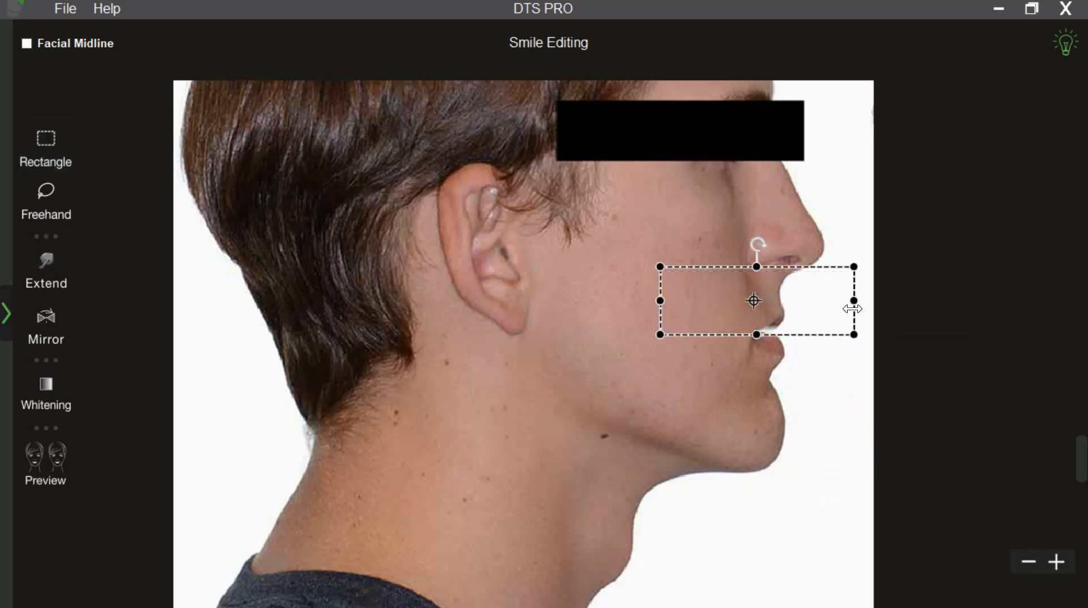
left_click(828, 451)
left_click(71, 471)
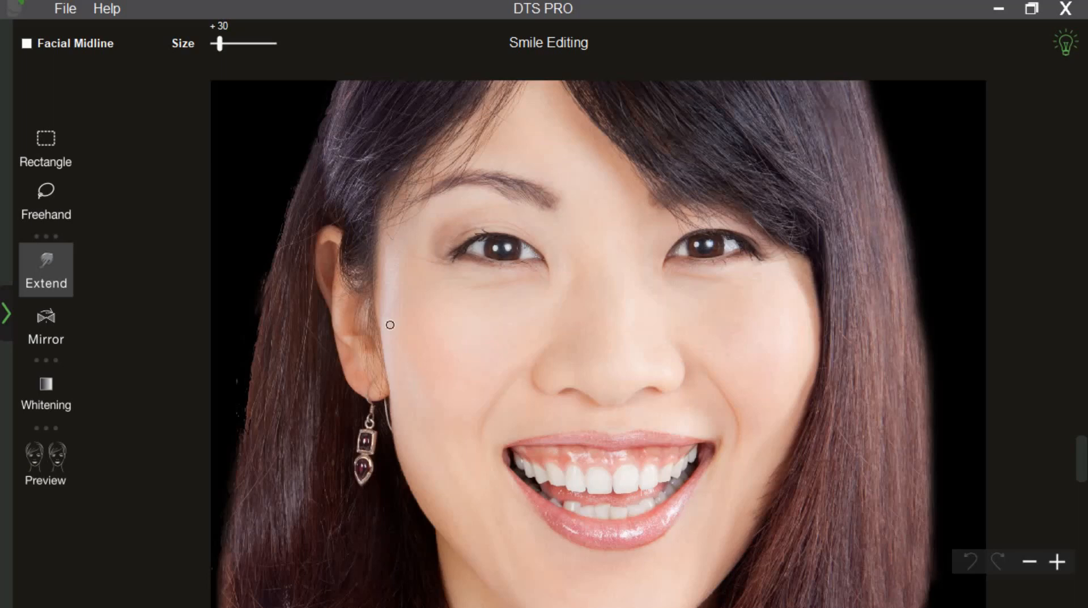
Transform a freehand selection around the upper lip downward to cover more of the gums, and play the preview
scroll(453, 382, "up", 3)
scroll(468, 401, "down", 1)
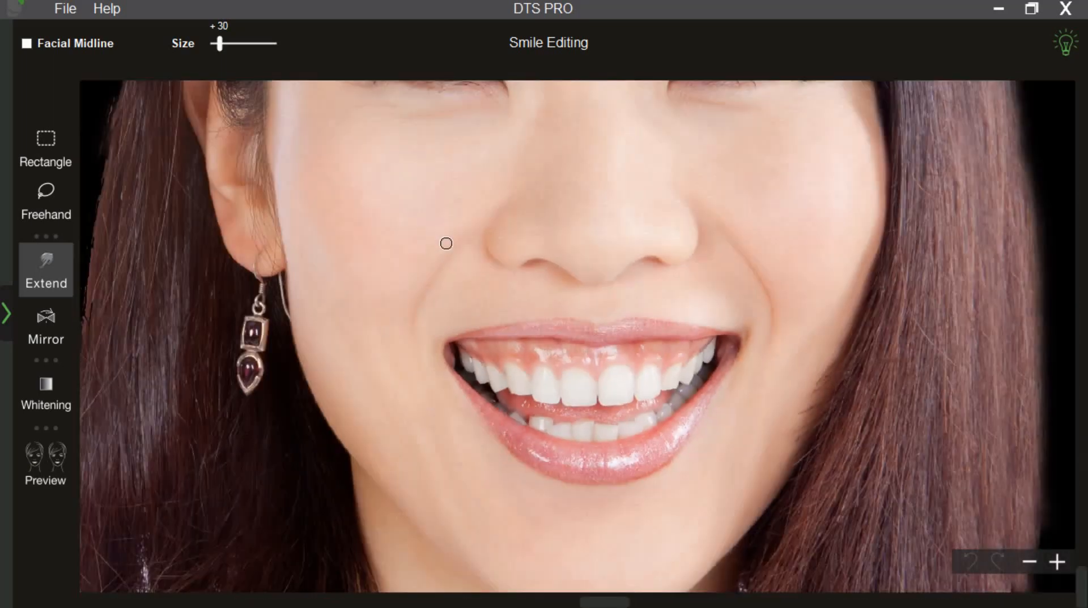
left_click(65, 218)
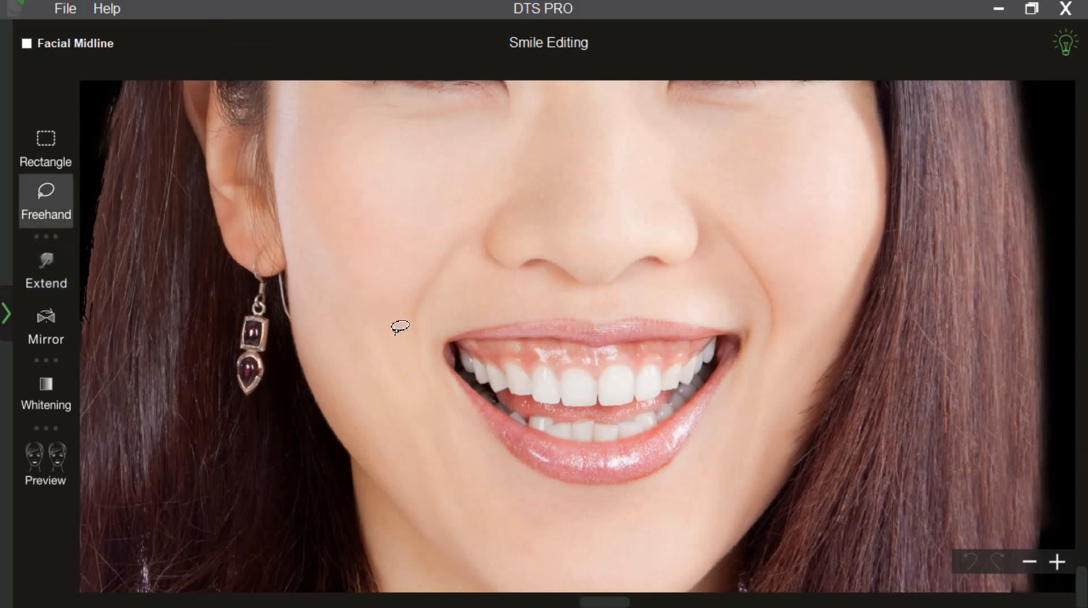
mouse_move(428, 344)
left_mouse_down()
mouse_move(785, 325)
mouse_move(835, 317)
mouse_move(855, 266)
mouse_move(803, 231)
mouse_move(591, 278)
mouse_move(395, 259)
mouse_move(376, 333)
mouse_move(414, 350)
mouse_move(431, 343)
left_mouse_up()
right_click(581, 322)
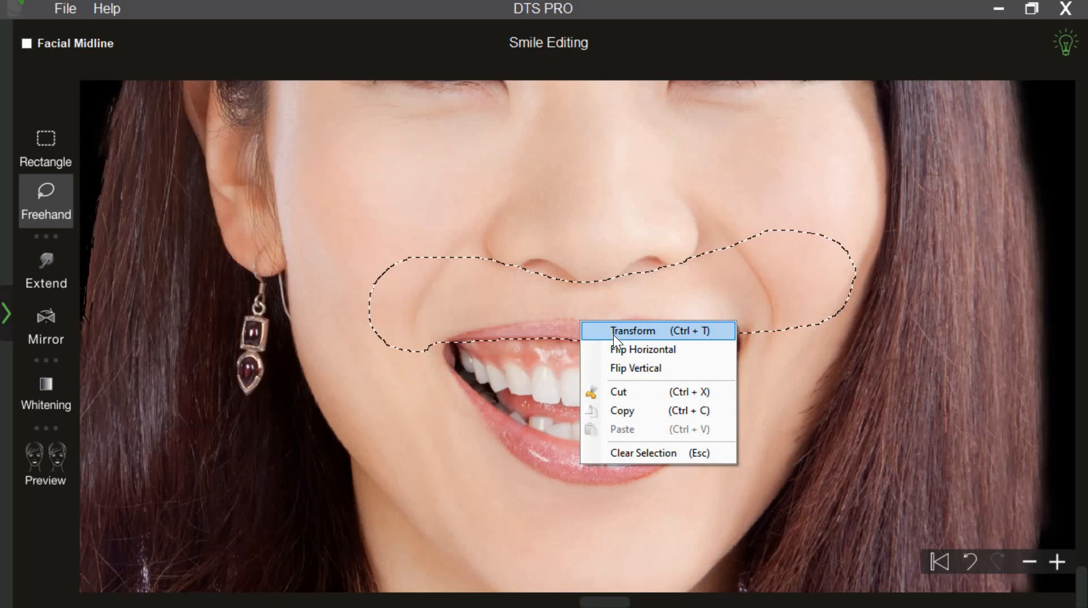
left_click(613, 332)
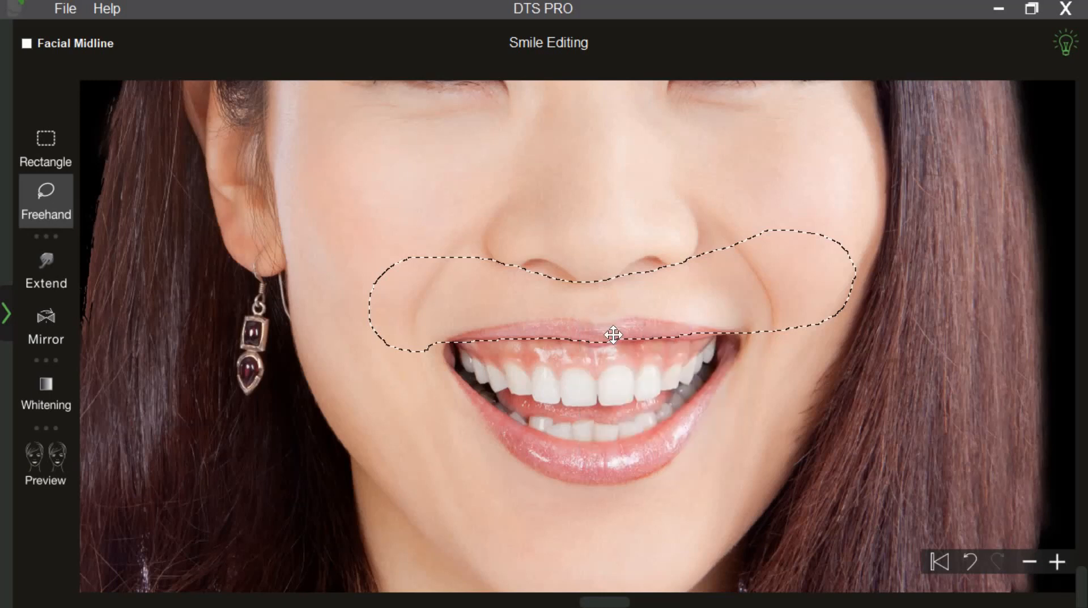
mouse_move(614, 358)
left_mouse_down()
mouse_move(613, 368)
mouse_move(610, 348)
mouse_move(611, 373)
left_mouse_up()
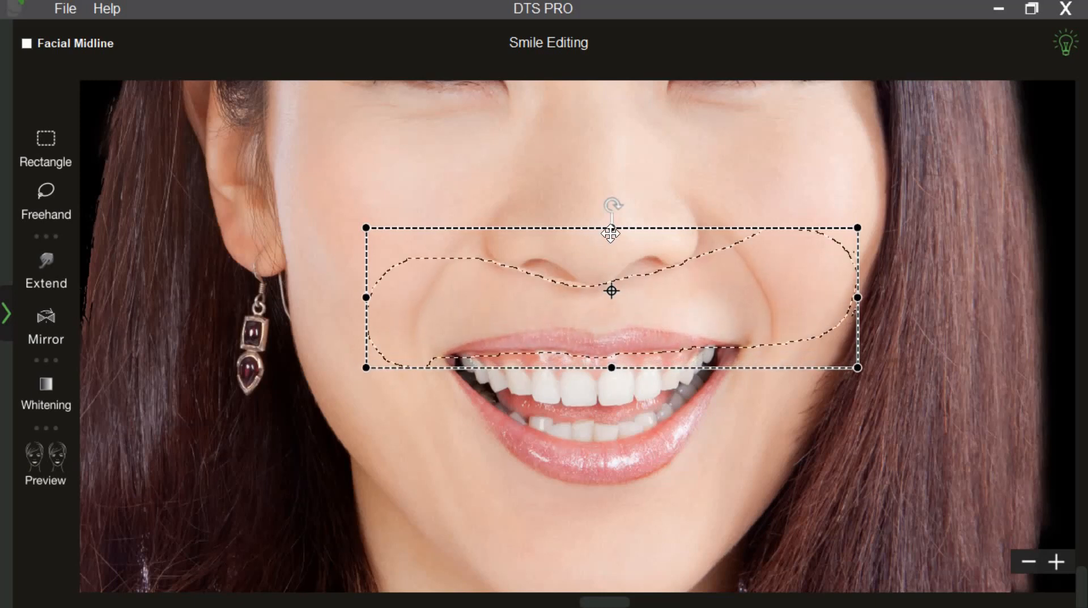
left_click_drag(611, 229, 611, 227)
left_click_drag(612, 368, 611, 370)
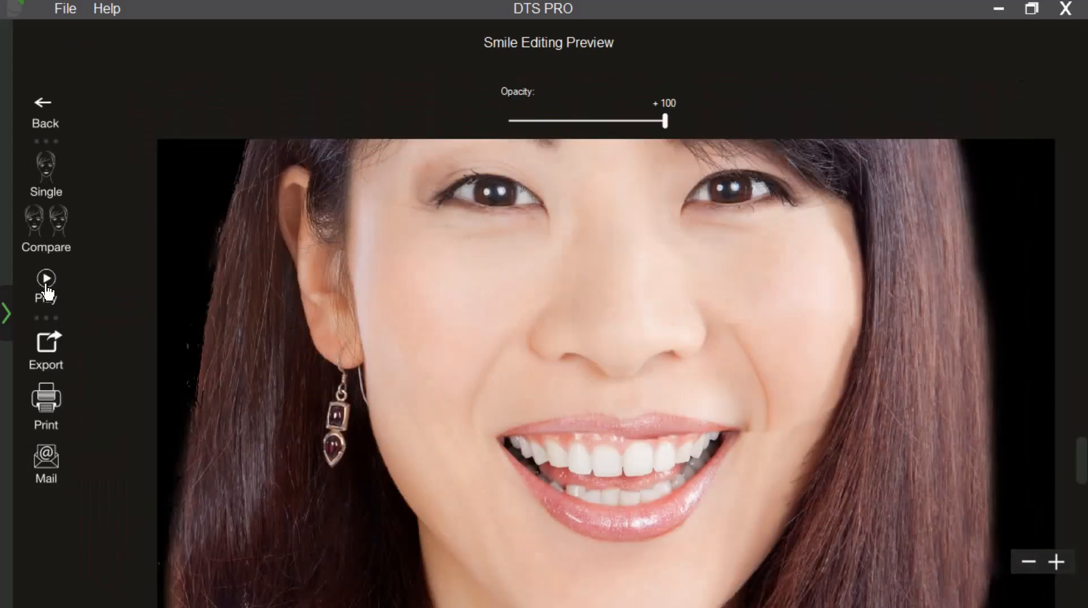
left_click(48, 292)
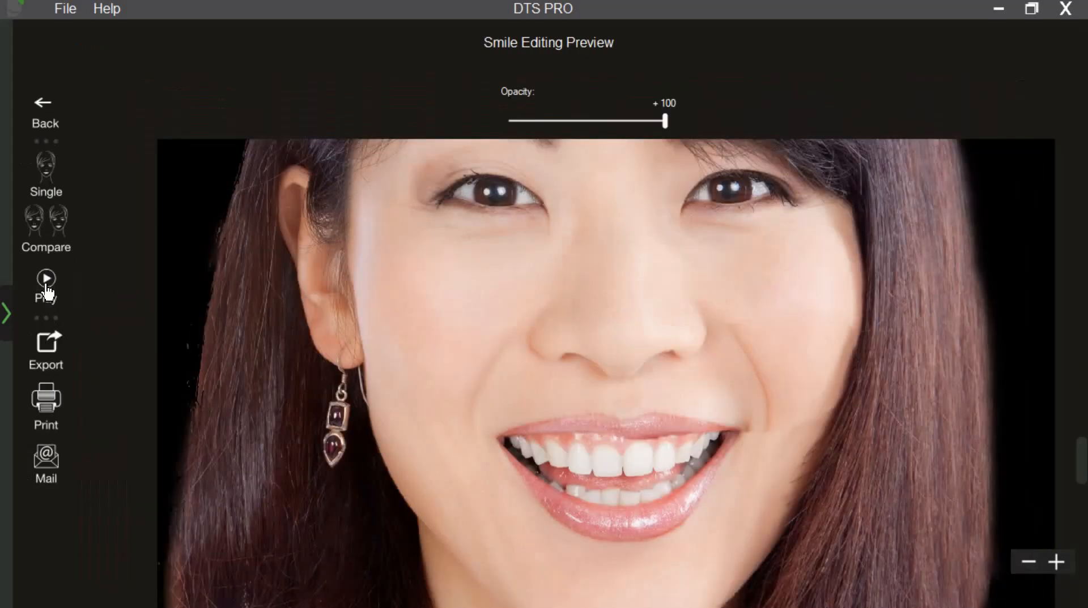